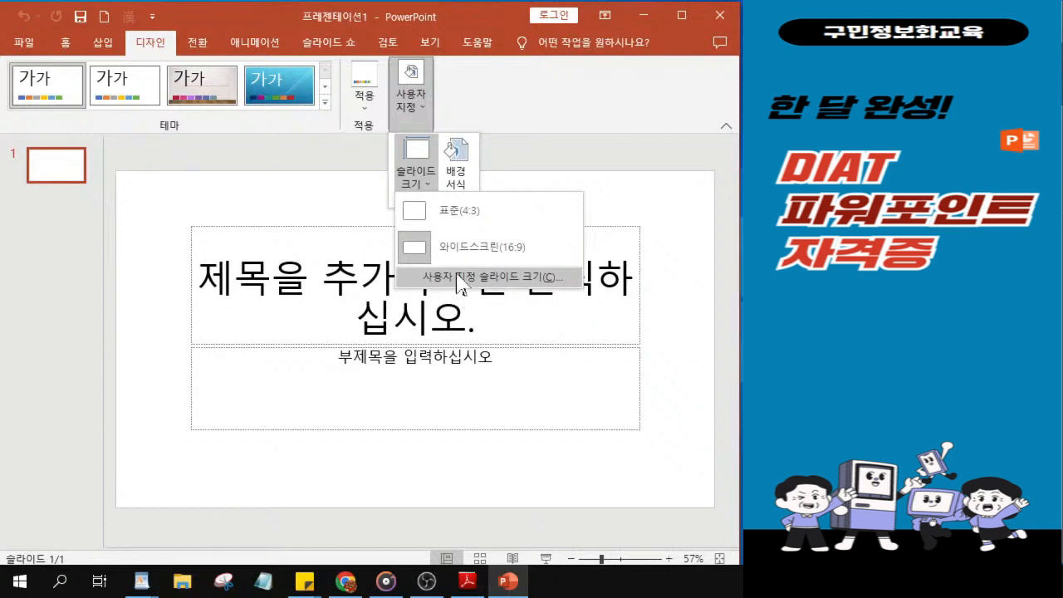
# Step: Open the custom slide size settings and set the slide size to A4 용지(210x297mm)
pyautogui.press('ctrl')
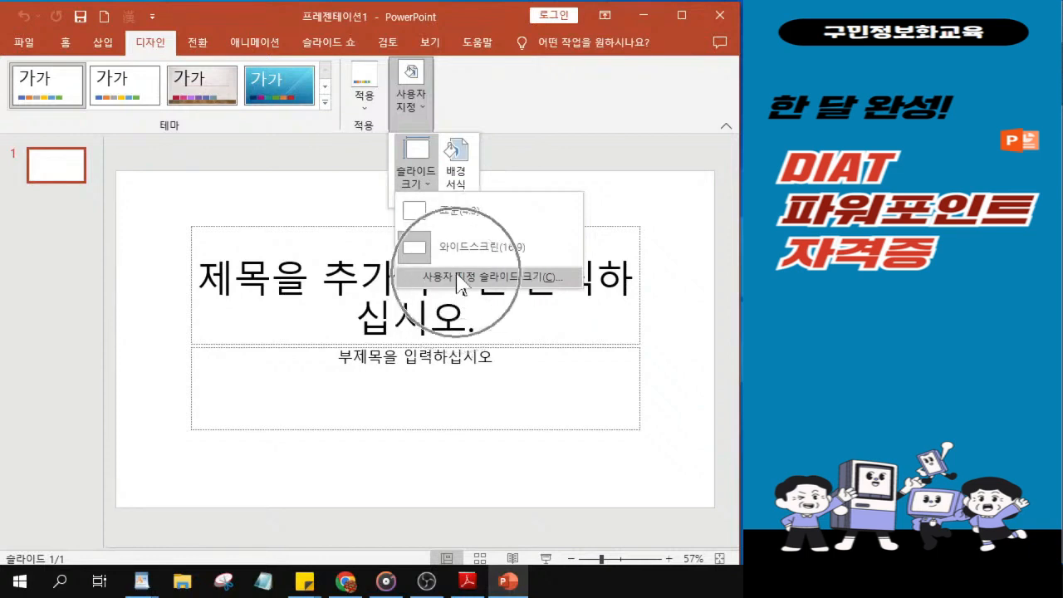
pyautogui.press('ctrl')
pyautogui.press('ctrl')
pyautogui.press('ctrl')
pyautogui.press('ctrl')
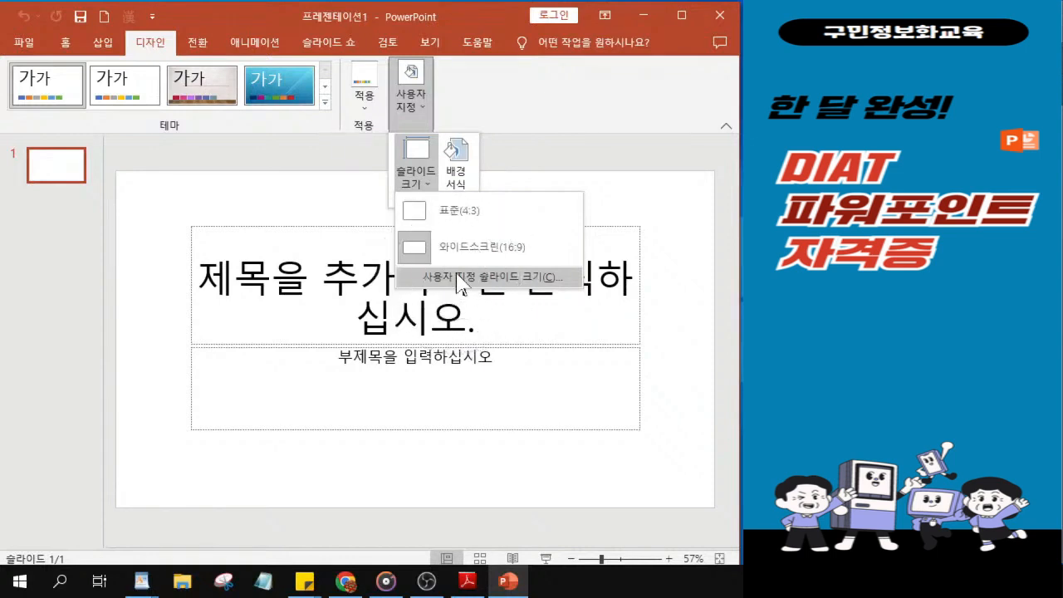
pyautogui.click(461, 277)
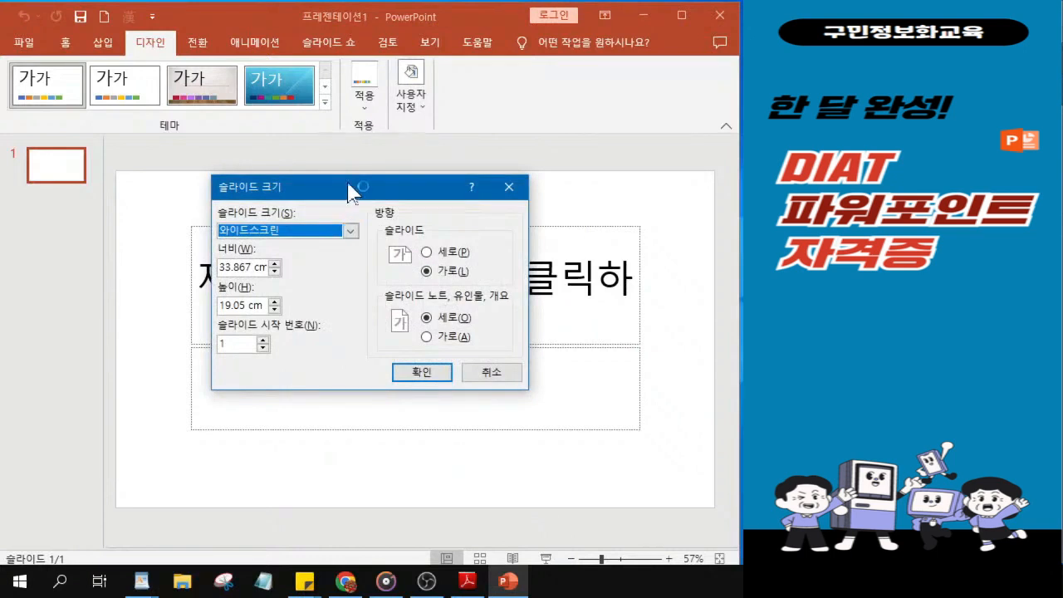
pyautogui.press('ctrl')
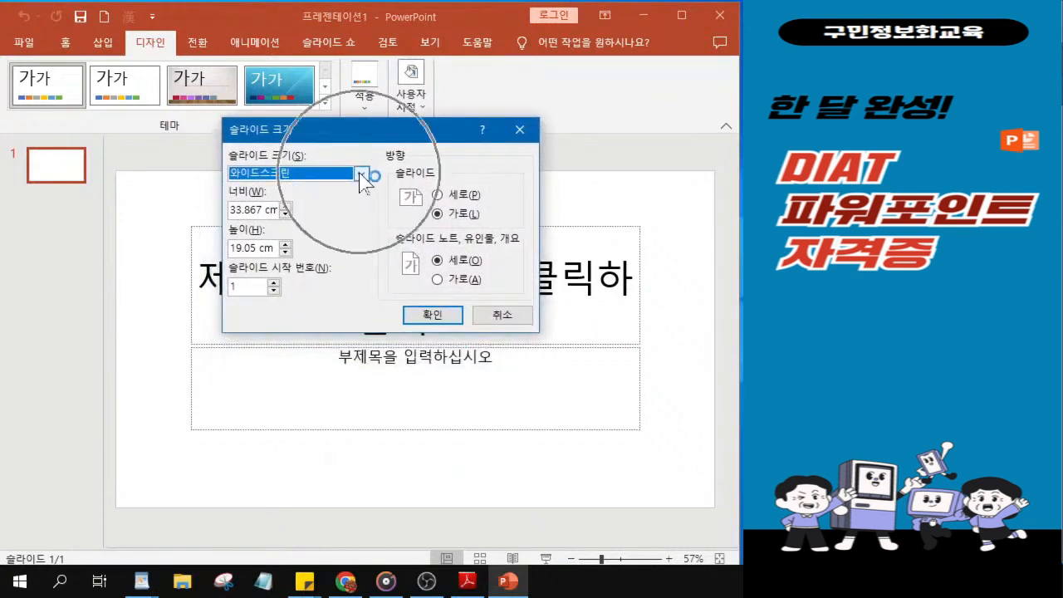
pyautogui.click(362, 173)
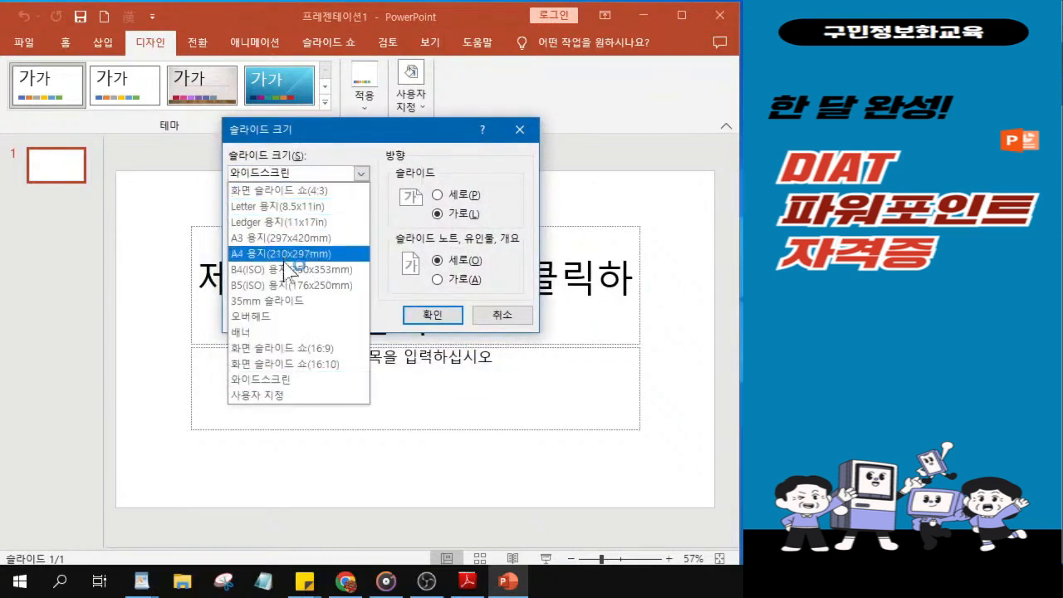
pyautogui.press('ctrl')
pyautogui.press('ctrl')
pyautogui.press('ctrl')
pyautogui.press('ctrl')
pyautogui.press('ctrl')
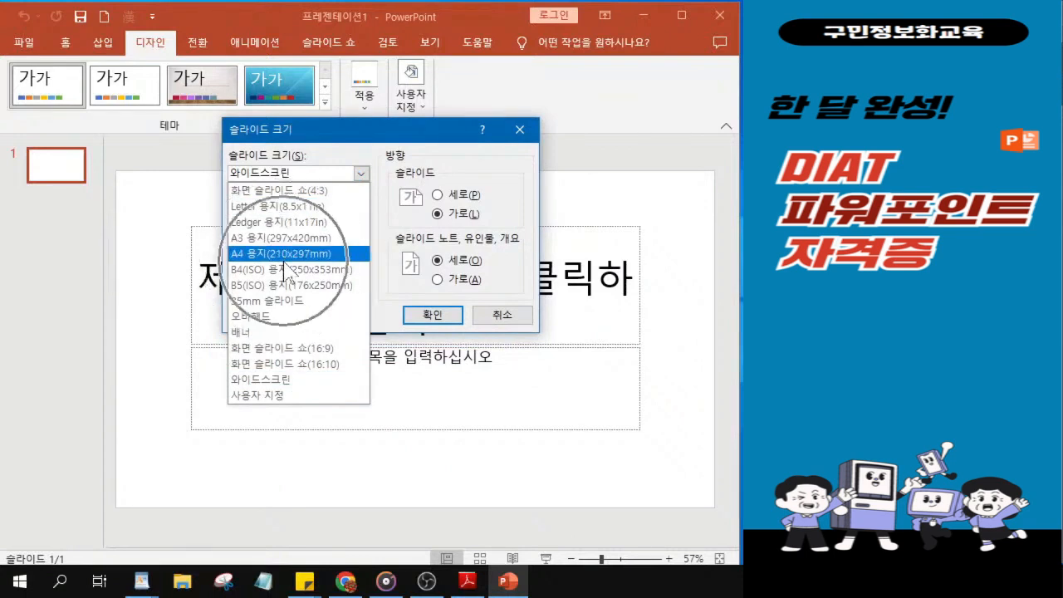
pyautogui.press('ctrl')
pyautogui.click(285, 258)
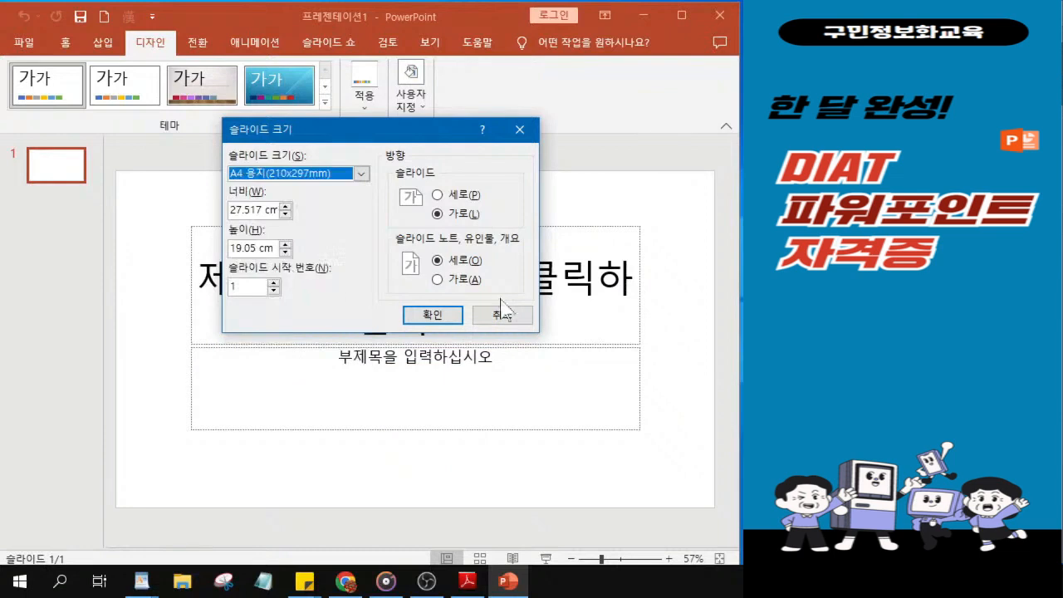
# Step: Apply the new slide size with landscape (가로) slide orientation, scaling the content with the 맞춤 확인 option
pyautogui.press('ctrl')
pyautogui.press('ctrl')
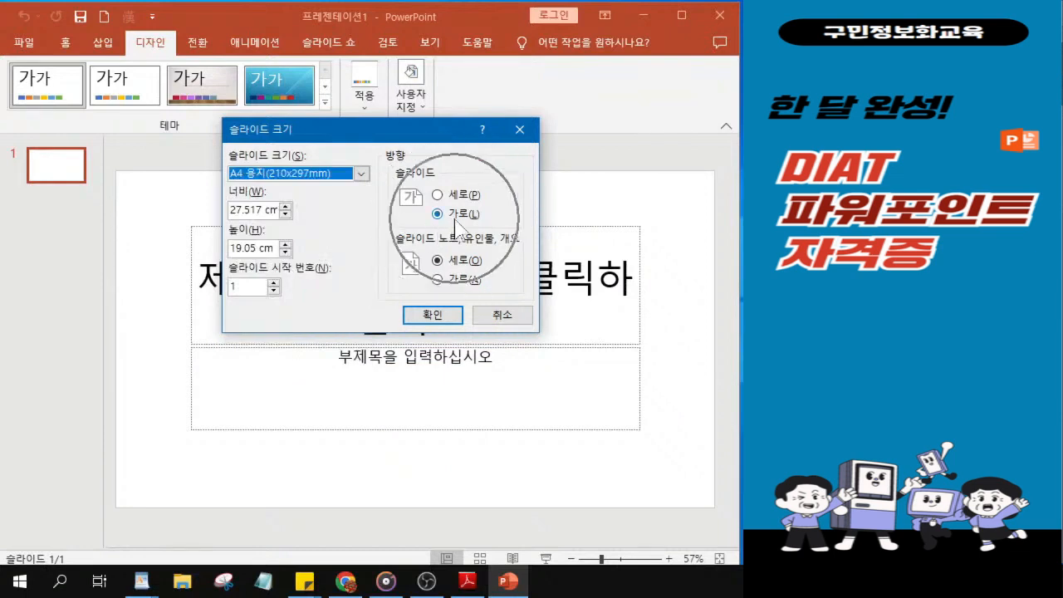
pyautogui.press('ctrl')
pyautogui.press('ctrl')
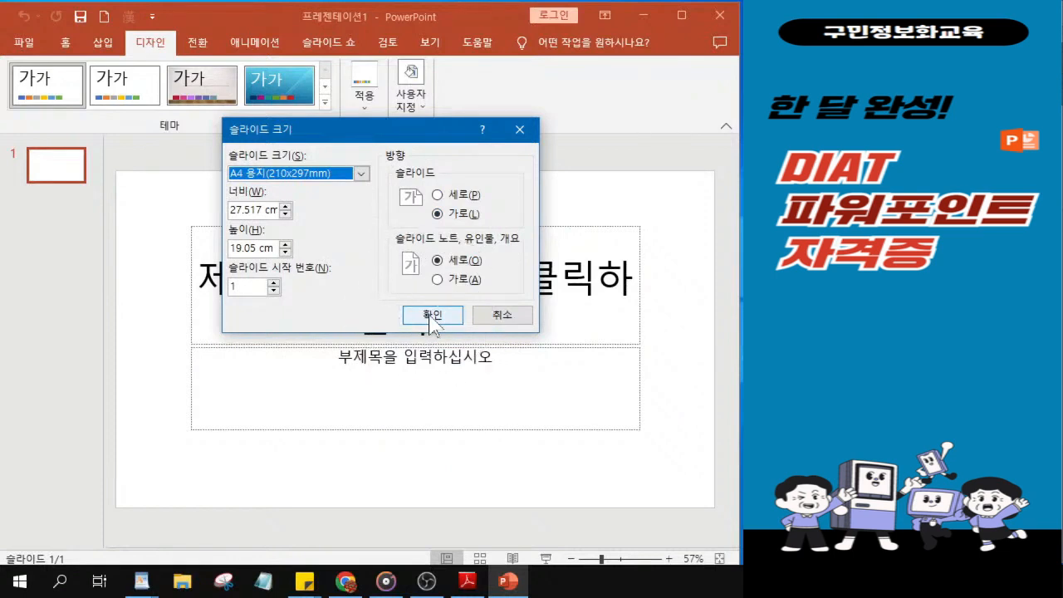
pyautogui.press('ctrl')
pyautogui.press('ctrl')
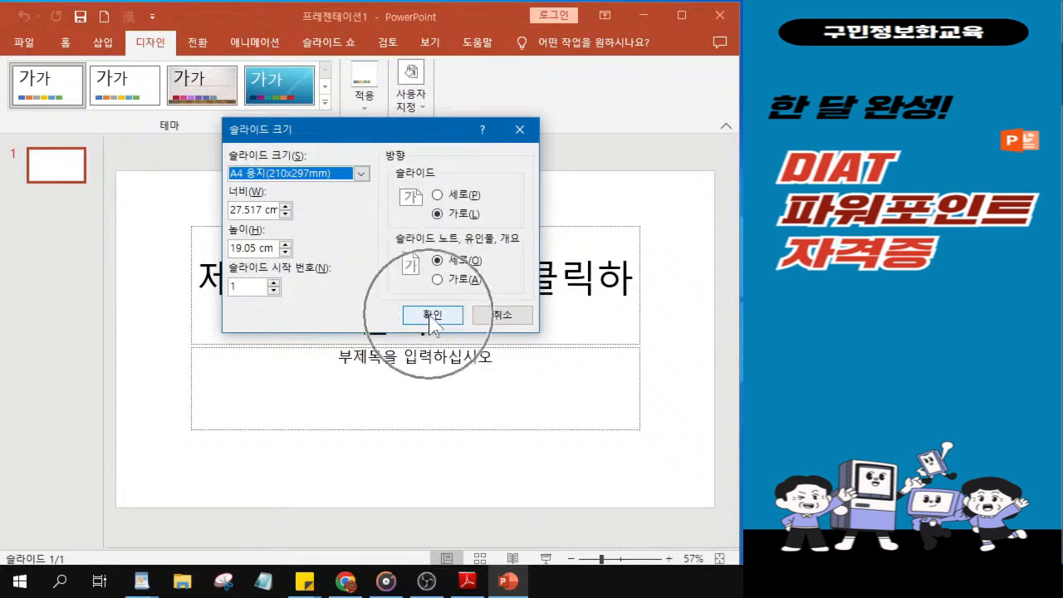
pyautogui.click(431, 316)
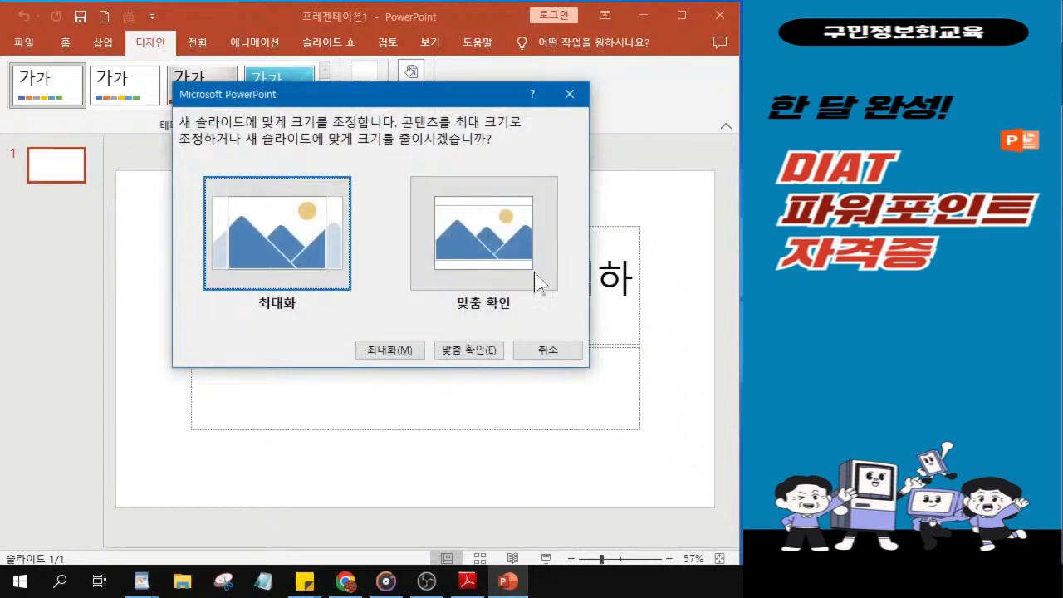
pyautogui.press('ctrl')
pyautogui.click(485, 246)
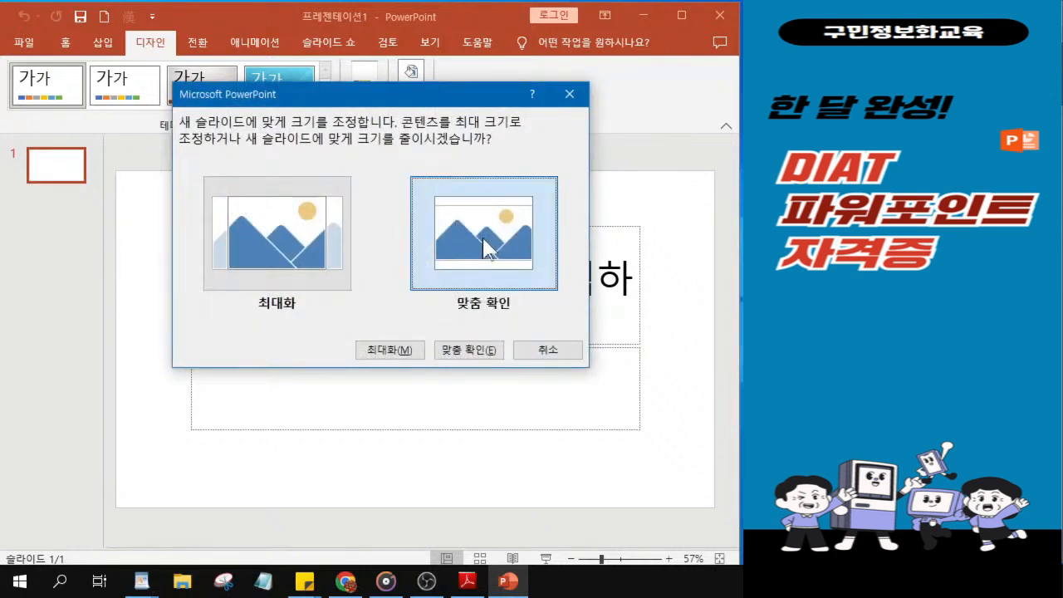
pyautogui.press('ctrl')
pyautogui.press('ctrl')
pyautogui.click(485, 246)
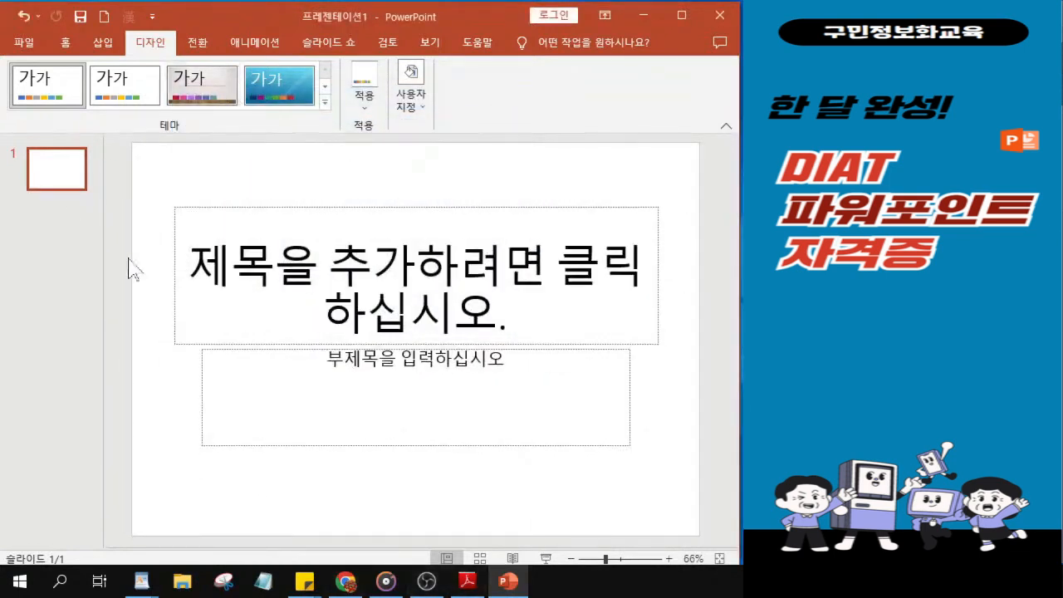
# Step: Apply the plain white Office theme, the second one in the theme gallery, to the presentation
pyautogui.press('ctrl')
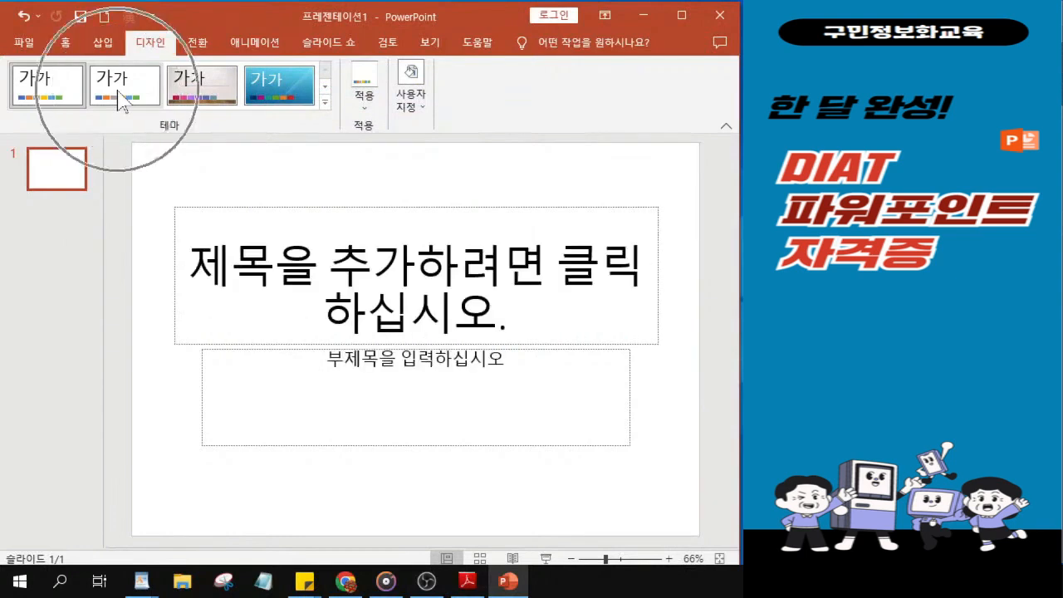
pyautogui.press('ctrl')
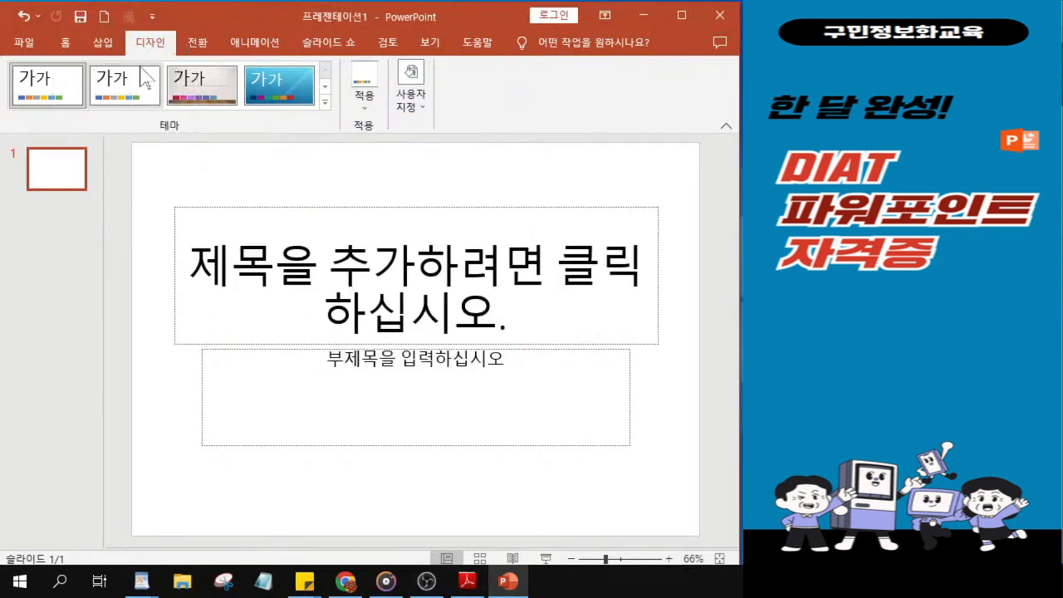
pyautogui.click(105, 85)
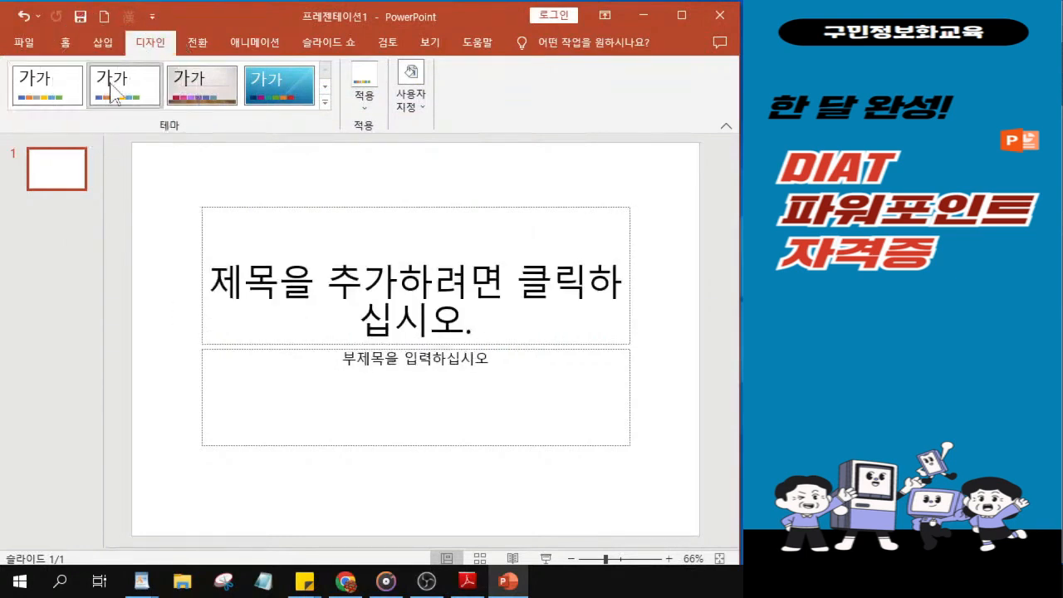
pyautogui.press('ctrl')
pyautogui.press('ctrl')
pyautogui.press('ctrl')
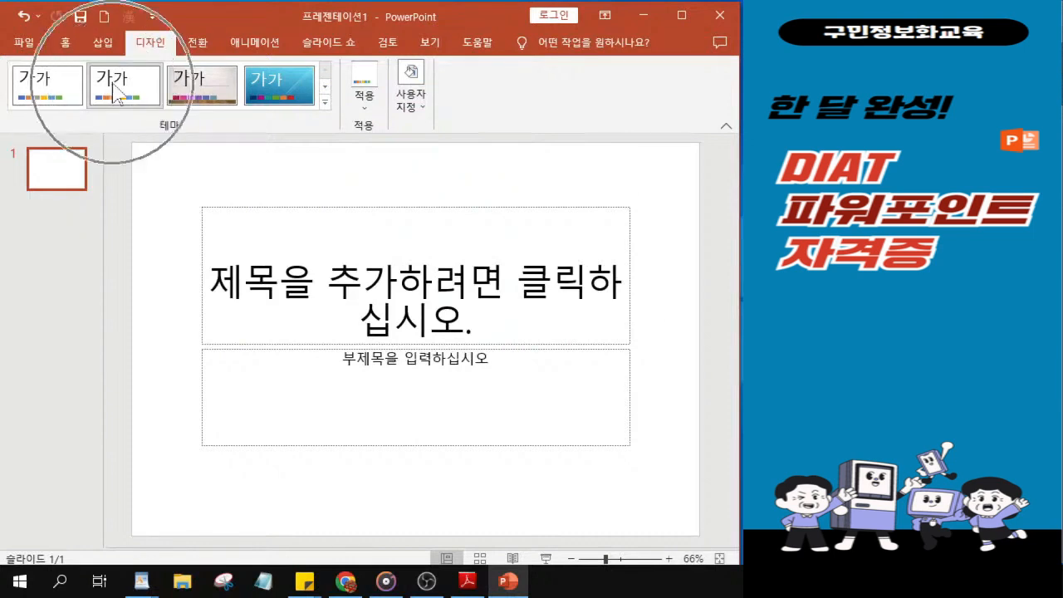
pyautogui.press('ctrl')
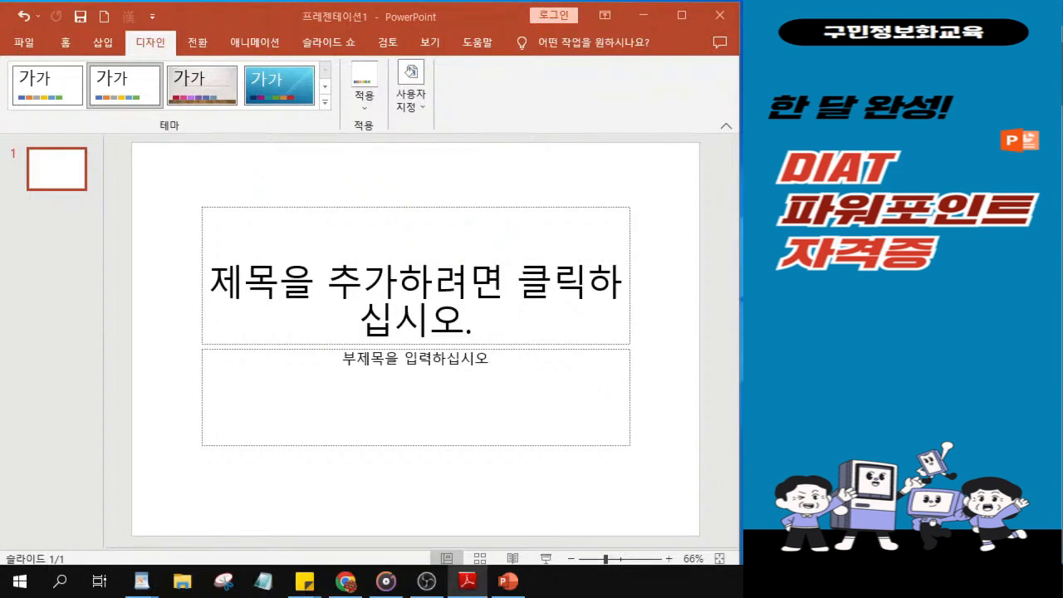
# Step: Switch to the exam PDF in Adobe Reader and examine the slide master requirements and the sample output for slide 1
pyautogui.click(468, 581)
pyautogui.scroll(-6, 502, 327)
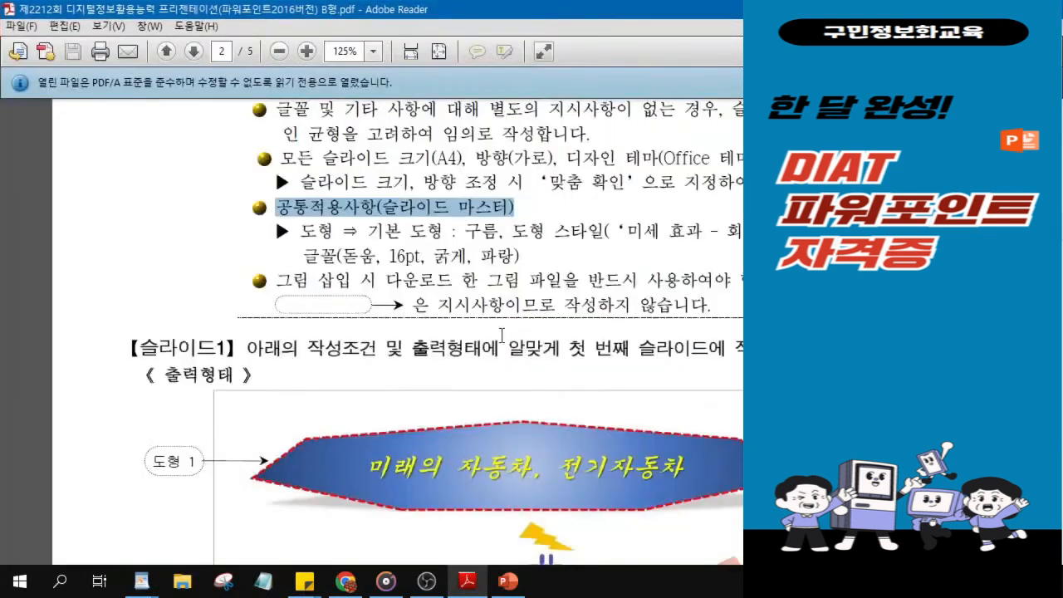
pyautogui.scroll(-4, 502, 327)
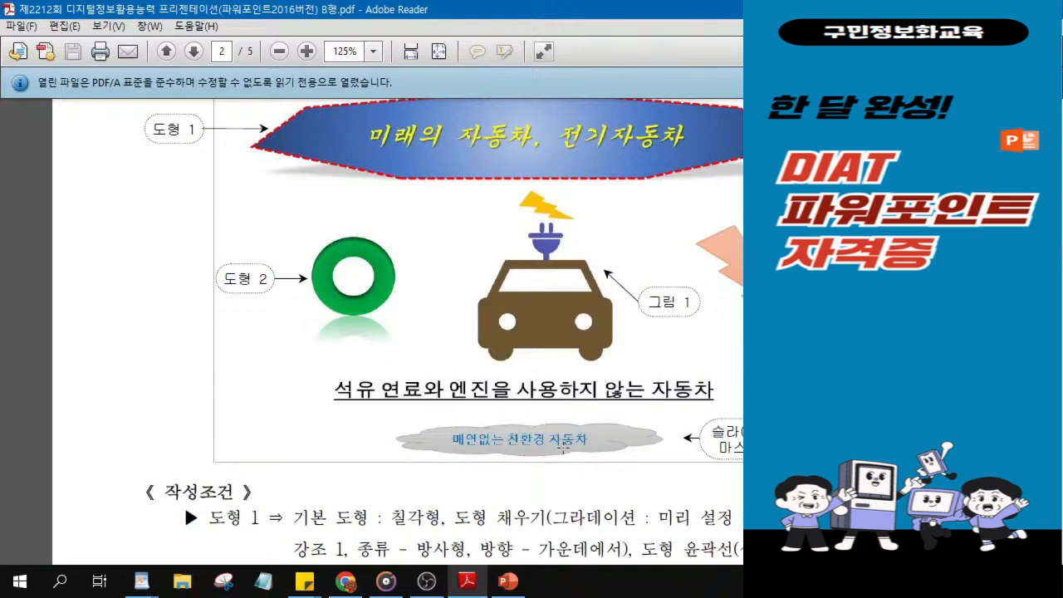
pyautogui.moveTo(693, 9); pyautogui.dragTo(910, 42)
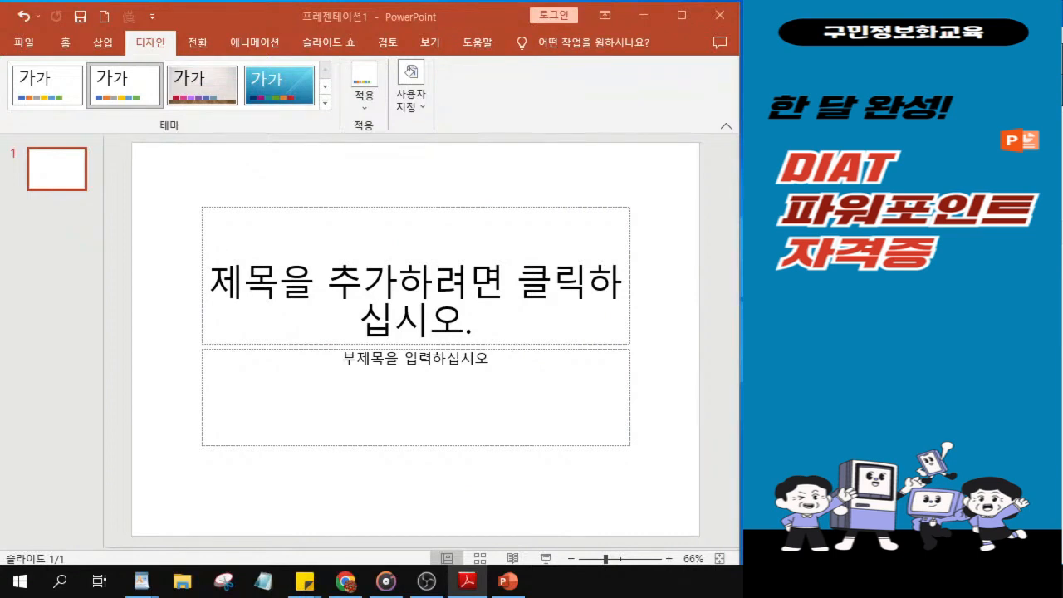
# Step: Switch back to PowerPoint and open the presentation's slide master (슬라이드 마스터) for editing
pyautogui.click(430, 43)
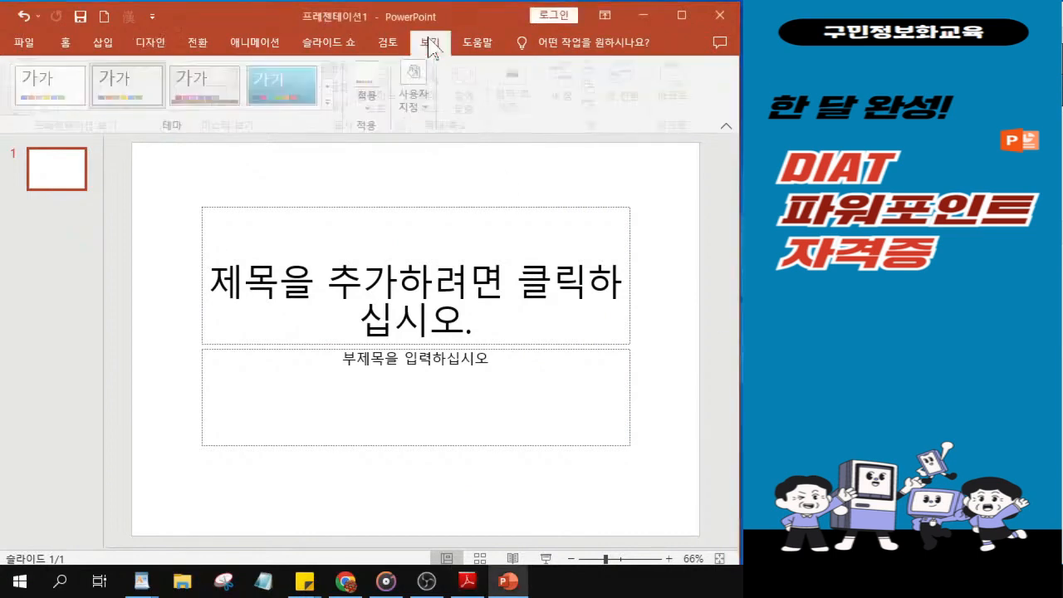
pyautogui.press('ctrl')
pyautogui.press('ctrl')
pyautogui.press('ctrl')
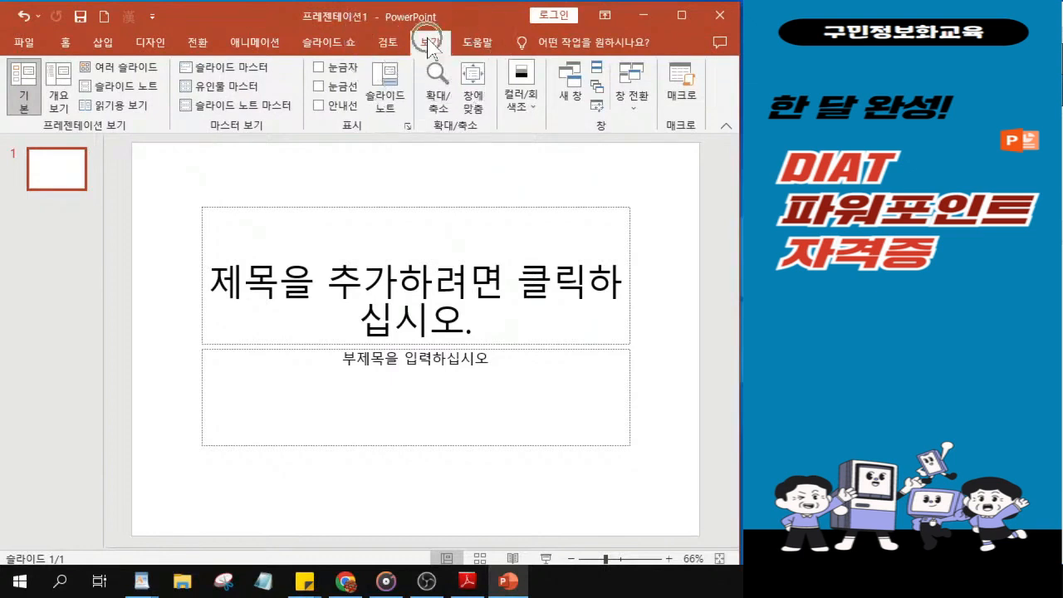
pyautogui.press('ctrl')
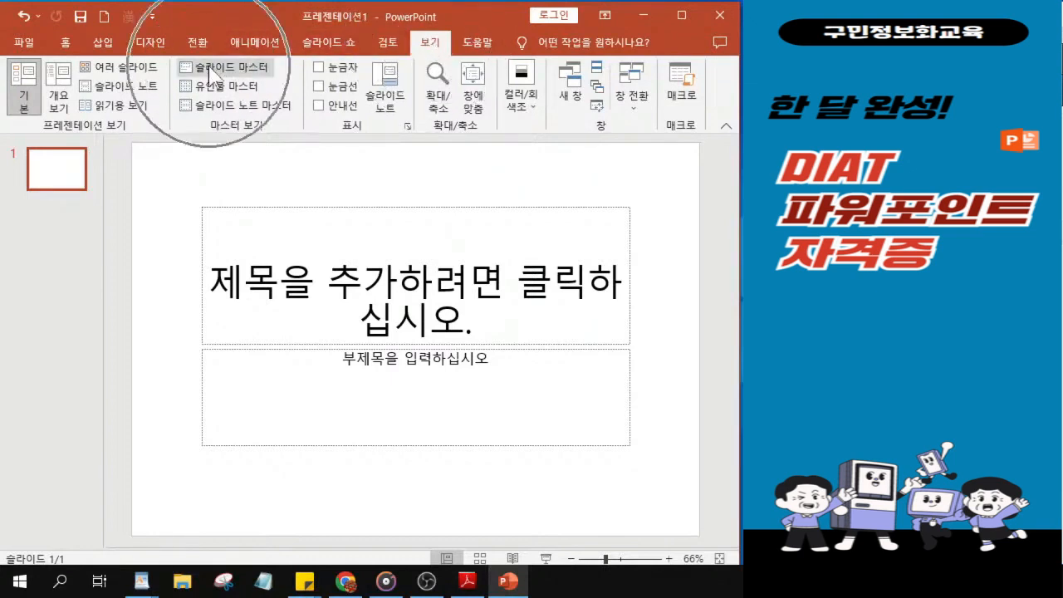
pyautogui.press('ctrl')
pyautogui.press('ctrl')
pyautogui.press('ctrl')
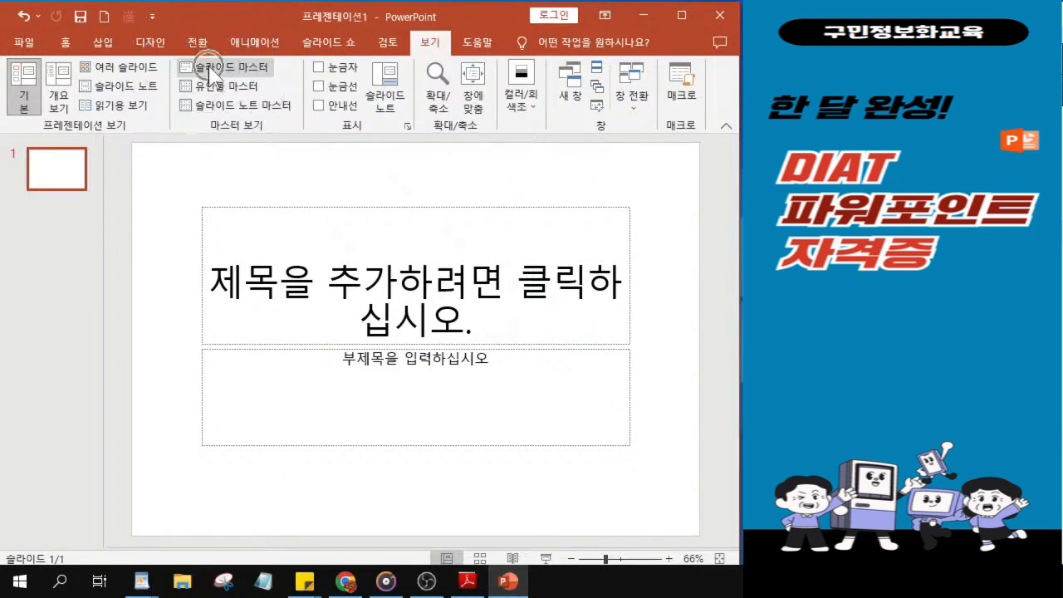
pyautogui.click(210, 68)
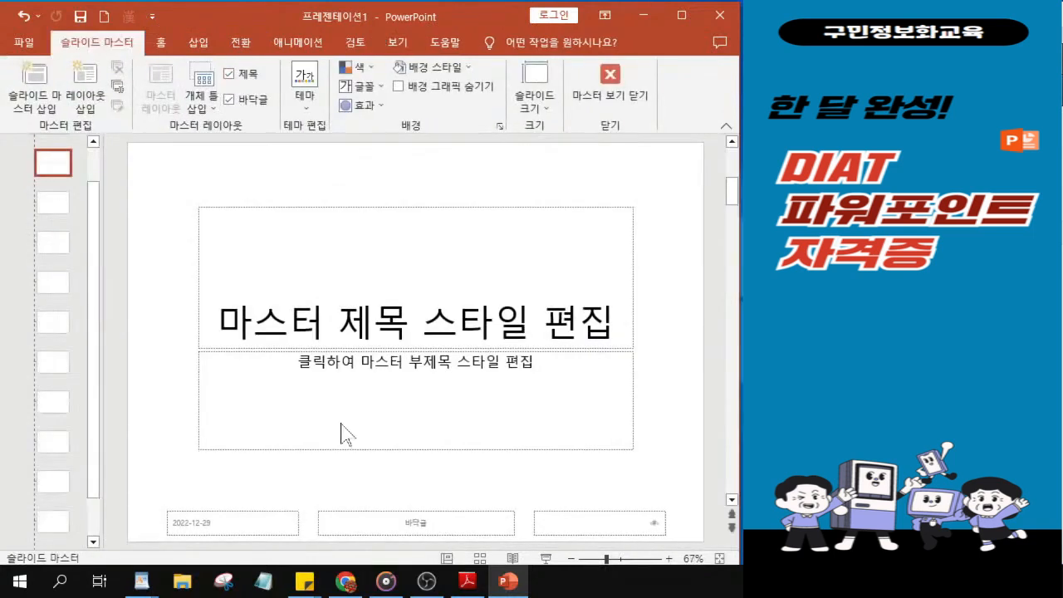
# Step: Select the topmost master slide above all the layouts, widening the thumbnail area to identify it and narrowing it again
pyautogui.moveTo(91, 285); pyautogui.dragTo(95, 212)
pyautogui.moveTo(116, 291); pyautogui.dragTo(178, 297)
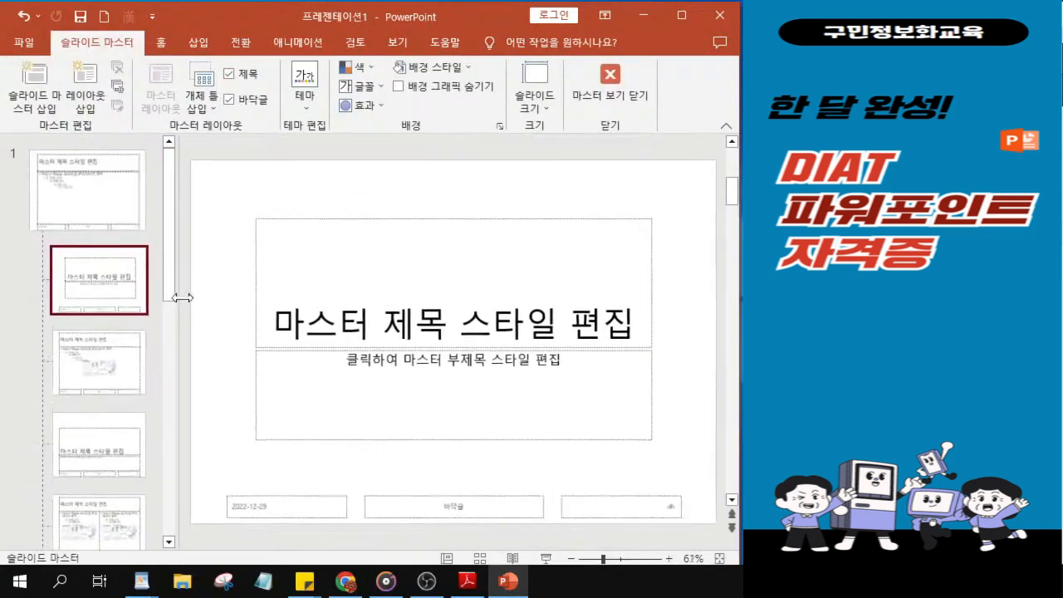
pyautogui.click(77, 194)
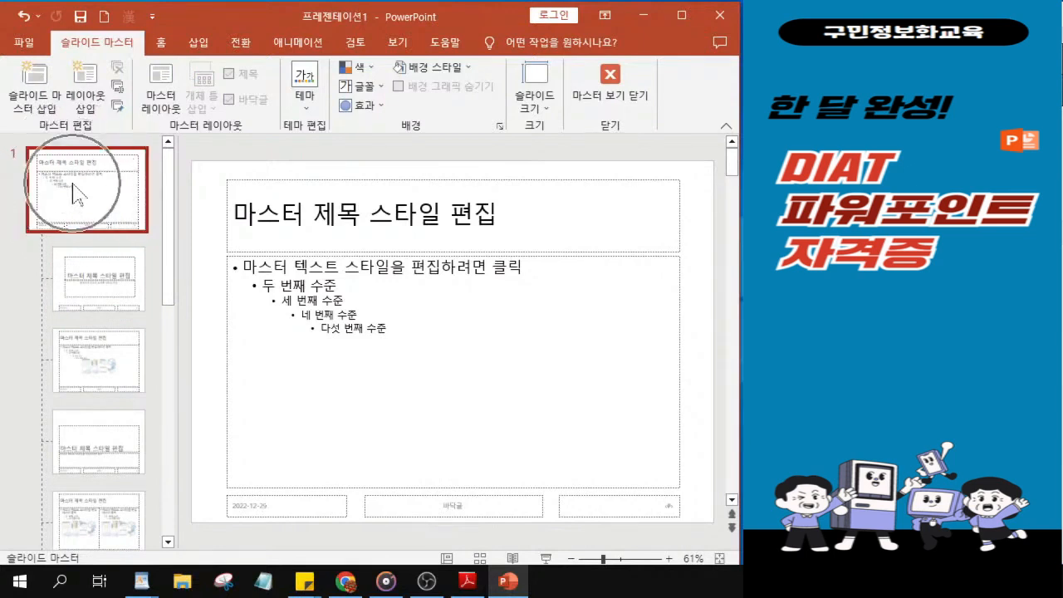
pyautogui.moveTo(177, 347); pyautogui.dragTo(119, 347)
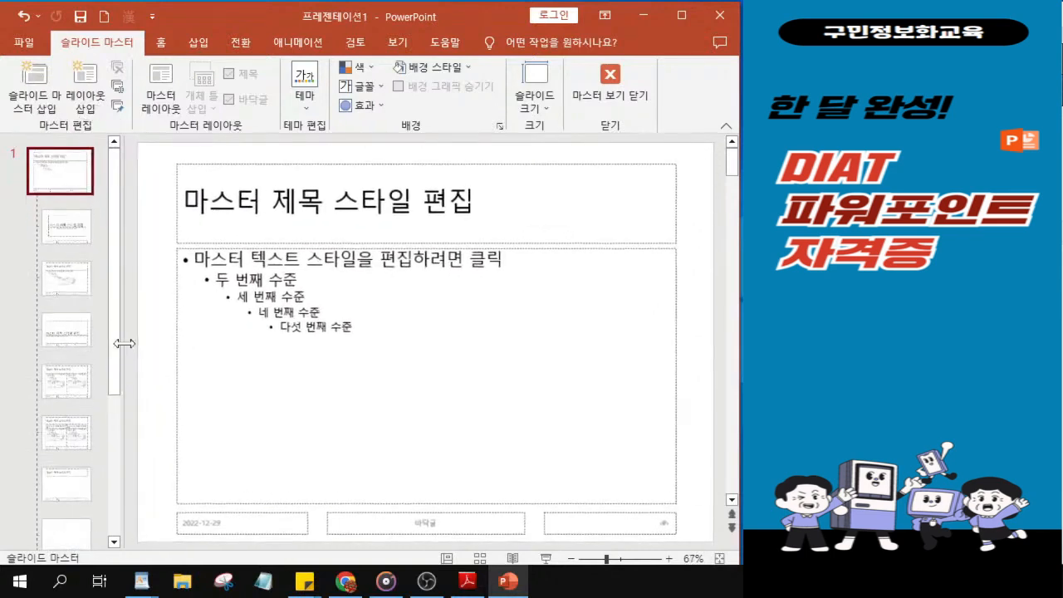
# Step: Draw a wide, flat cloud (구름) shape on the master slide and position it centred over the middle footer placeholder
pyautogui.click(162, 46)
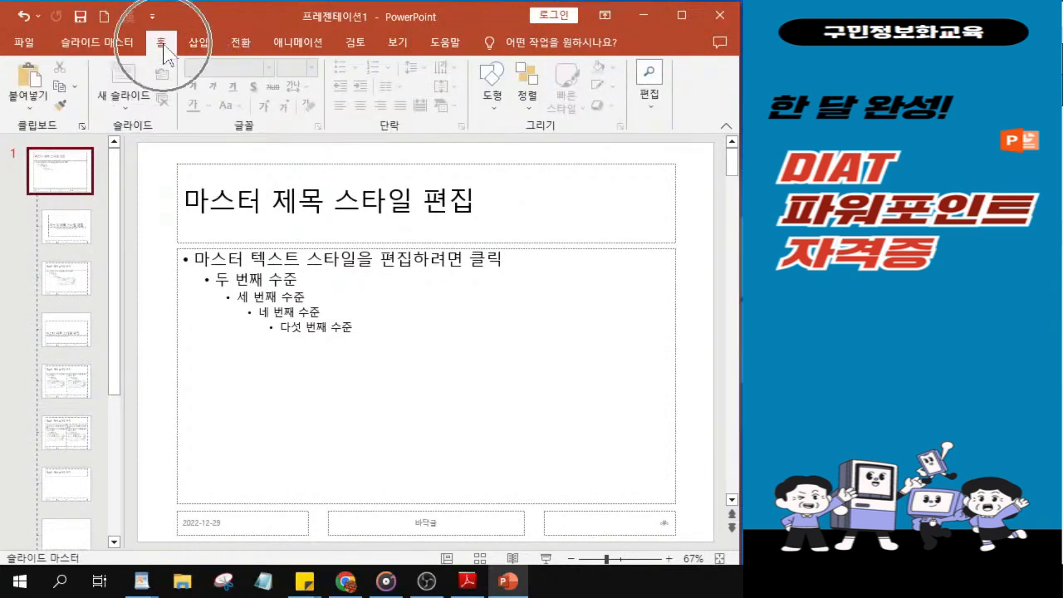
pyautogui.click(491, 108)
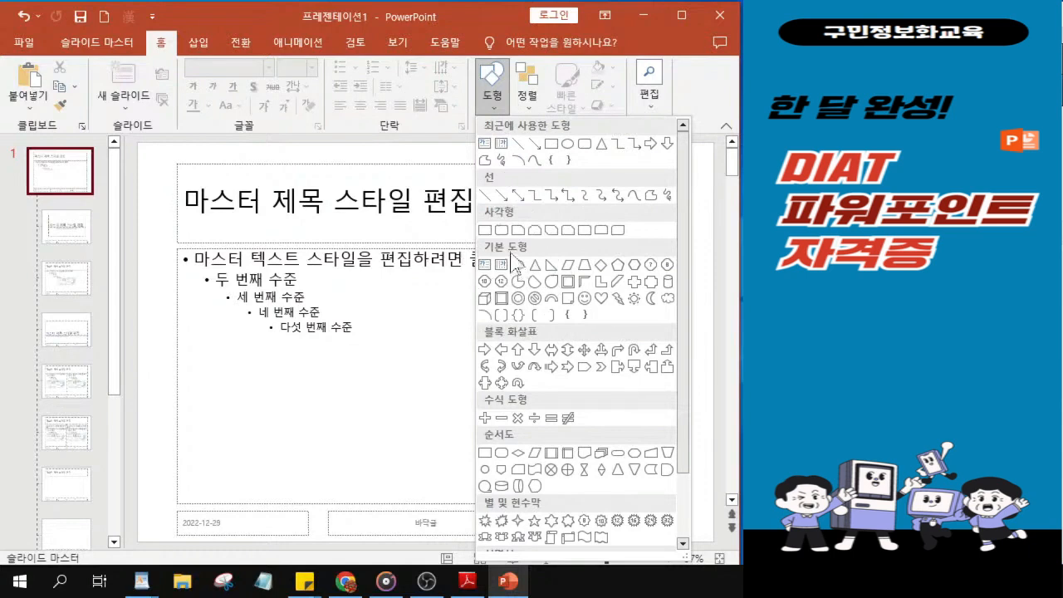
pyautogui.click(669, 299)
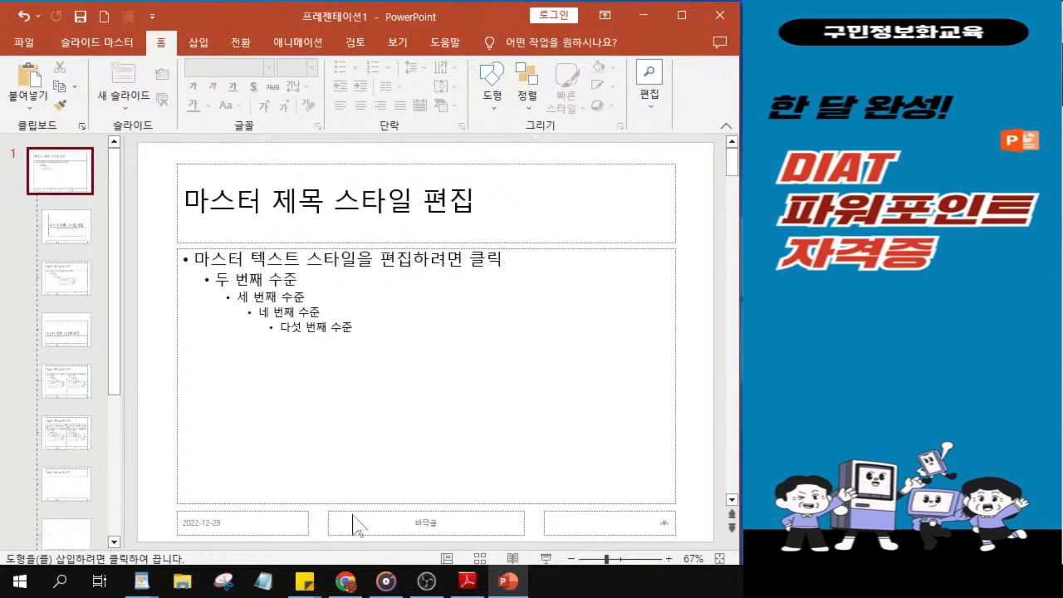
pyautogui.moveTo(340, 511); pyautogui.dragTo(517, 525)
pyautogui.moveTo(434, 522); pyautogui.dragTo(443, 522)
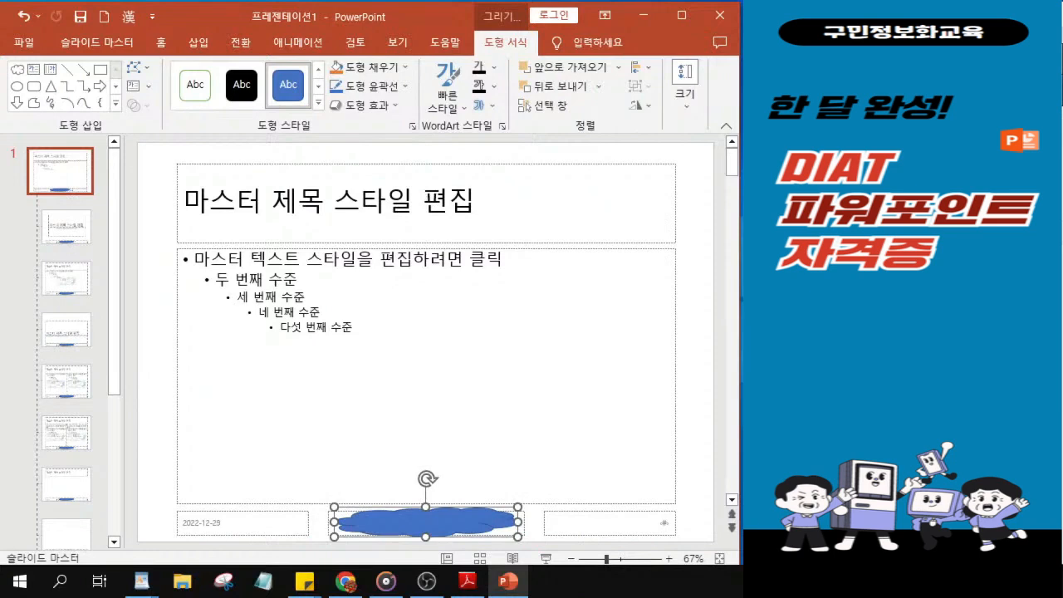
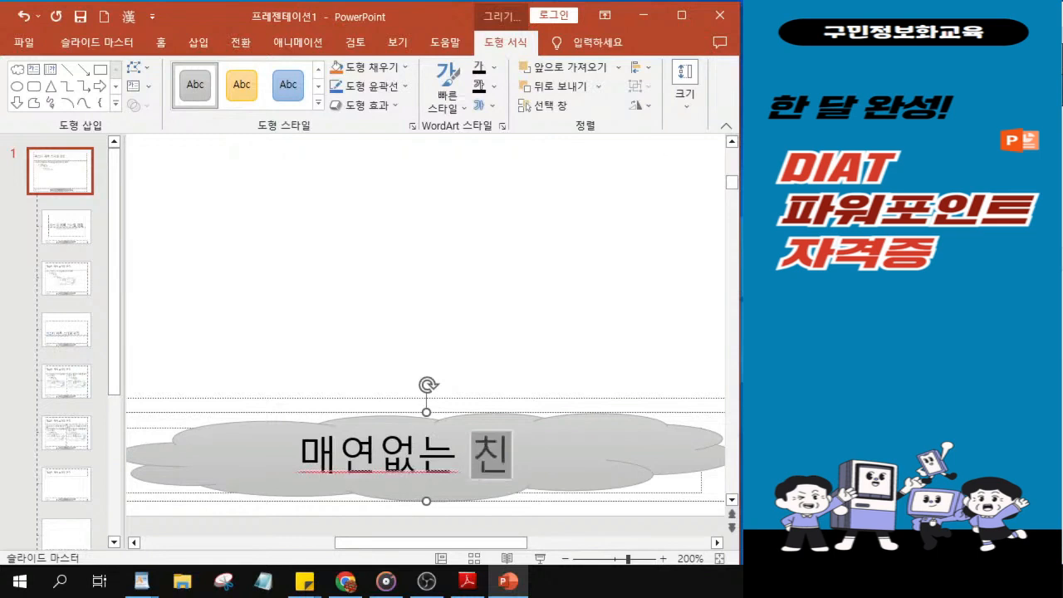
# Step: Complete the cloud's text as "매연없는 친환경 자동차" and narrow the slide thumbnail area
pyautogui.write('자동차')
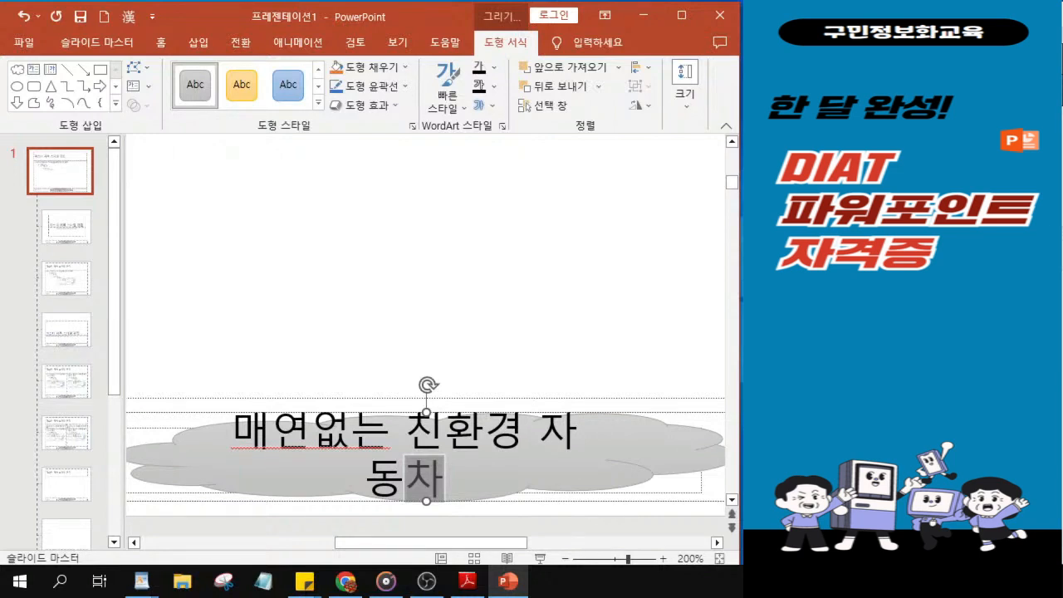
pyautogui.hotkey('alt', 'Tab')
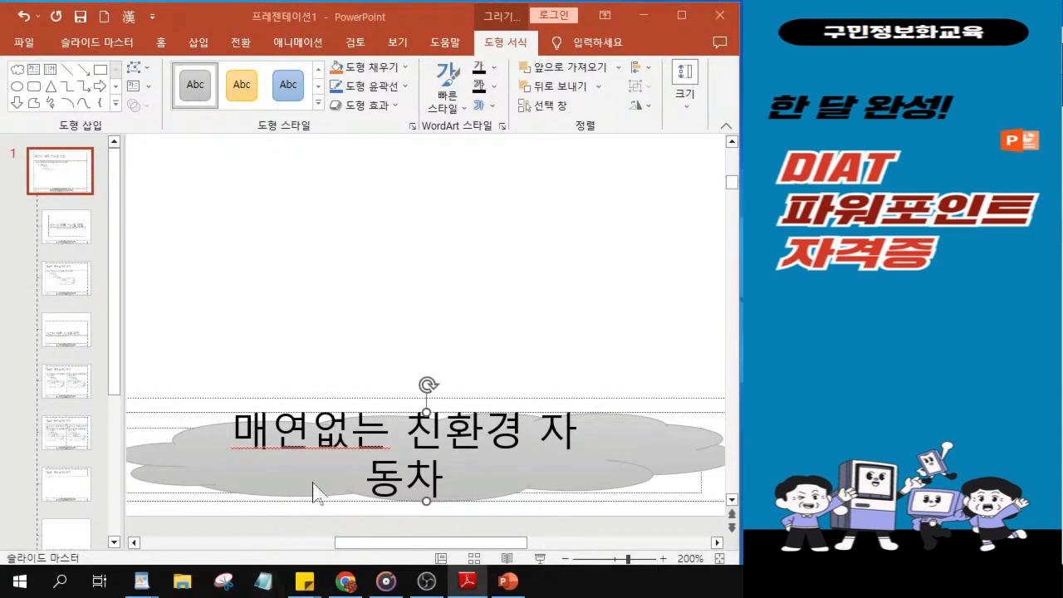
pyautogui.click(127, 365)
pyautogui.moveTo(123, 359); pyautogui.dragTo(98, 356)
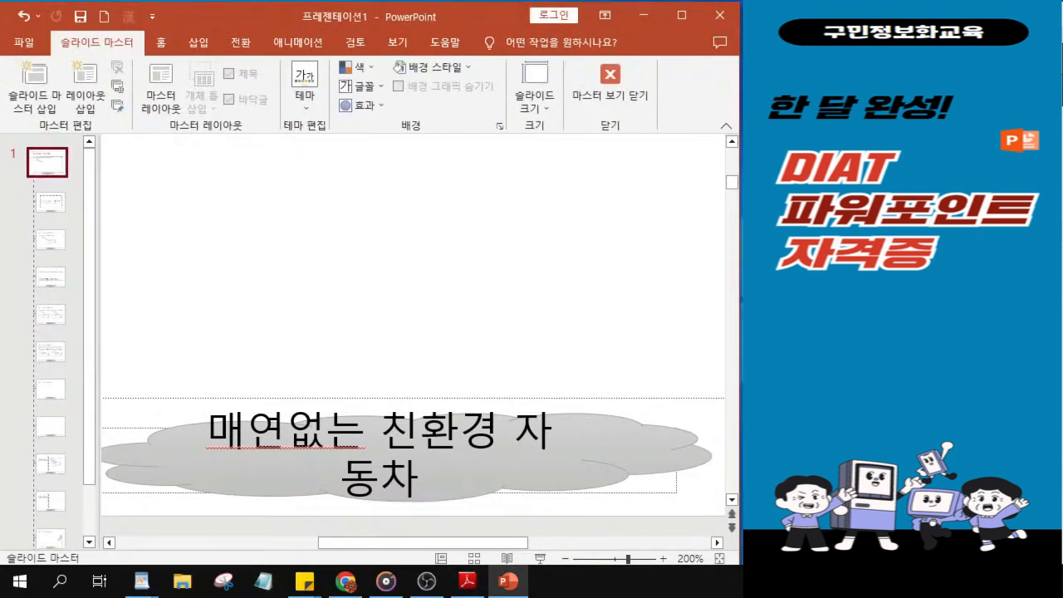
# Step: Select the whole cloud shape on the master slide and set its text font to 돋움
pyautogui.click(422, 502)
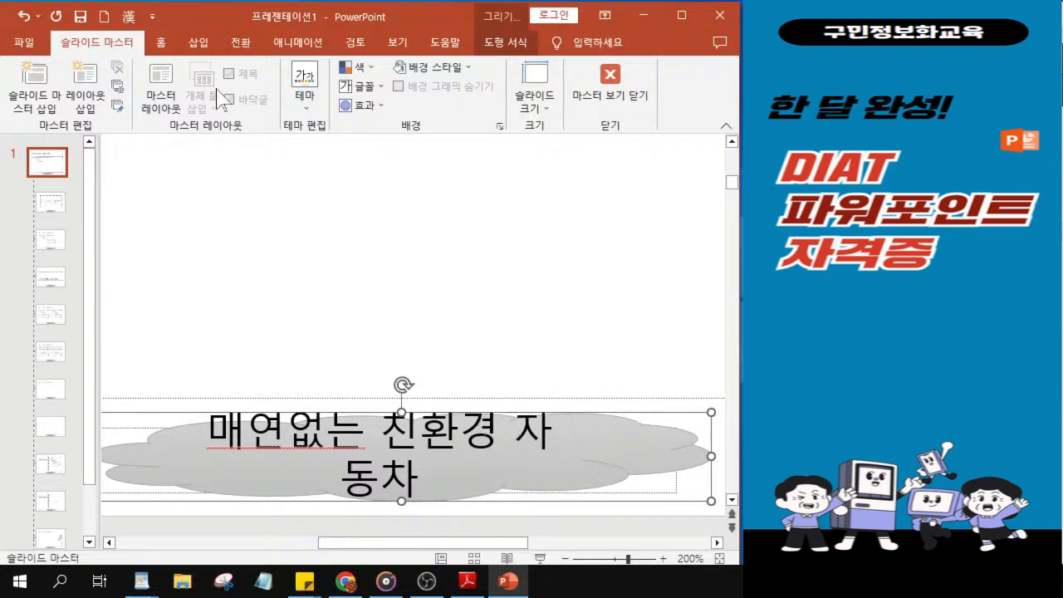
pyautogui.click(161, 44)
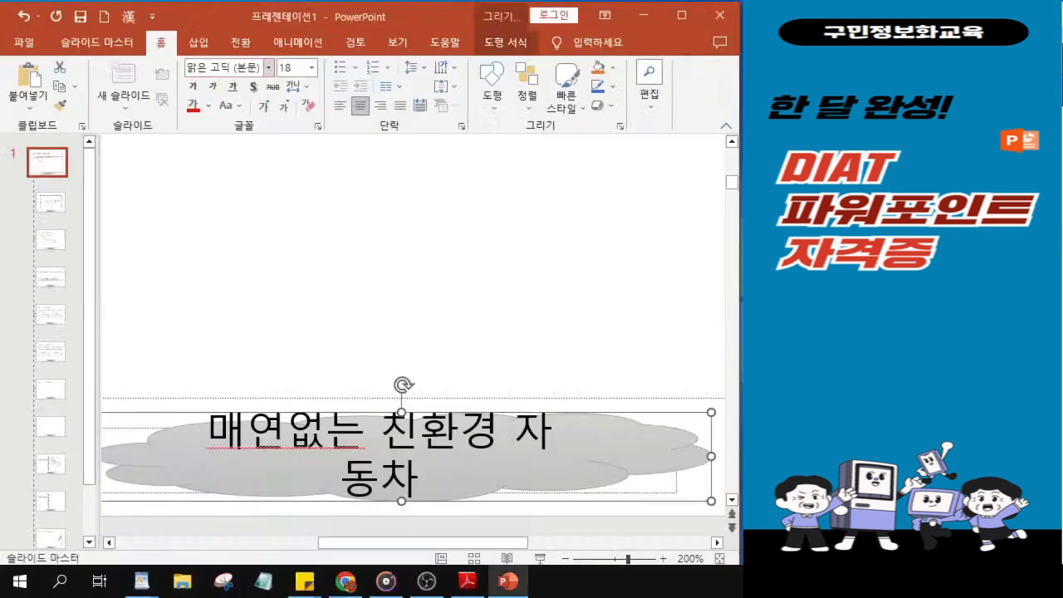
pyautogui.click(240, 136)
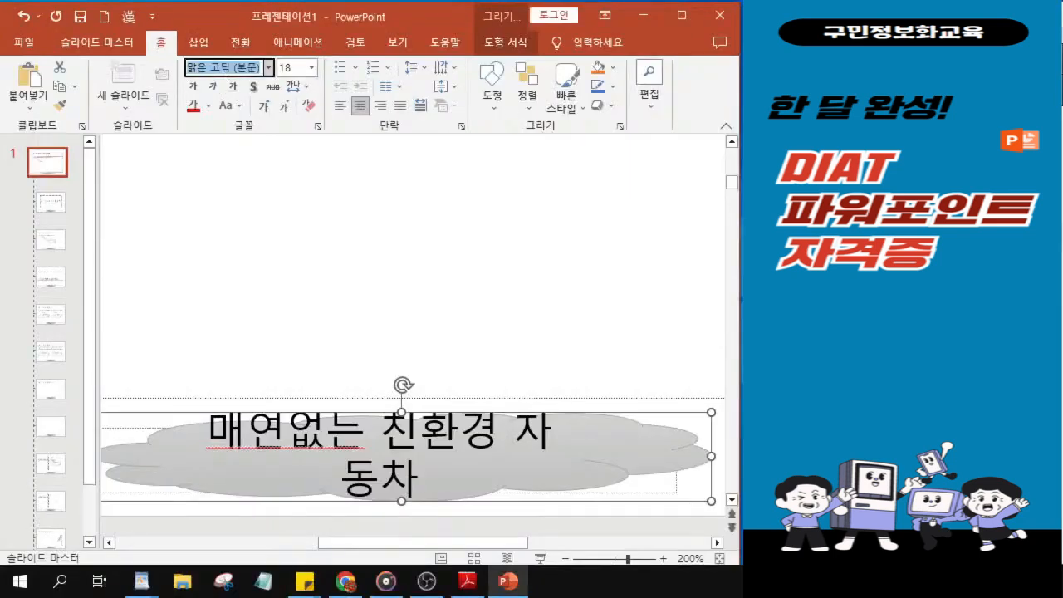
pyautogui.press('BackSpace')
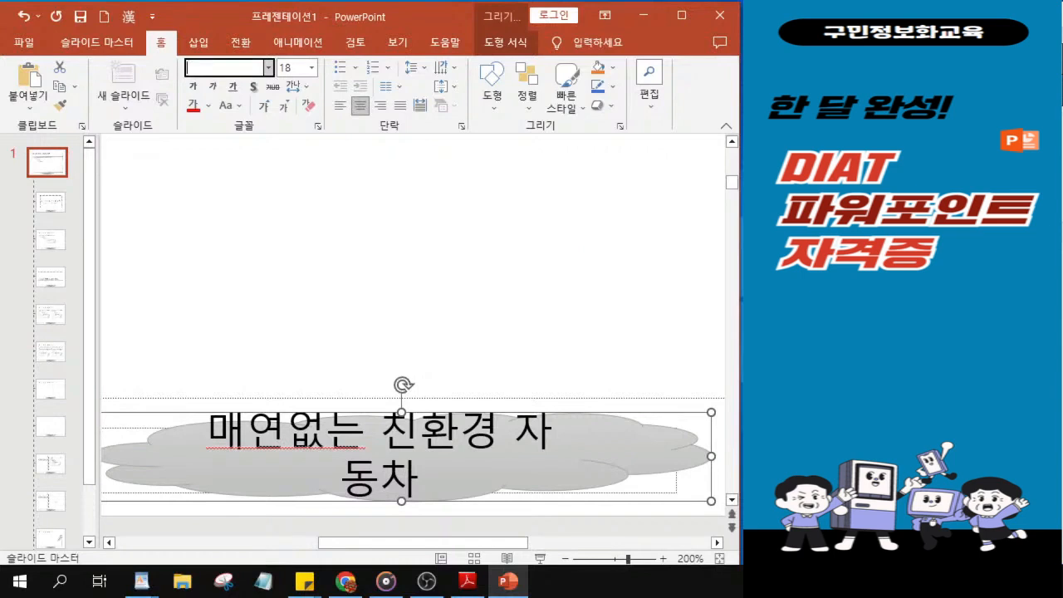
pyautogui.write('돋ㅇㅜㅁ')
pyautogui.press('Return')
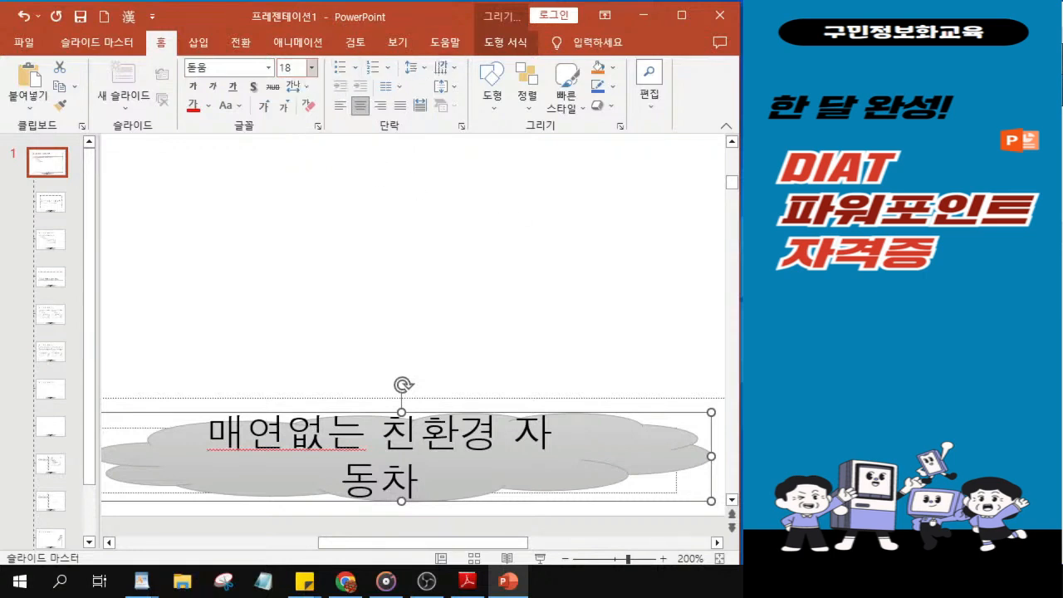
# Step: Format the cloud's text at size 16, bold, in the standard blue colour
pyautogui.click(291, 69)
pyautogui.write('16')
pyautogui.press('Return')
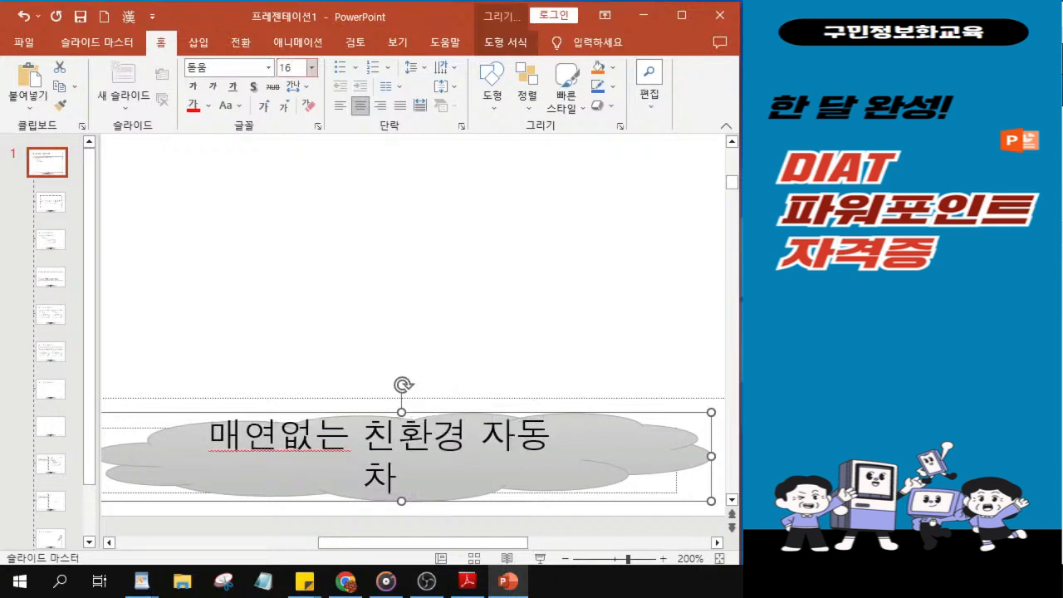
pyautogui.click(193, 88)
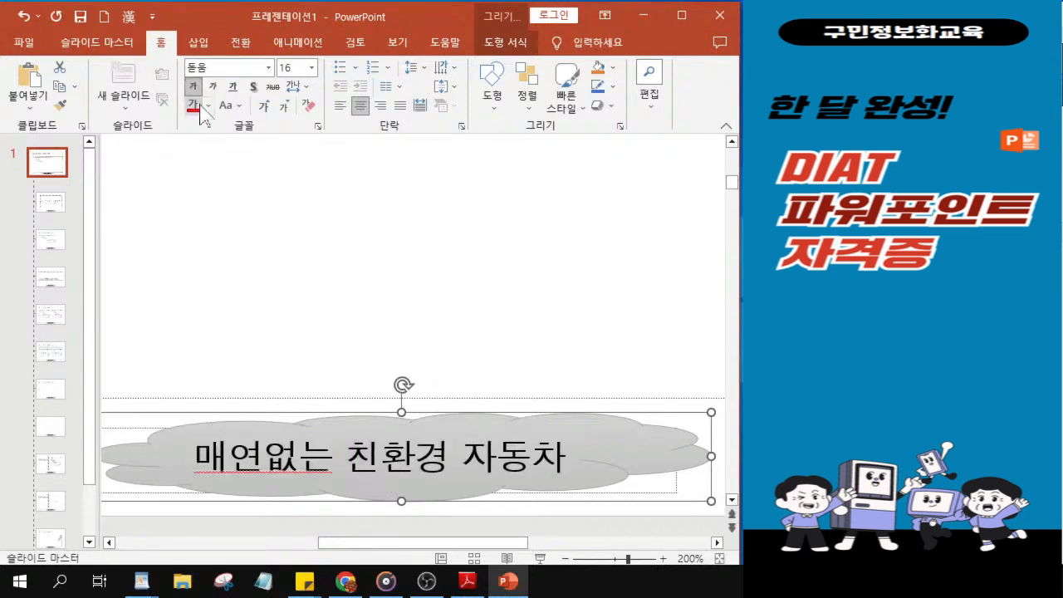
pyautogui.click(208, 106)
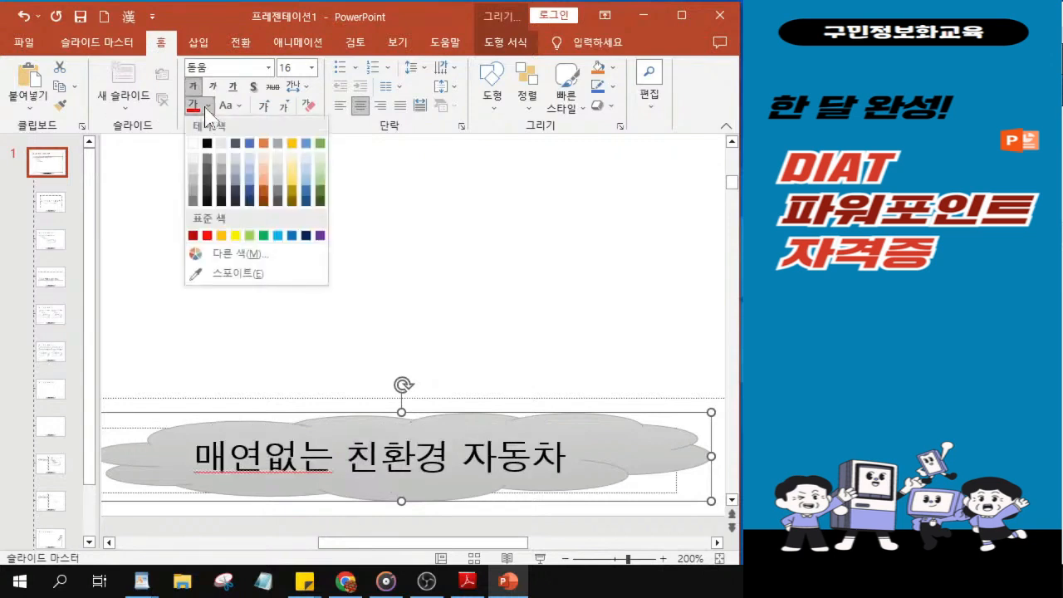
pyautogui.click(292, 236)
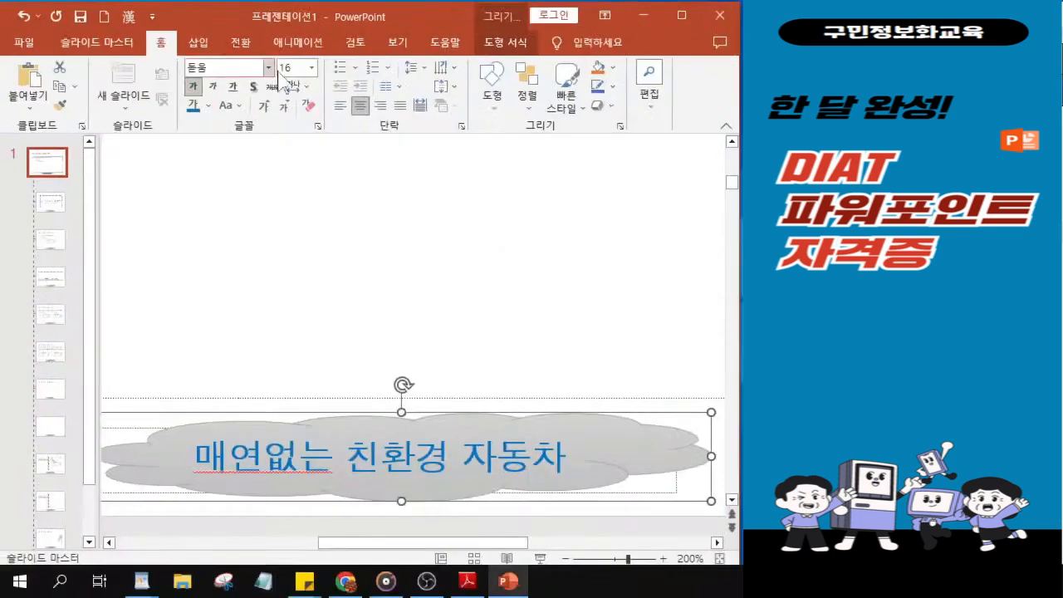
# Step: Widen the cloud shape very slightly at its right edge over the middle footer placeholder and deselect it
pyautogui.press('ctrl')
pyautogui.press('ctrl')
pyautogui.scroll(-5, 398, 328)
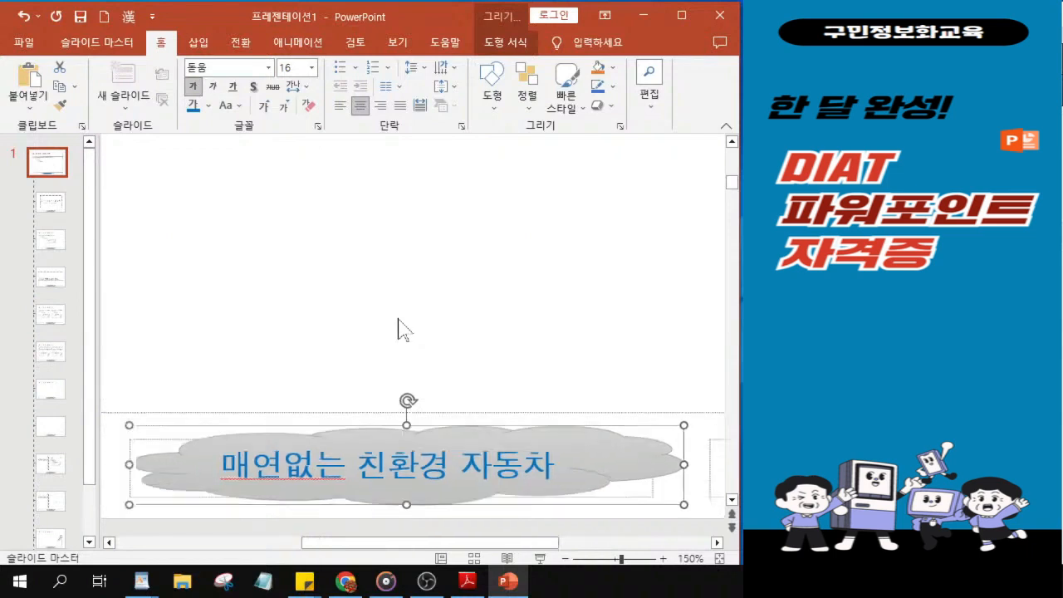
pyautogui.scroll(-1, 398, 328)
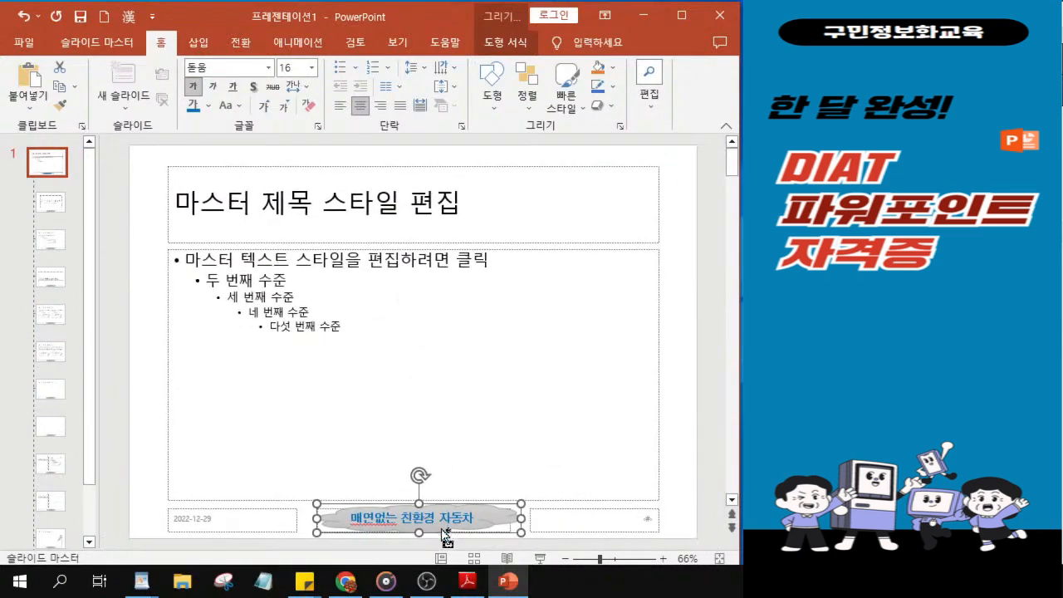
pyautogui.press('ctrl')
pyautogui.moveTo(522, 520)
pyautogui.mouseDown()
pyautogui.moveTo(533, 521)
pyautogui.moveTo(522, 518)
pyautogui.mouseUp()
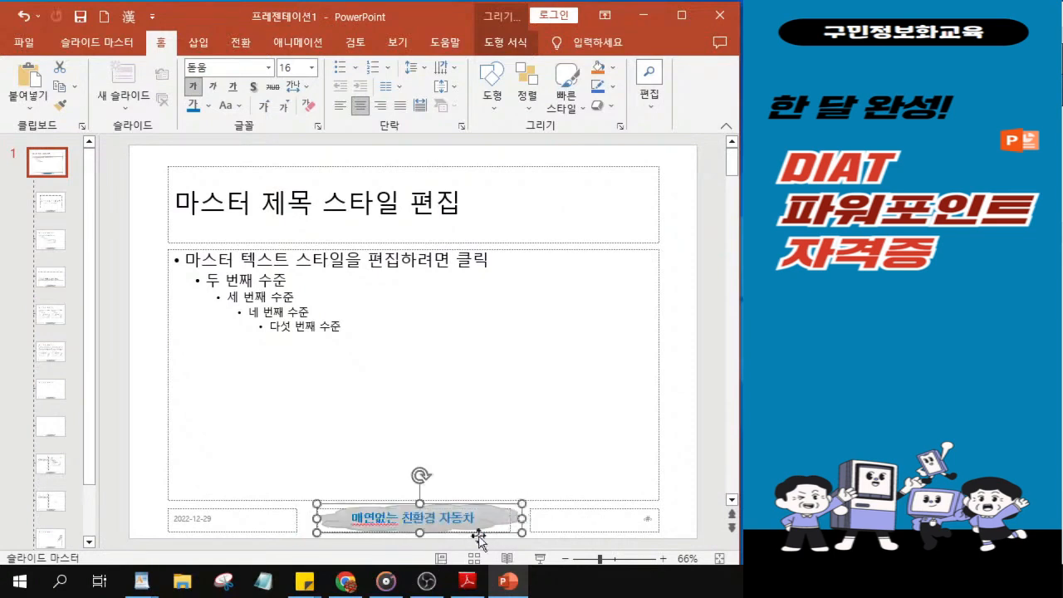
pyautogui.scroll(-1, 451, 507)
pyautogui.scroll(1, 447, 505)
pyautogui.hotkey('ctrl', '2')
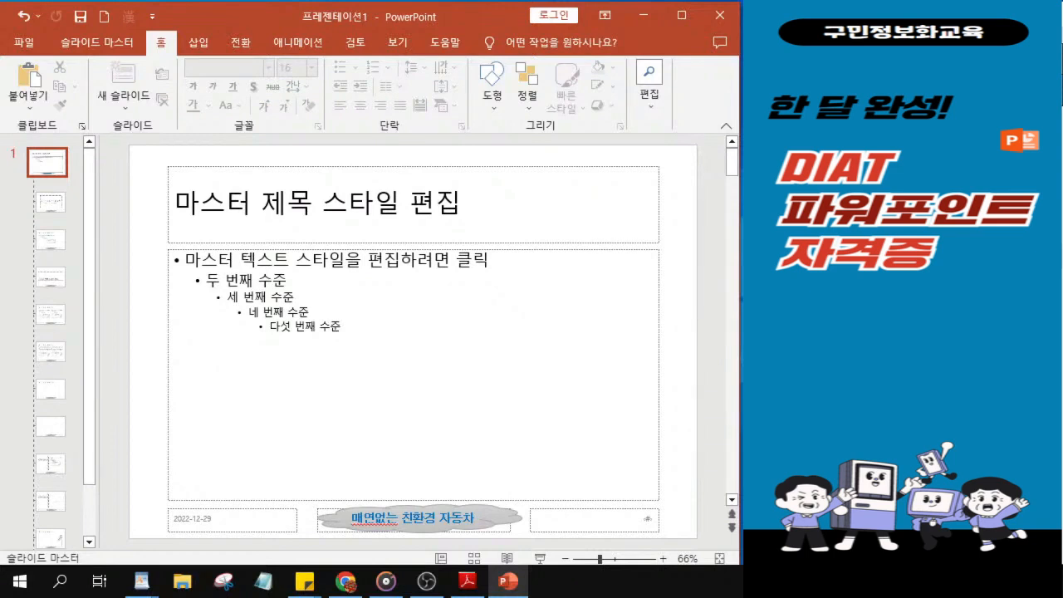
# Step: Close the slide master view (마스터 보기 닫기) and return to normal slide editing
pyautogui.hotkey('alt', 'Tab')
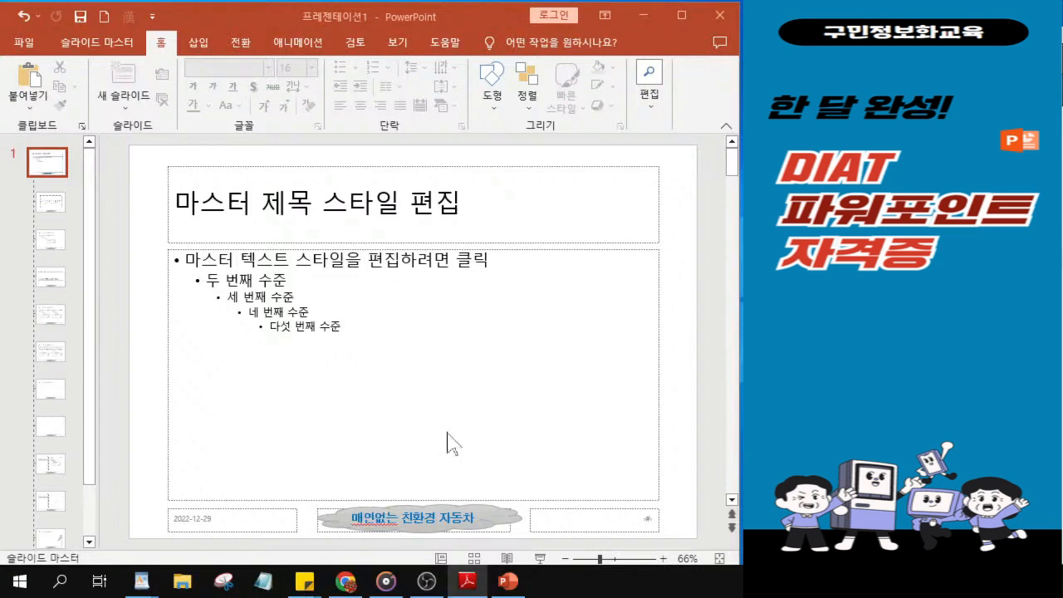
pyautogui.click(106, 46)
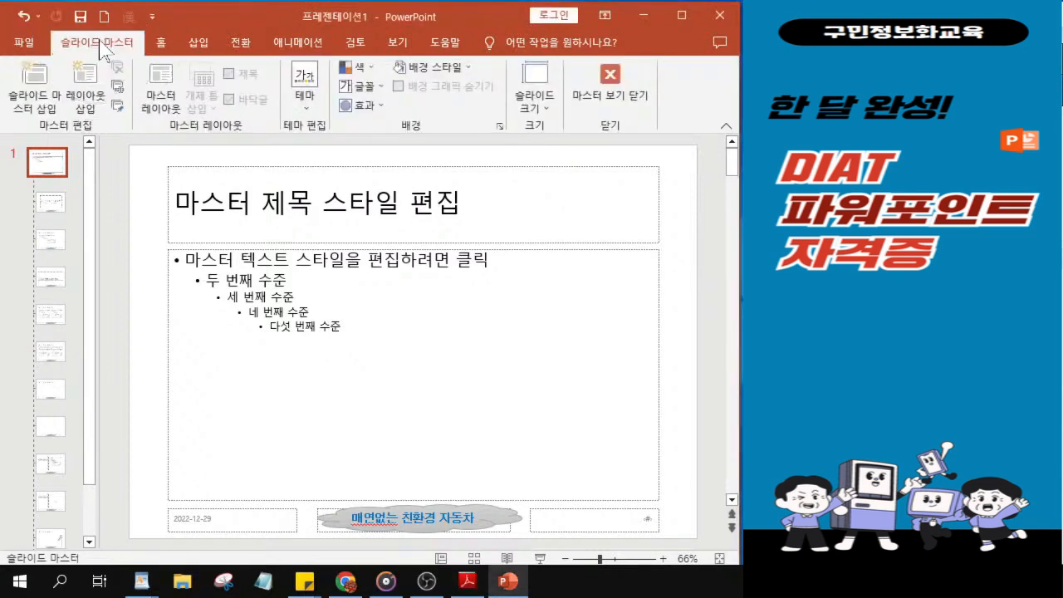
pyautogui.click(610, 95)
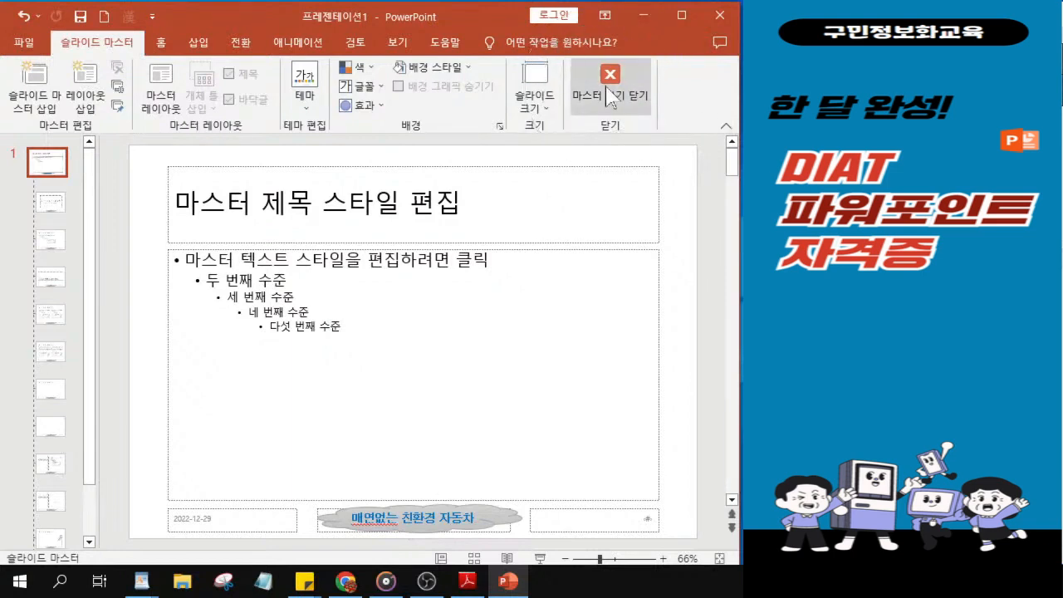
pyautogui.click(605, 85)
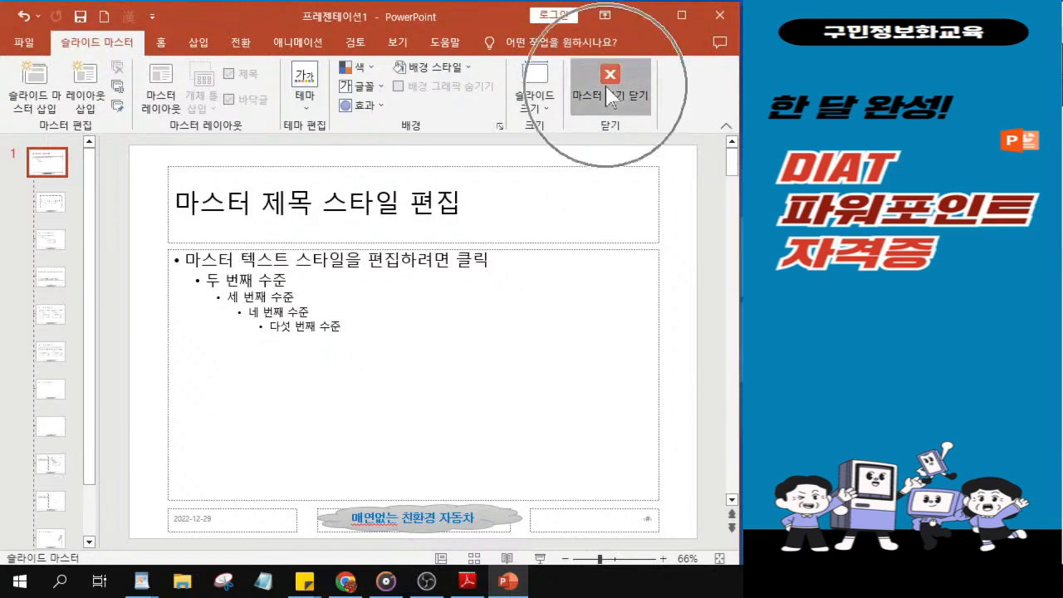
pyautogui.click(605, 86)
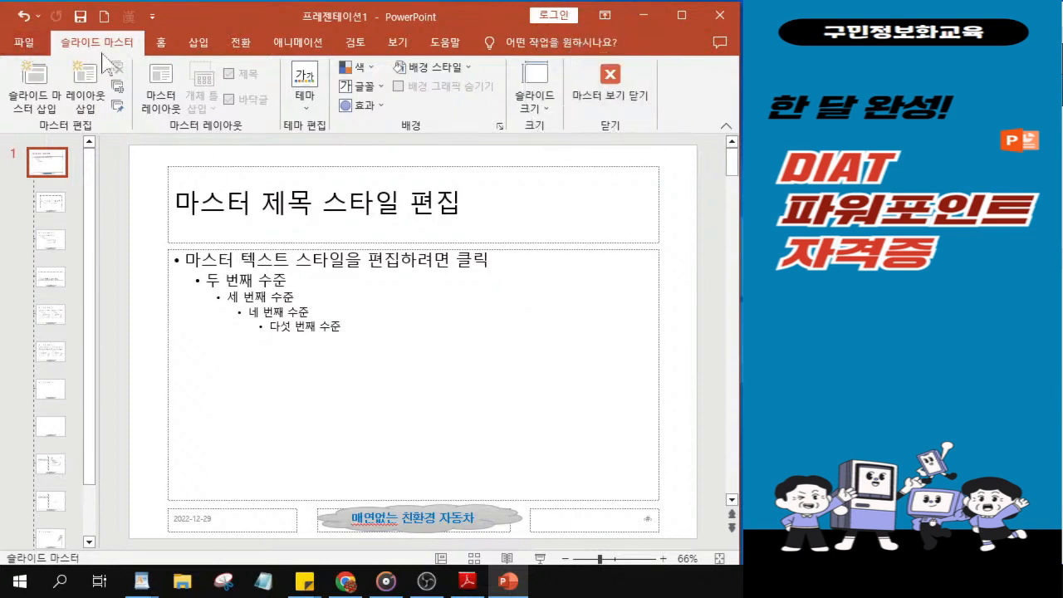
pyautogui.click(103, 48)
pyautogui.click(598, 98)
pyautogui.click(600, 101)
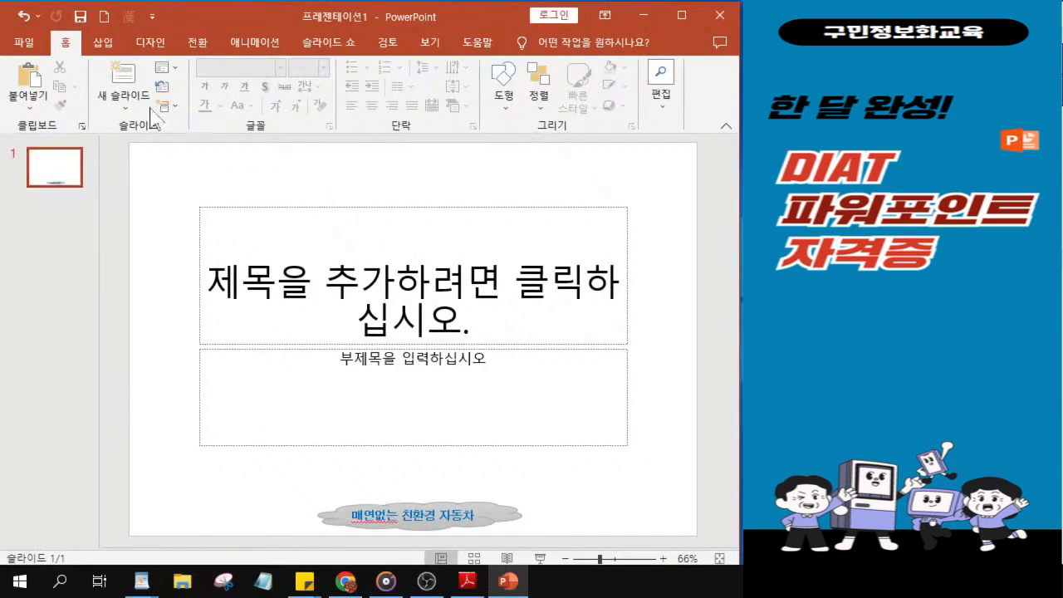
# Step: Change slide 1's layout to the blank layout (빈 화면)
pyautogui.click(165, 76)
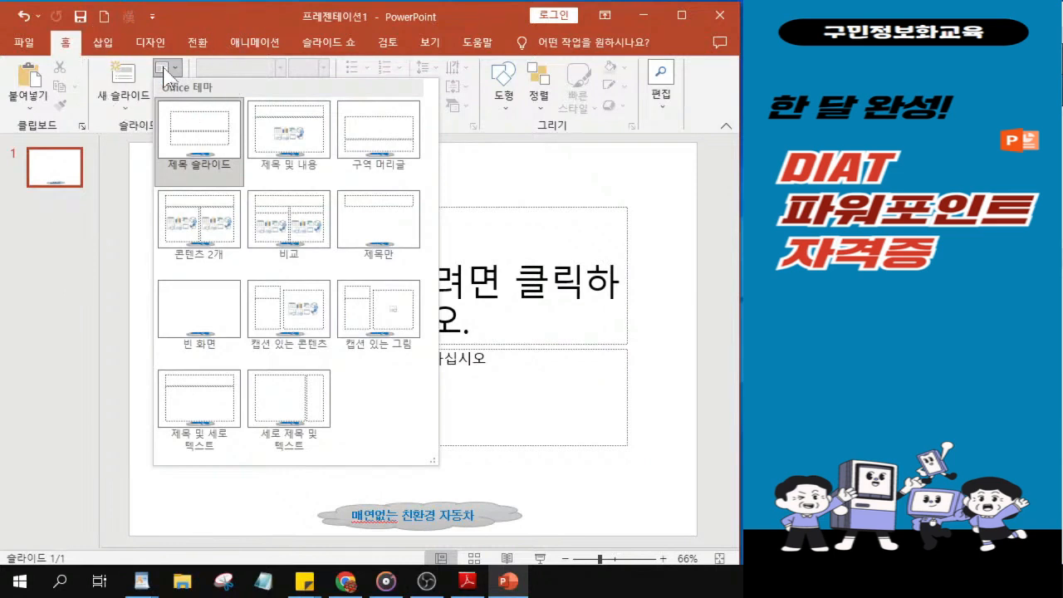
pyautogui.click(165, 75)
pyautogui.click(164, 76)
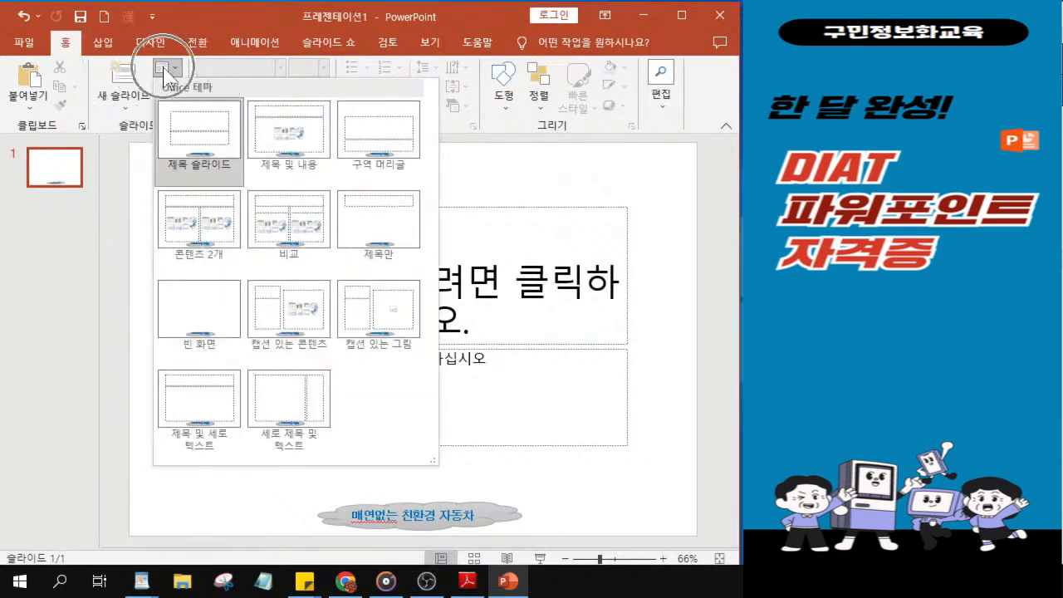
pyautogui.click(200, 320)
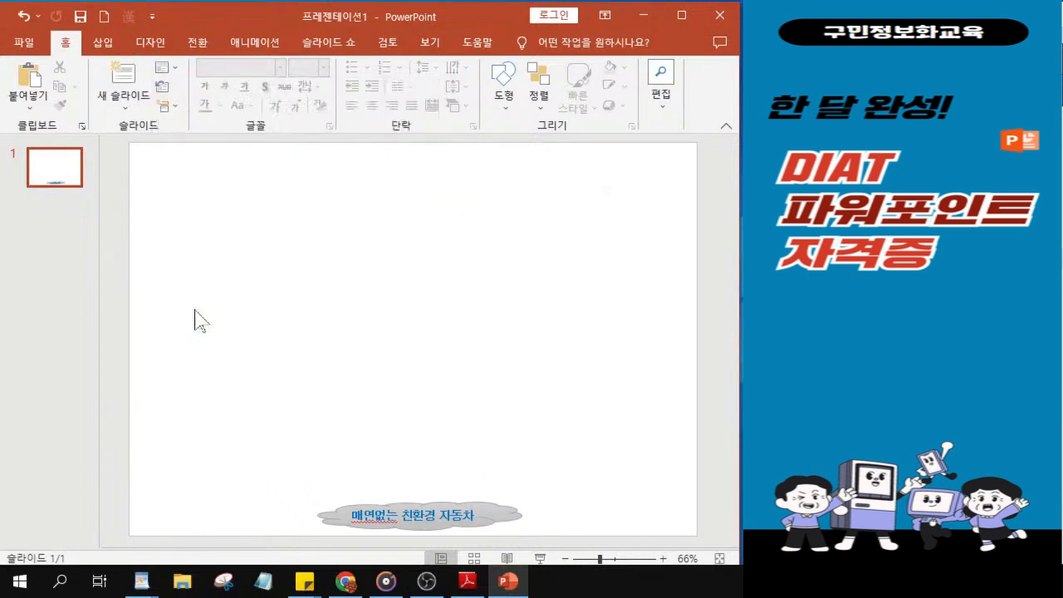
# Step: Duplicate the blank slide three times to make four slides
pyautogui.click(56, 183)
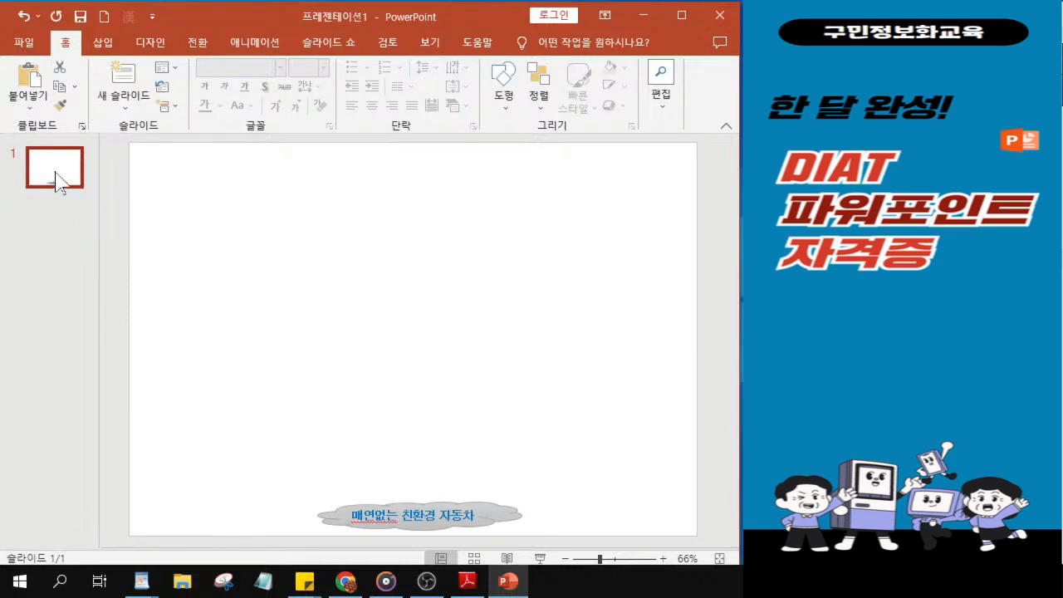
pyautogui.hotkey('ctrl', 'd')
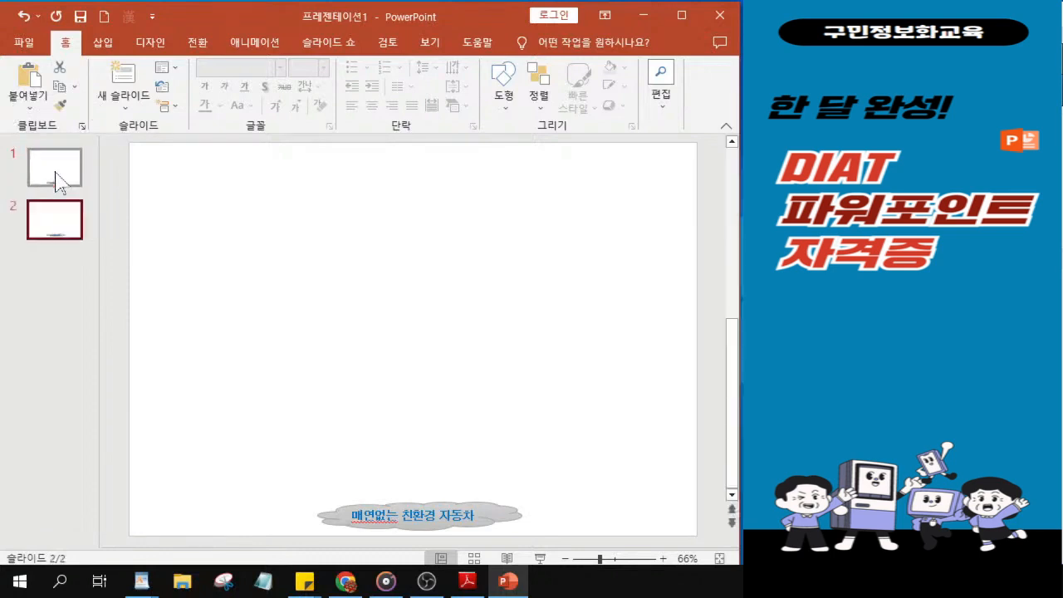
pyautogui.hotkey('ctrl', 'd')
pyautogui.hotkey('ctrl', 'd')
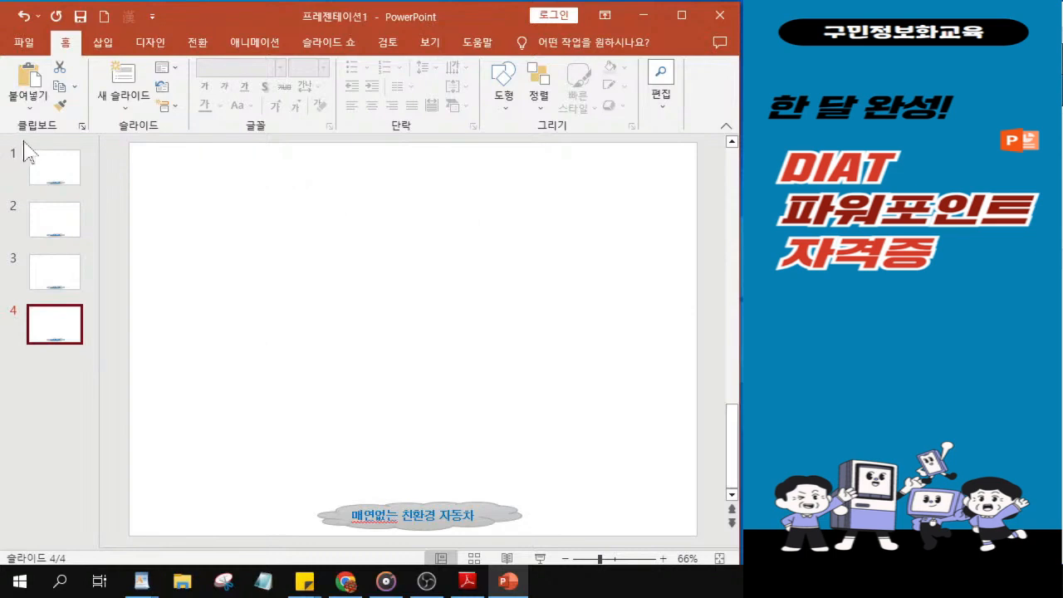
# Step: Start saving the presentation under a new name (다른 이름으로 저장) and browse for a save location
pyautogui.click(82, 20)
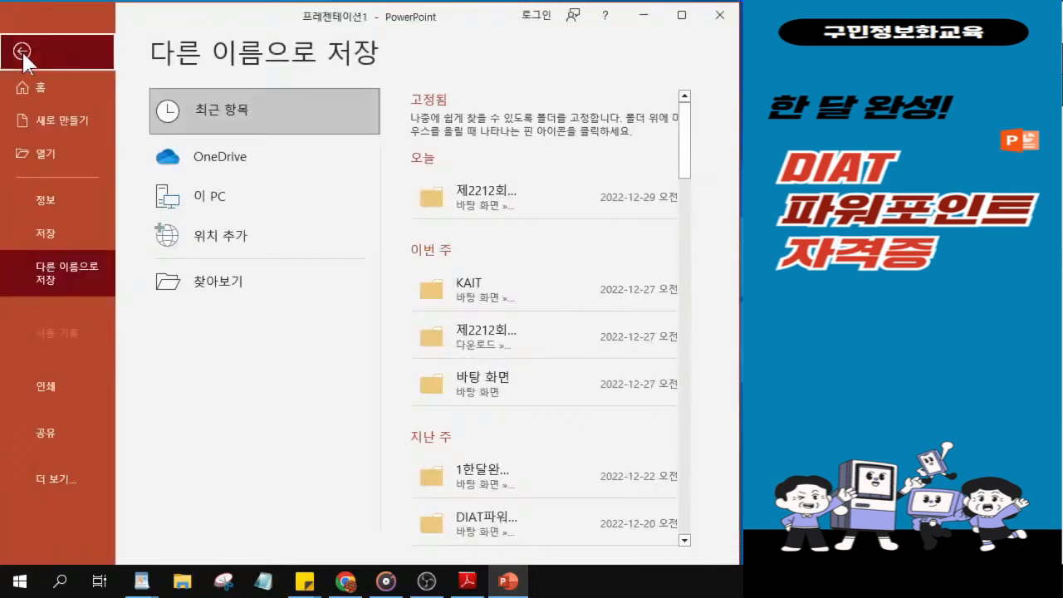
pyautogui.click(22, 51)
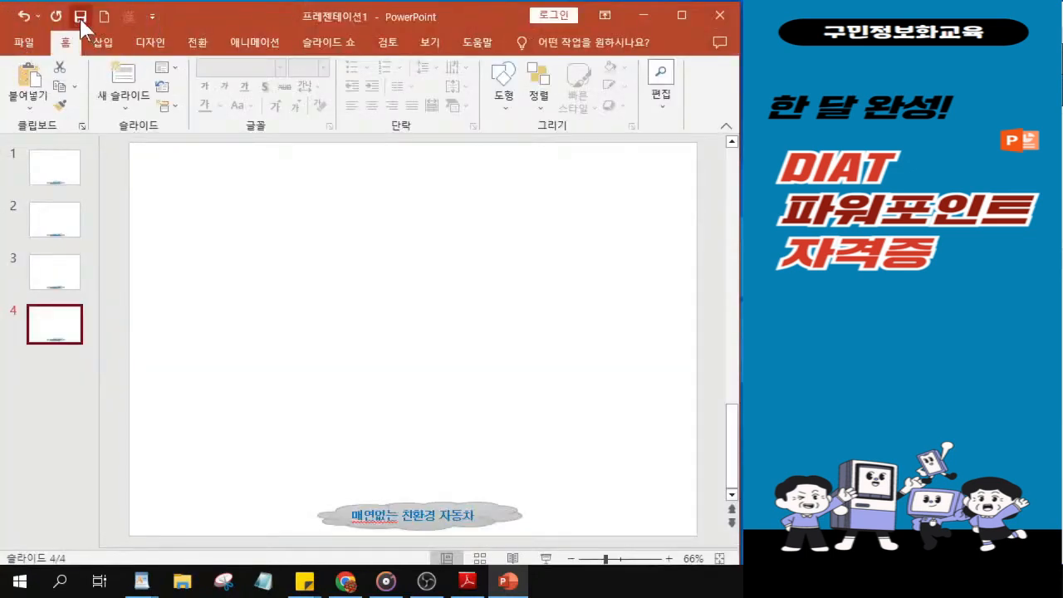
pyautogui.click(81, 19)
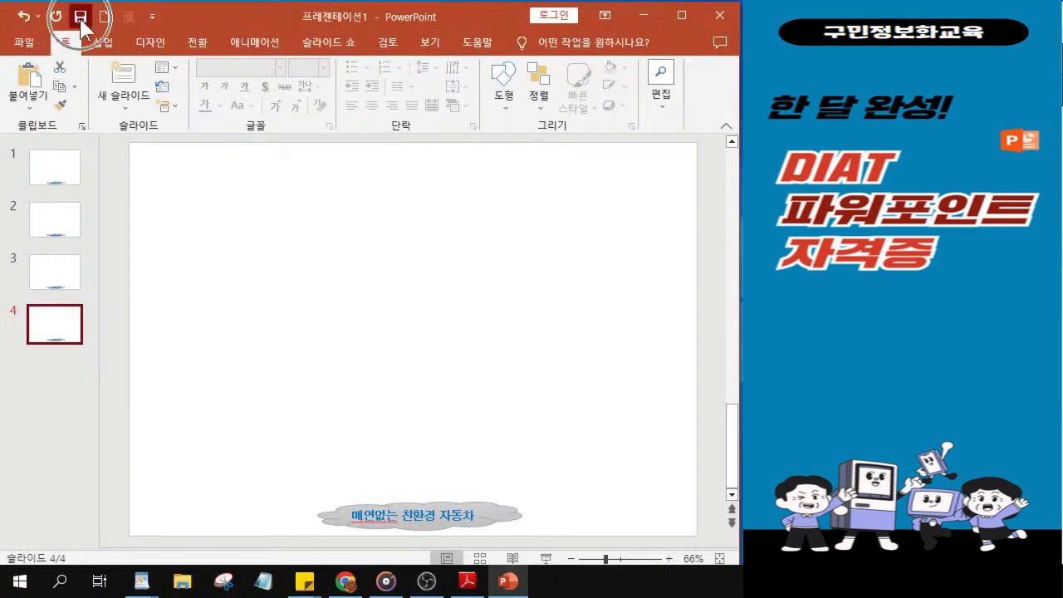
pyautogui.click(80, 20)
pyautogui.click(81, 20)
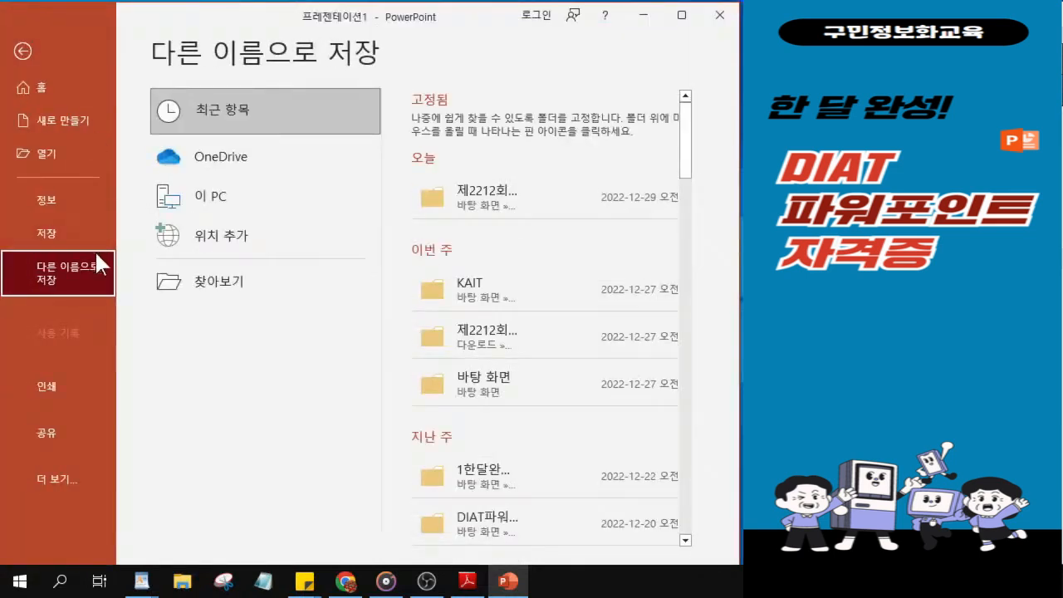
pyautogui.click(244, 287)
pyautogui.click(243, 287)
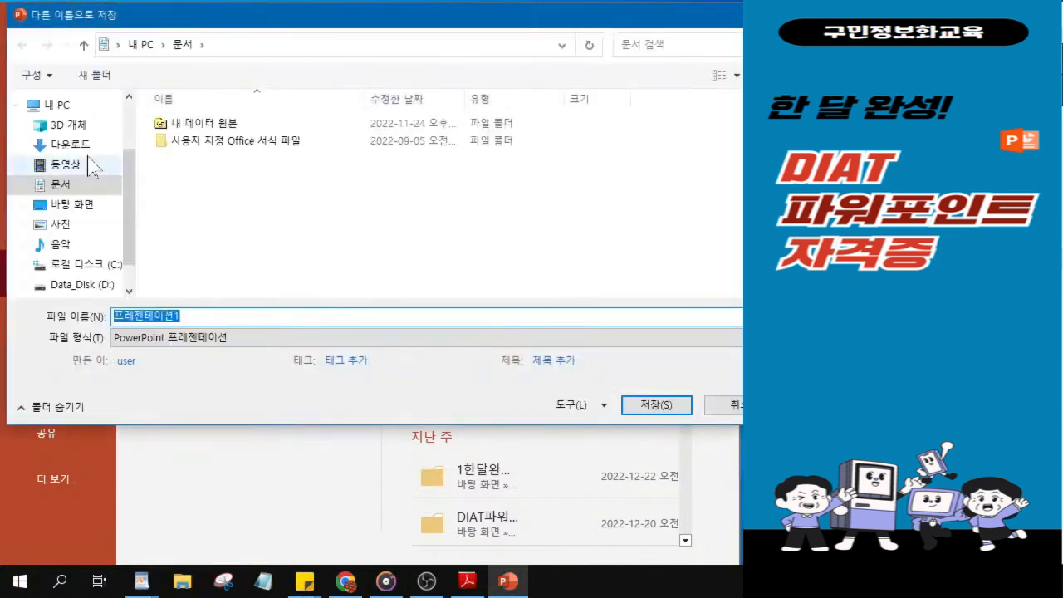
# Step: Choose the KAIT folder on the desktop (바탕 화면) as the save location
pyautogui.click(81, 207)
pyautogui.click(81, 214)
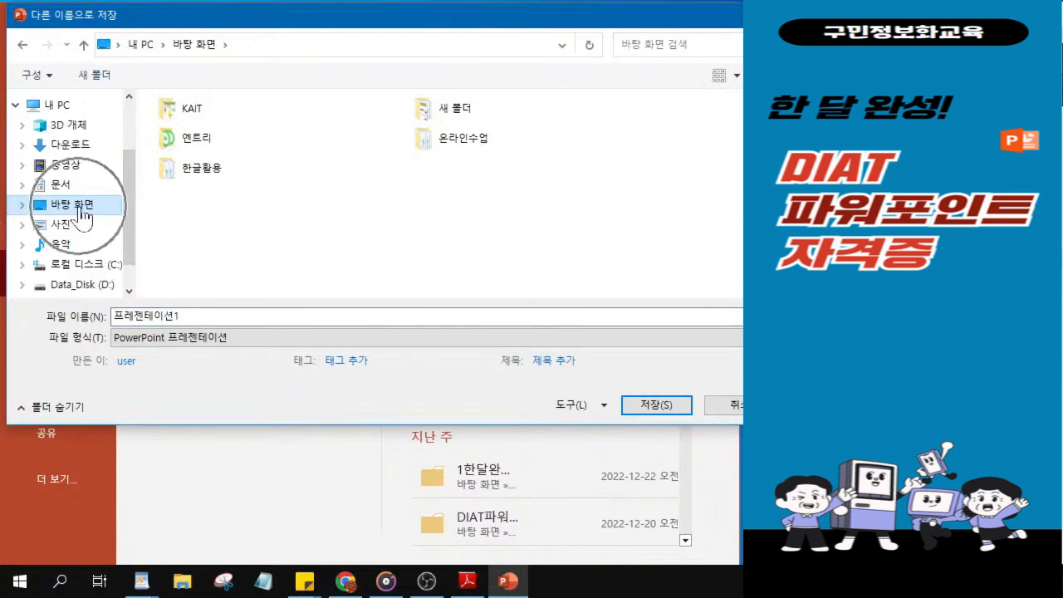
pyautogui.click(193, 117)
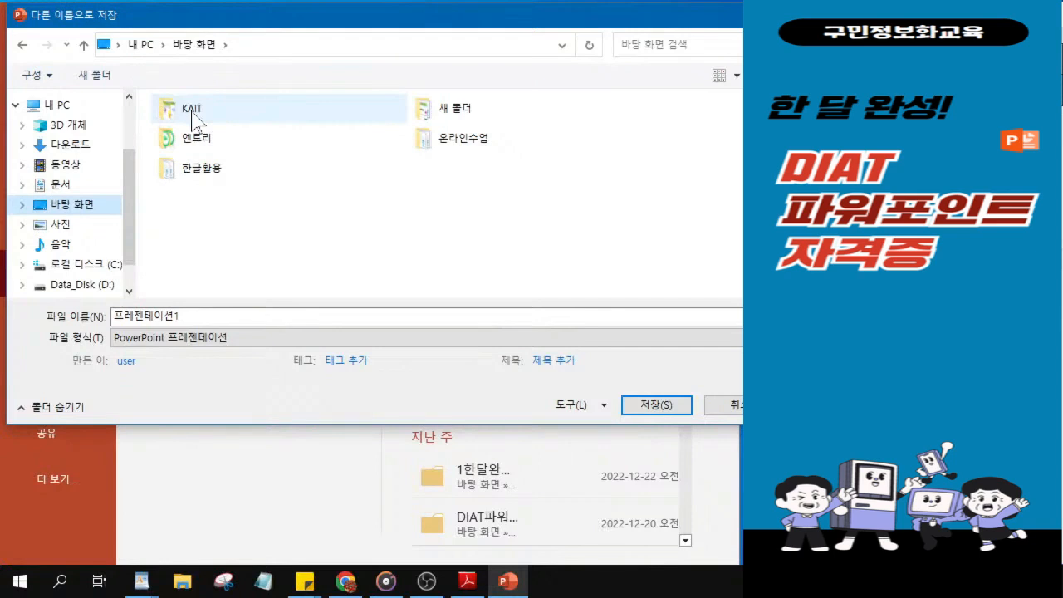
pyautogui.click(193, 116)
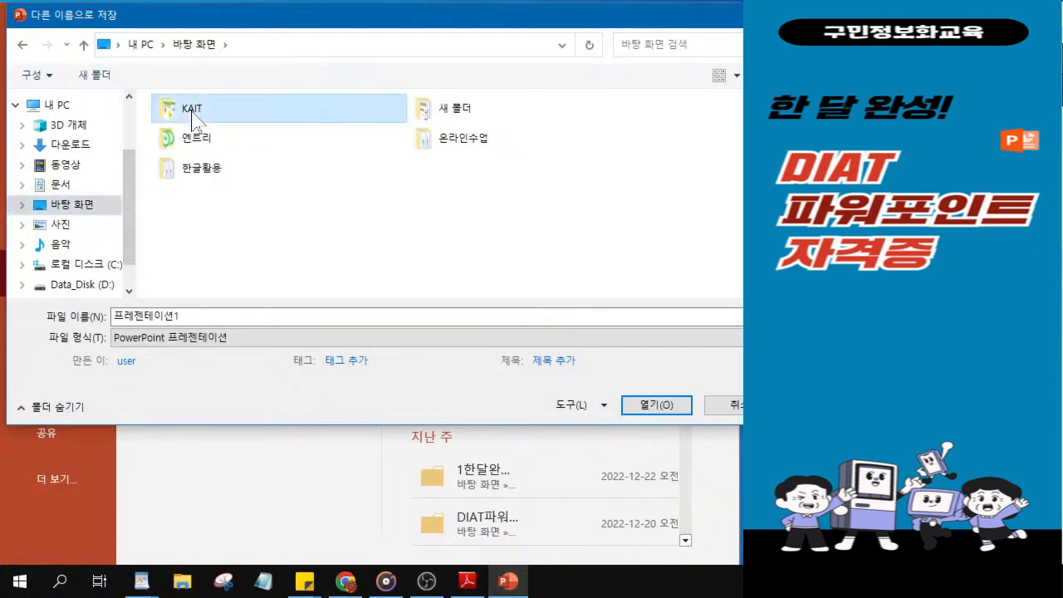
pyautogui.doubleClick(193, 117)
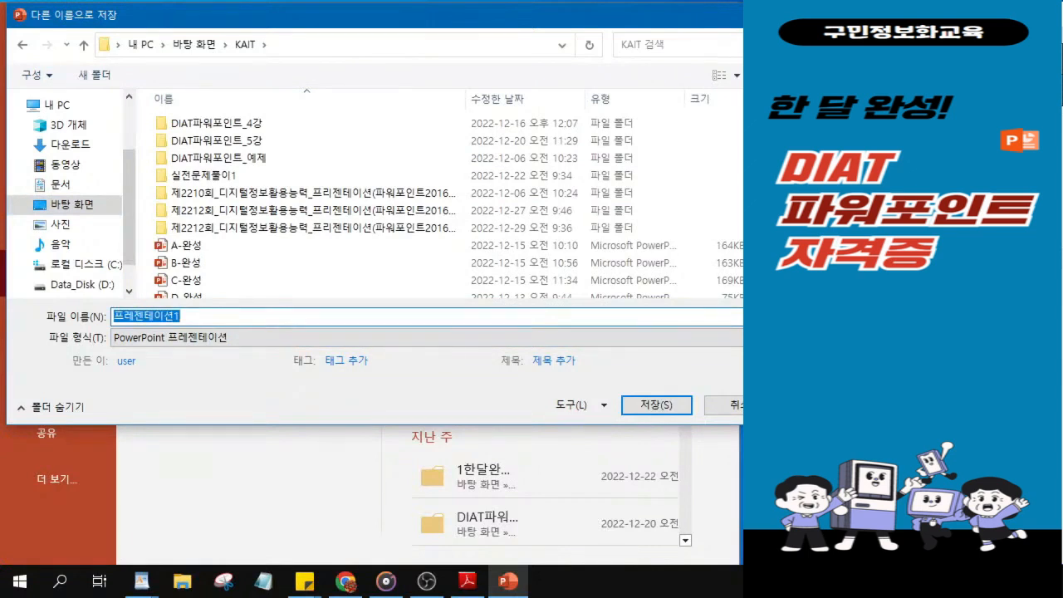
# Step: Name the presentation 최신기출문제-1229 and save it in the KAIT folder
pyautogui.write('최시')
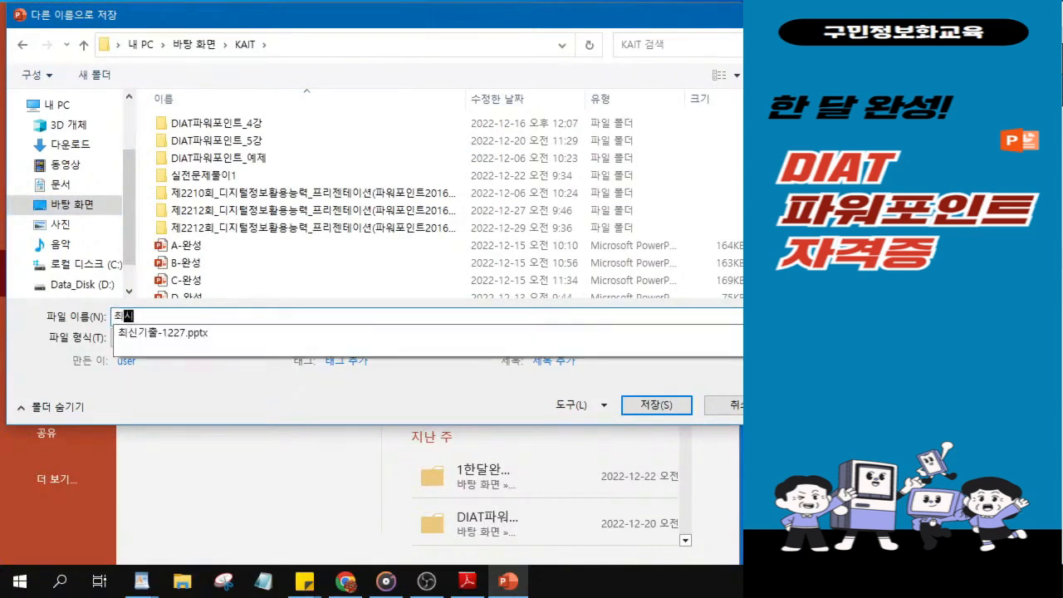
pyautogui.write('기출무')
pyautogui.write('제-')
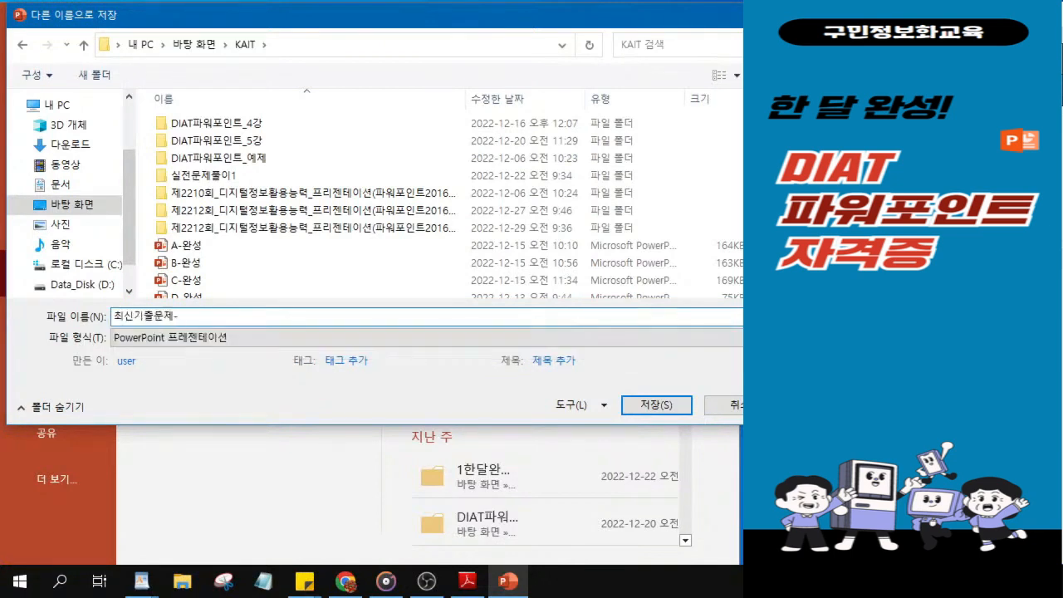
pyautogui.write('1229')
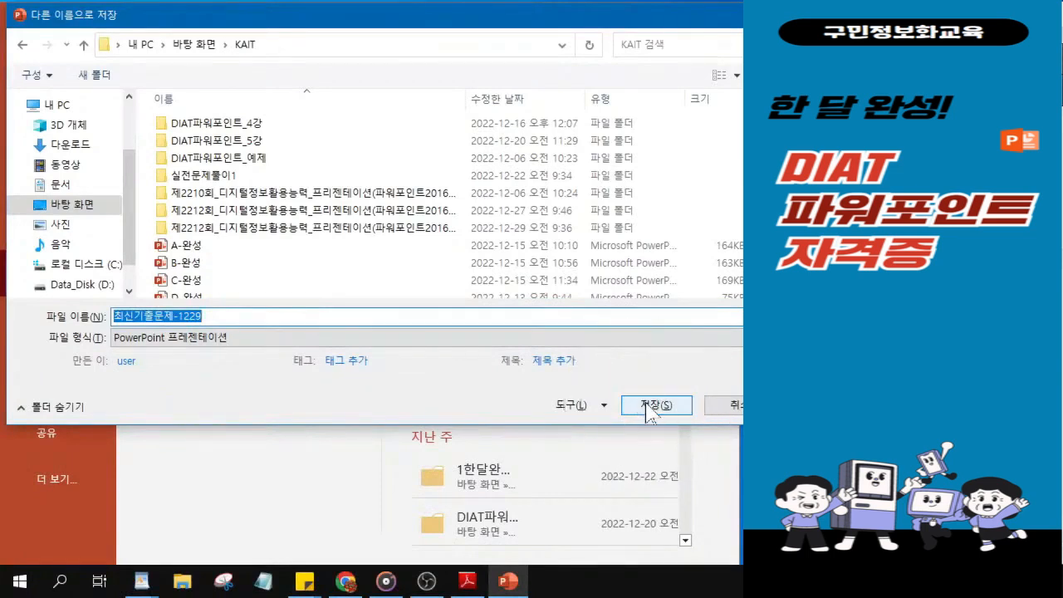
pyautogui.click(648, 407)
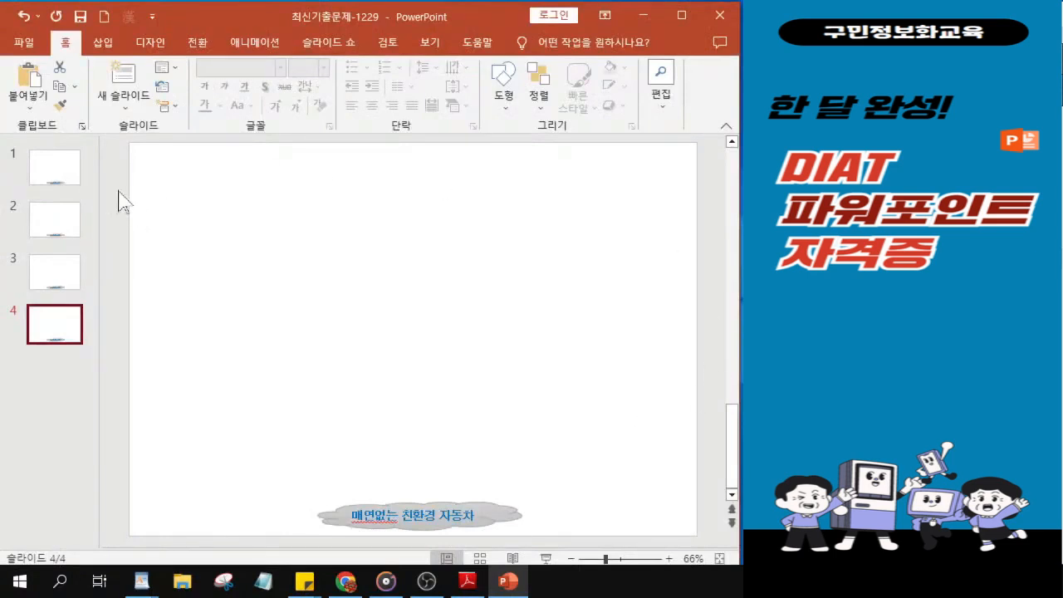
# Step: Switch to the exam PDF in Adobe Reader and examine the slide 1 sample on page 2, including its shapes, picture and text
pyautogui.click(55, 186)
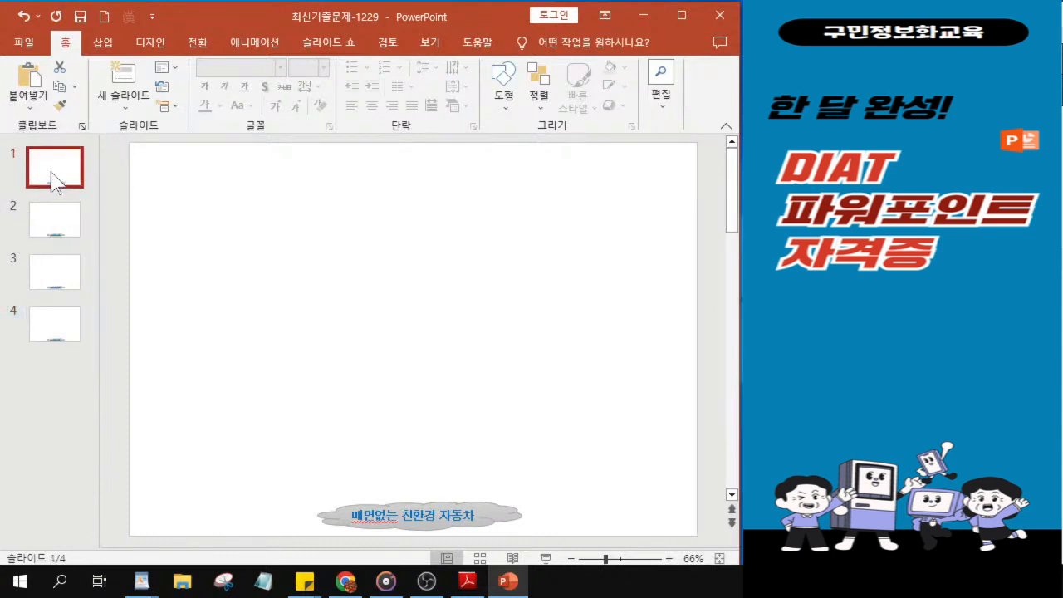
pyautogui.hotkey('alt', 'Tab')
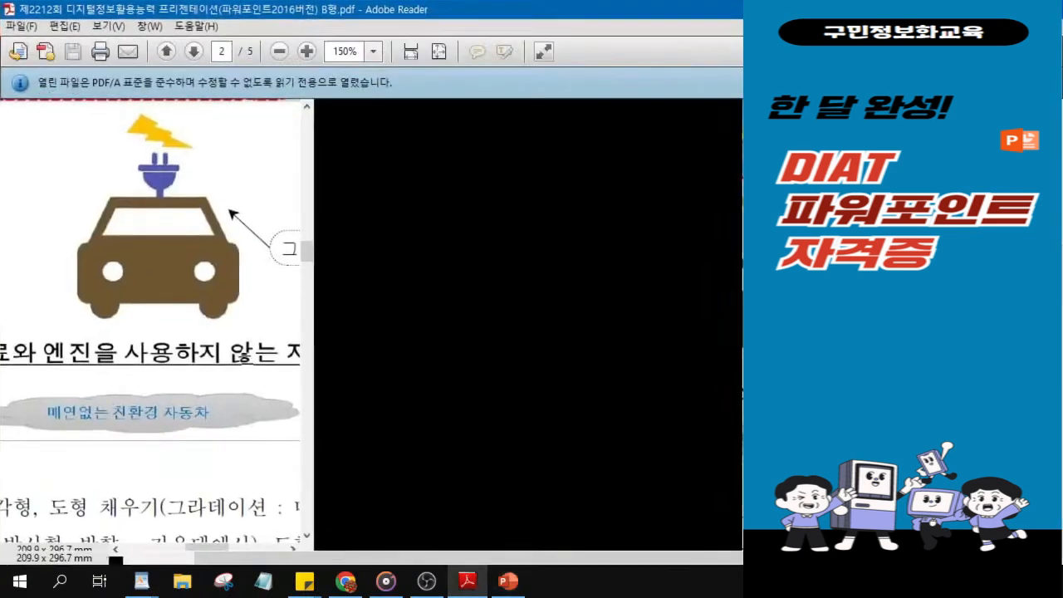
pyautogui.scroll(2, 443, 195)
pyautogui.scroll(1, 431, 295)
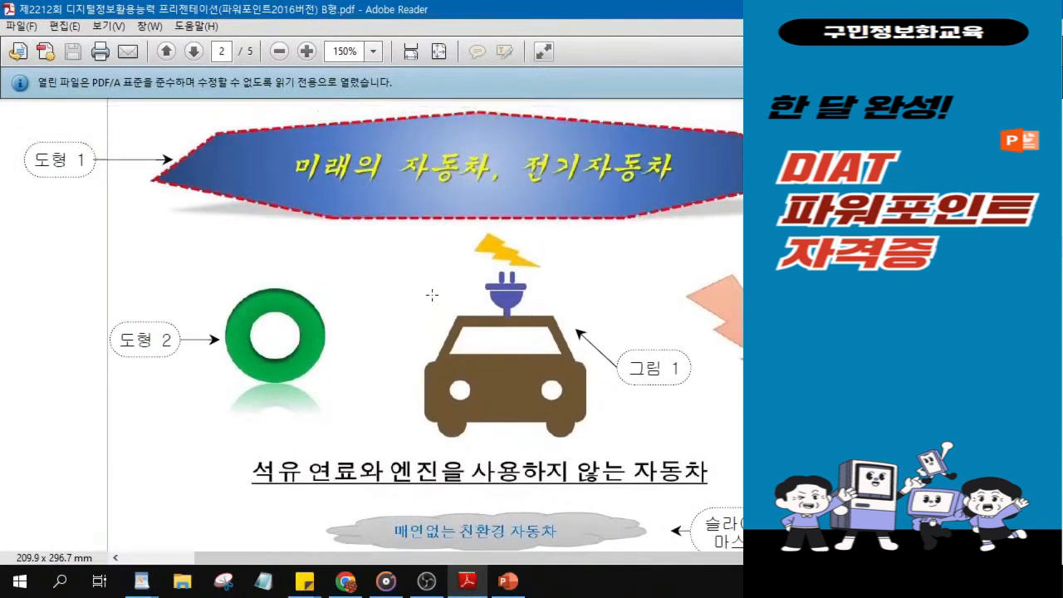
pyautogui.click(339, 155)
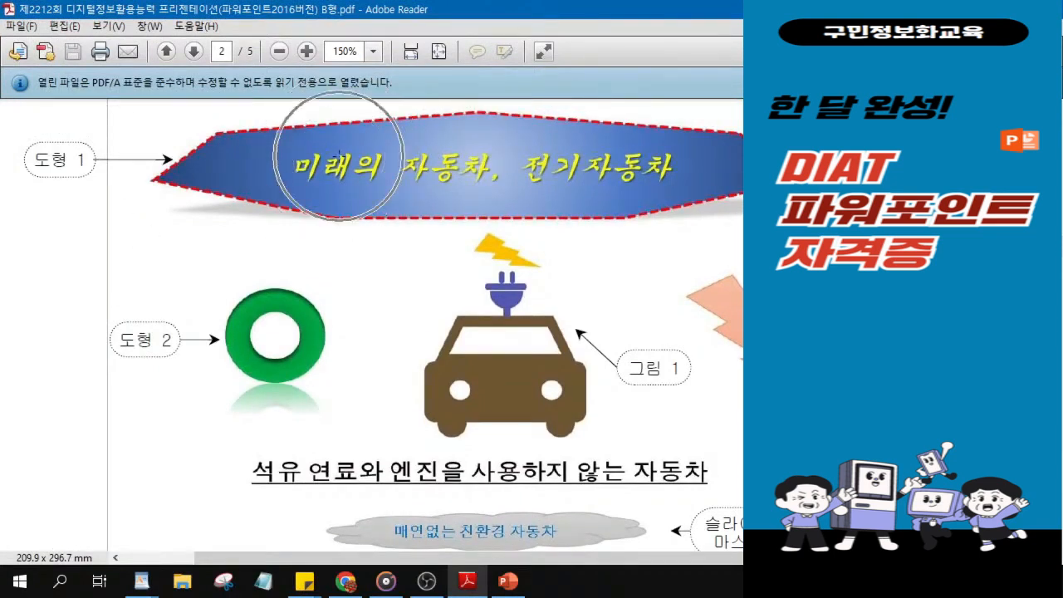
pyautogui.click(255, 345)
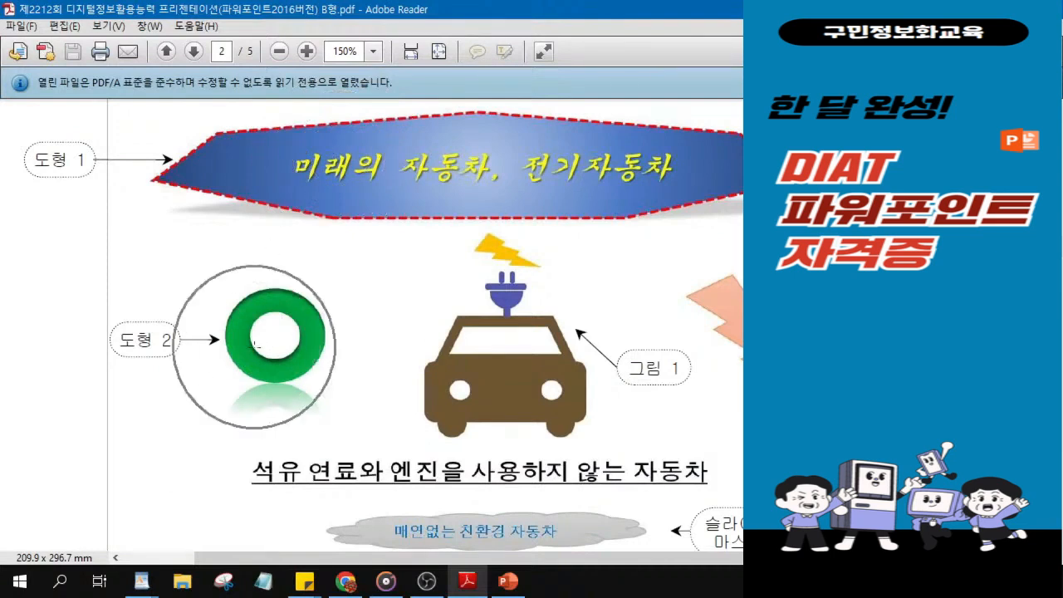
pyautogui.press('ctrl')
pyautogui.press('ctrl')
pyautogui.press('ctrl')
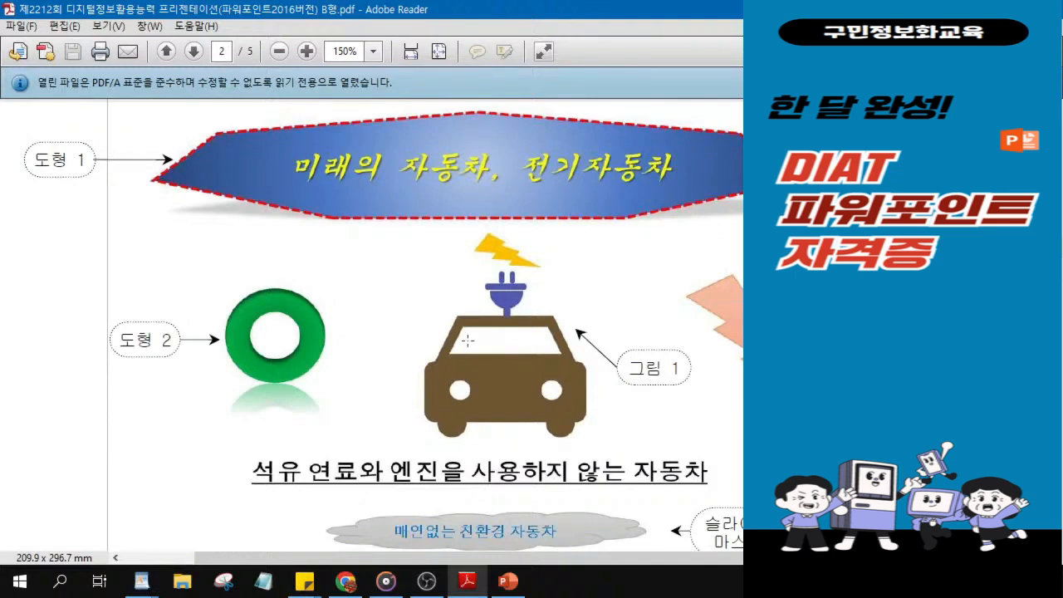
pyautogui.press('ctrl')
pyautogui.press('ctrl')
pyautogui.press('ctrl')
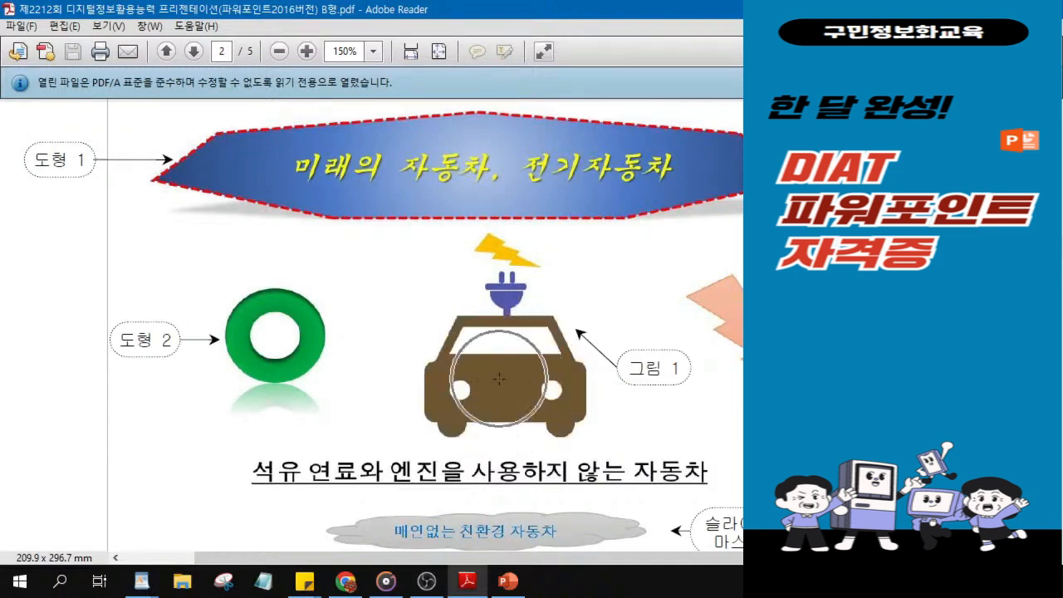
pyautogui.press('ctrl')
pyautogui.press('ctrl')
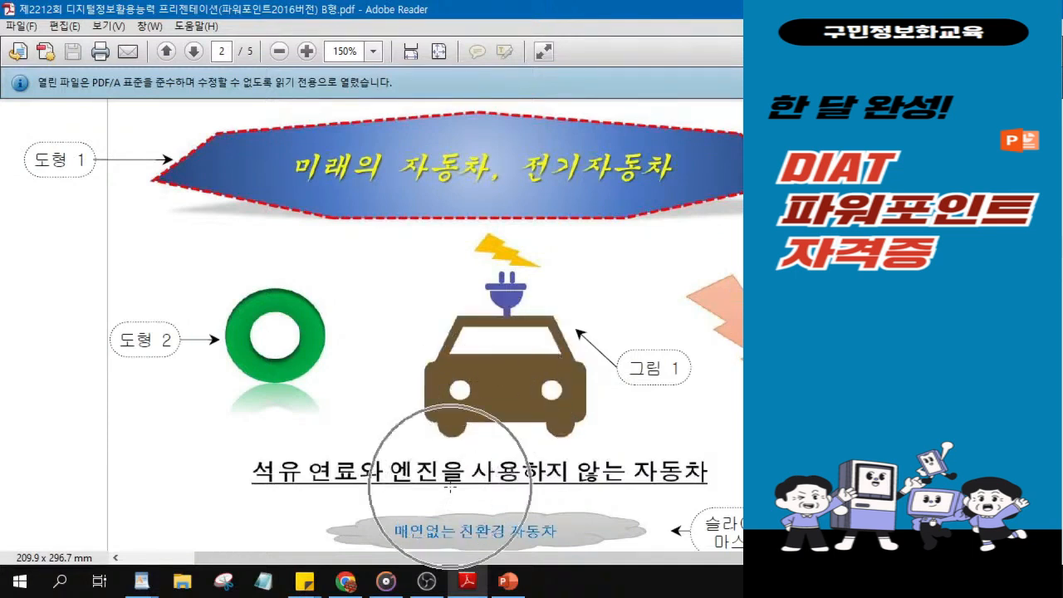
pyautogui.moveTo(739, 10); pyautogui.dragTo(1062, 28)
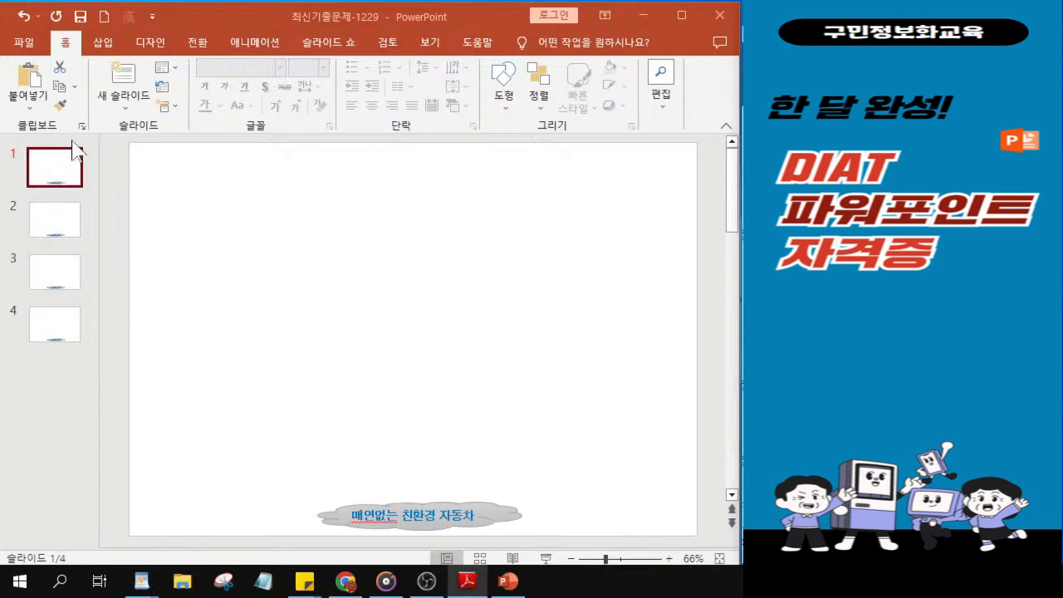
# Step: Switch back to PowerPoint, draw a wide, flat heptagon (칠각형) across the upper part of slide 1 and adjust its placement
pyautogui.click(48, 179)
pyautogui.click(48, 178)
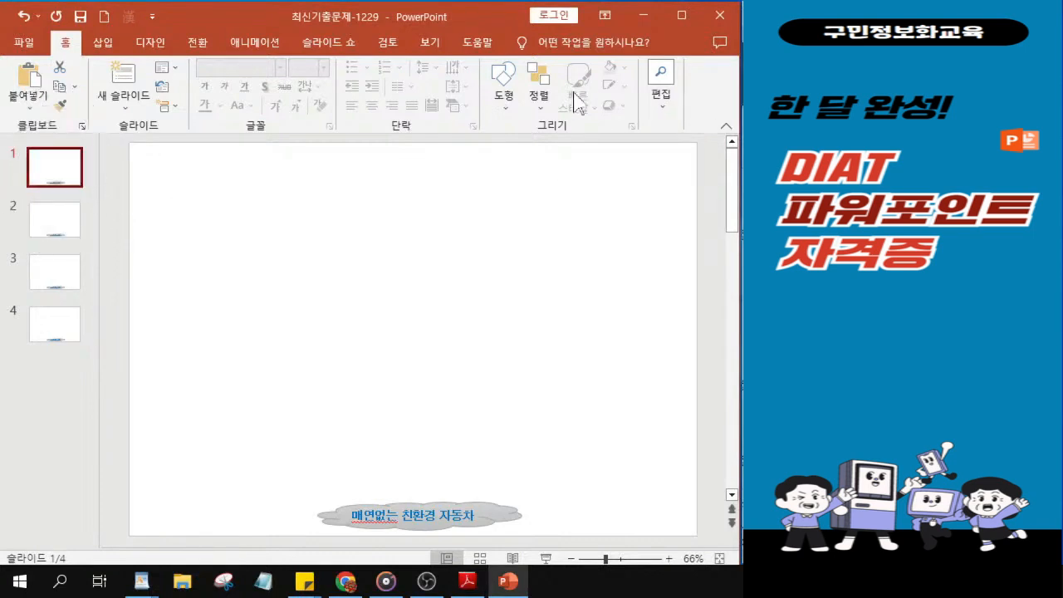
pyautogui.click(509, 106)
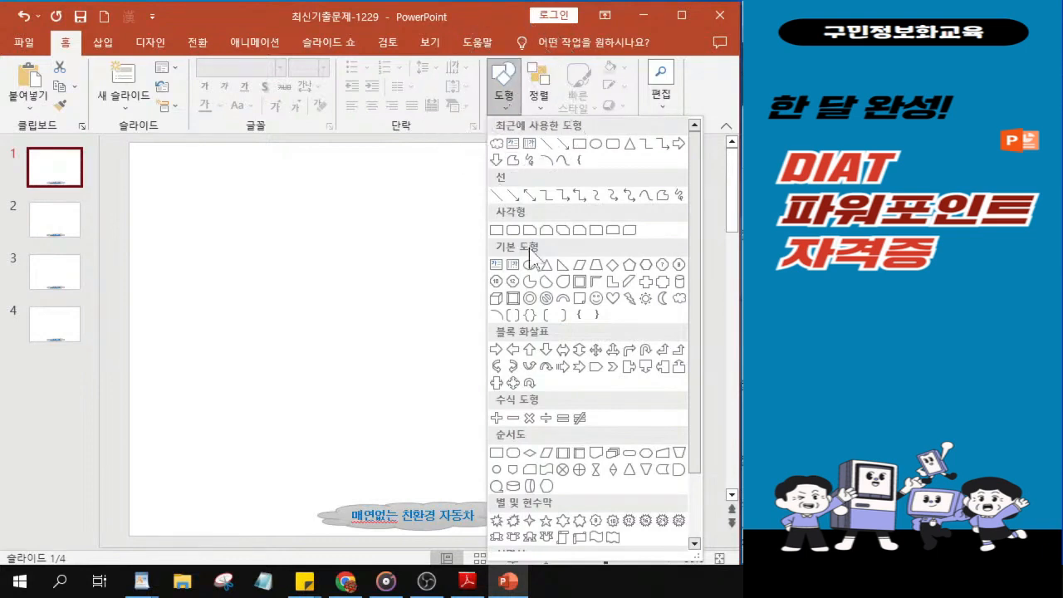
pyautogui.click(662, 265)
pyautogui.press('ctrl')
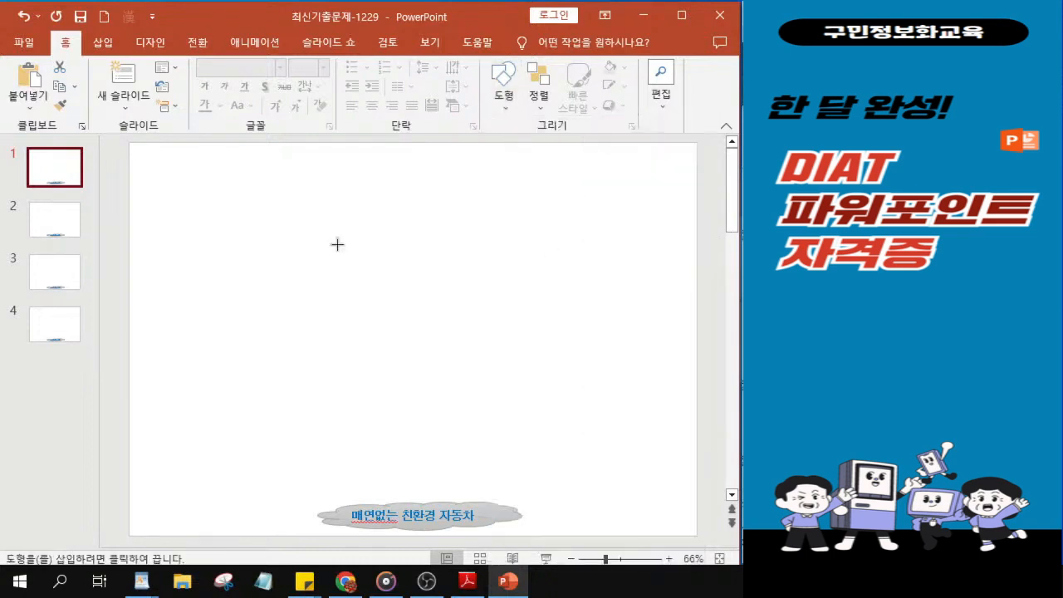
pyautogui.moveTo(188, 173); pyautogui.dragTo(654, 249)
pyautogui.moveTo(478, 204); pyautogui.dragTo(475, 195)
pyautogui.moveTo(421, 241); pyautogui.dragTo(421, 242)
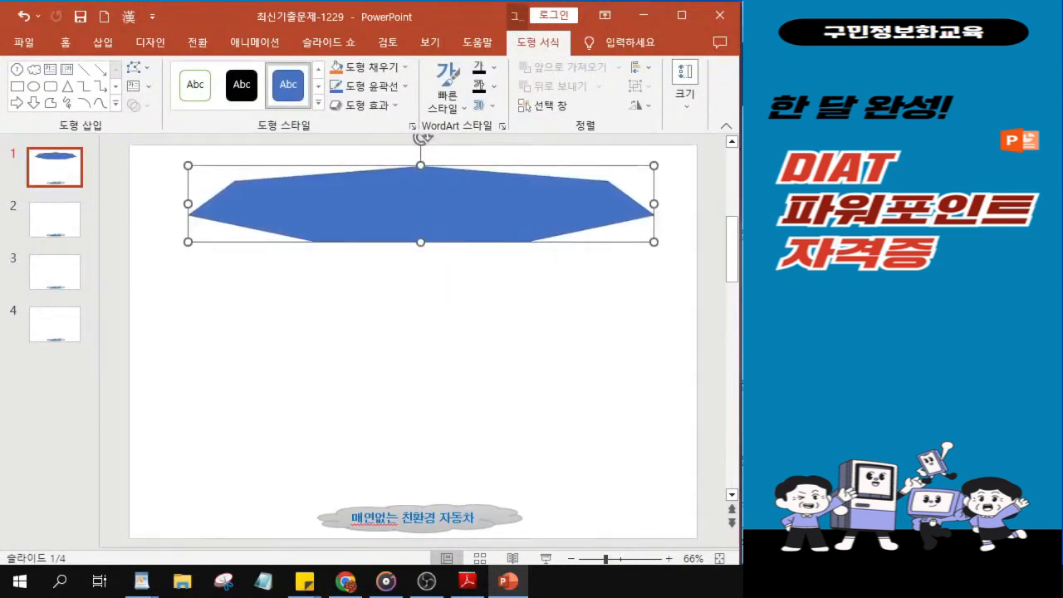
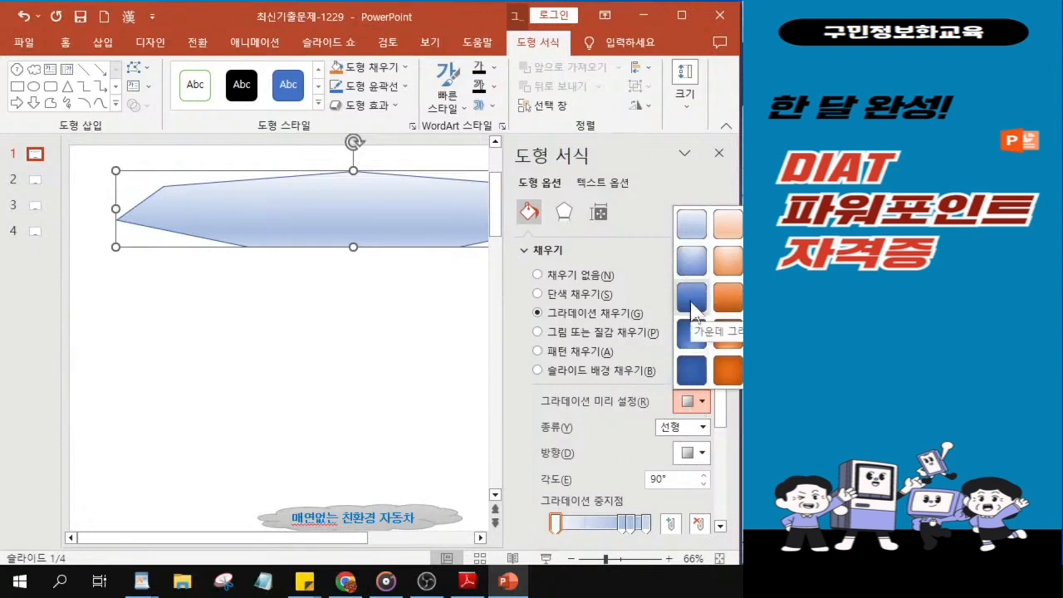
# Step: Fill the heptagon with the blue radial (방사형) preset gradient from the fourth row of presets
pyautogui.click(689, 336)
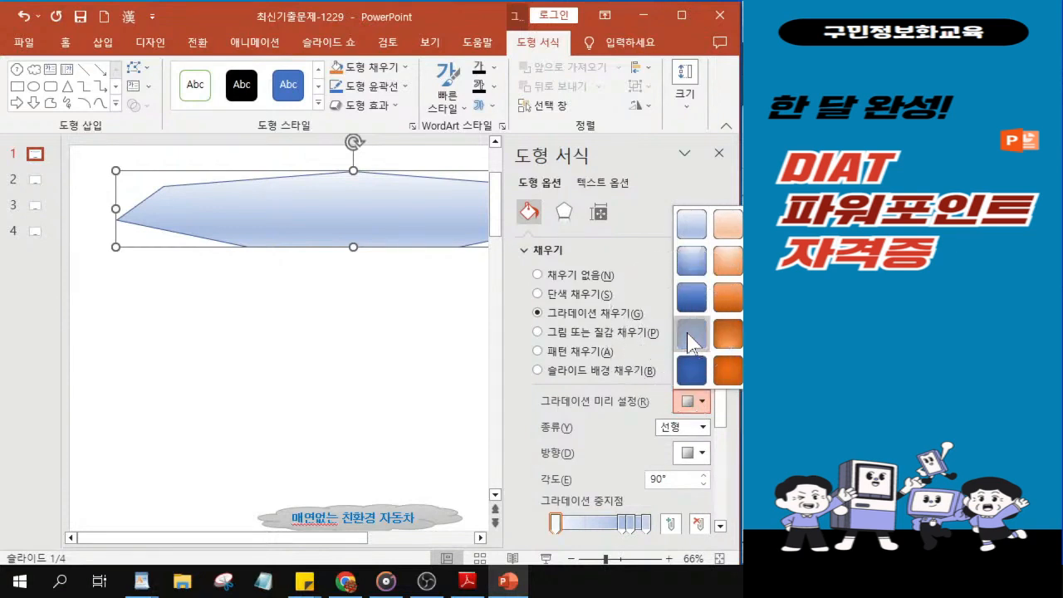
pyautogui.click(690, 336)
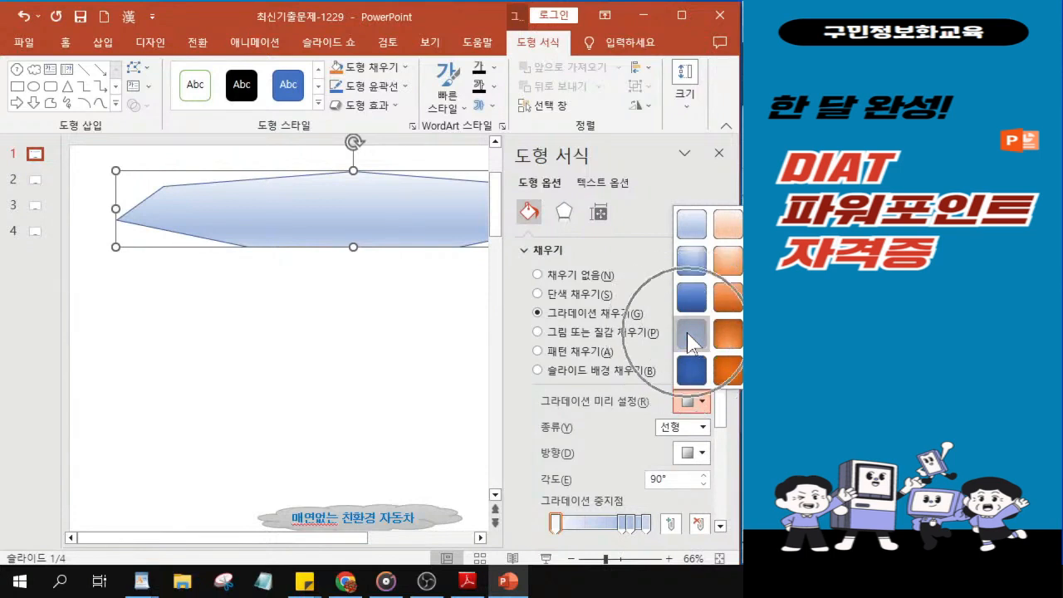
pyautogui.click(690, 337)
pyautogui.click(690, 336)
pyautogui.press('ctrl')
pyautogui.press('ctrl')
pyautogui.press('ctrl')
pyautogui.press('ctrl')
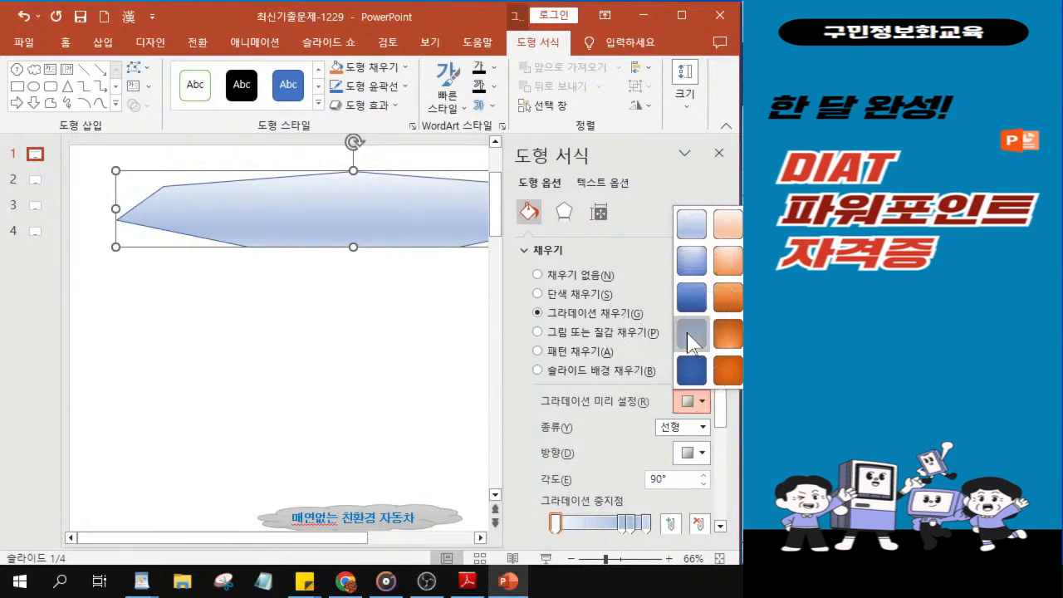
pyautogui.click(689, 337)
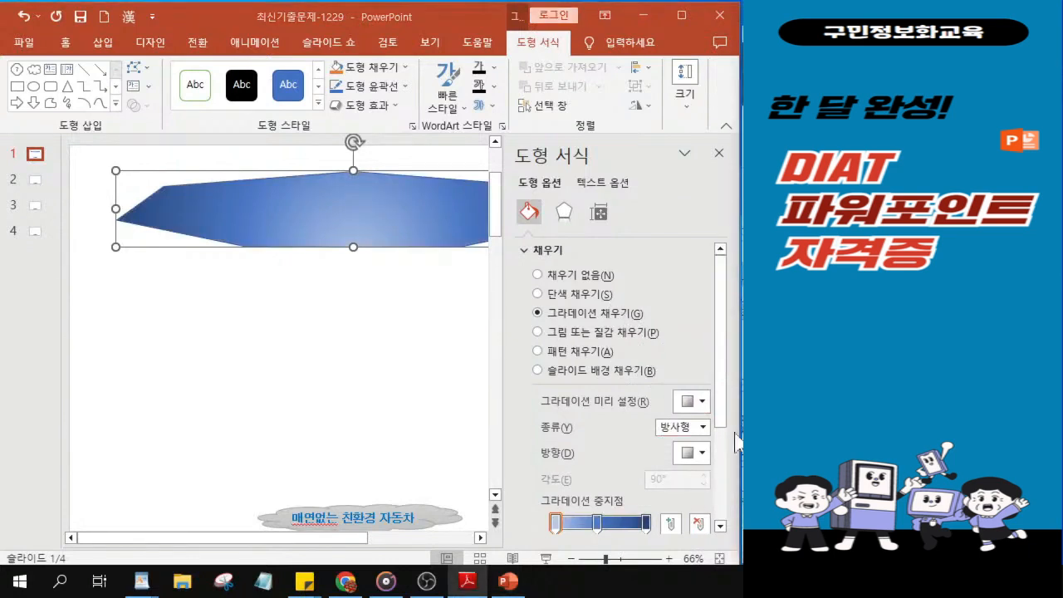
pyautogui.press('ctrl')
# Step: Set the heptagon's radial gradient direction to spread from the centre, and collapse the fill settings
pyautogui.click(689, 466)
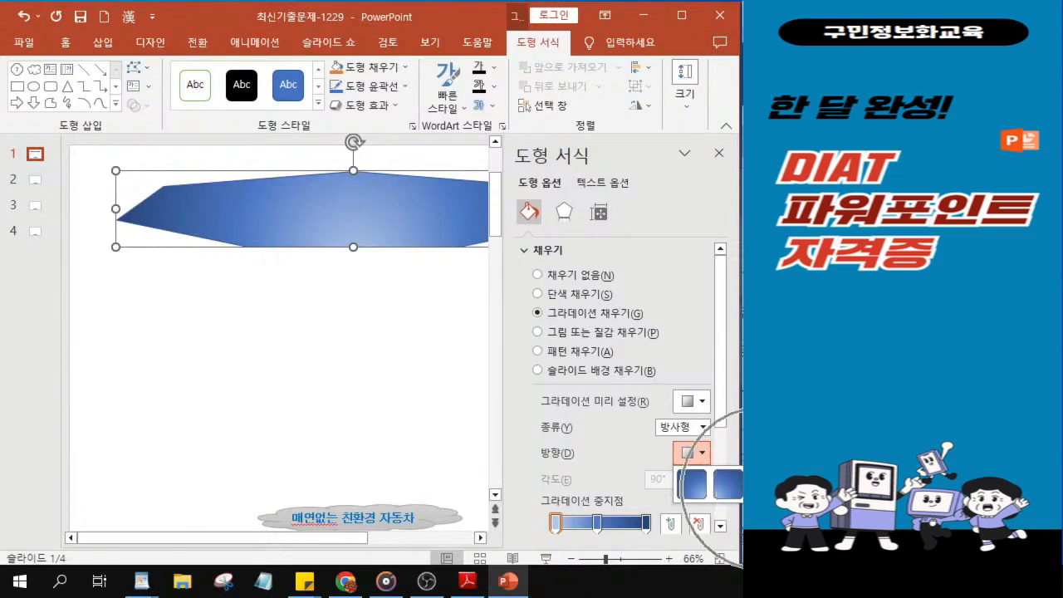
pyautogui.click(764, 485)
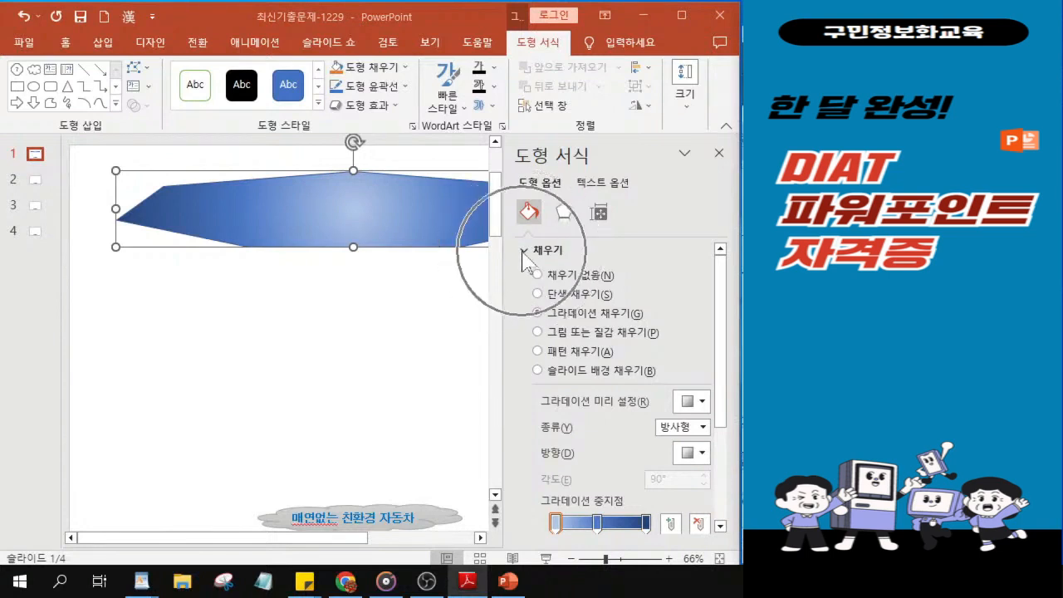
pyautogui.click(522, 251)
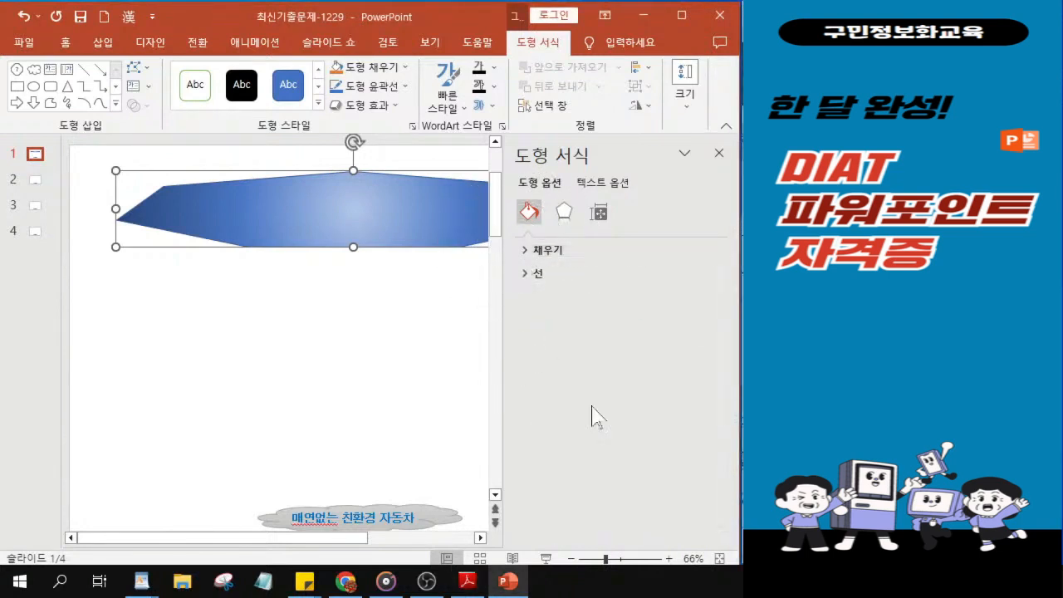
# Step: Set the heptagon's outline colour to the standard red
pyautogui.click(527, 275)
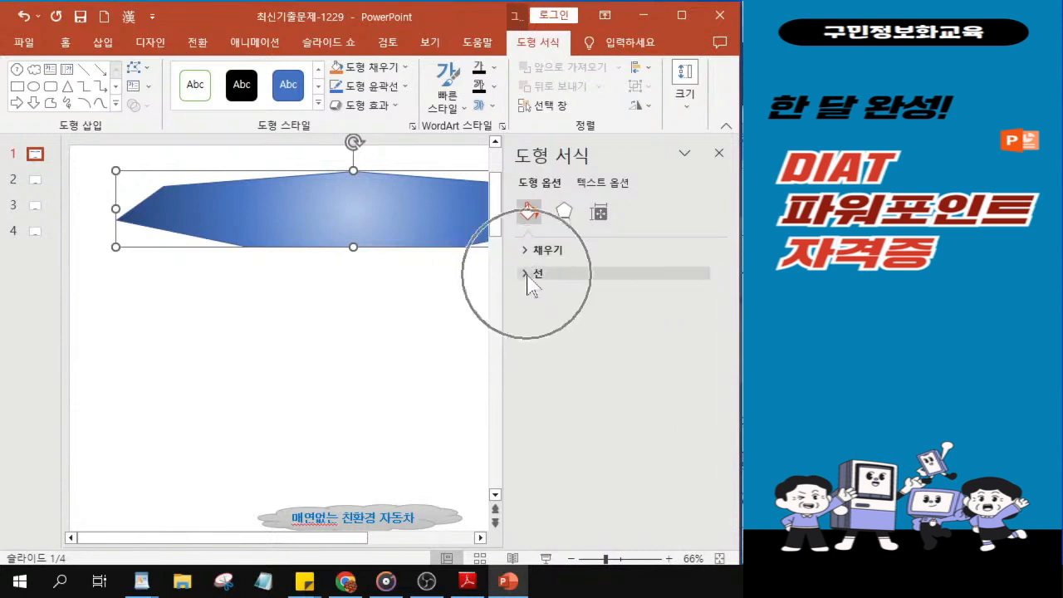
pyautogui.click(527, 275)
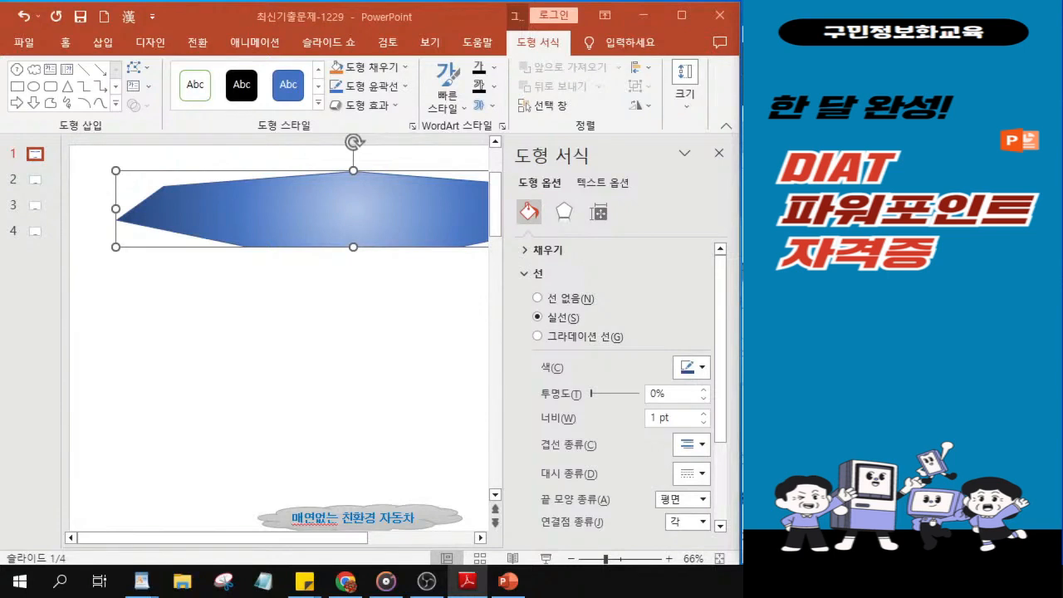
pyautogui.click(702, 371)
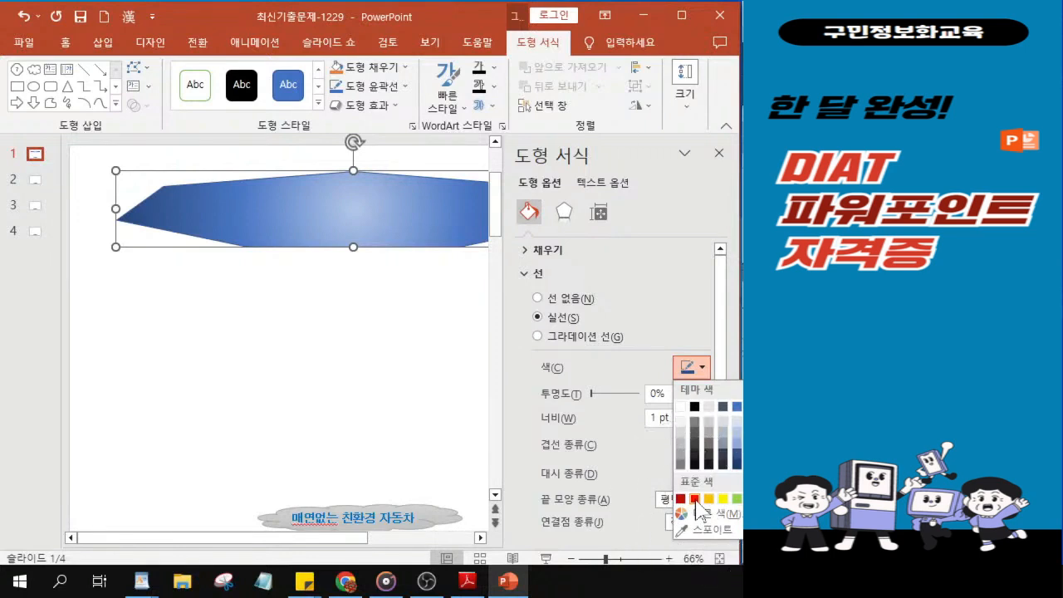
pyautogui.click(695, 500)
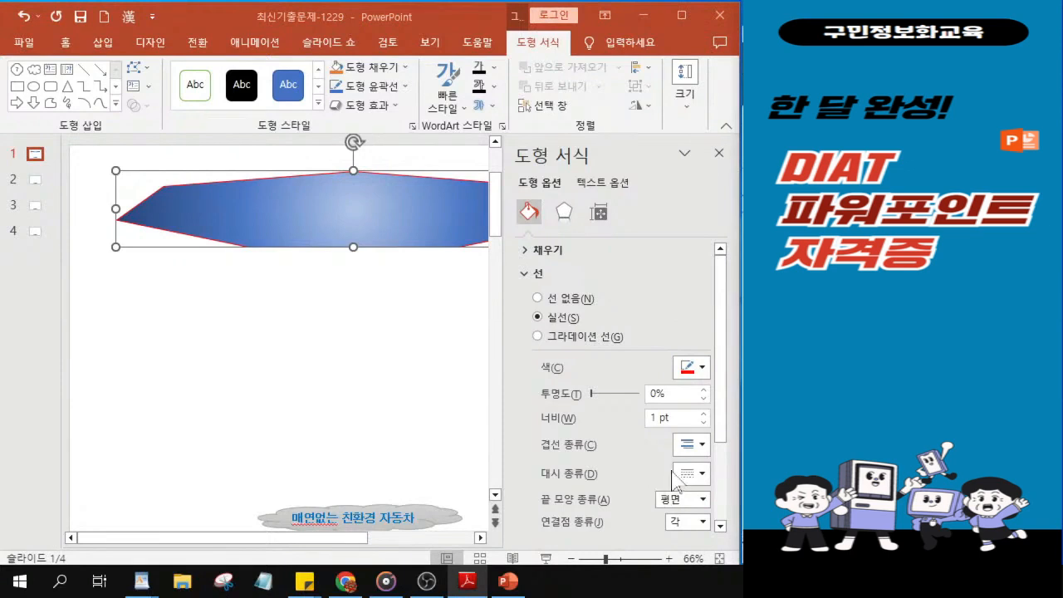
# Step: Set the heptagon's outline width to 3 pt
pyautogui.click(660, 420)
pyautogui.press('BackSpace')
pyautogui.write('3')
pyautogui.press('Return')
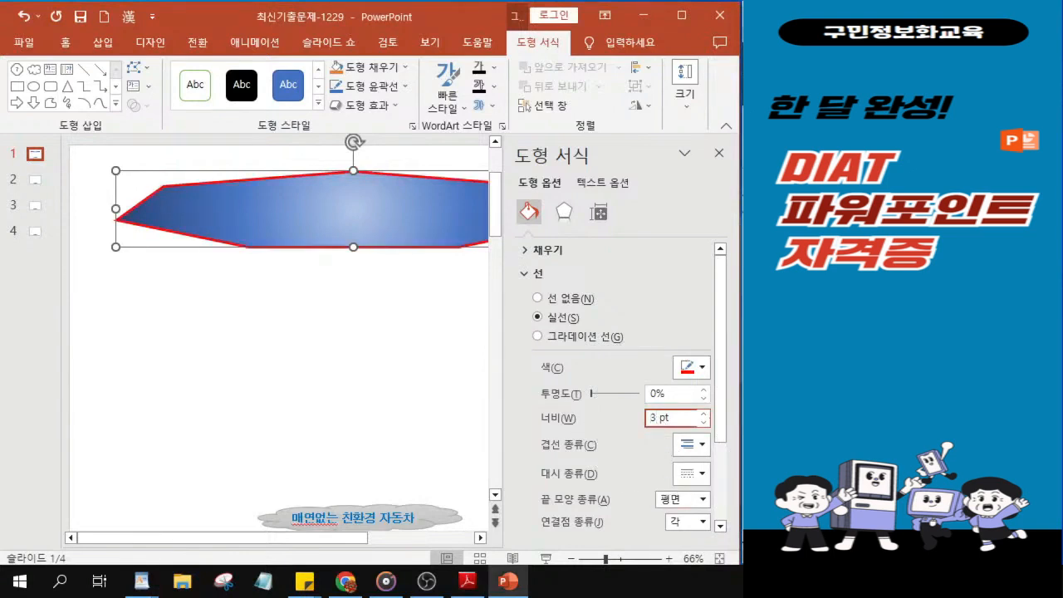
pyautogui.click(656, 417)
pyautogui.hotkey('alt', 'Tab')
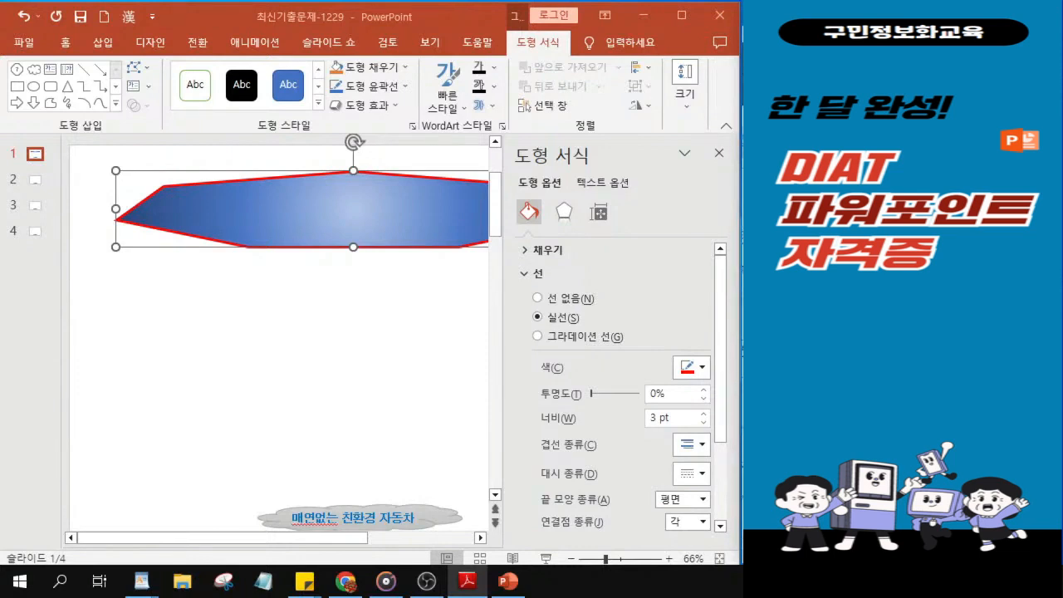
# Step: Change the heptagon's outline dash type to the square-dot line, and collapse the line settings
pyautogui.click(693, 477)
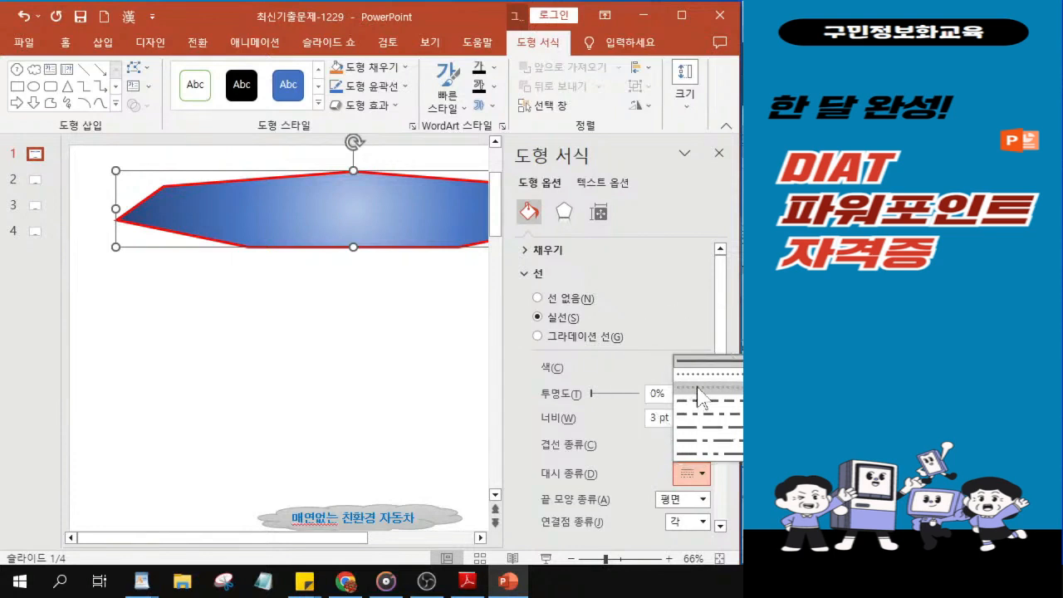
pyautogui.click(700, 396)
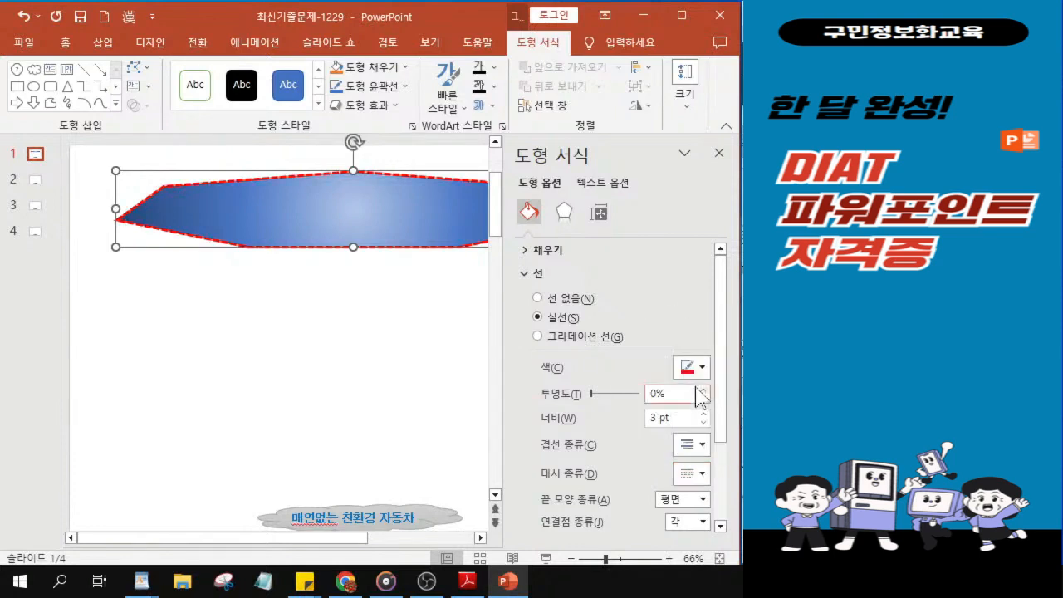
pyautogui.press('ctrl')
pyautogui.press('ctrl')
pyautogui.press('ctrl')
pyautogui.press('ctrl')
pyautogui.press('ctrl')
pyautogui.press('ctrl')
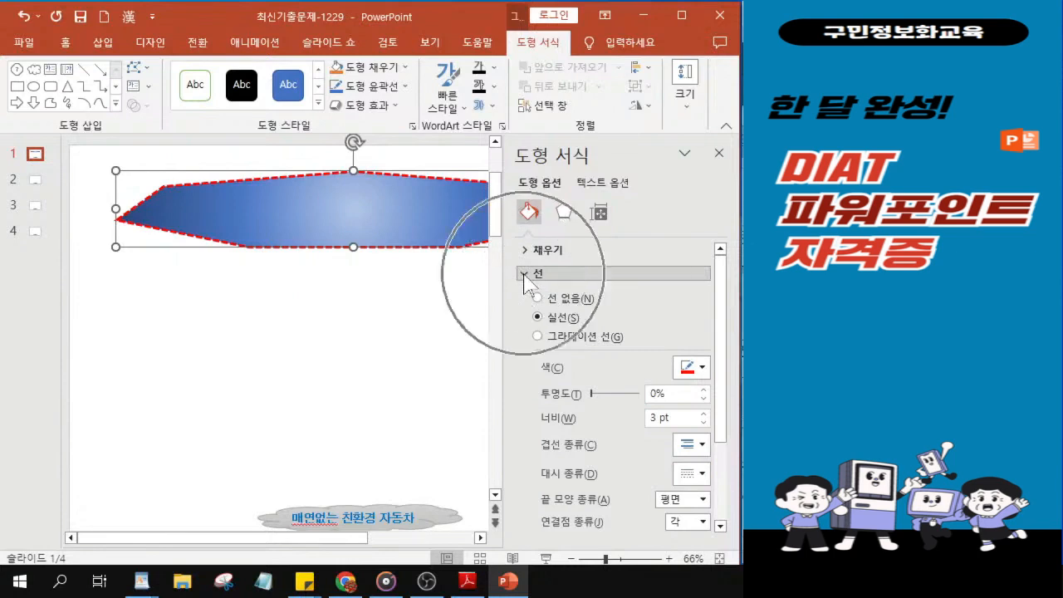
pyautogui.click(525, 274)
# Step: Apply the perspective (원근감) upper-right shadow preset to the heptagon and close the shape formatting settings
pyautogui.press('ctrl')
pyautogui.click(564, 215)
pyautogui.press('ctrl')
pyautogui.press('ctrl')
pyautogui.press('ctrl')
pyautogui.press('ctrl')
pyautogui.press('ctrl')
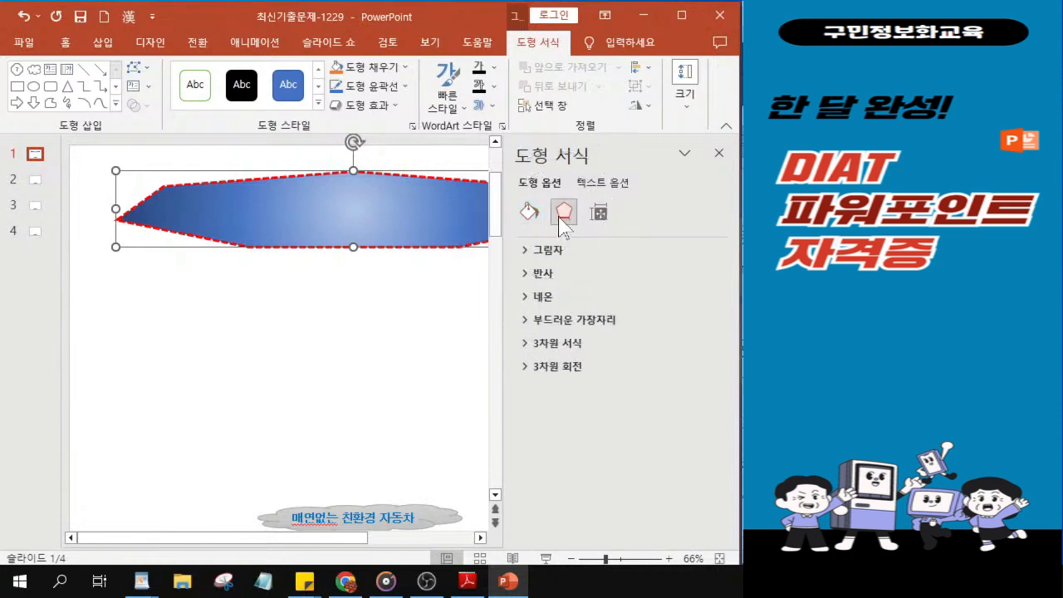
pyautogui.press('ctrl')
pyautogui.press('ctrl')
pyautogui.press('ctrl')
pyautogui.press('ctrl')
pyautogui.press('ctrl')
pyautogui.press('ctrl')
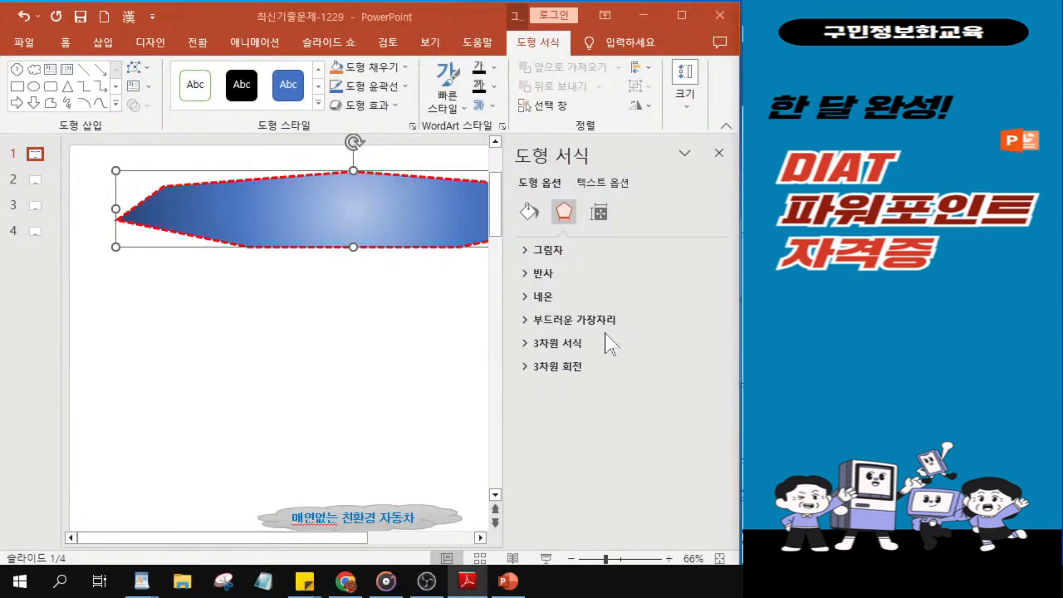
pyautogui.click(523, 251)
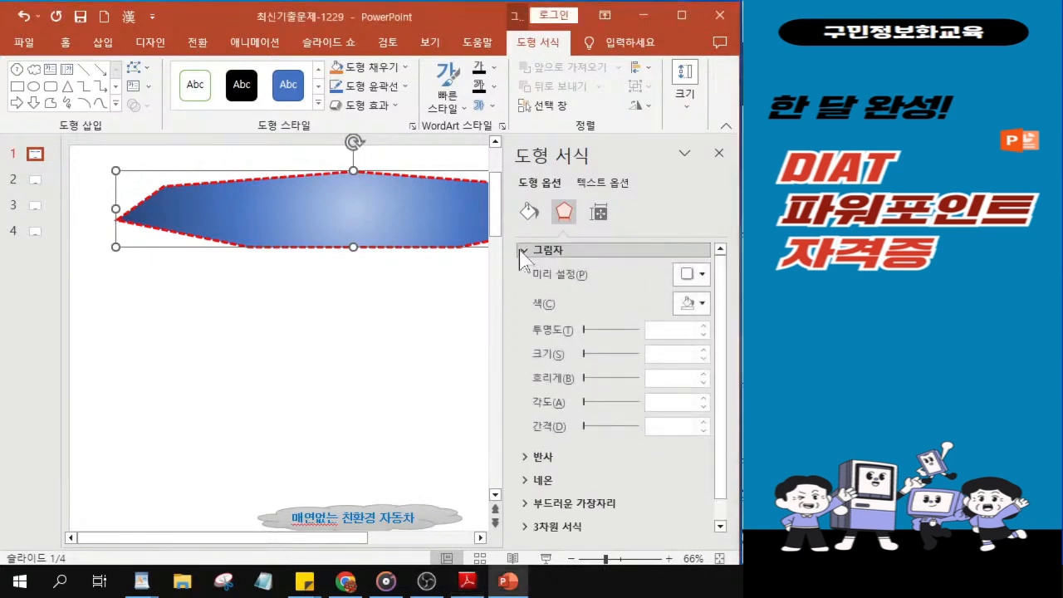
pyautogui.click(696, 278)
pyautogui.press('ctrl')
pyautogui.press('ctrl')
pyautogui.press('ctrl')
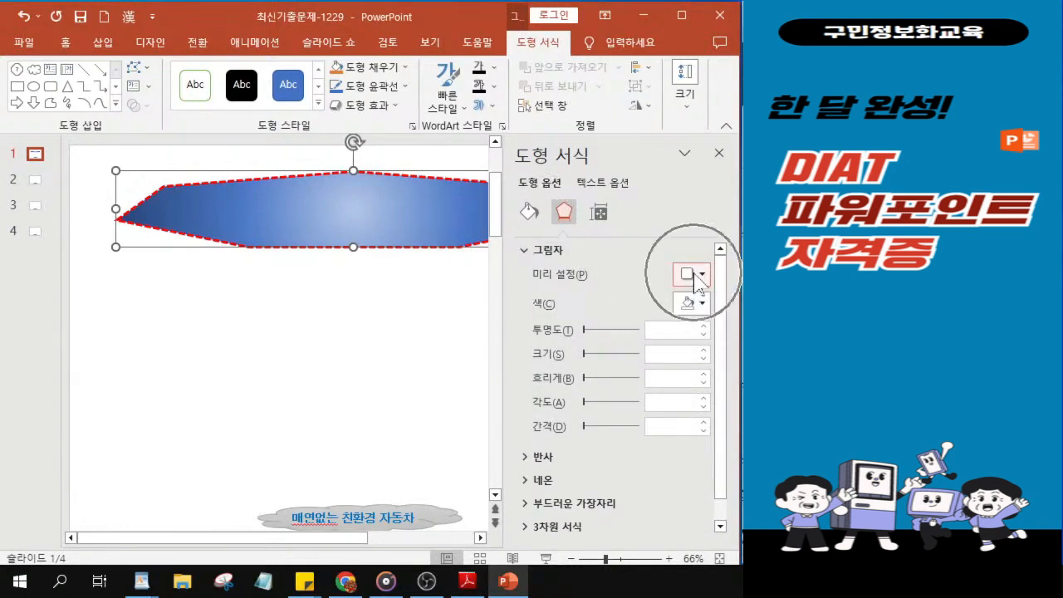
pyautogui.click(696, 278)
pyautogui.press('ctrl')
pyautogui.press('ctrl')
pyautogui.press('ctrl')
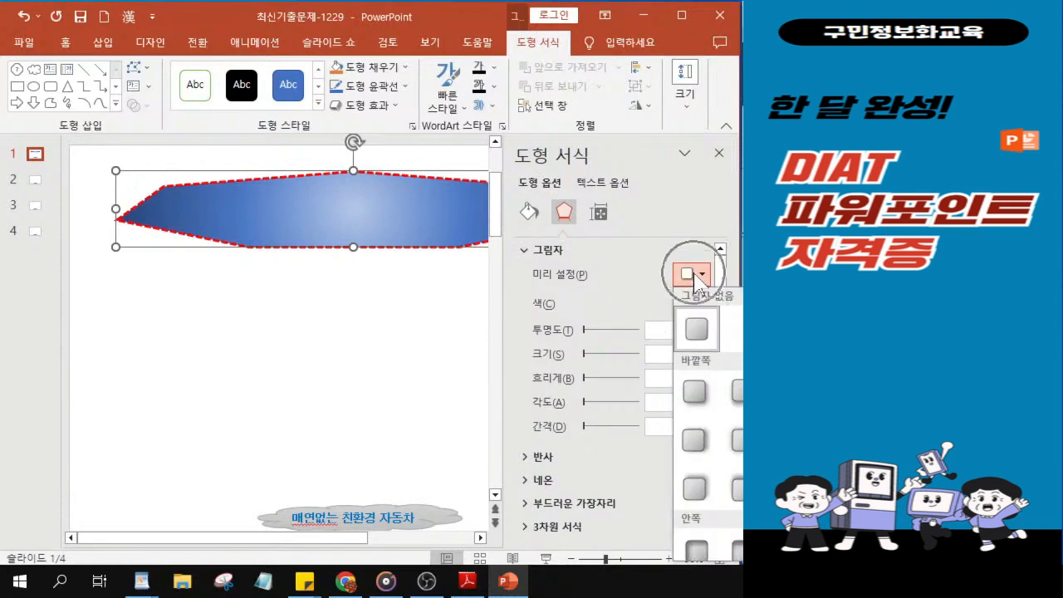
pyautogui.press('ctrl')
pyautogui.press('ctrl')
pyautogui.press('ctrl')
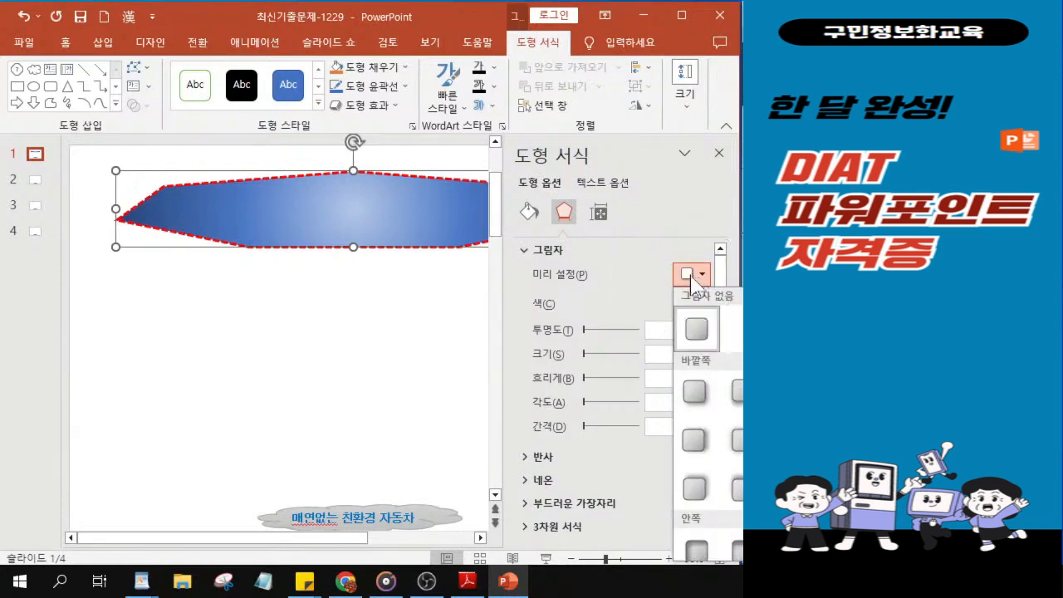
pyautogui.scroll(-5, 708, 423)
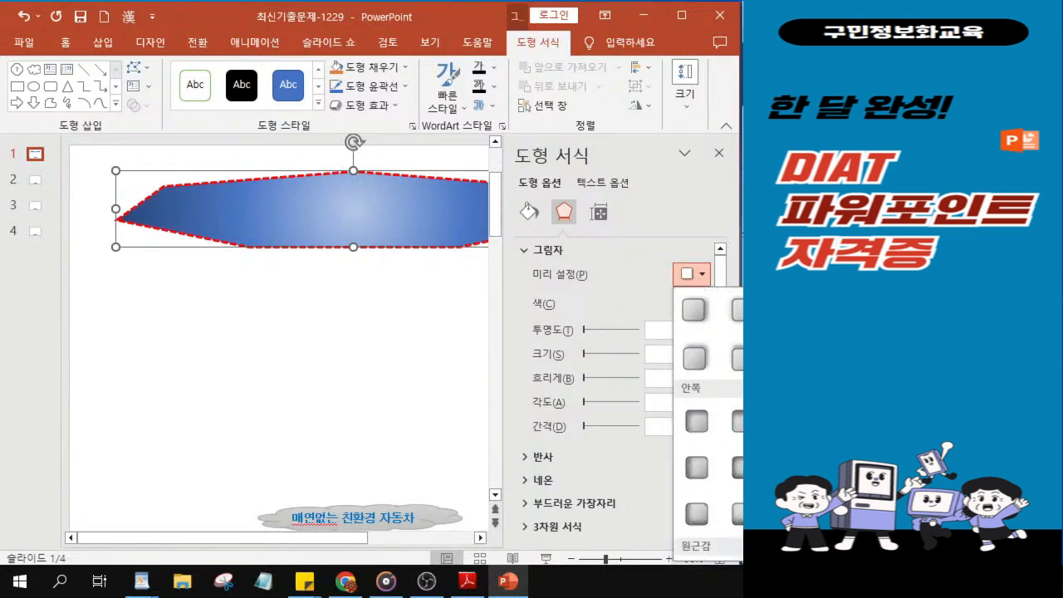
pyautogui.scroll(-1, 708, 423)
pyautogui.scroll(3, 708, 423)
pyautogui.scroll(-3, 707, 423)
pyautogui.scroll(3, 707, 423)
pyautogui.scroll(-3, 708, 424)
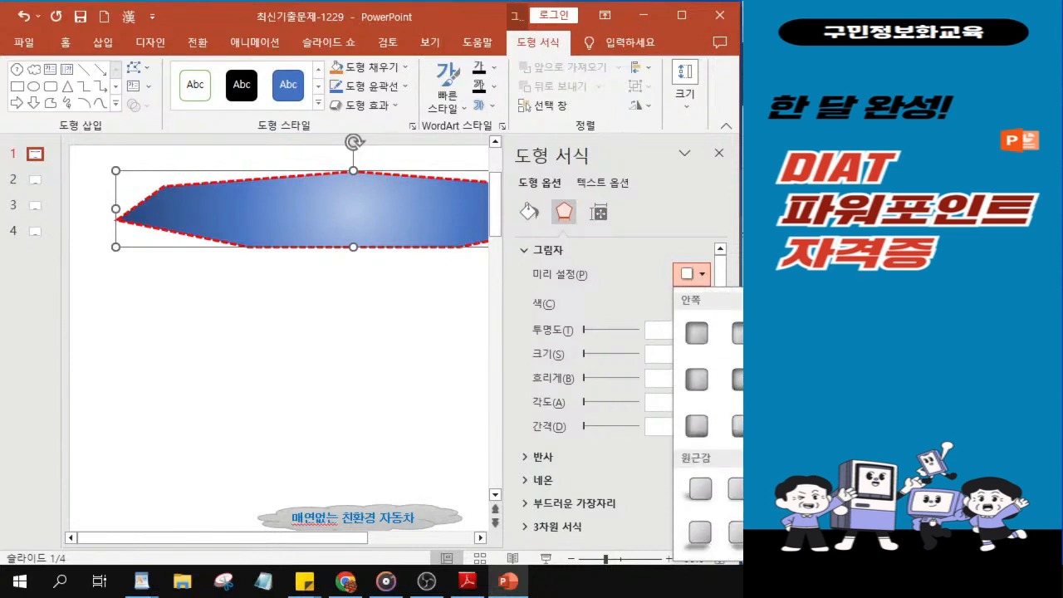
pyautogui.click(740, 497)
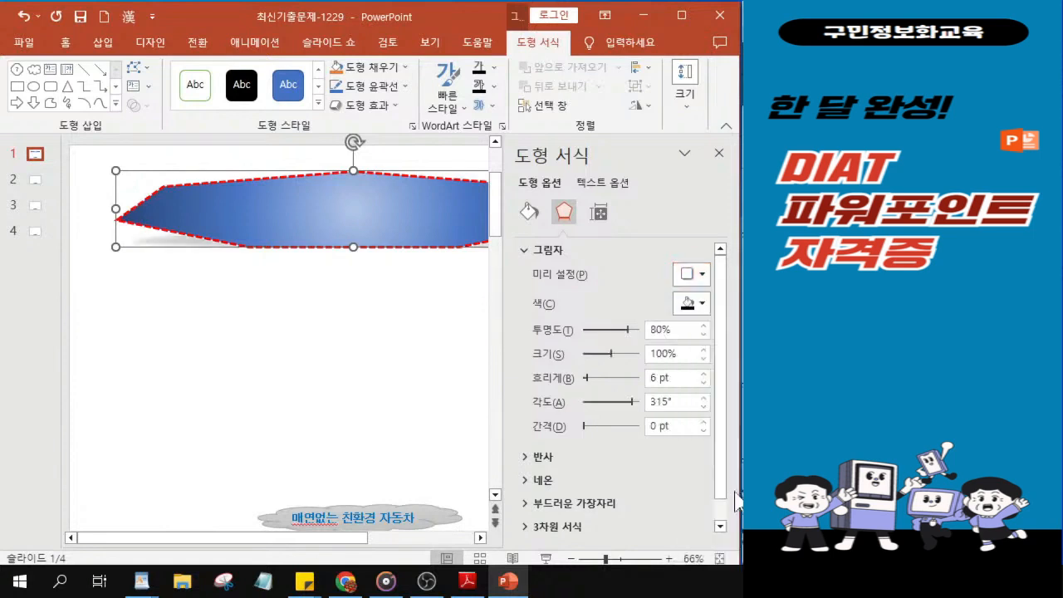
pyautogui.click(719, 156)
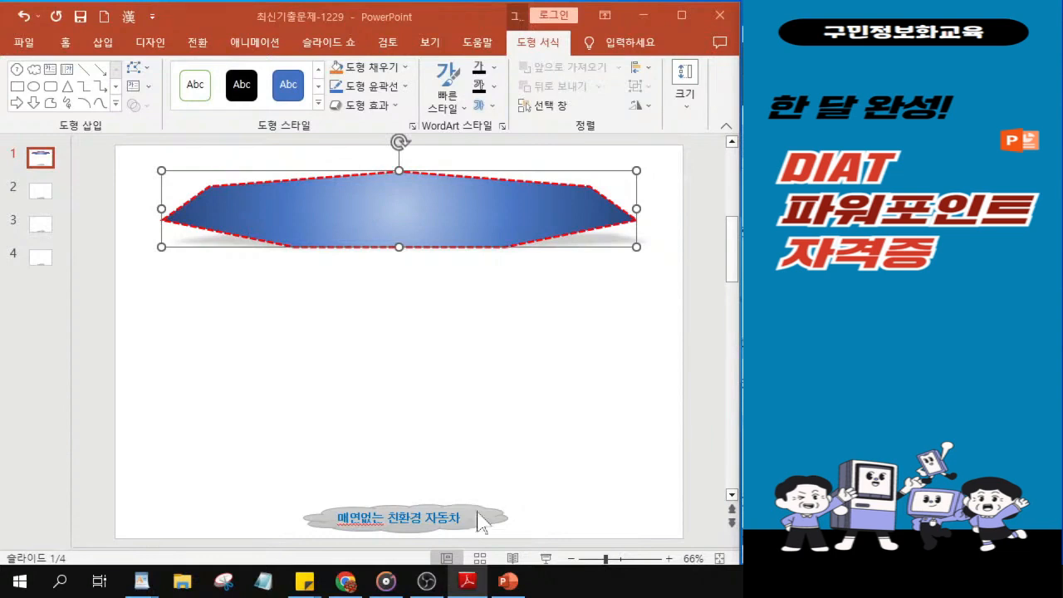
# Step: Open the font name of the heptagon's text for editing
pyautogui.click(64, 46)
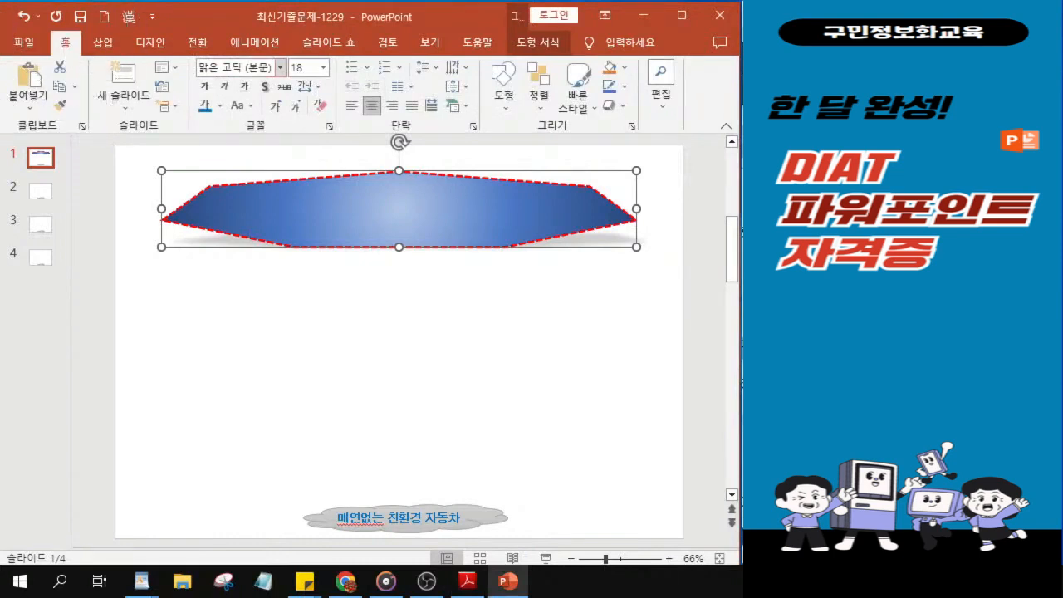
pyautogui.click(265, 68)
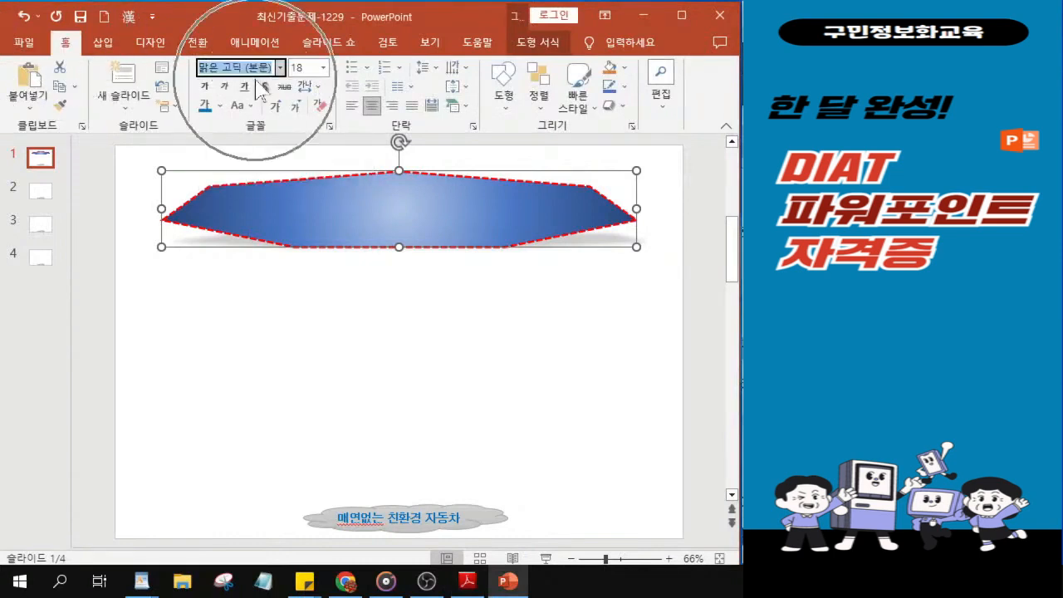
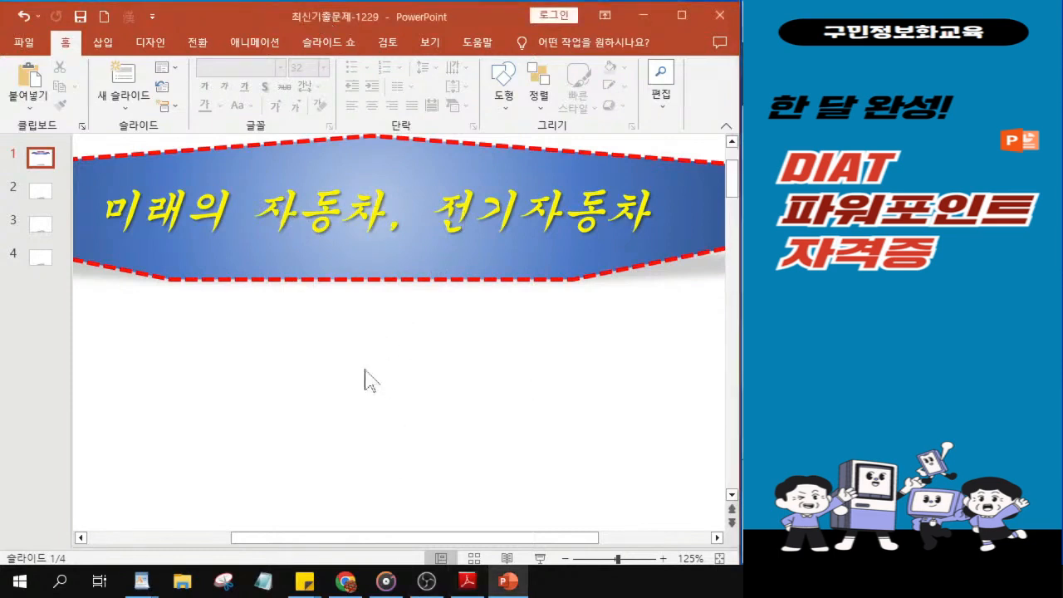
pyautogui.keyDown('ctrl'); pyautogui.scroll(-6, 344, 342); pyautogui.keyUp('ctrl')
pyautogui.keyDown('ctrl'); pyautogui.scroll(2, 351, 358); pyautogui.keyUp('ctrl')
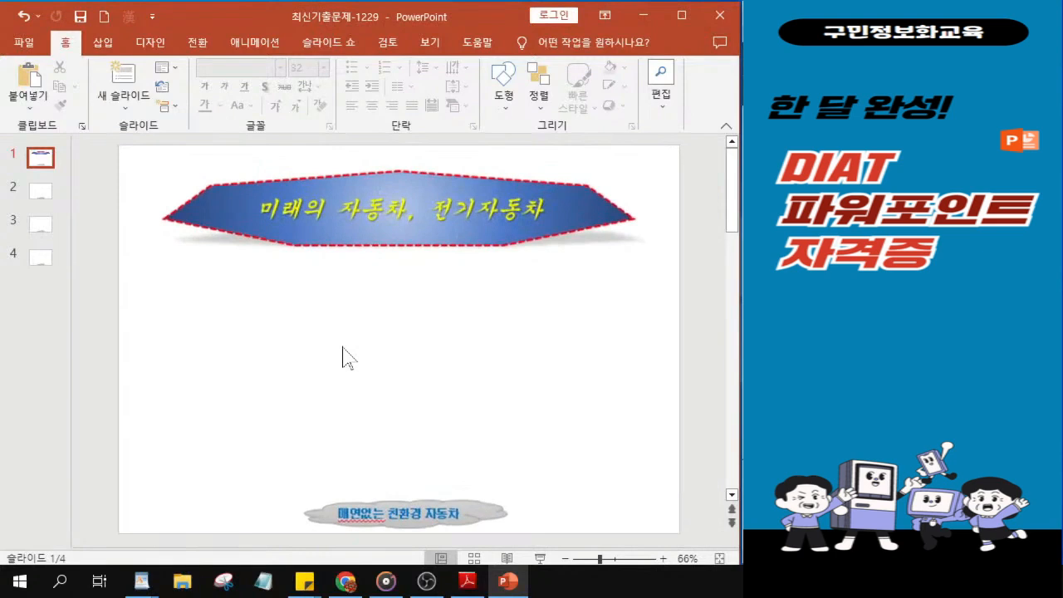
pyautogui.click(238, 332)
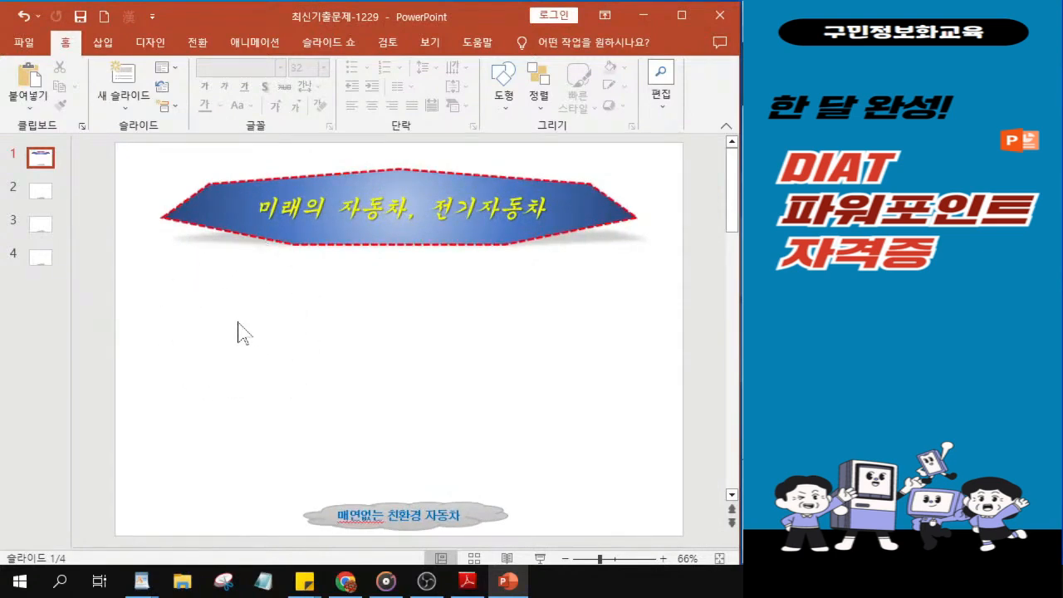
pyautogui.click(504, 106)
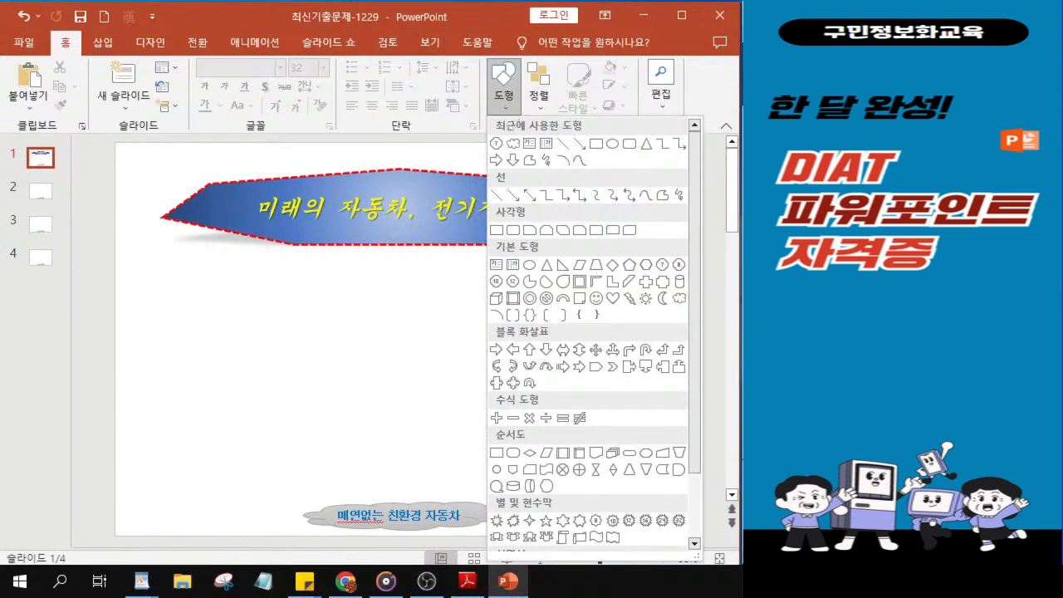
pyautogui.hotkey('alt', 'Tab')
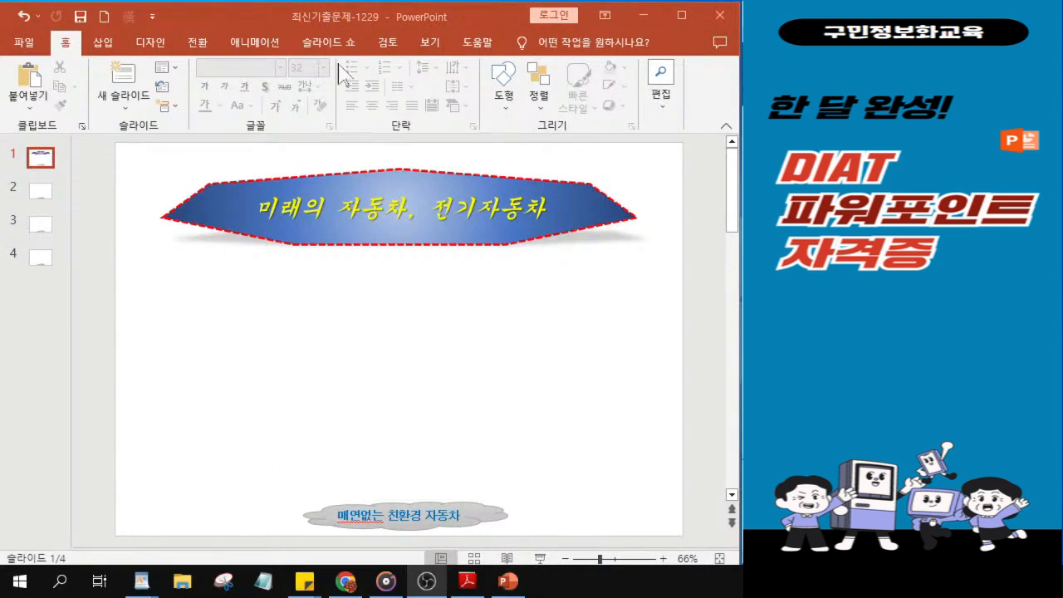
# Step: Draw a donut shape (원형: 비어 있음) with equal width and height below the left part of the heptagon
pyautogui.click(508, 106)
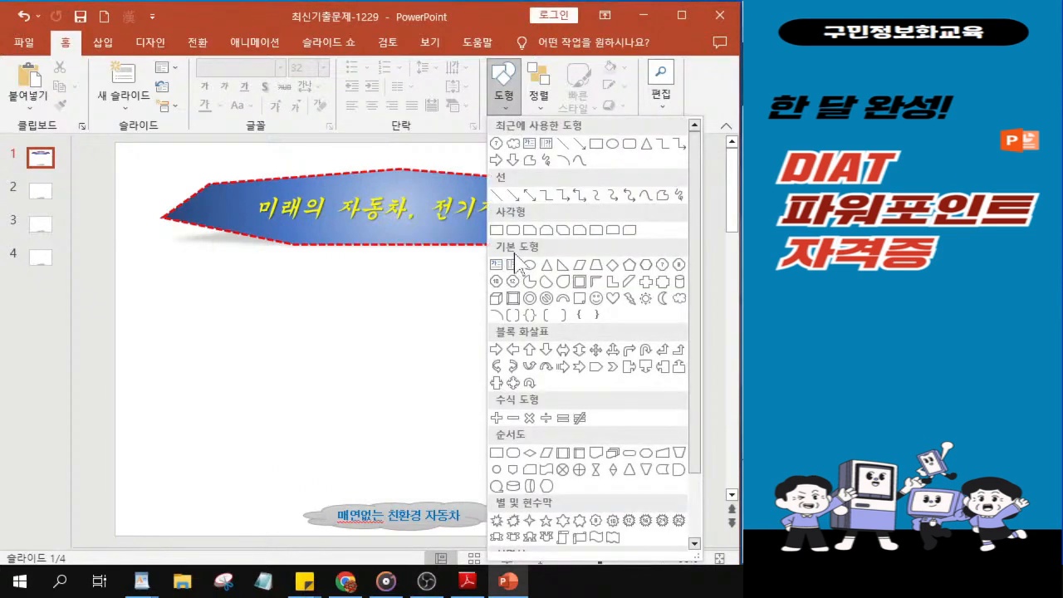
pyautogui.click(530, 301)
pyautogui.press('ctrl')
pyautogui.press('ctrl')
pyautogui.press('ctrl')
pyautogui.press('ctrl')
pyautogui.press('ctrl')
pyautogui.press('ctrl')
pyautogui.press('ctrl')
pyautogui.press('ctrl')
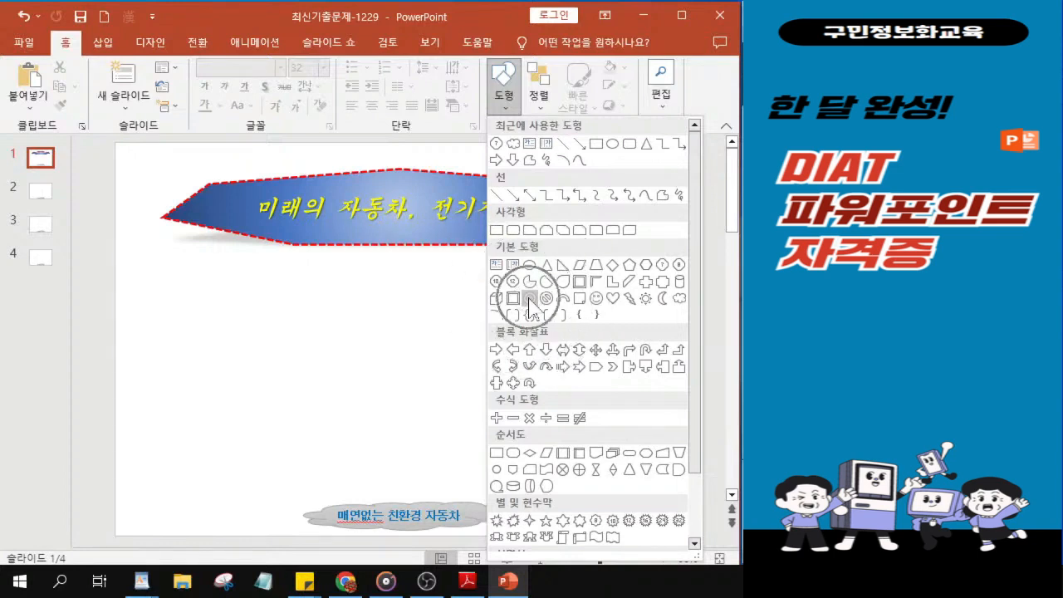
pyautogui.press('ctrl')
pyautogui.press('ctrl')
pyautogui.press('ctrl')
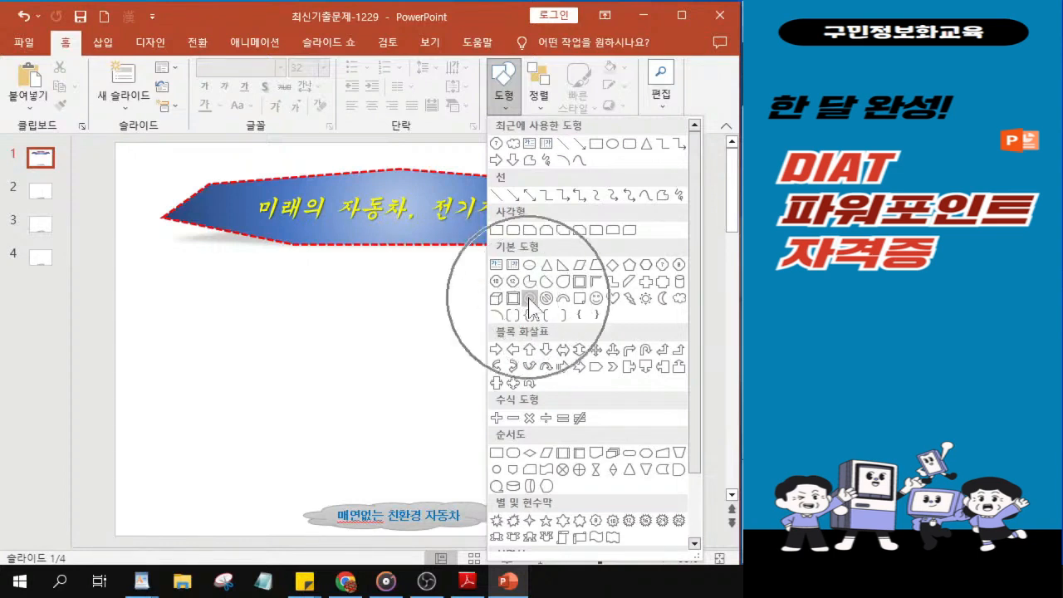
pyautogui.press('ctrl')
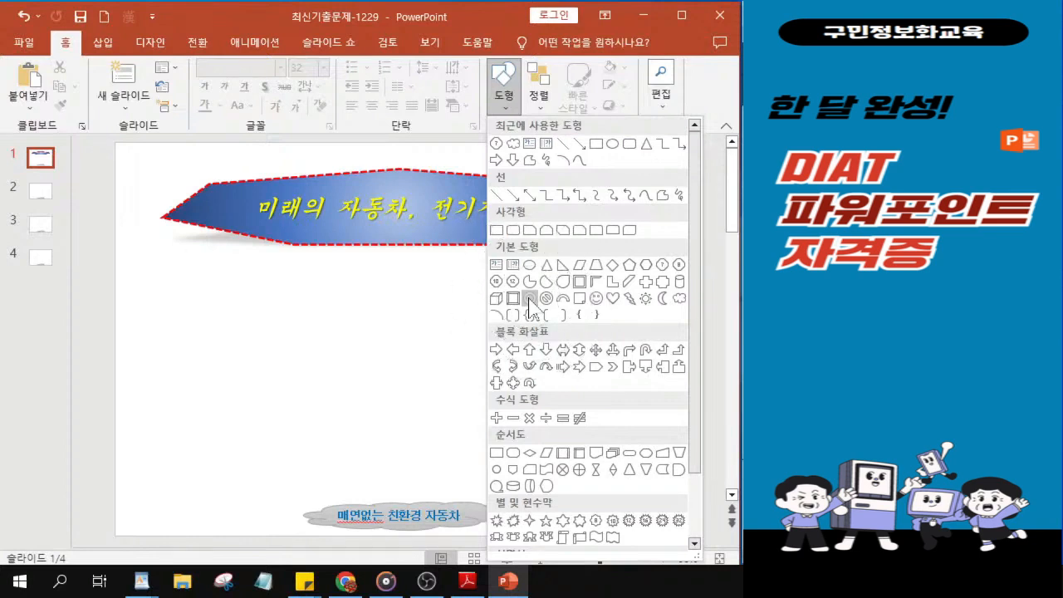
pyautogui.click(529, 300)
pyautogui.moveTo(219, 316); pyautogui.dragTo(246, 372)
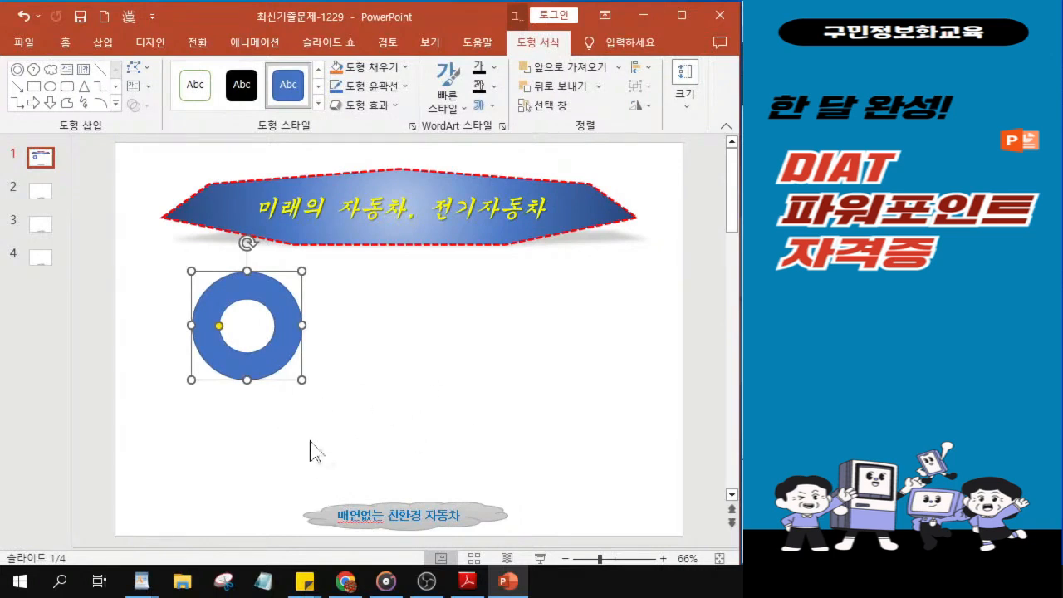
# Step: Check the donut in the exam PDF's sample slide, and shrink the drawn donut proportionally to match it
pyautogui.hotkey('alt', 'Tab')
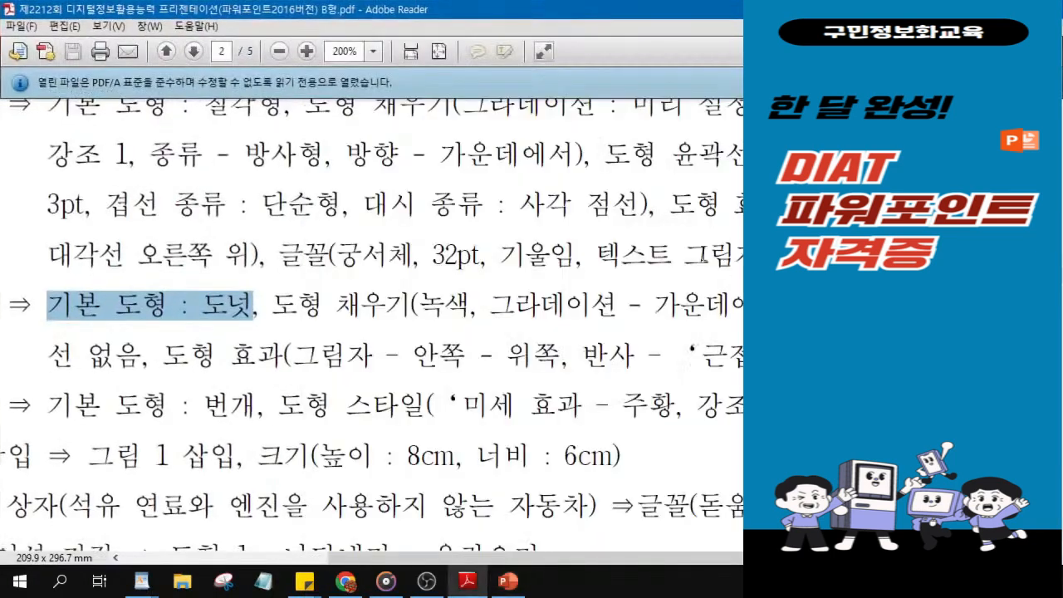
pyautogui.scroll(5, 655, 248)
pyautogui.scroll(8, 656, 247)
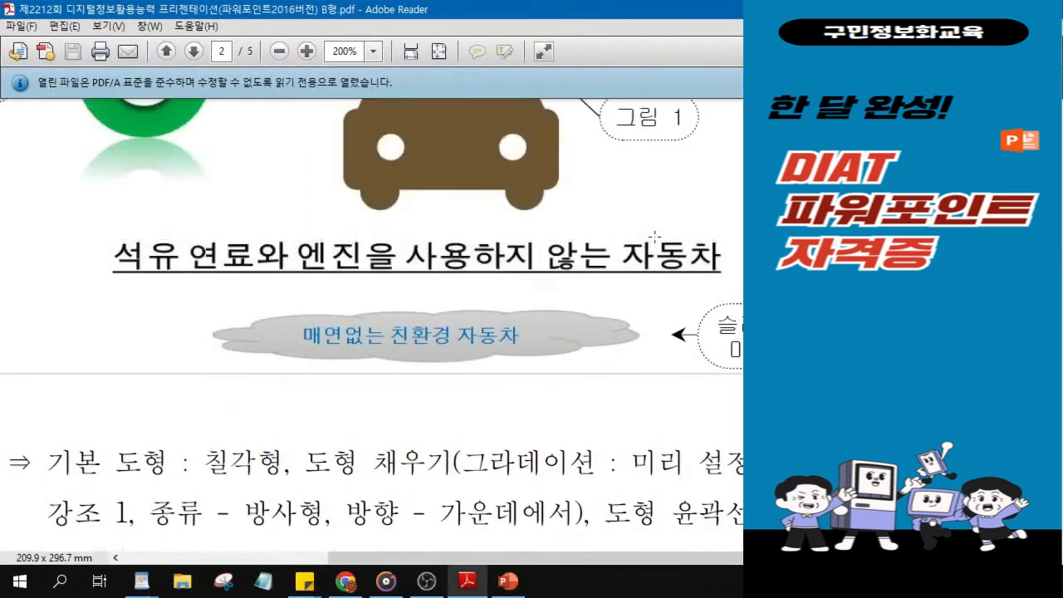
pyautogui.scroll(2, 654, 236)
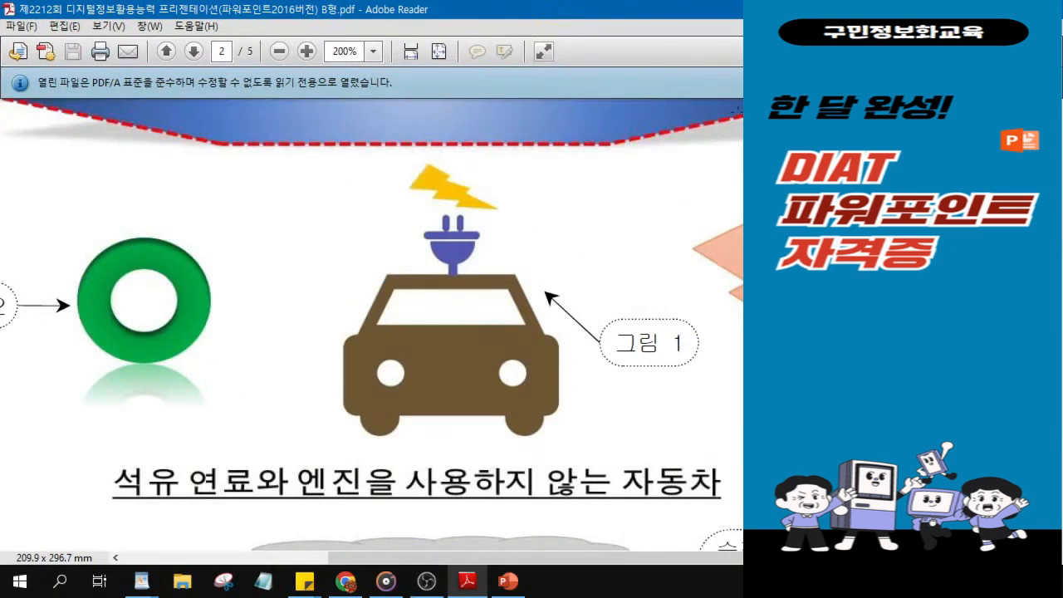
pyautogui.moveTo(682, 6); pyautogui.dragTo(947, 23)
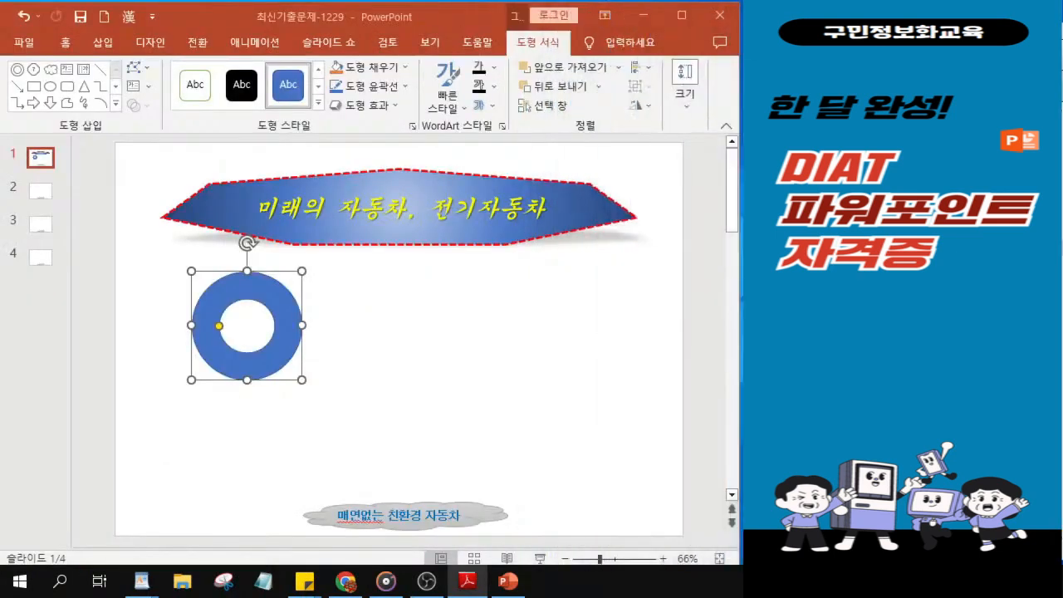
pyautogui.click(304, 392)
pyautogui.moveTo(300, 381); pyautogui.dragTo(210, 371)
pyautogui.click(260, 362)
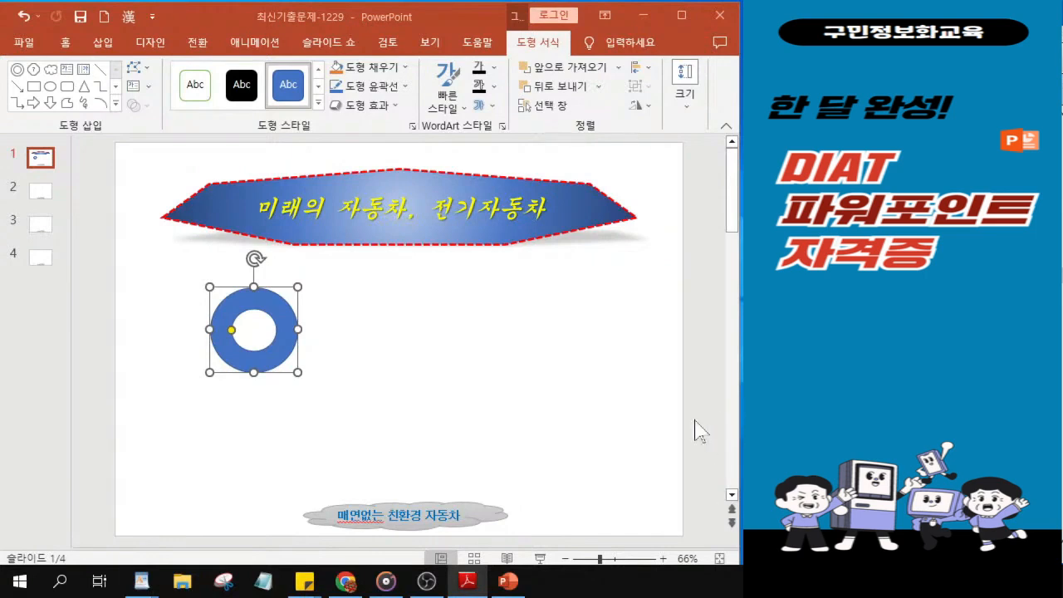
pyautogui.moveTo(739, 453); pyautogui.dragTo(743, 454)
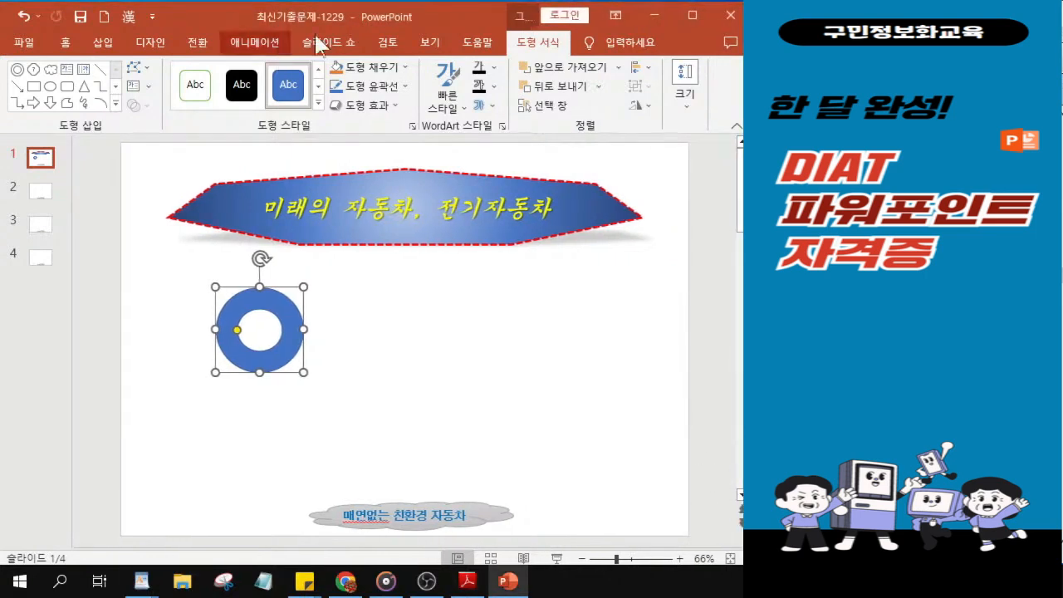
# Step: Fill the donut with the standard green color and apply the dark gradient from the center (어두운 그라데이션, 가운데에서)
pyautogui.click(388, 68)
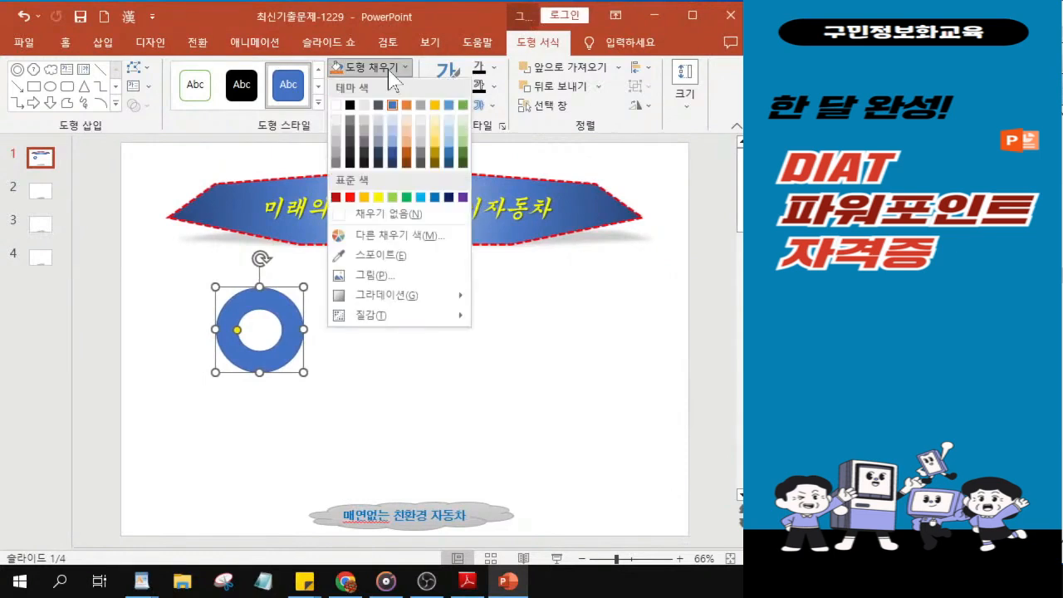
pyautogui.click(406, 198)
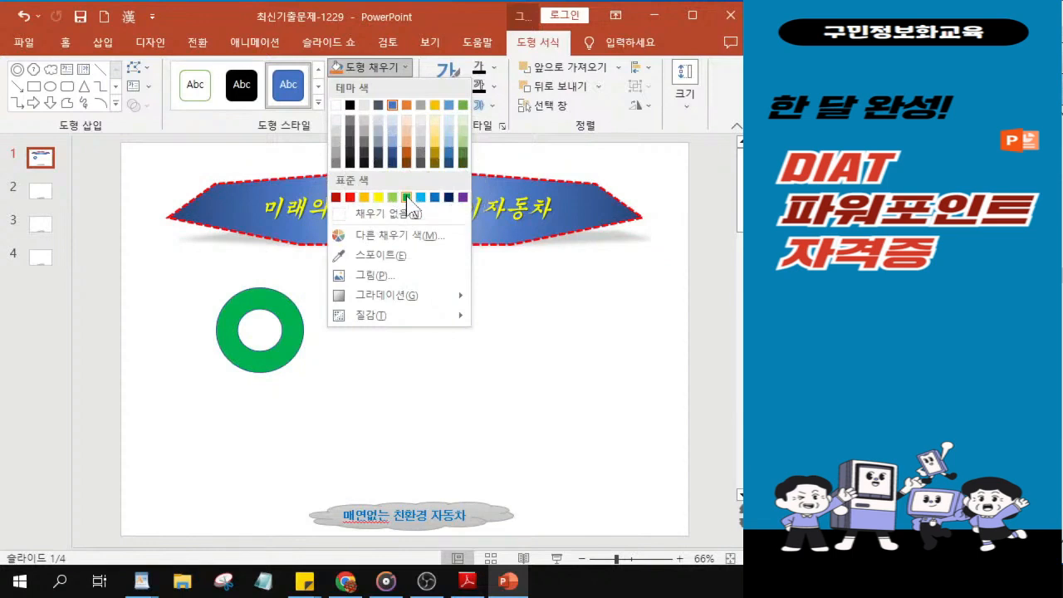
pyautogui.click(406, 197)
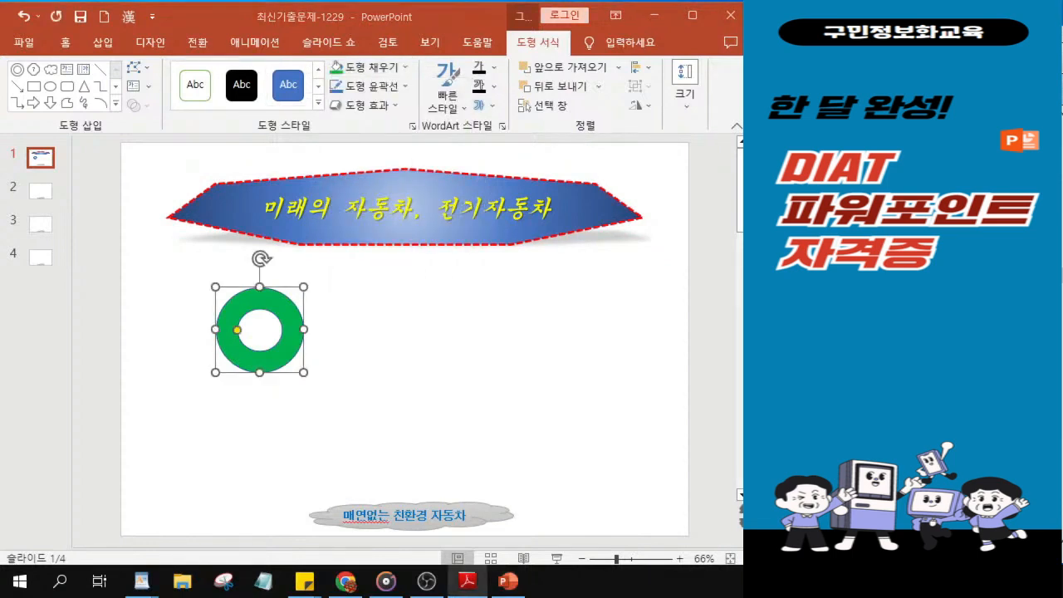
pyautogui.click(371, 70)
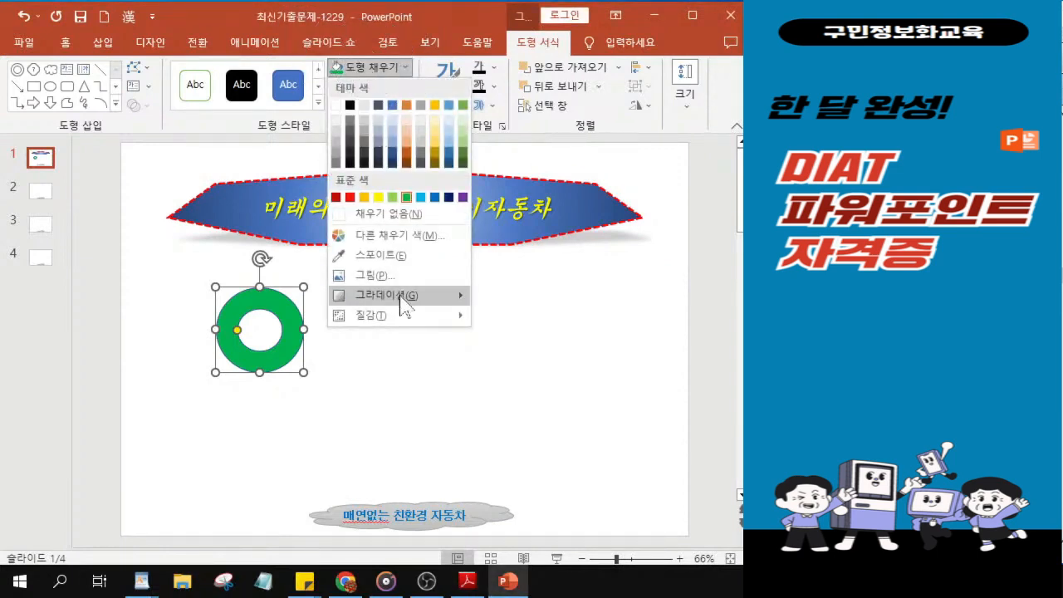
pyautogui.moveTo(401, 303)
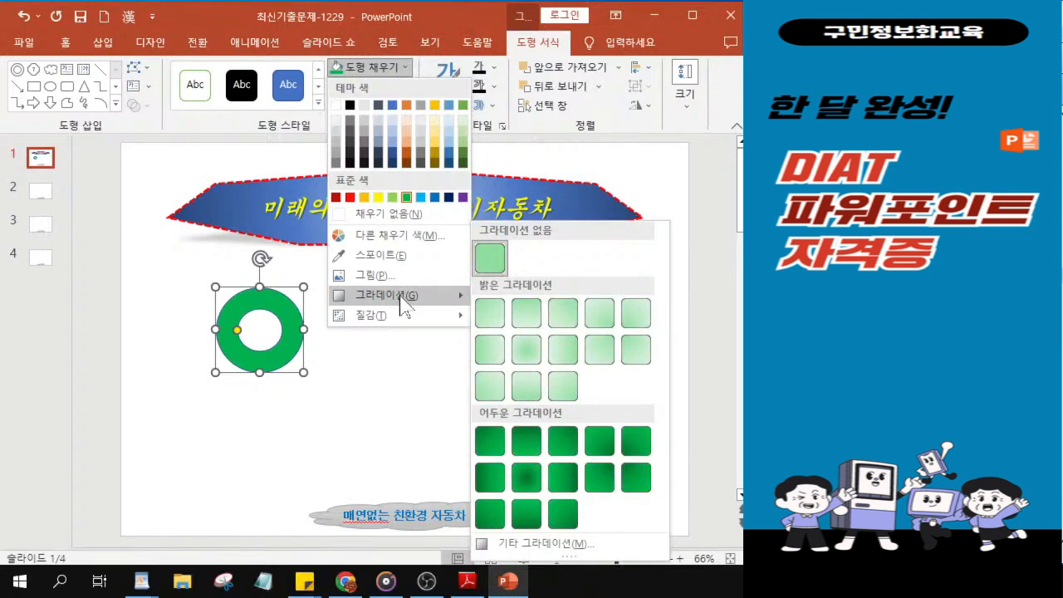
pyautogui.click(528, 480)
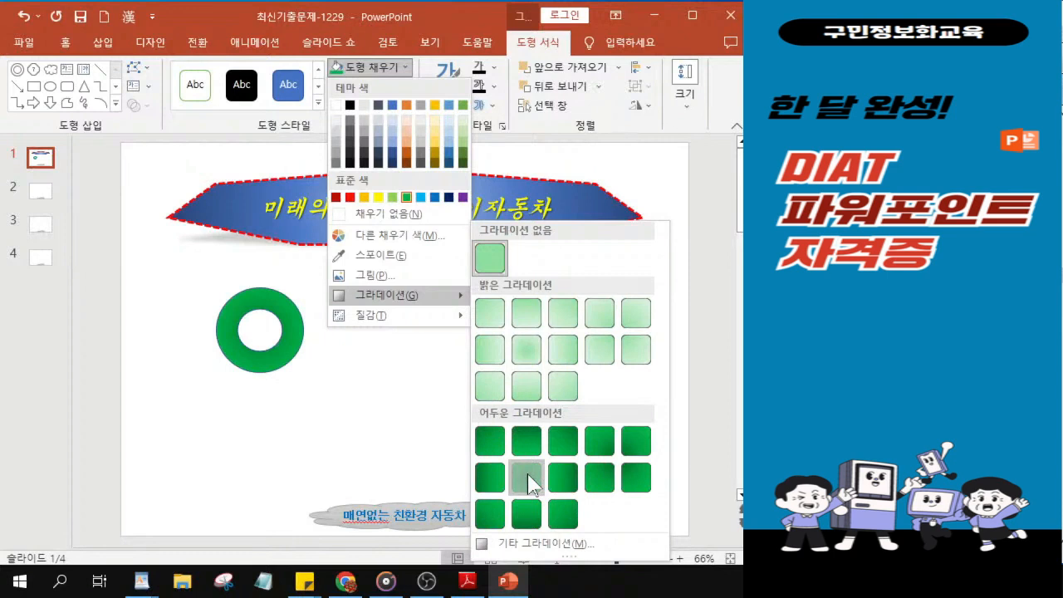
pyautogui.click(527, 473)
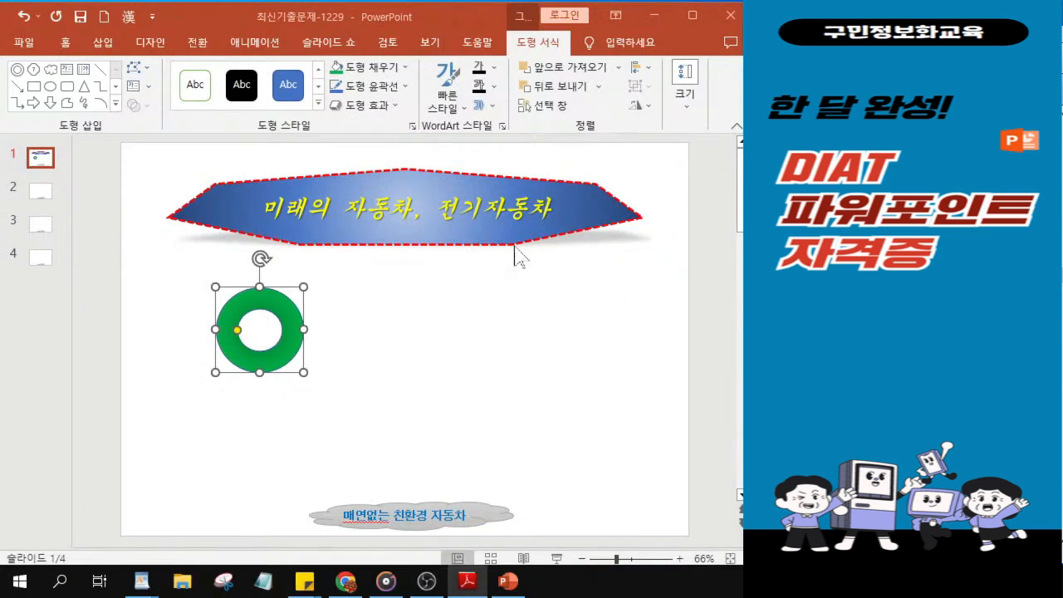
# Step: Remove the donut's outline (윤곽선 없음)
pyautogui.click(371, 88)
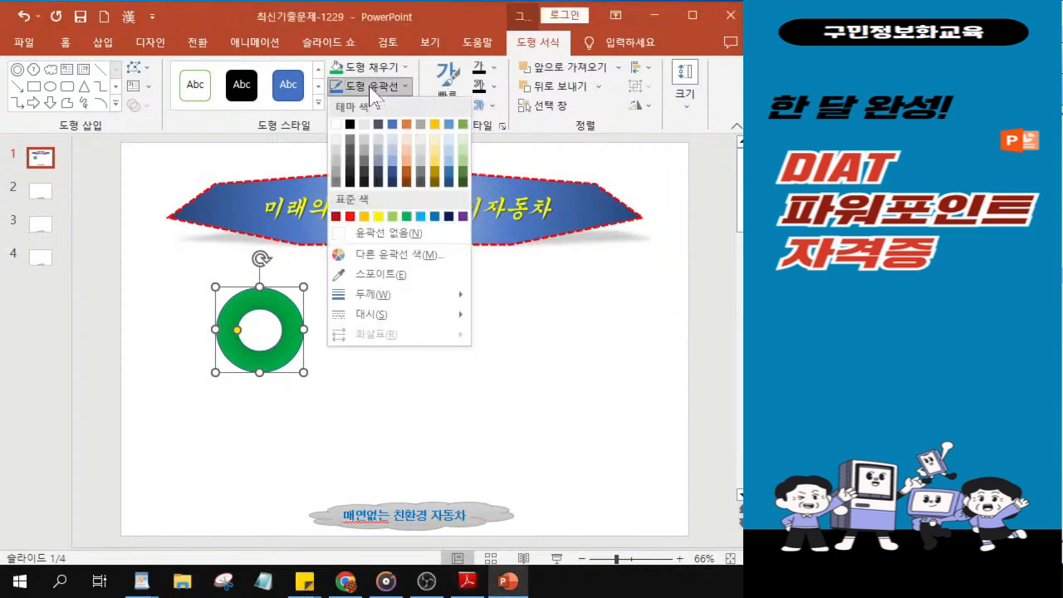
pyautogui.click(363, 236)
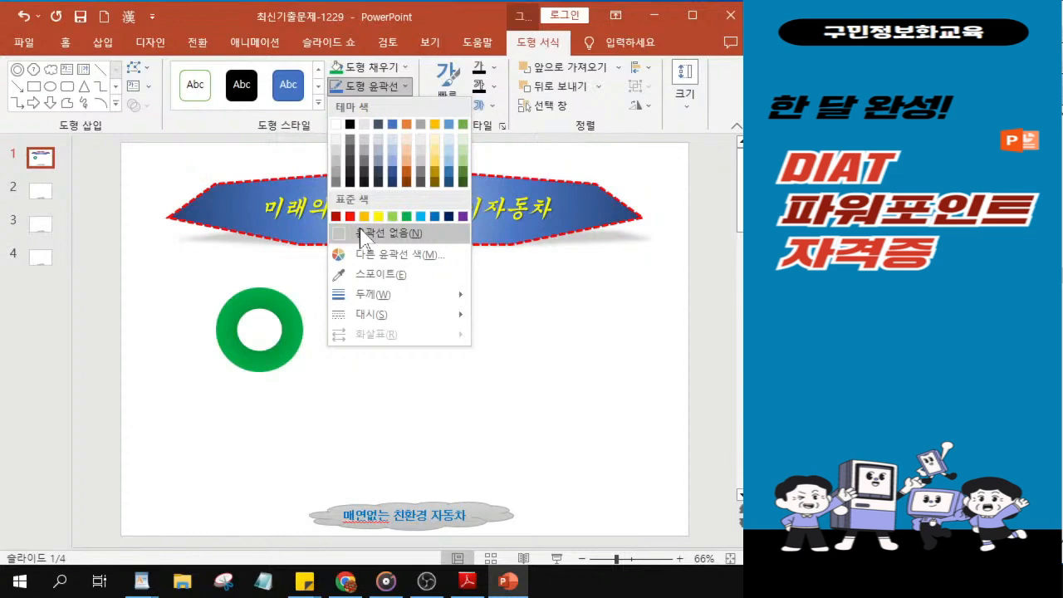
pyautogui.click(363, 236)
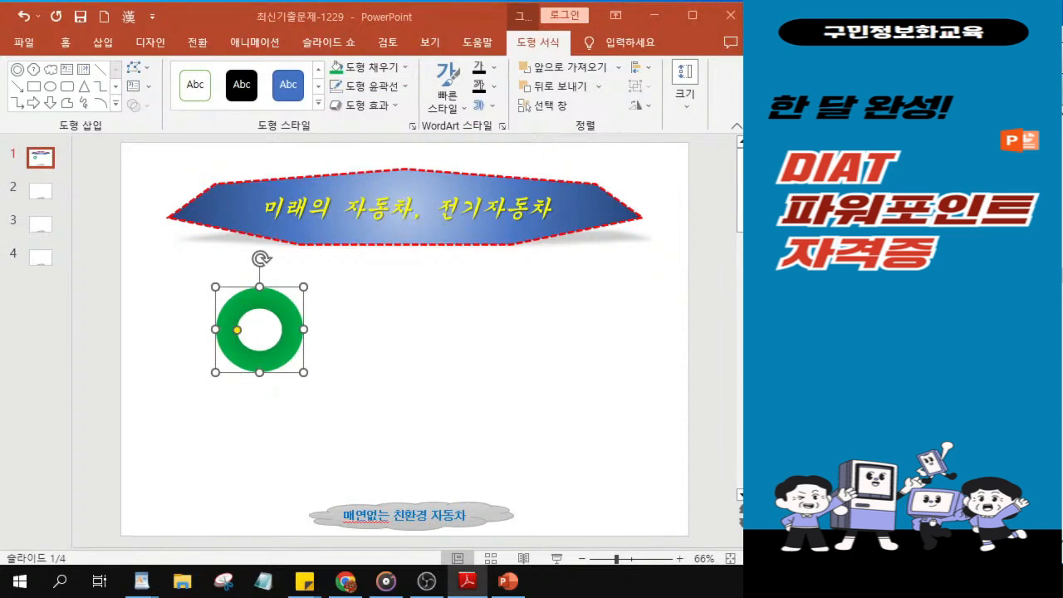
# Step: Apply the inner top shadow (그림자, 안쪽: 위쪽) to the donut
pyautogui.click(373, 111)
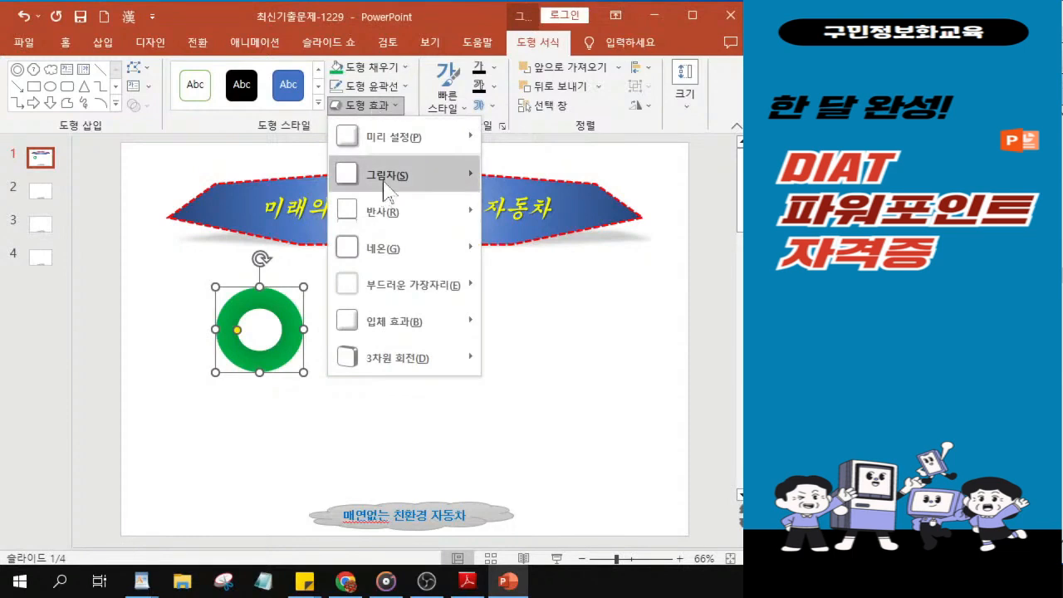
pyautogui.moveTo(385, 191)
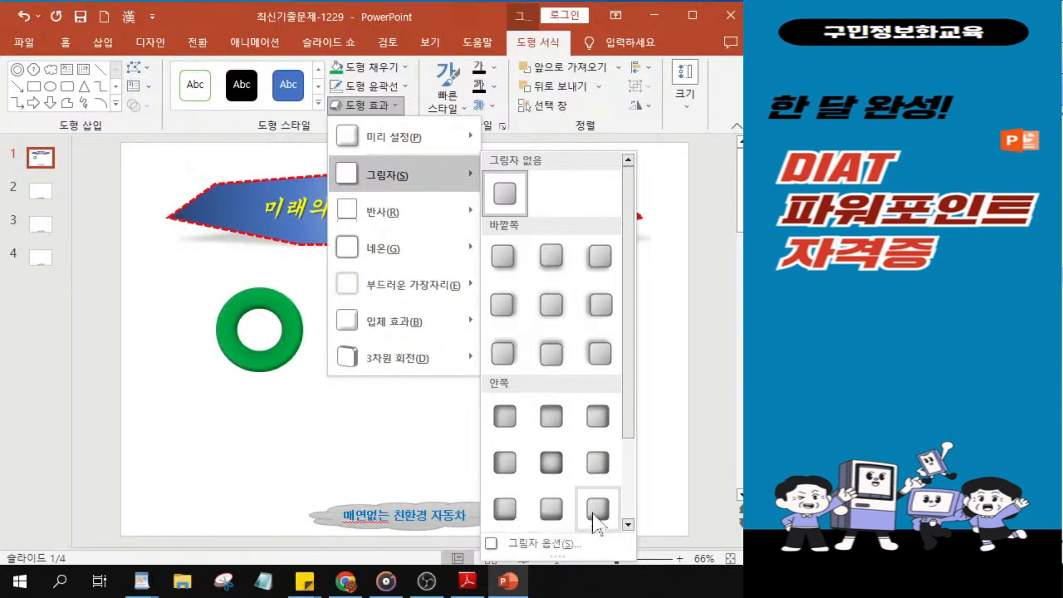
pyautogui.scroll(-2, 594, 519)
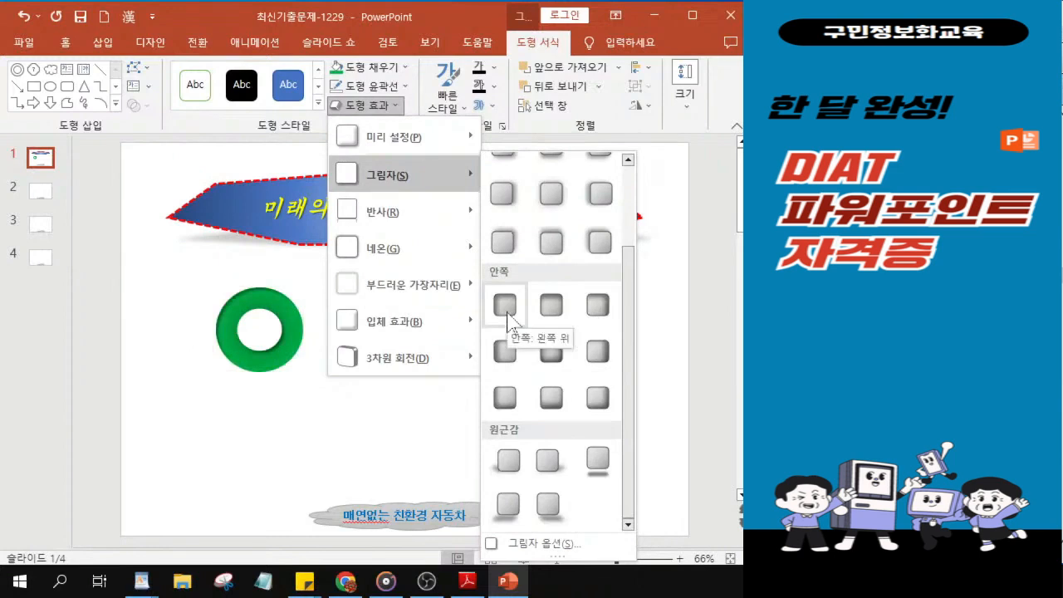
pyautogui.click(552, 316)
pyautogui.press('ctrl')
pyautogui.press('ctrl')
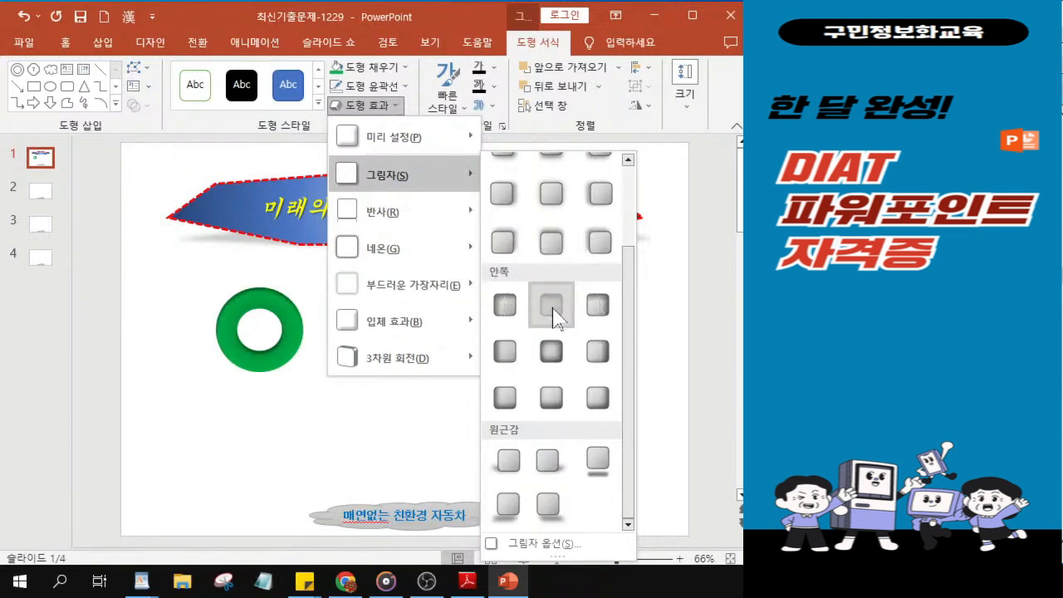
pyautogui.press('ctrl')
pyautogui.press('ctrl')
pyautogui.click(554, 318)
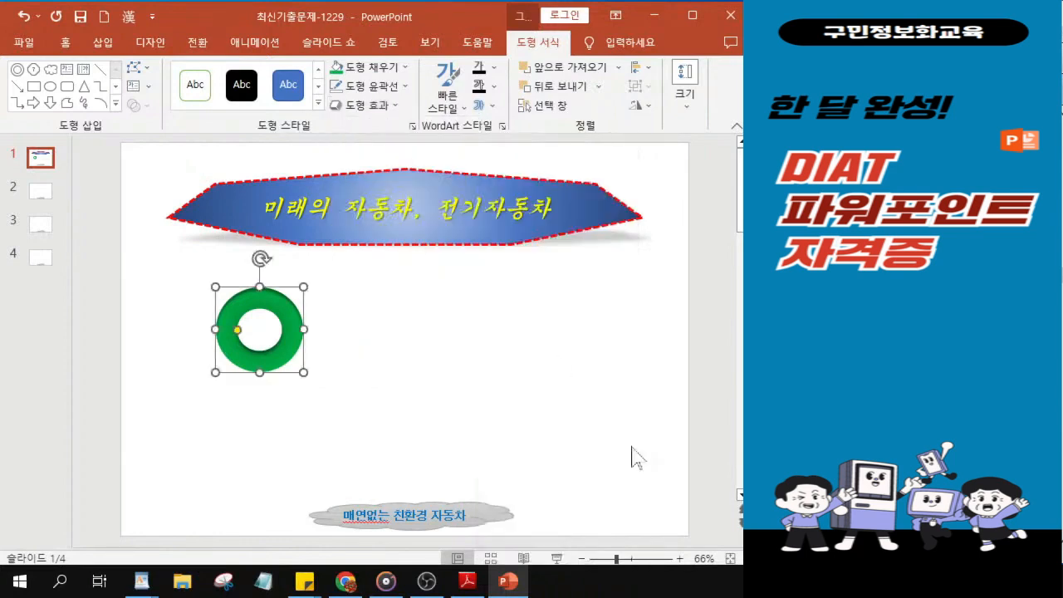
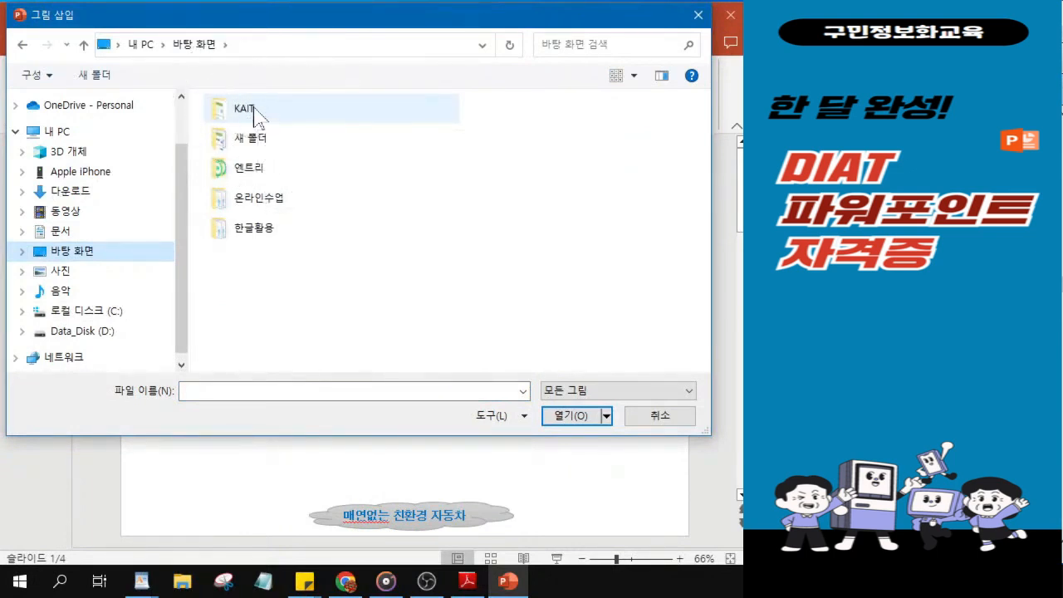
# Step: Browse to the KAIT folder on the desktop (바탕 화면) and widen the name column to show the full folder names
pyautogui.doubleClick(245, 109)
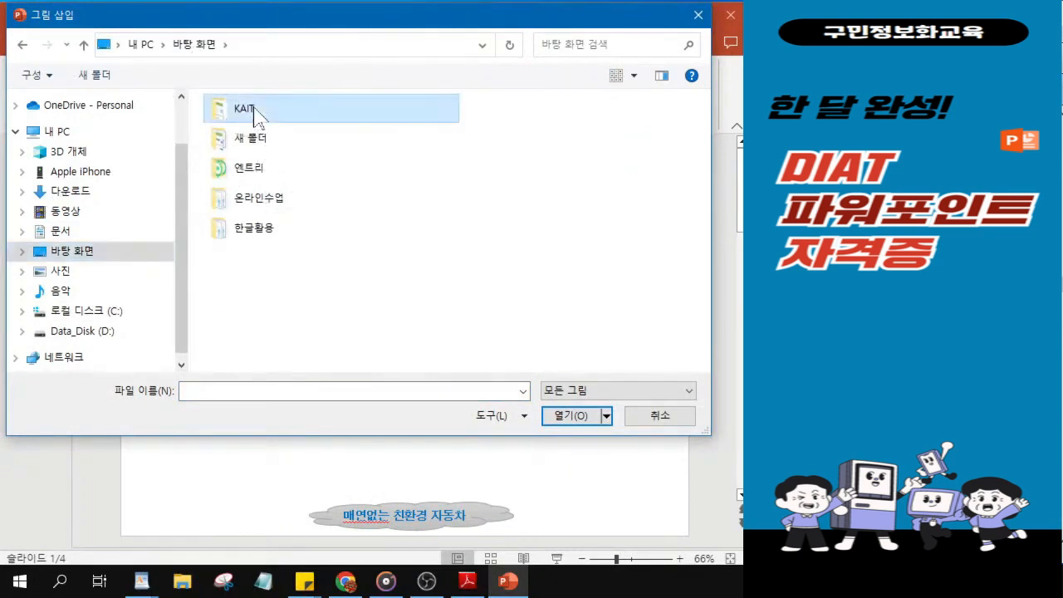
pyautogui.moveTo(517, 99); pyautogui.dragTo(561, 105)
pyautogui.click(510, 228)
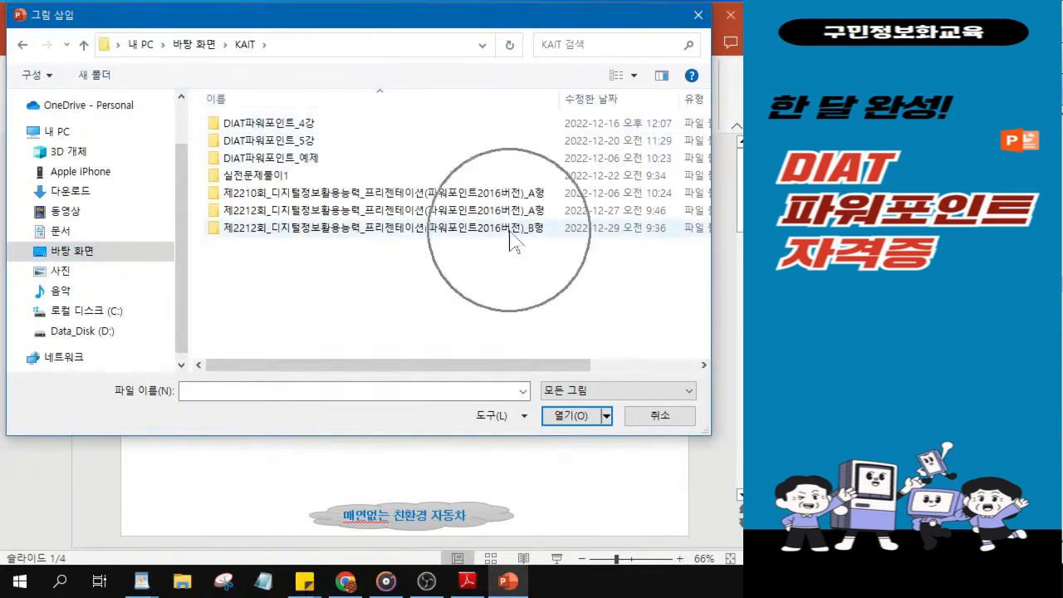
pyautogui.click(336, 231)
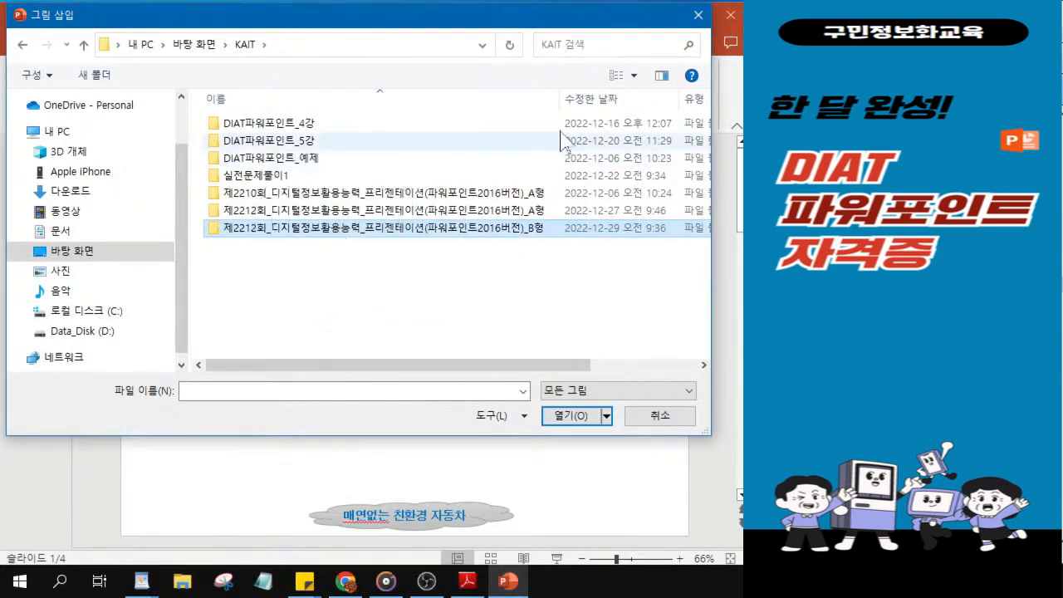
pyautogui.moveTo(561, 99); pyautogui.dragTo(496, 104)
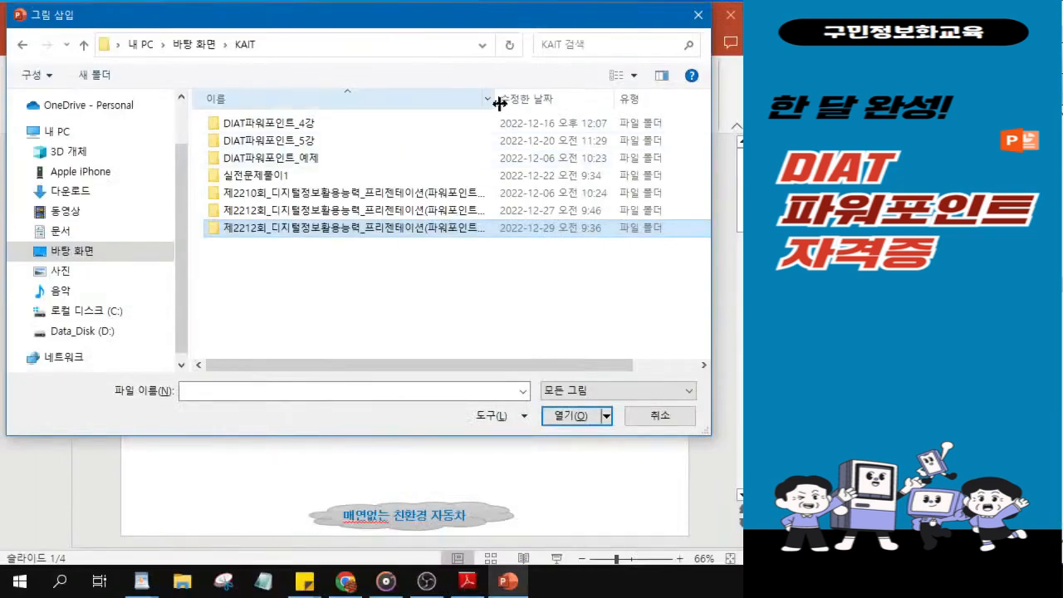
pyautogui.moveTo(502, 93); pyautogui.dragTo(658, 93)
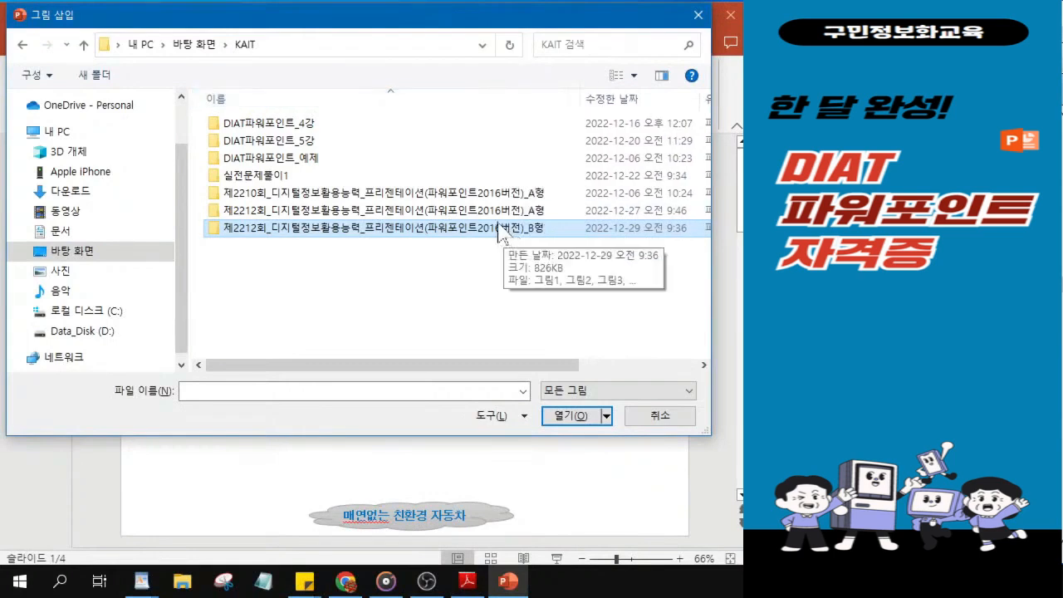
pyautogui.press('ctrl')
pyautogui.press('ctrl')
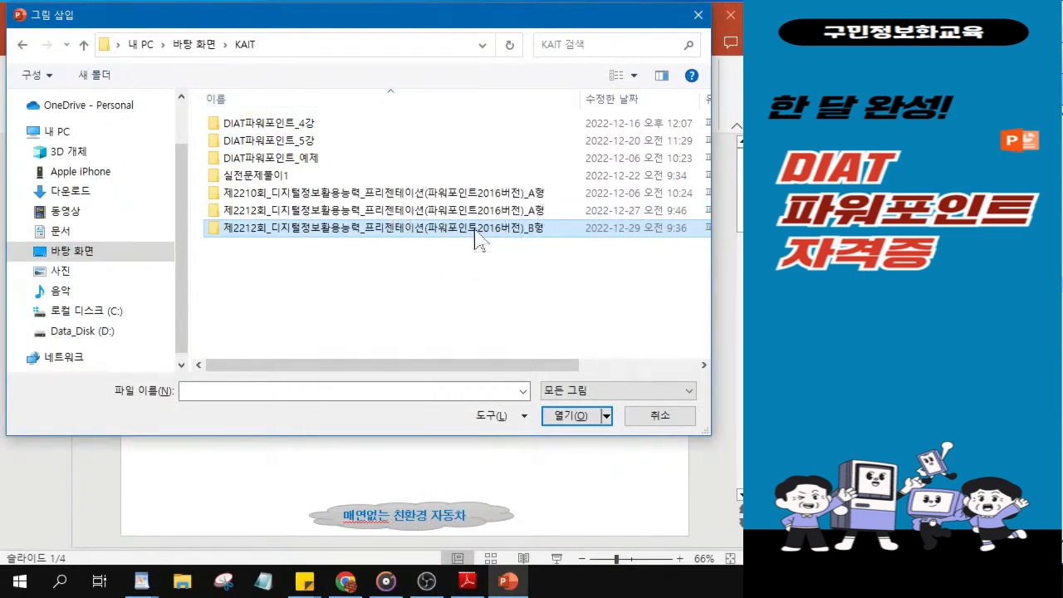
# Step: Insert the picture 그림1 from the folder 제2212회_디지털정보활용능력_프리젠테이션(파워포인트2016버전)_B형 onto slide 1
pyautogui.doubleClick(476, 232)
pyautogui.click(255, 160)
pyautogui.press('ctrl')
pyautogui.press('ctrl')
pyautogui.click(580, 420)
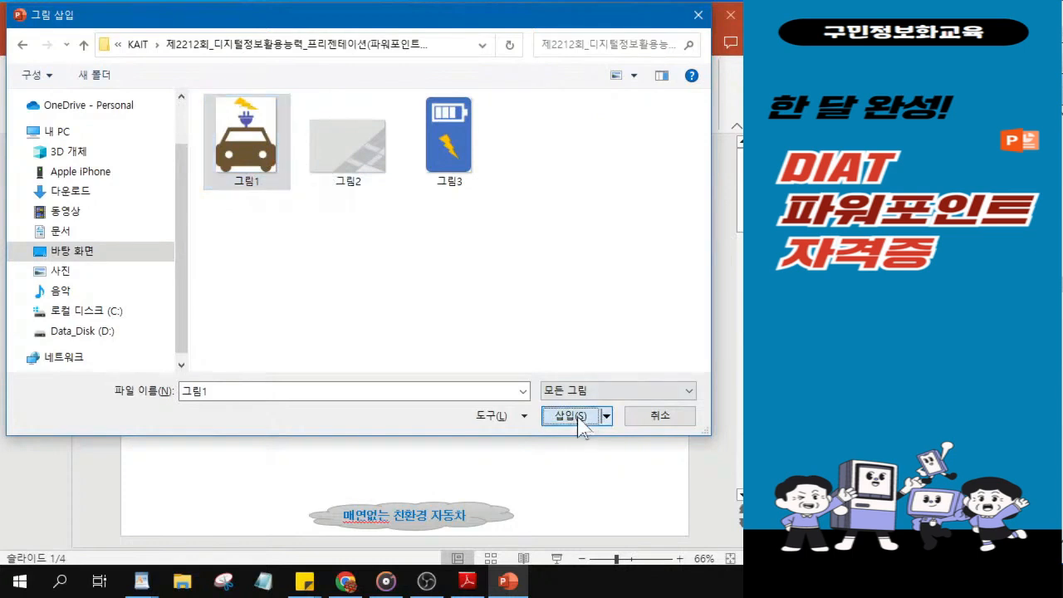
pyautogui.press('ctrl')
pyautogui.click(573, 416)
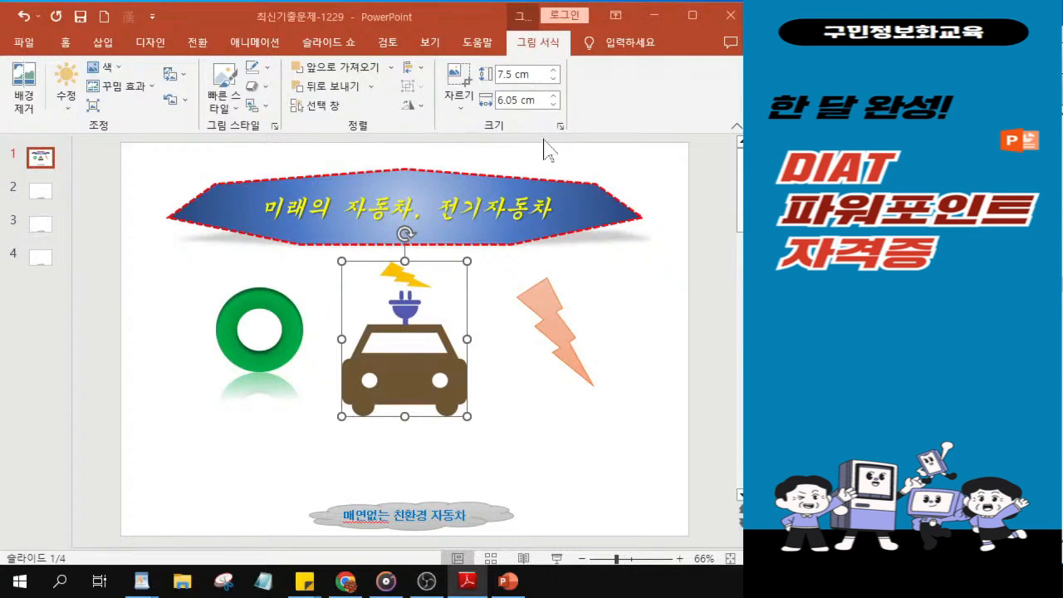
# Step: Open the picture format settings (그림 서식) for the inserted car picture
pyautogui.rightClick(383, 292)
pyautogui.click(444, 526)
pyautogui.press('ctrl')
pyautogui.press('ctrl')
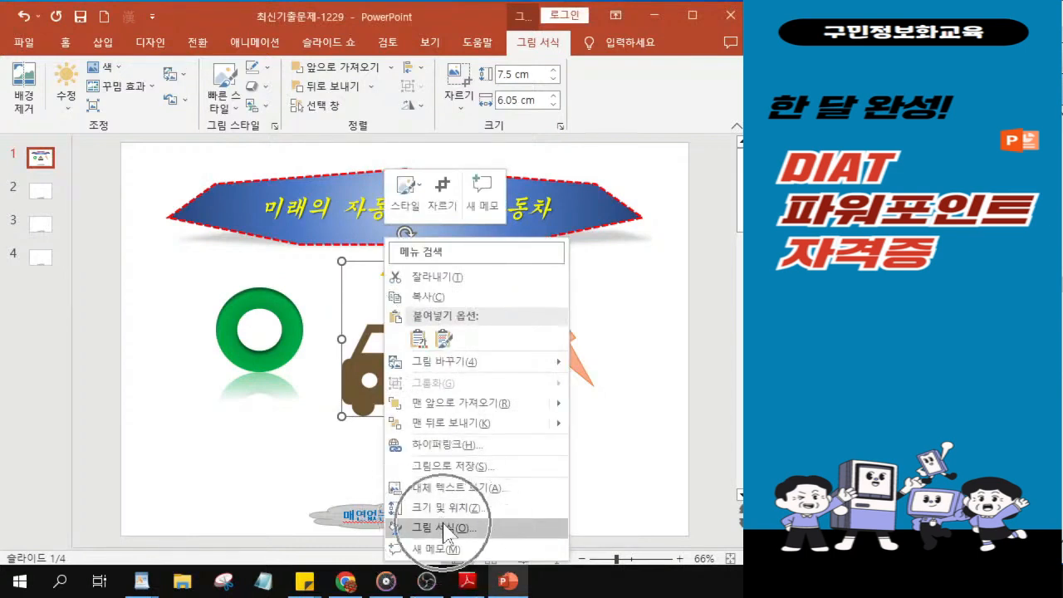
pyautogui.press('ctrl')
pyautogui.click(362, 343)
pyautogui.rightClick(362, 342)
pyautogui.press('ctrl')
pyautogui.press('ctrl')
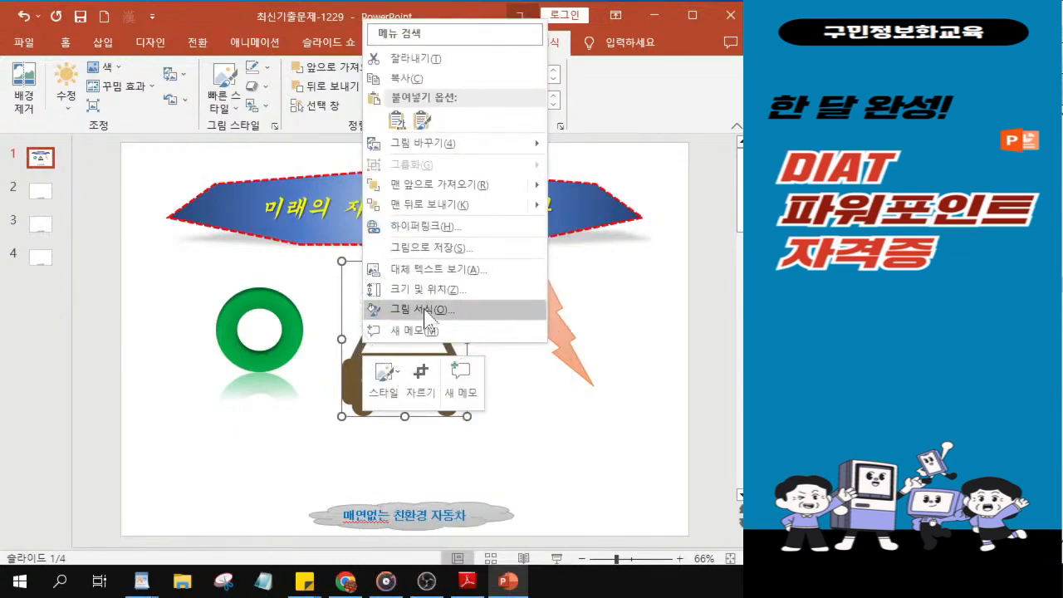
pyautogui.click(424, 311)
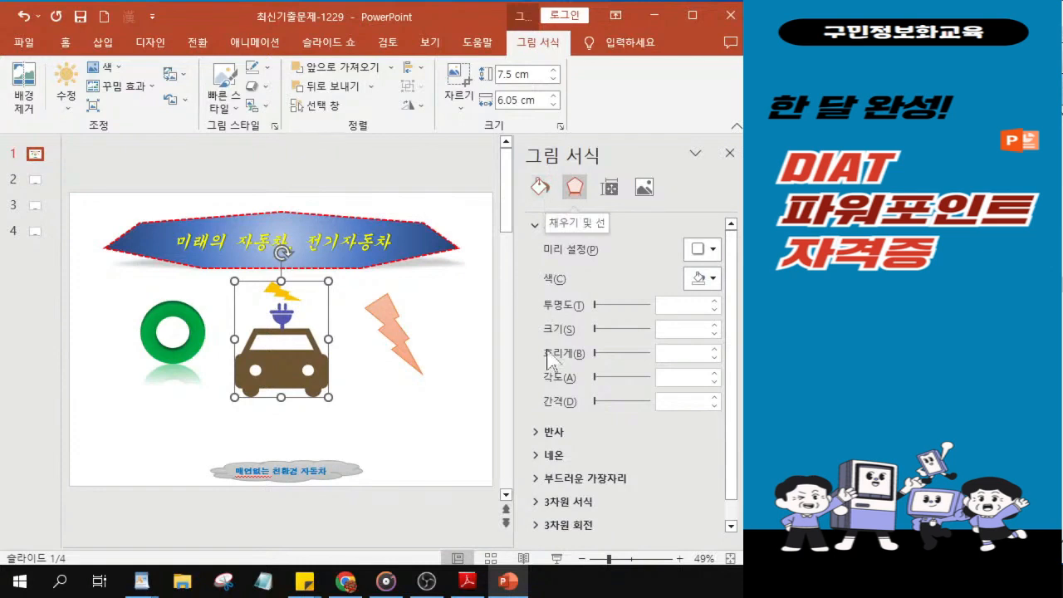
# Step: Turn off the locked aspect ratio (가로 세로 비율 고정) in the car picture's size settings
pyautogui.click(614, 193)
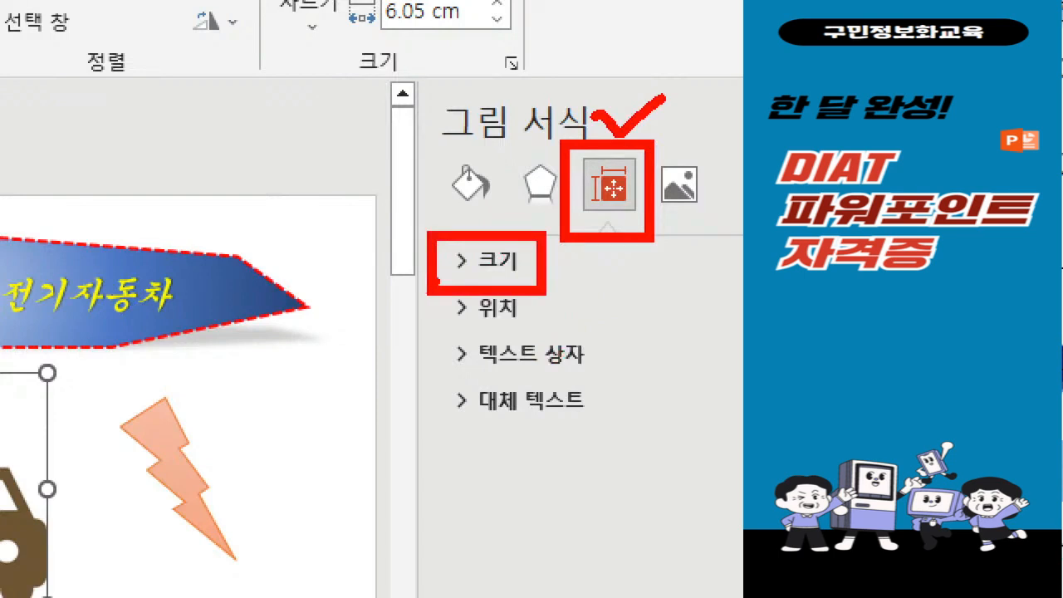
pyautogui.press('Escape')
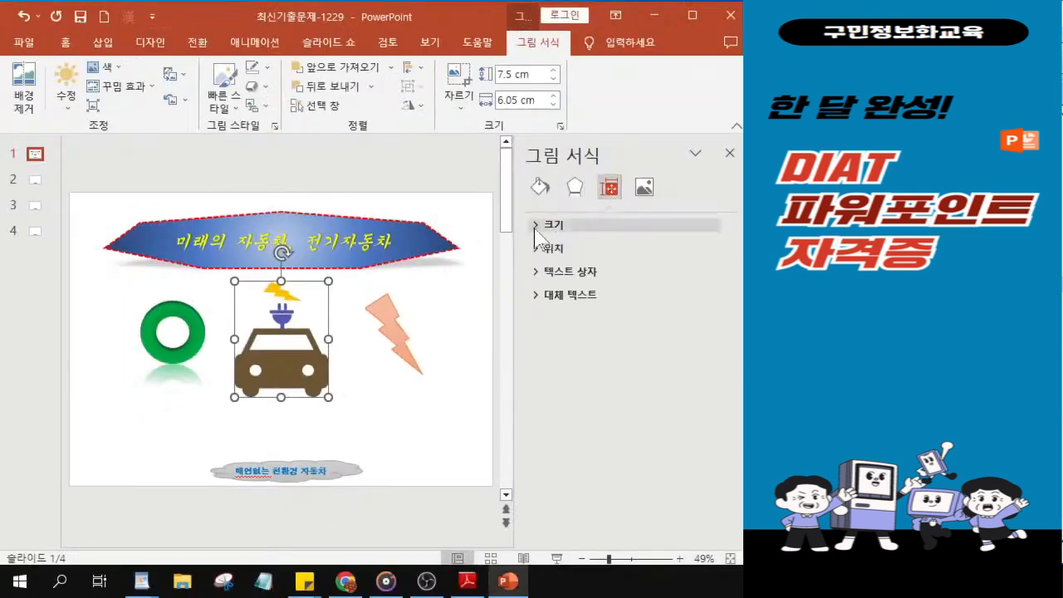
pyautogui.click(535, 229)
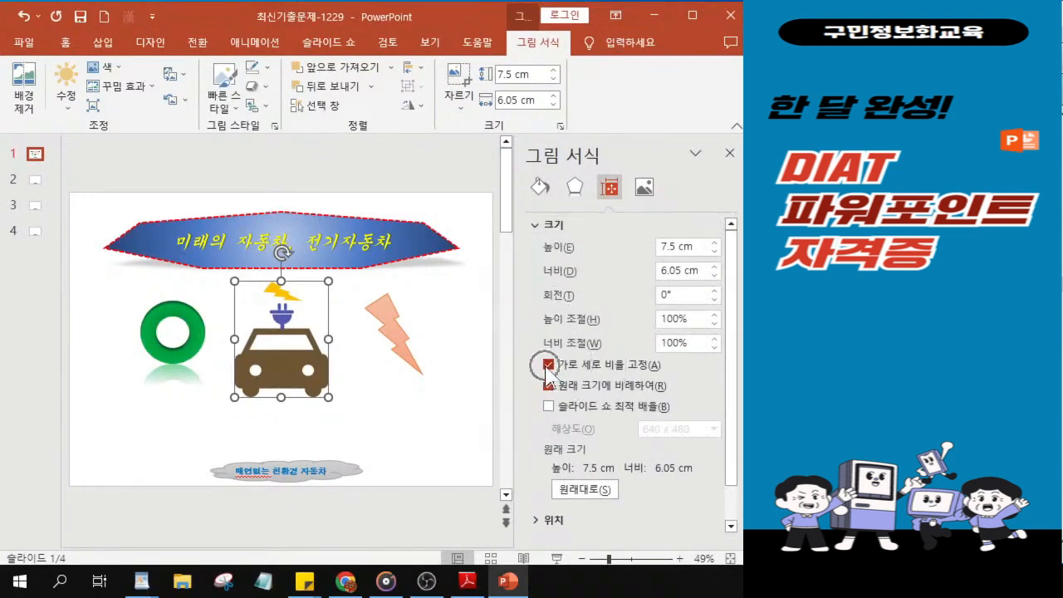
pyautogui.click(547, 366)
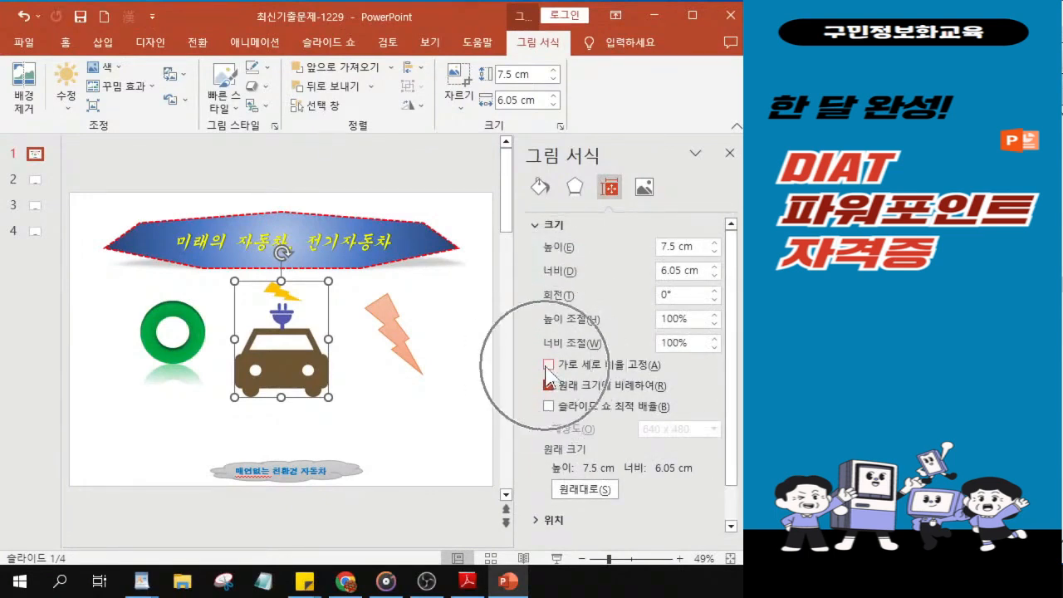
pyautogui.click(675, 246)
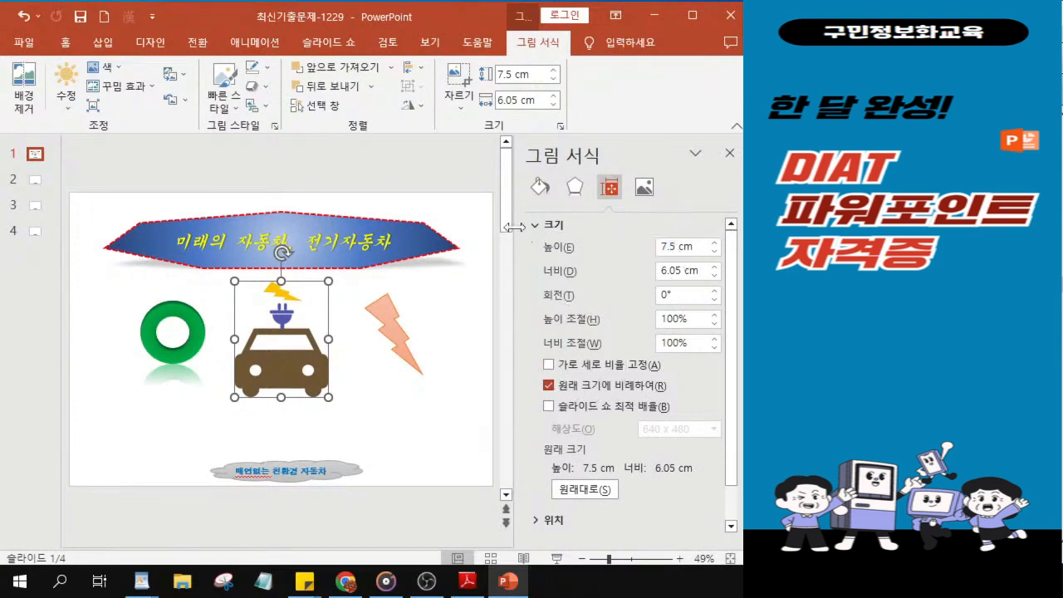
pyautogui.press('Tab')
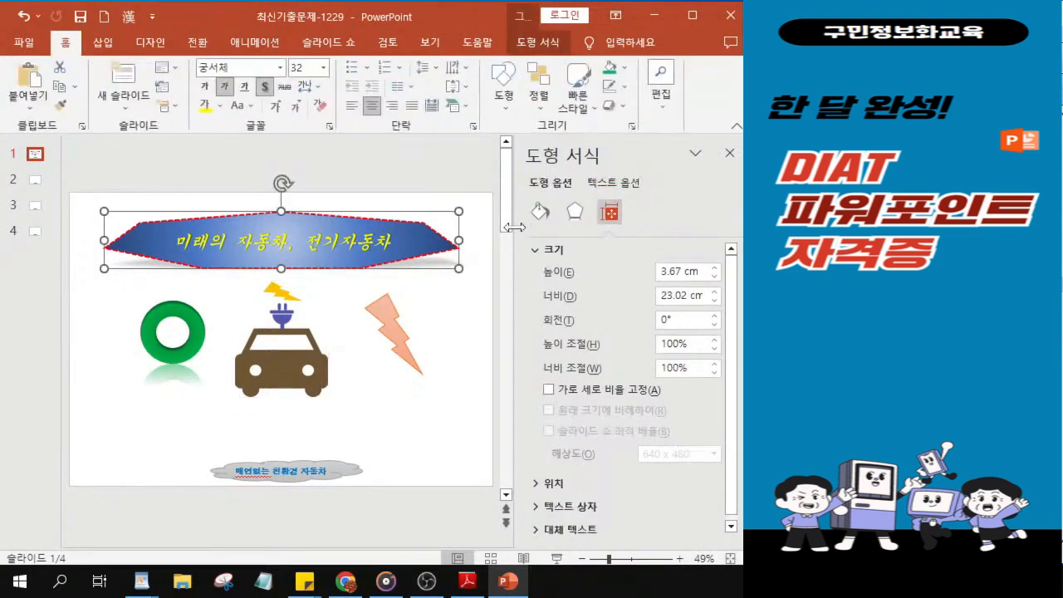
pyautogui.click(677, 272)
pyautogui.doubleClick(671, 272)
pyautogui.write('8')
pyautogui.press('Escape')
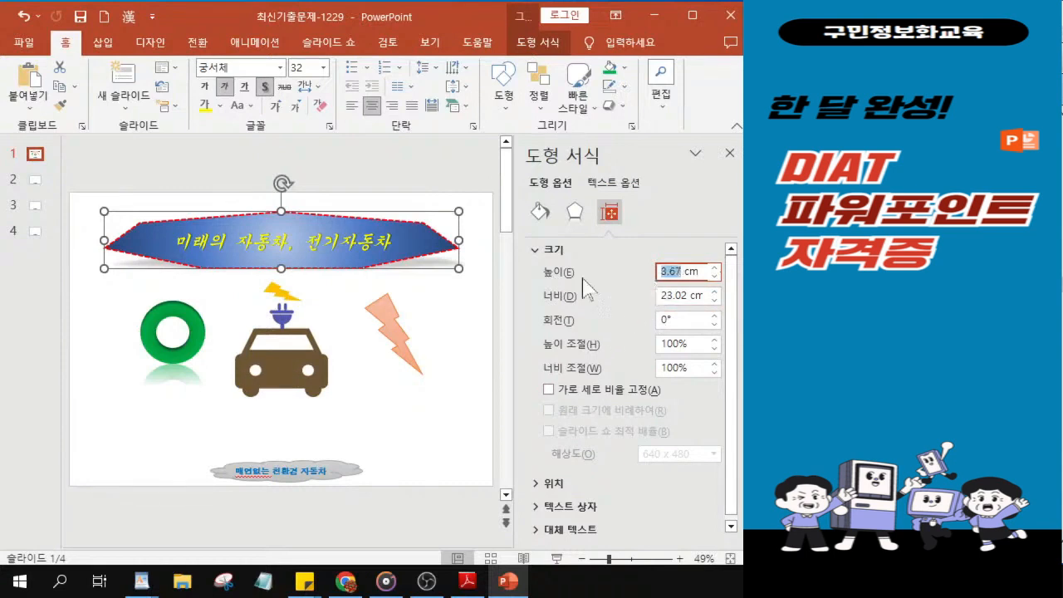
# Step: Set the car picture's height to 8 cm and its width to 6 cm
pyautogui.click(277, 375)
pyautogui.doubleClick(667, 246)
pyautogui.write('8')
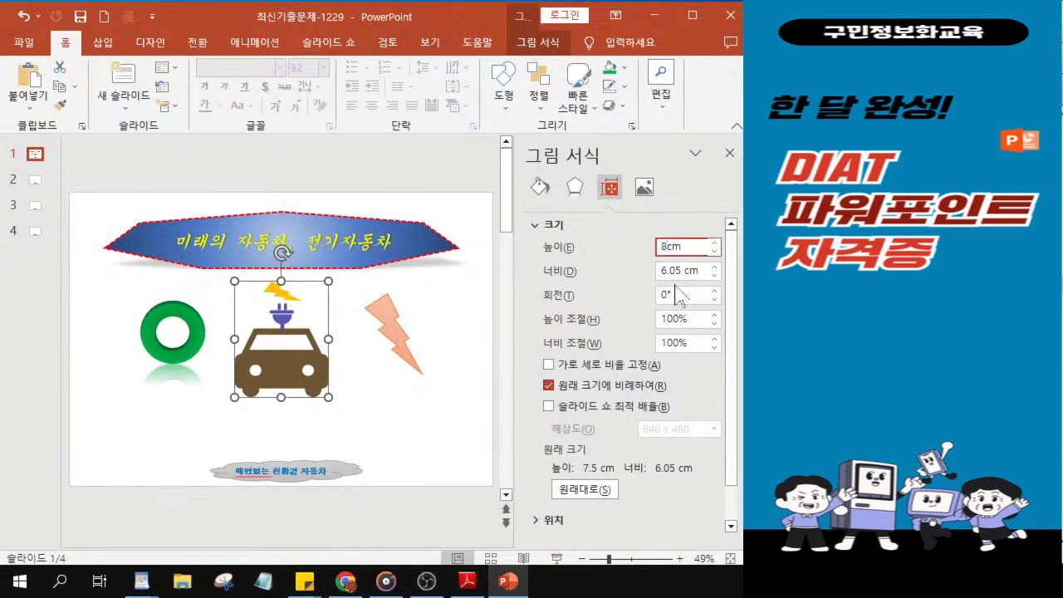
pyautogui.moveTo(682, 271); pyautogui.dragTo(564, 270)
pyautogui.write('6')
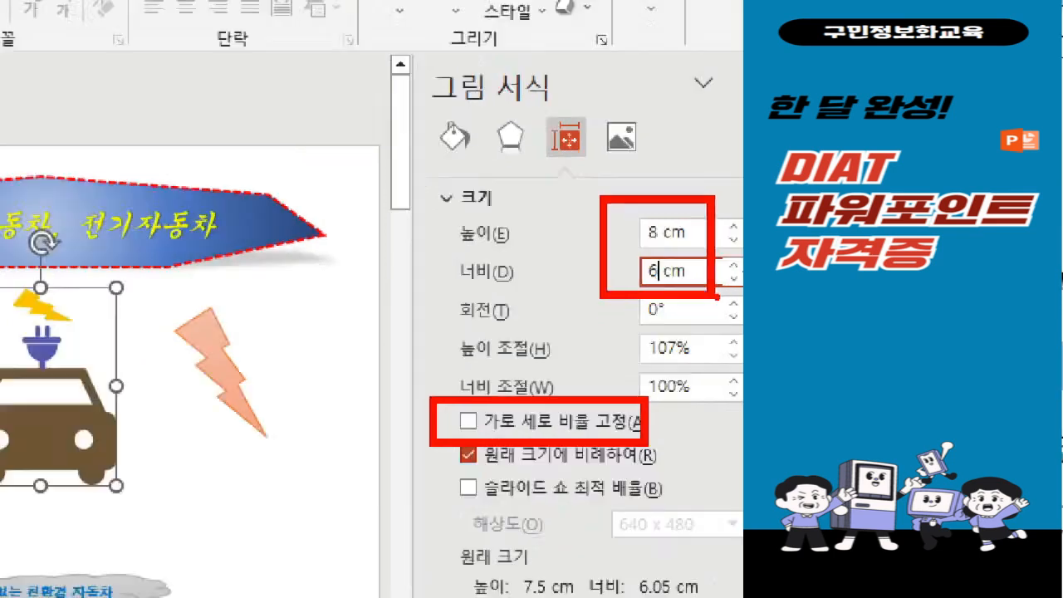
pyautogui.press('Return')
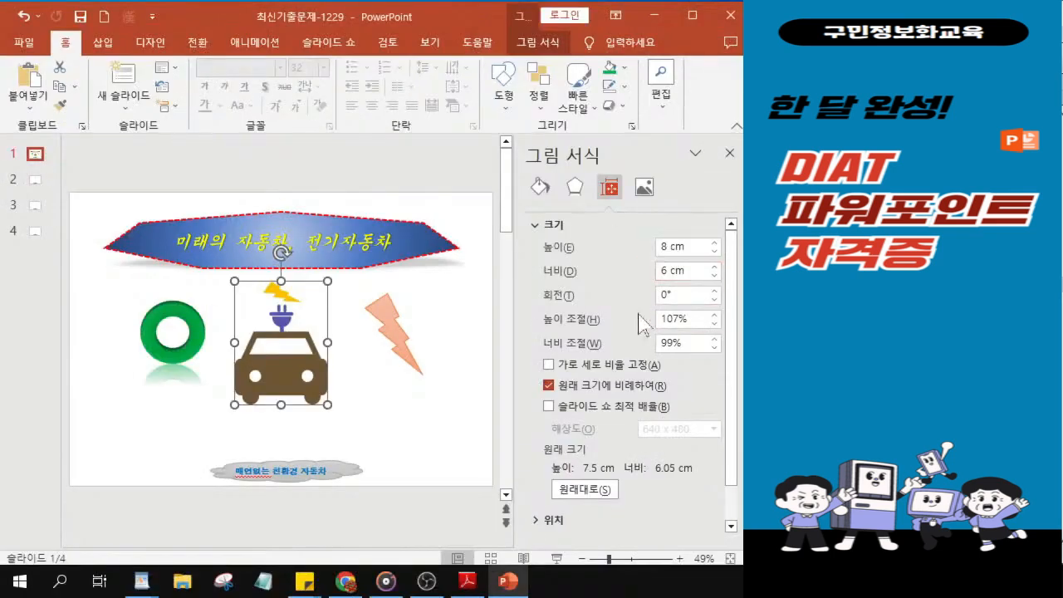
# Step: Nudge the car picture slightly into place between the donut and the lightning bolt, and close its format settings
pyautogui.moveTo(295, 377); pyautogui.dragTo(294, 378)
pyautogui.press('Up')
pyautogui.press('Up')
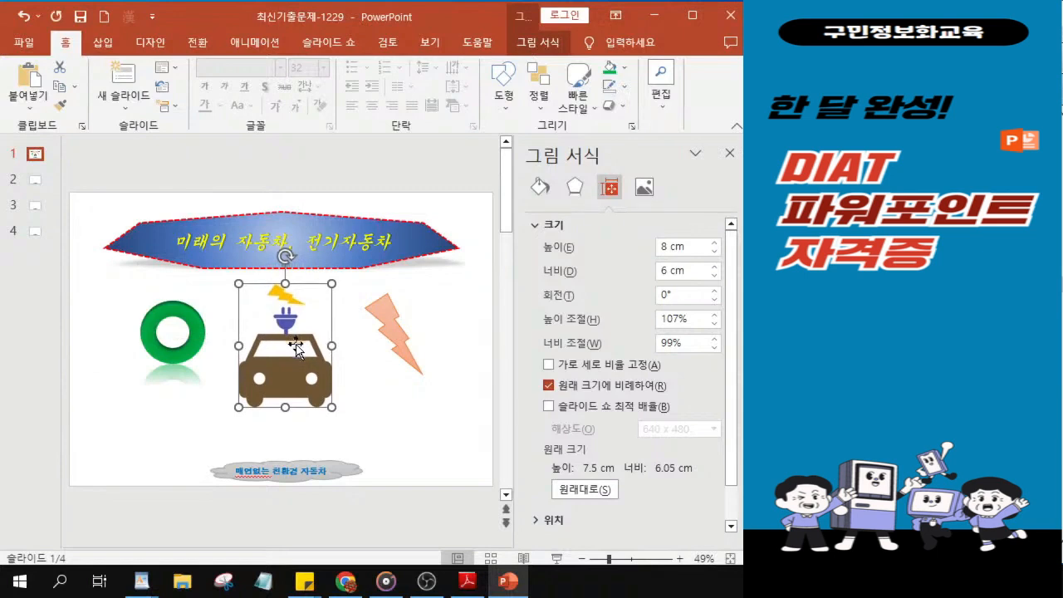
pyautogui.click(730, 160)
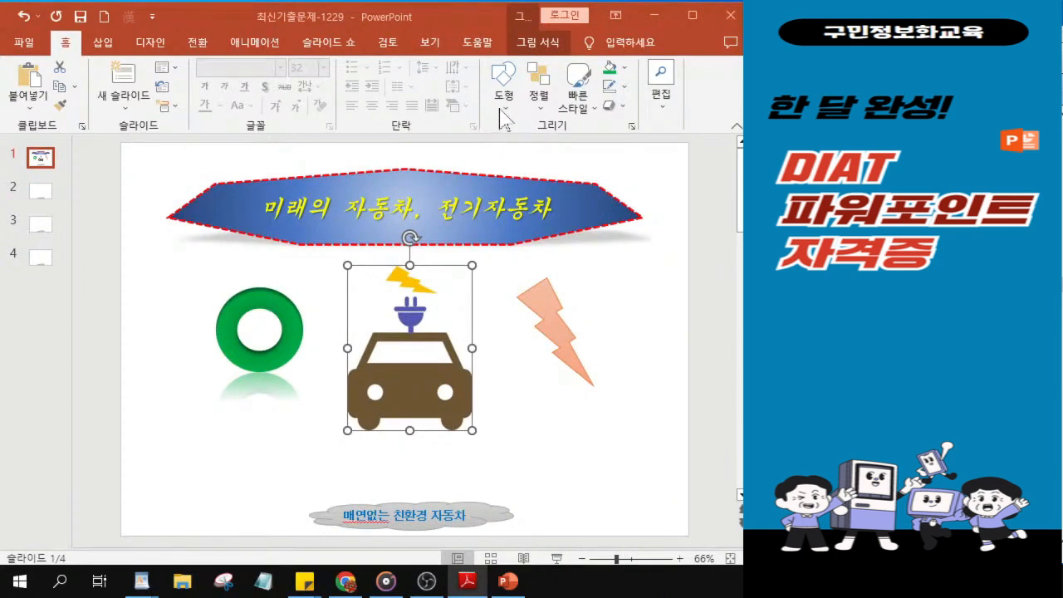
# Step: Draw a wide horizontal text box between the car picture and the gray cloud at the foot of the slide
pyautogui.click(66, 42)
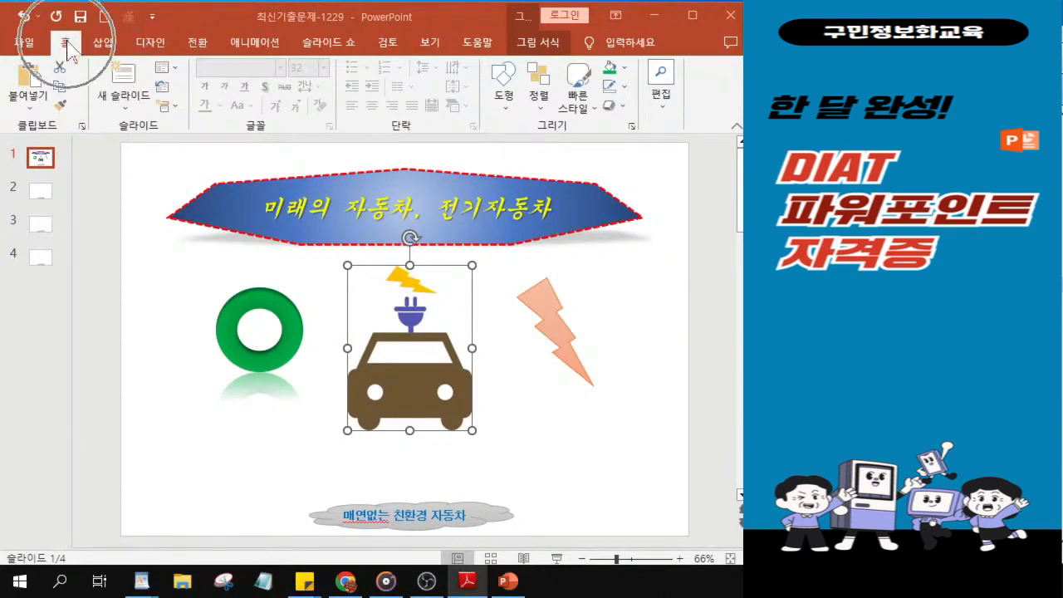
pyautogui.click(505, 98)
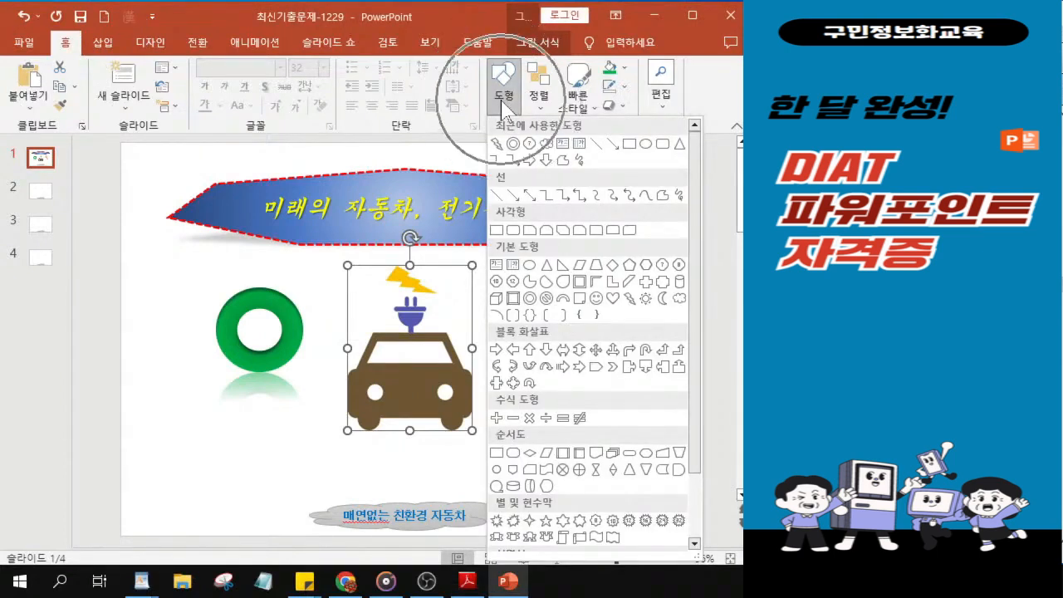
pyautogui.click(496, 264)
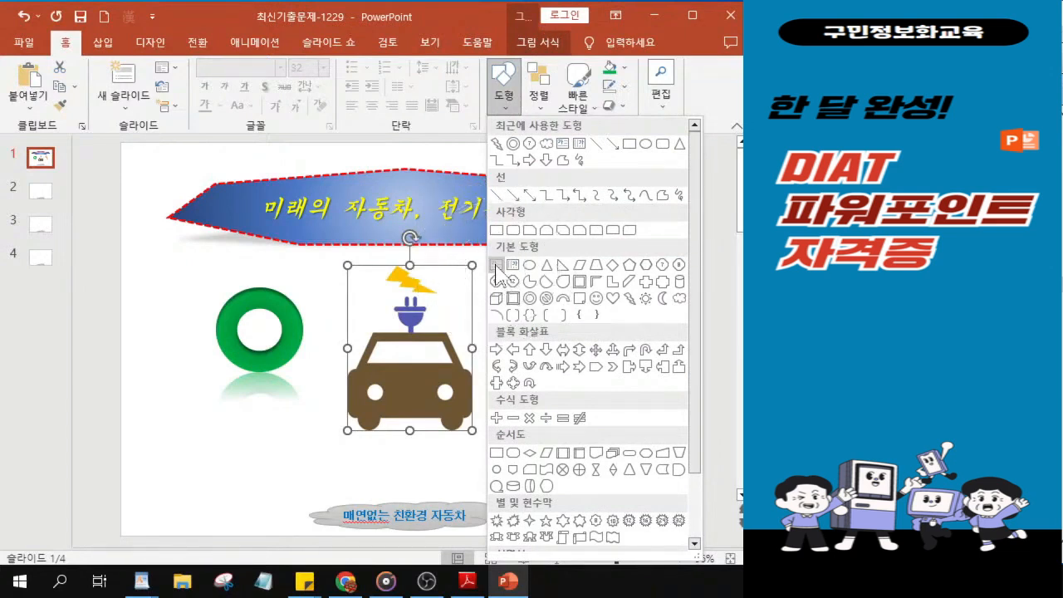
pyautogui.click(496, 264)
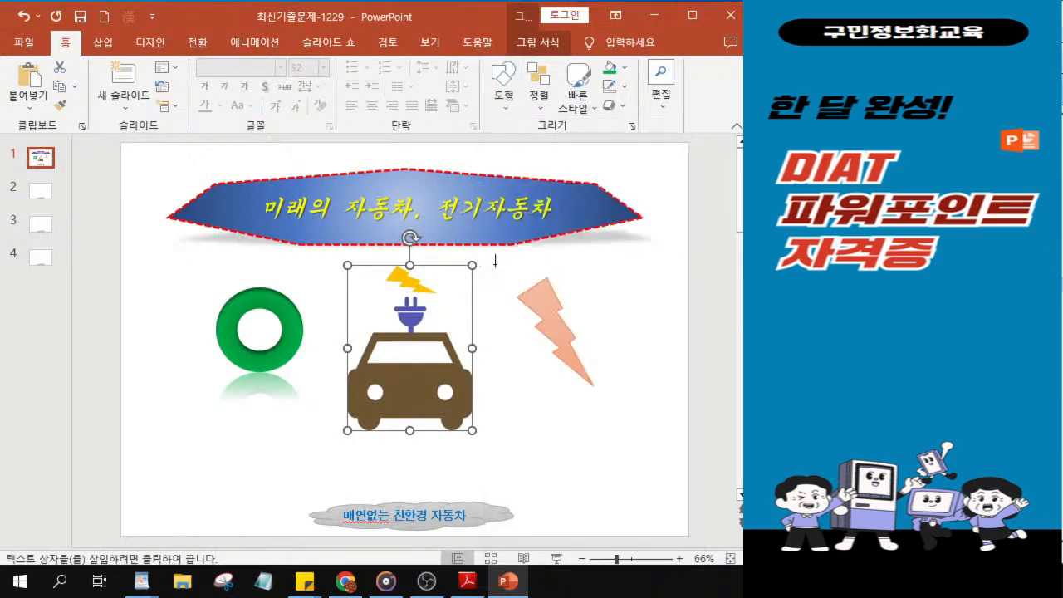
pyautogui.moveTo(253, 446); pyautogui.dragTo(593, 478)
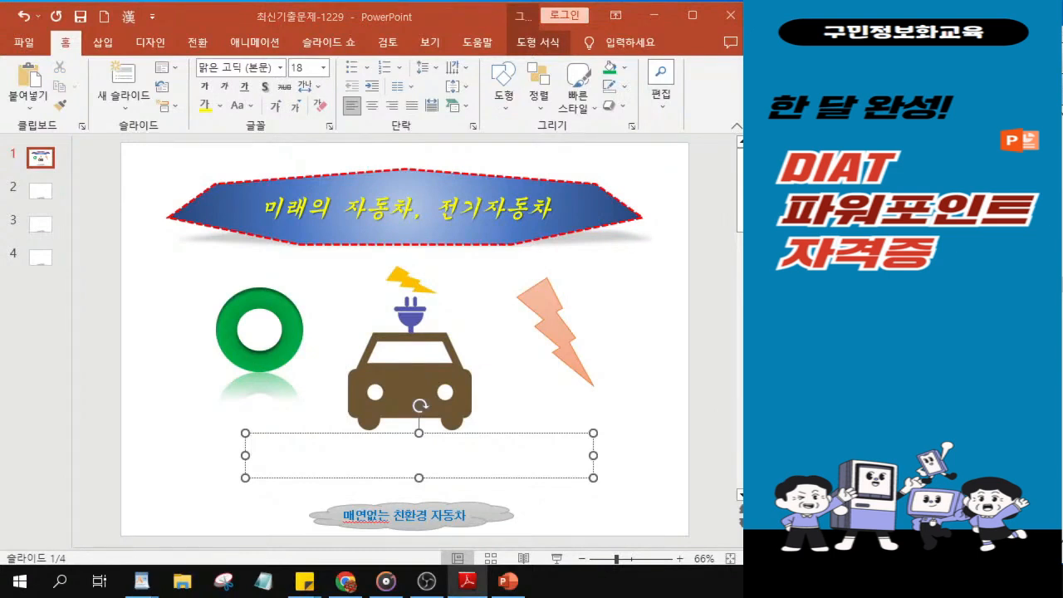
# Step: Enter the words "석유 연료와 엔진을" in the empty text box below the car picture
pyautogui.keyDown('ctrl'); pyautogui.scroll(8, 380, 465); pyautogui.keyUp('ctrl')
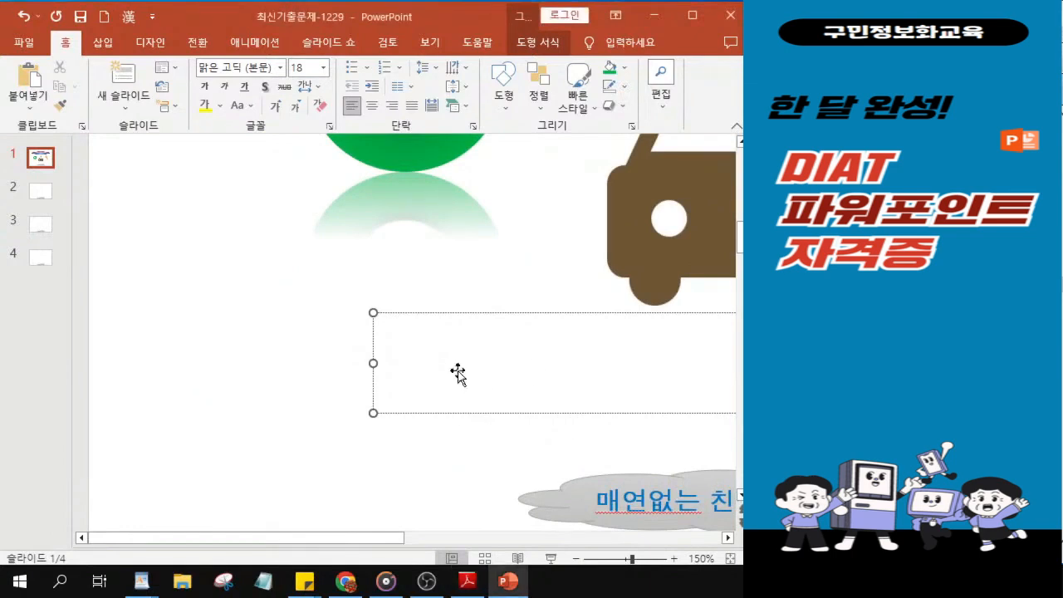
pyautogui.write('석')
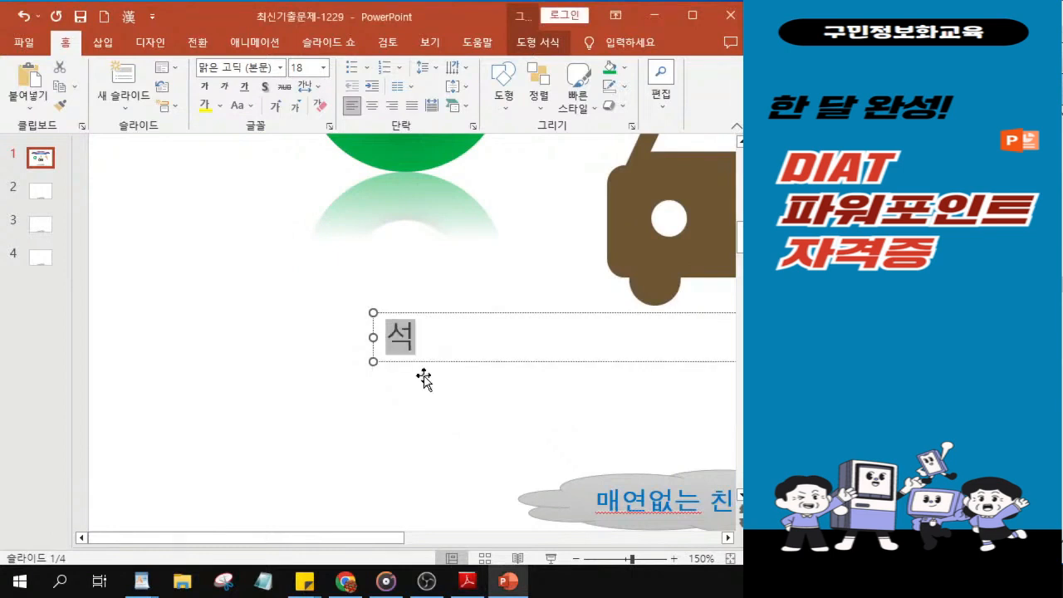
pyautogui.write('유 욘ㄹ')
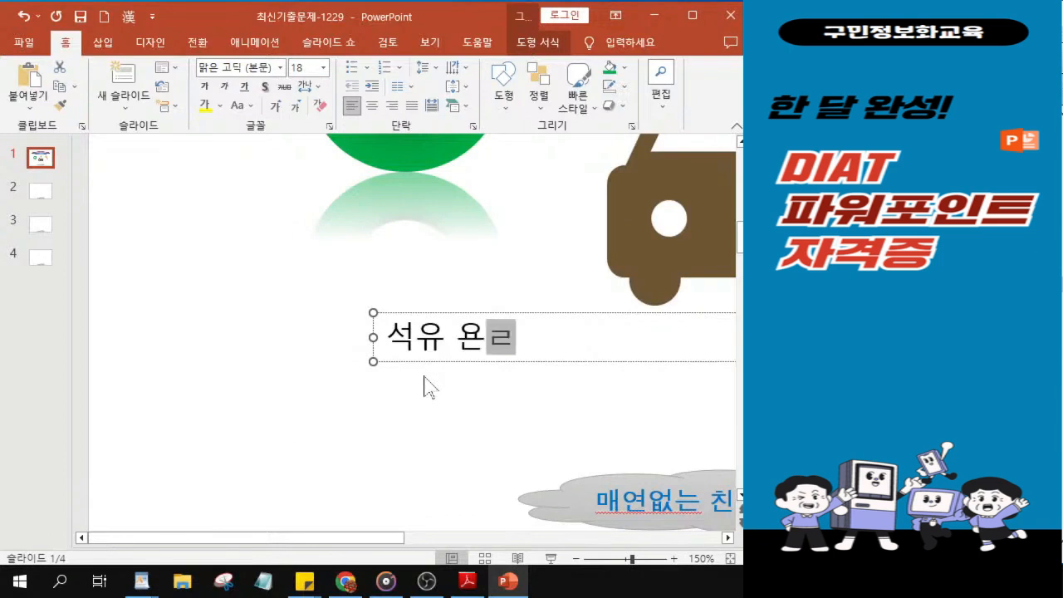
pyautogui.press('BackSpace')
pyautogui.press('BackSpace')
pyautogui.press('BackSpace')
pyautogui.write('연')
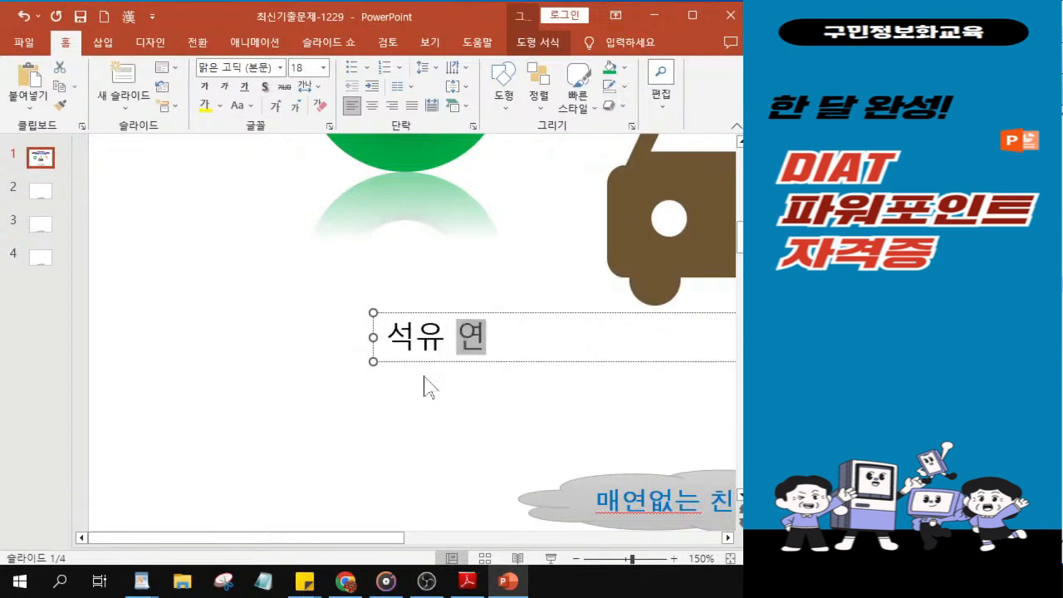
pyautogui.write('료와 엔진을')
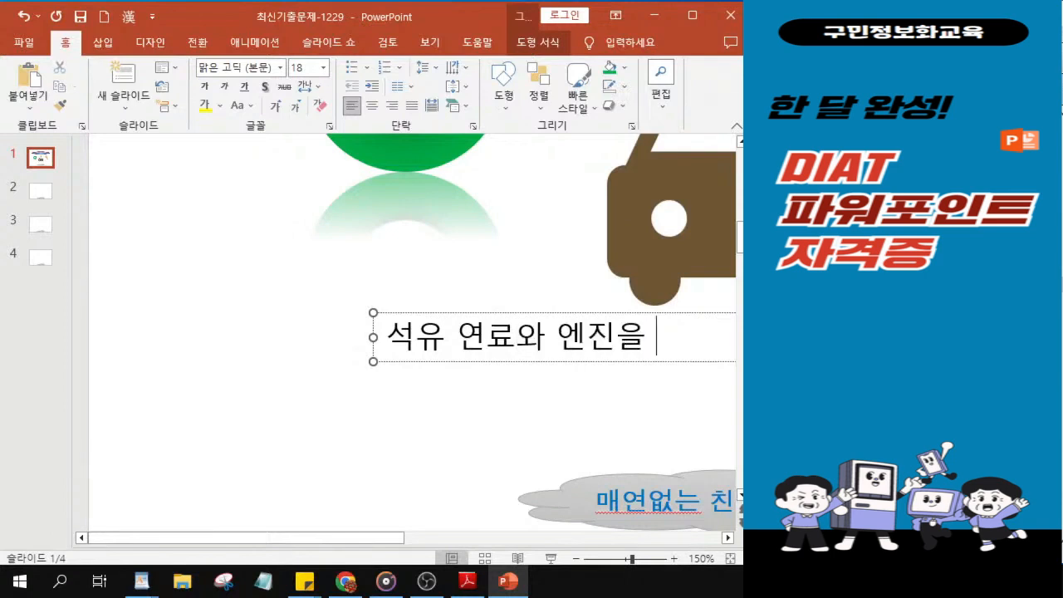
# Step: Complete the description sentence by adding "사용하지 않는 자동차" after "엔진을"
pyautogui.hotkey('alt', 'Tab')
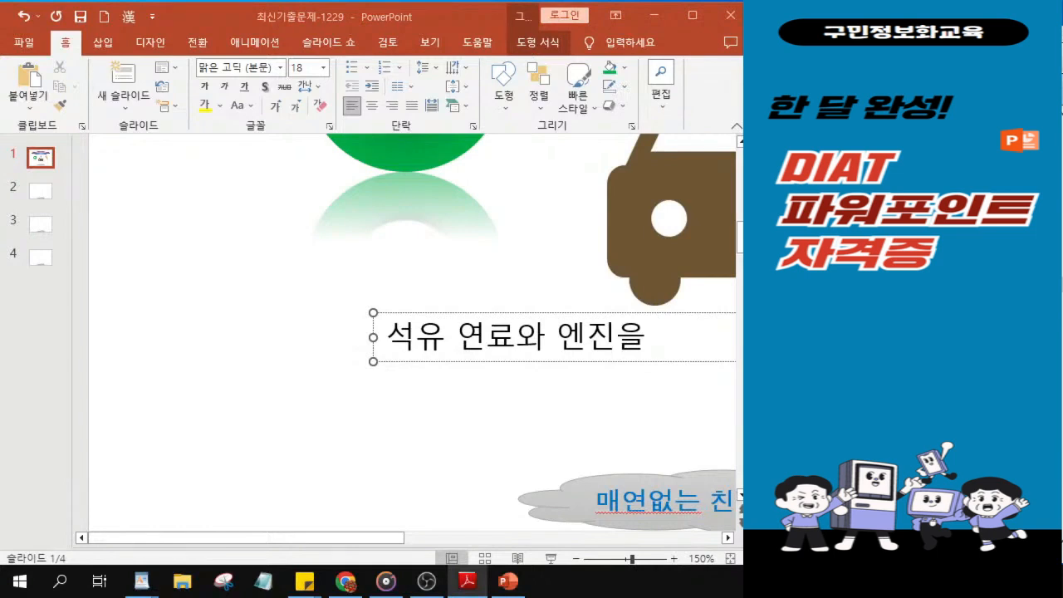
pyautogui.click(662, 339)
pyautogui.write('사용하지')
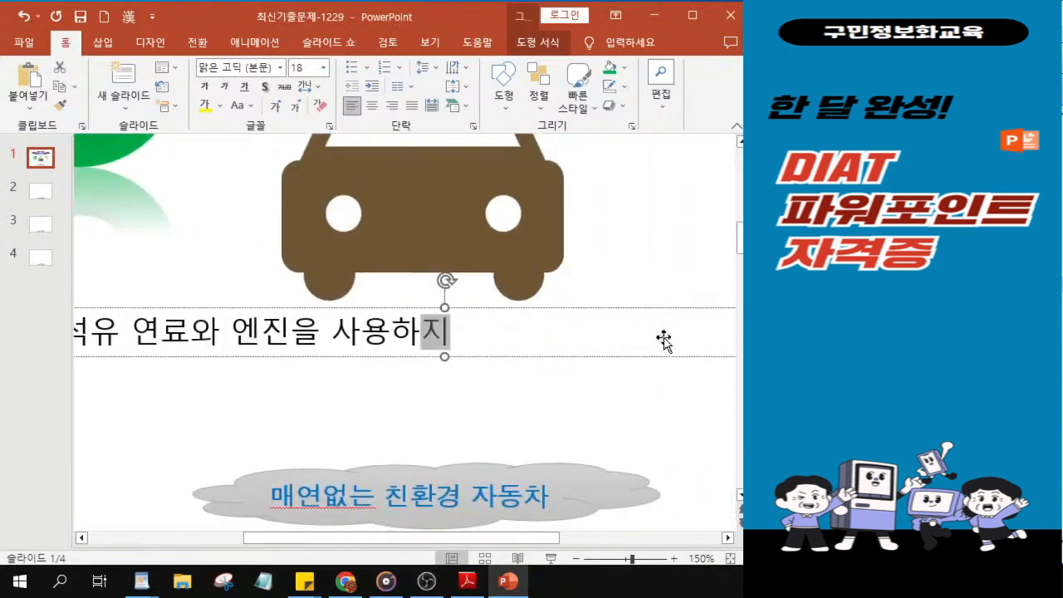
pyautogui.write(' 않')
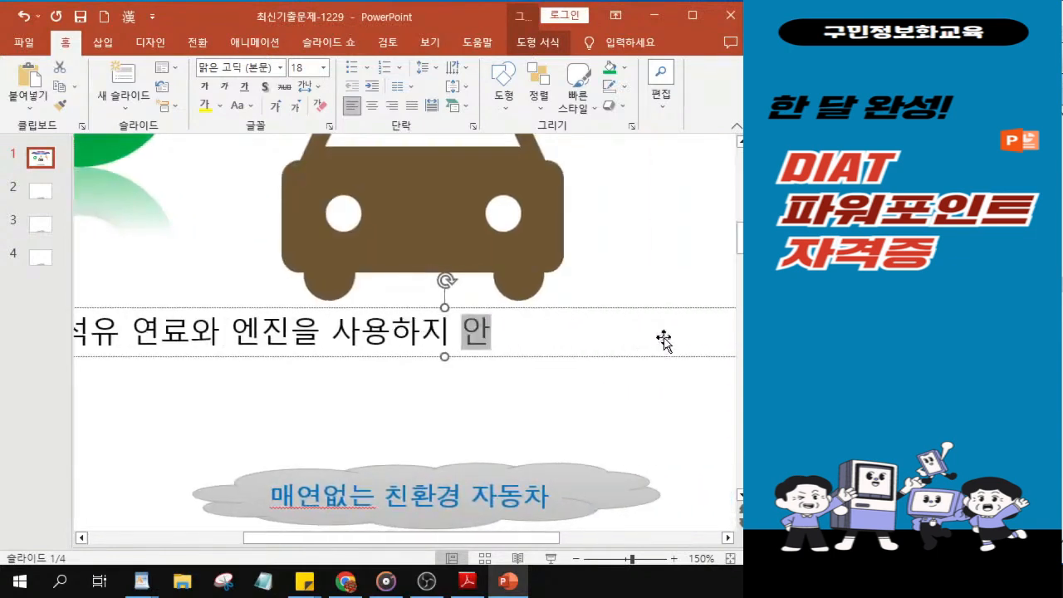
pyautogui.write('는 ')
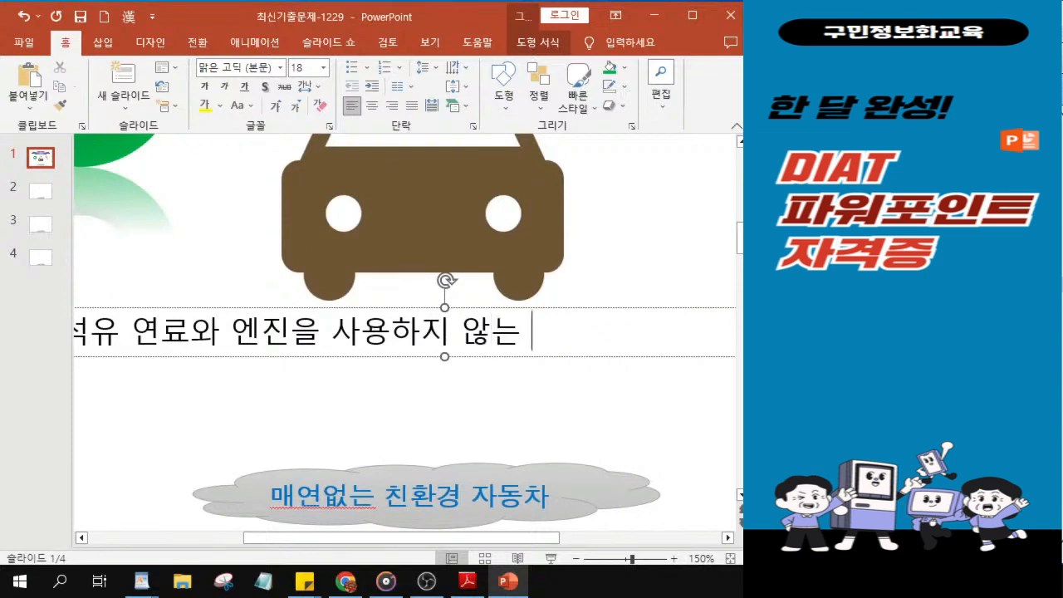
pyautogui.write('잔오차')
pyautogui.press('BackSpace')
pyautogui.press('BackSpace')
pyautogui.press('BackSpace')
pyautogui.press('BackSpace')
pyautogui.write('자동차')
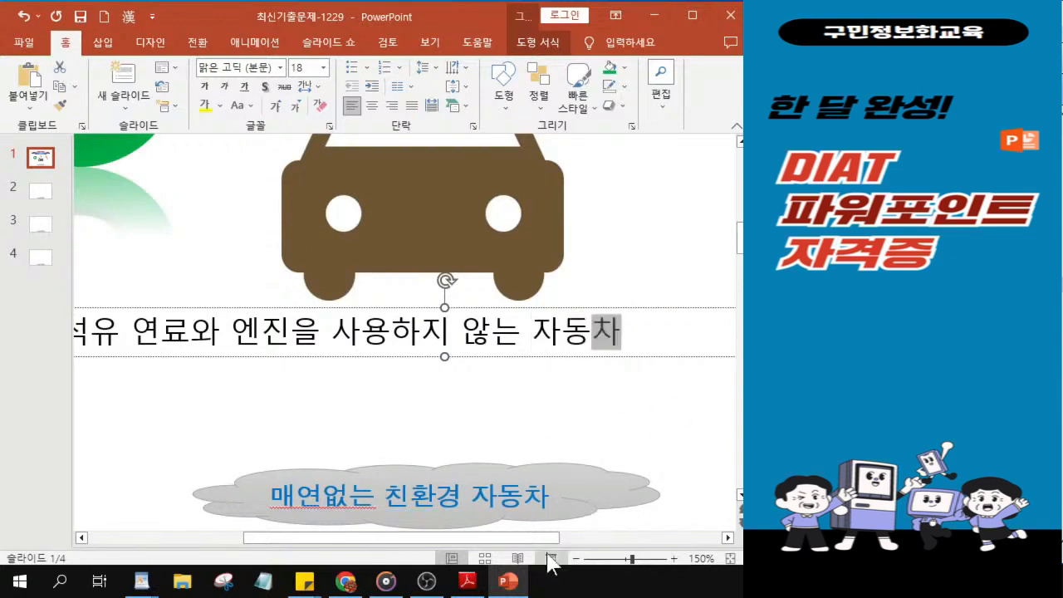
pyautogui.moveTo(527, 549); pyautogui.dragTo(509, 548)
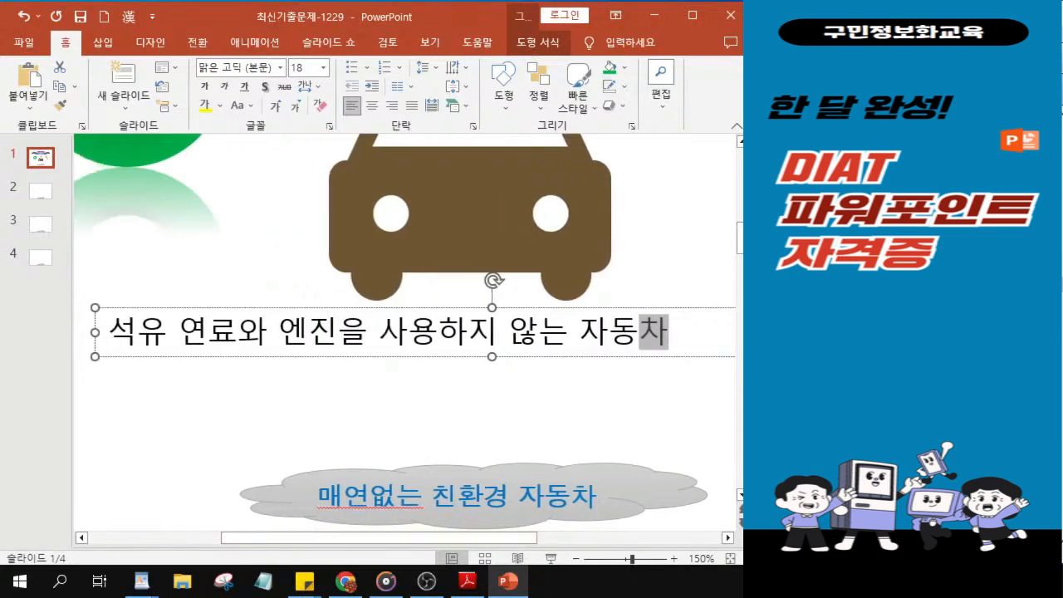
# Step: Collapse the slide thumbnail pane and select the description text box as a whole object
pyautogui.hotkey('alt', 'Tab')
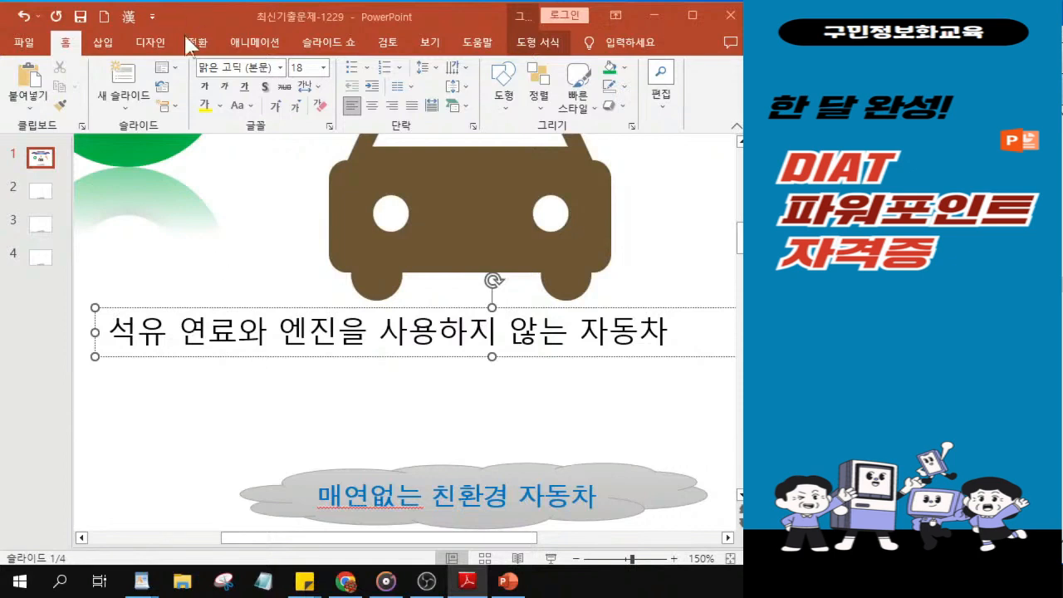
pyautogui.moveTo(72, 425); pyautogui.dragTo(20, 430)
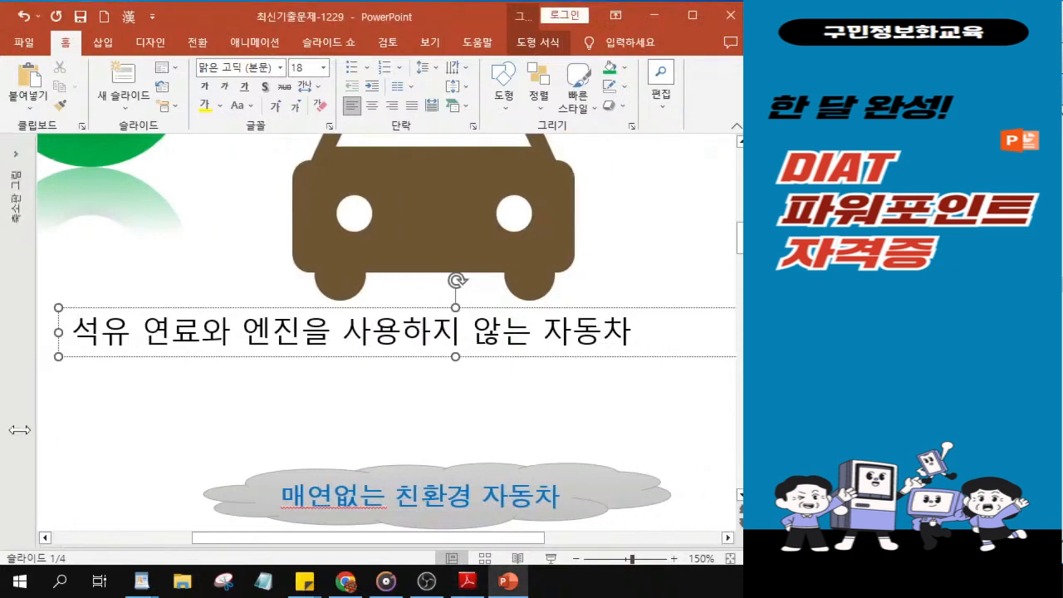
pyautogui.click(262, 355)
pyautogui.click(263, 355)
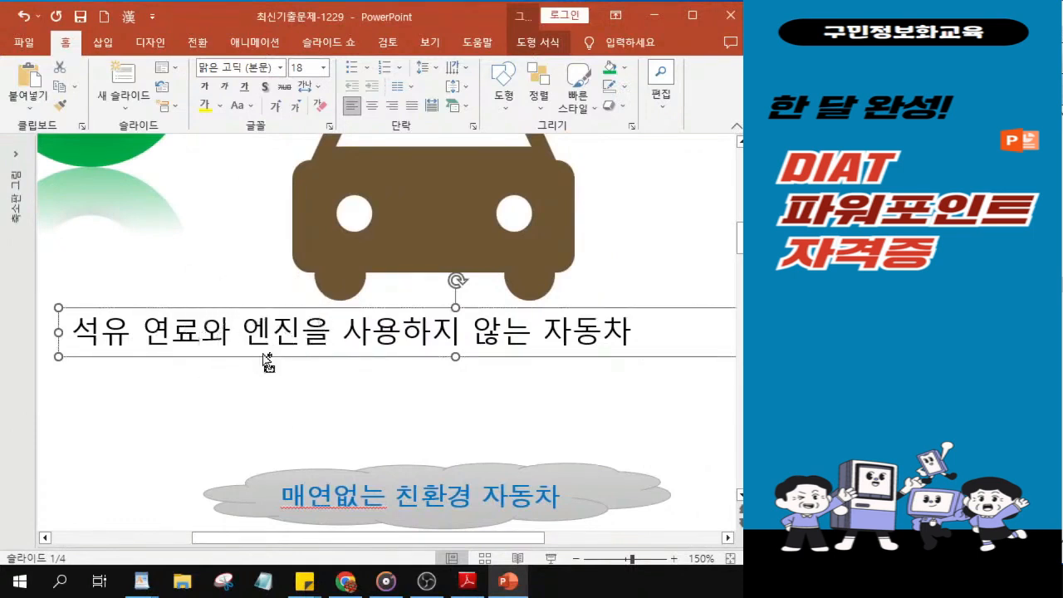
pyautogui.click(262, 356)
pyautogui.click(262, 356)
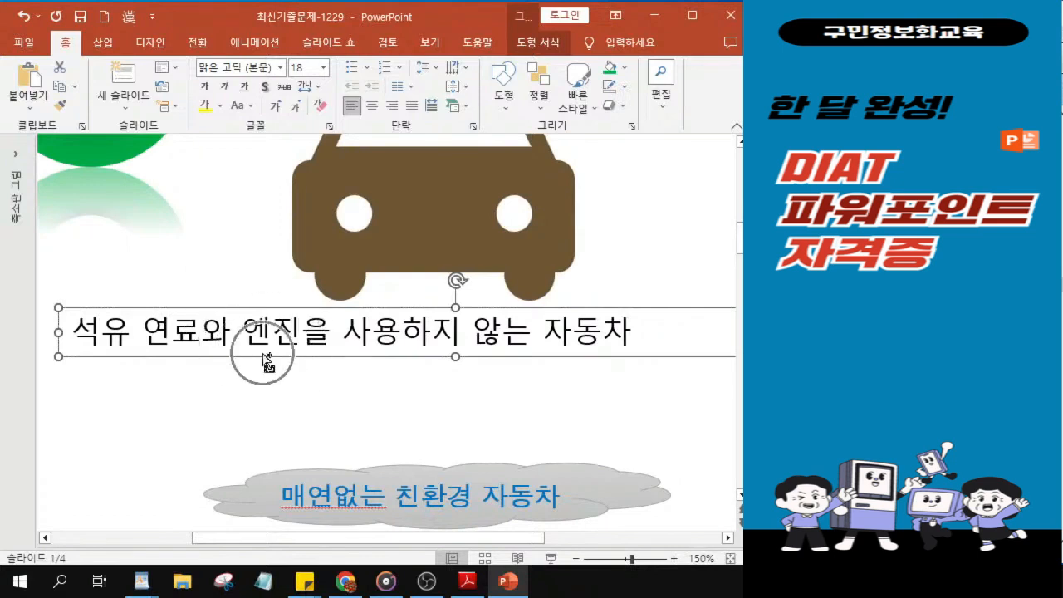
pyautogui.click(263, 355)
pyautogui.click(263, 355)
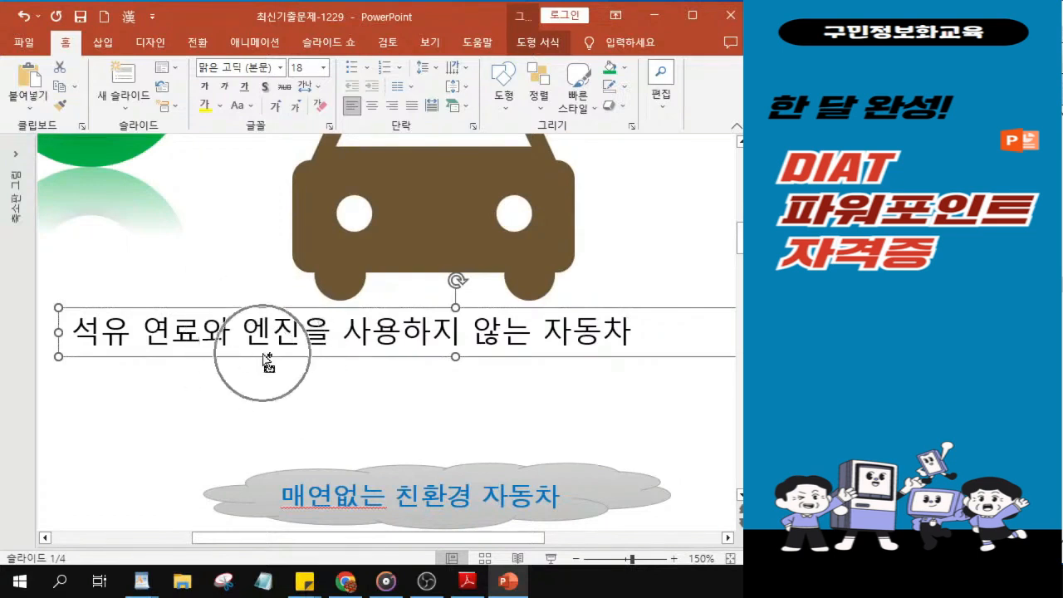
pyautogui.click(264, 357)
pyautogui.click(264, 357)
# Step: Set the description text box's font to 돋움
pyautogui.click(282, 73)
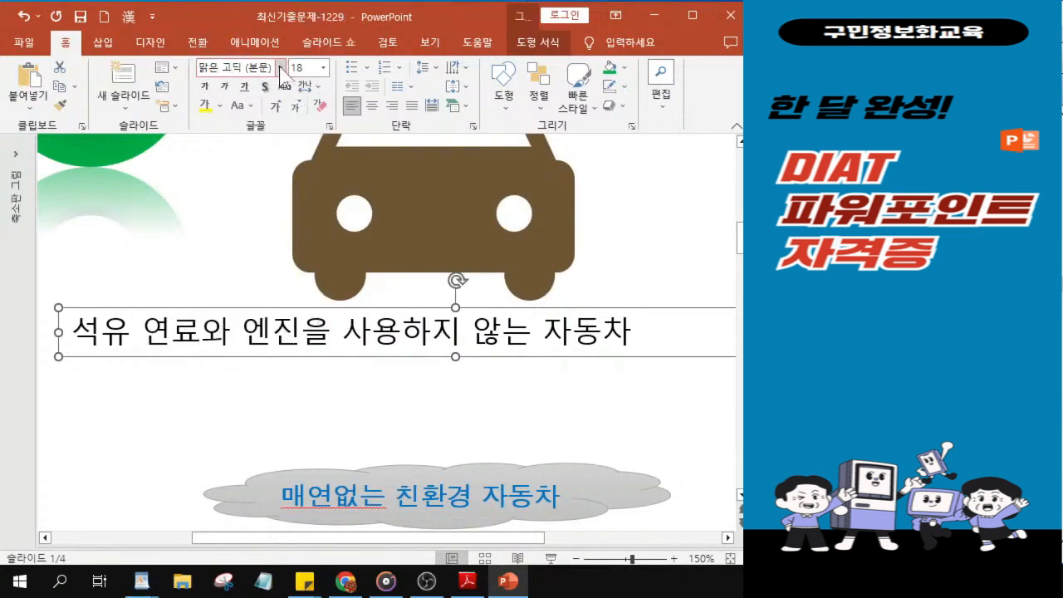
pyautogui.click(282, 70)
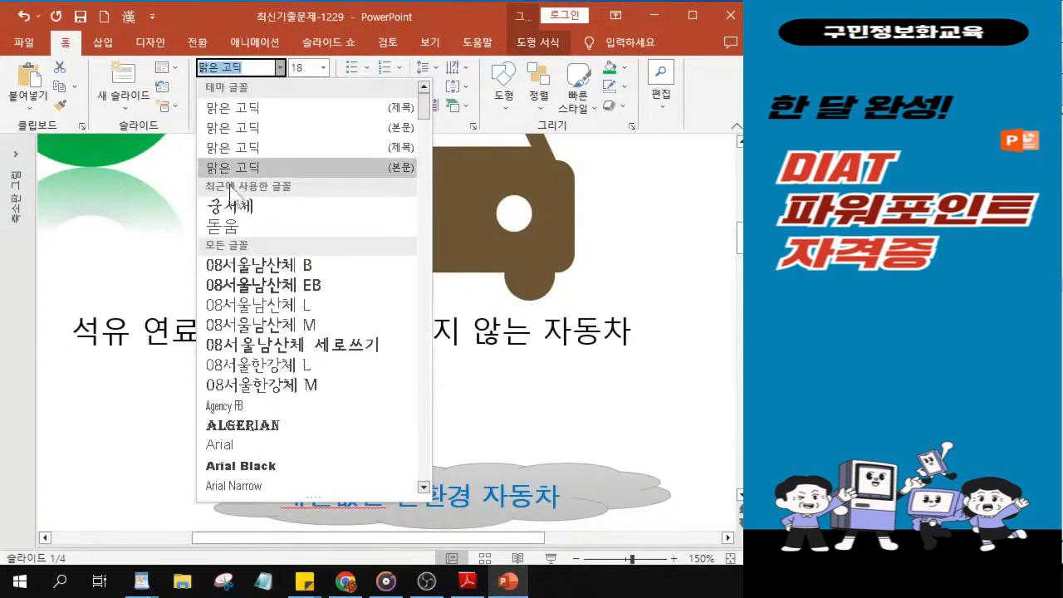
pyautogui.press('ctrl')
pyautogui.press('ctrl')
pyautogui.press('ctrl')
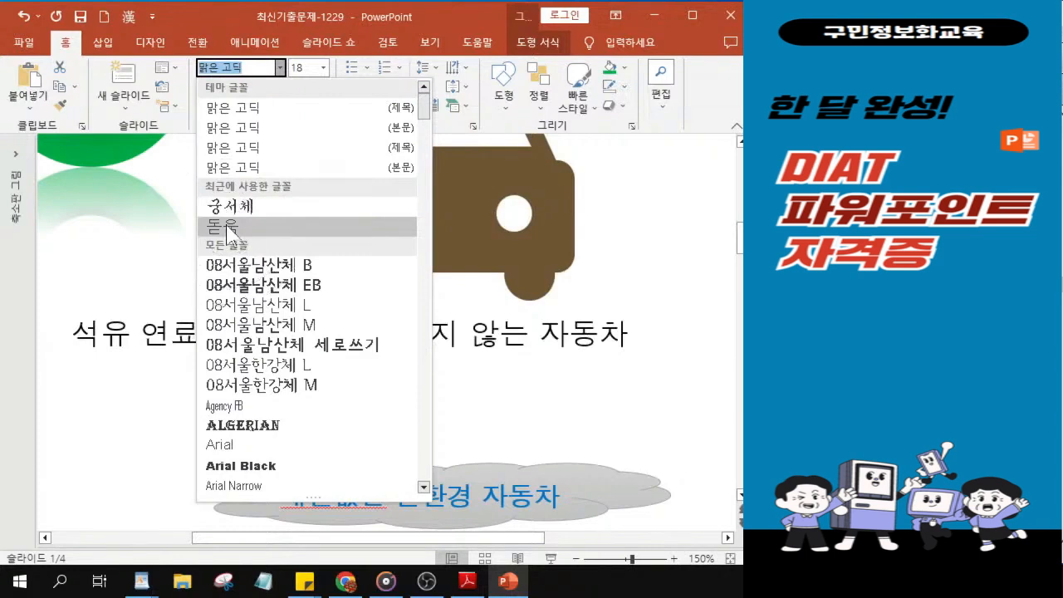
pyautogui.press('ctrl')
pyautogui.press('ctrl')
pyautogui.click(226, 226)
pyautogui.press('ctrl')
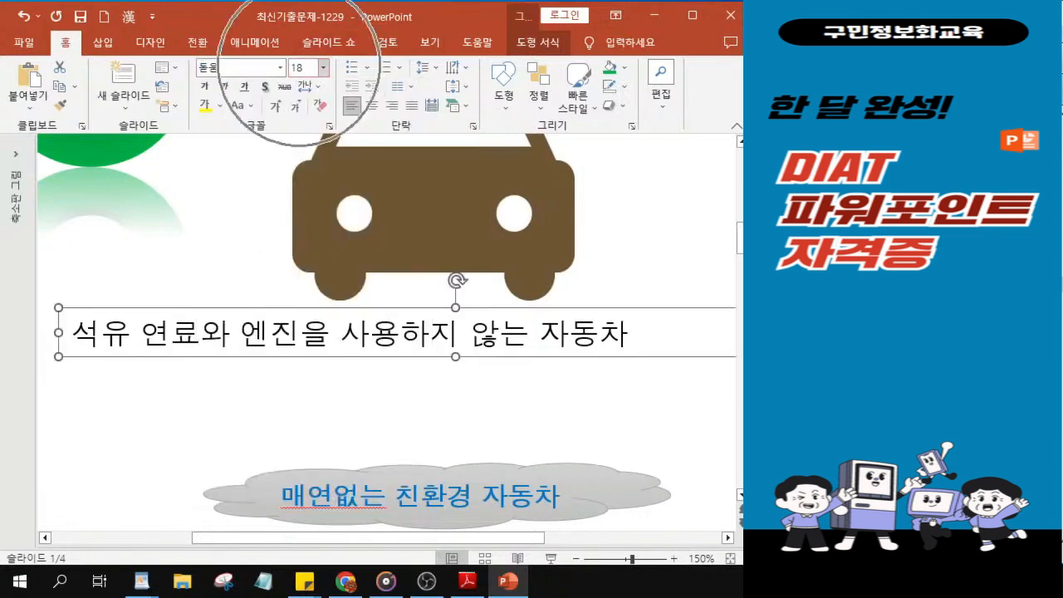
# Step: Set the description text to size 26 and make it bold and underlined
pyautogui.click(301, 68)
pyautogui.write('26')
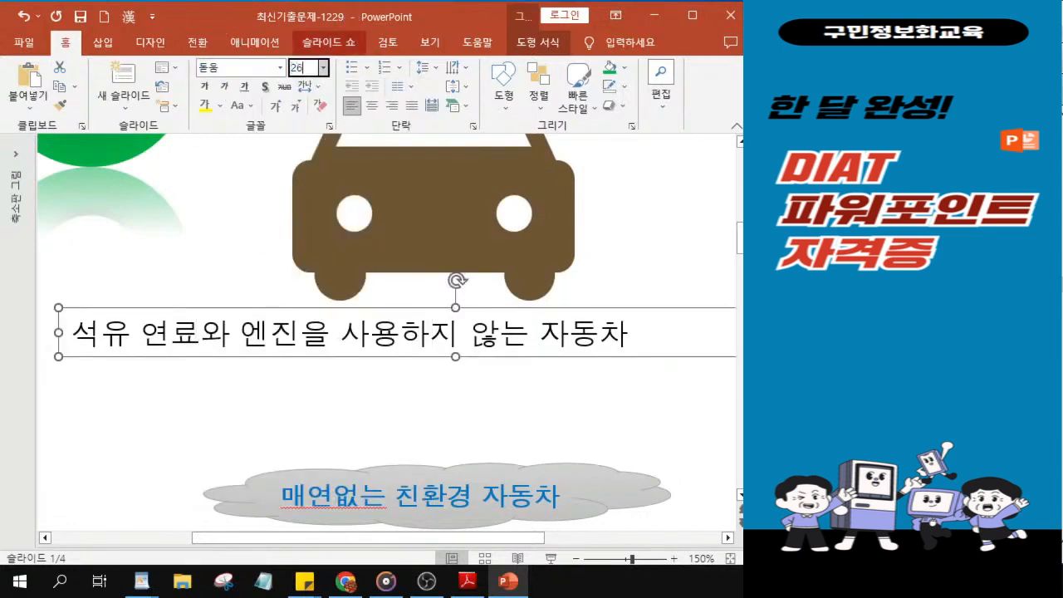
pyautogui.press('Return')
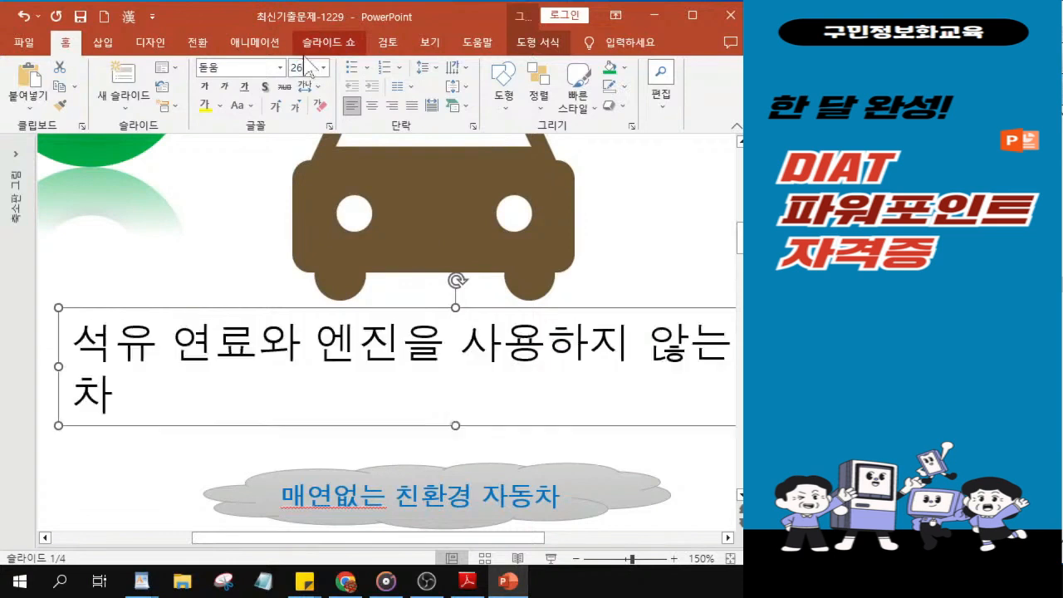
pyautogui.click(204, 87)
pyautogui.click(244, 87)
pyautogui.press('ctrl')
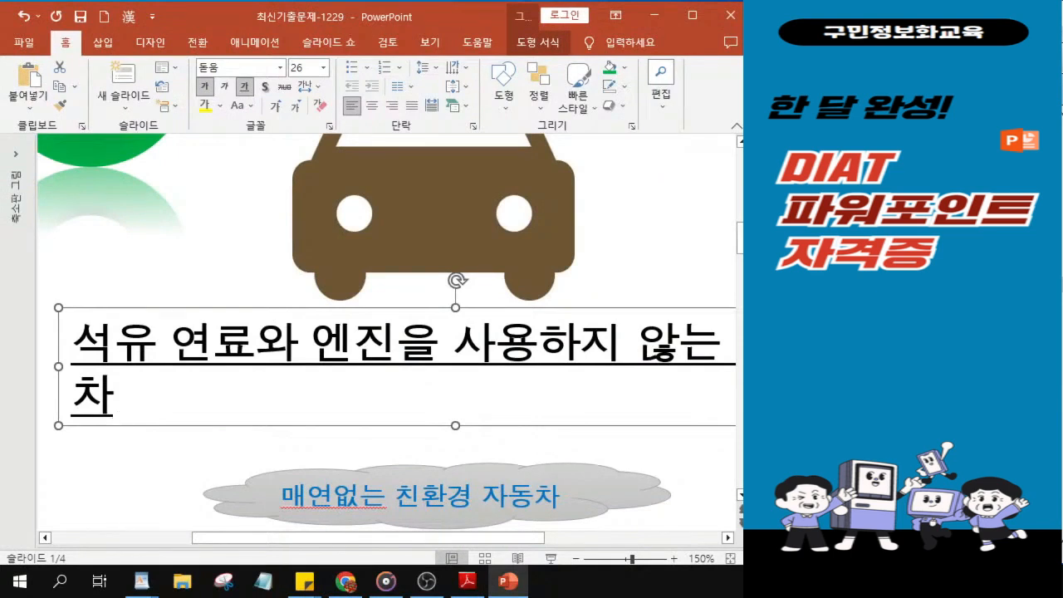
# Step: Widen the description text box so its sentence fits on one line, and move it down to just above the gray cloud
pyautogui.scroll(-8, 635, 490)
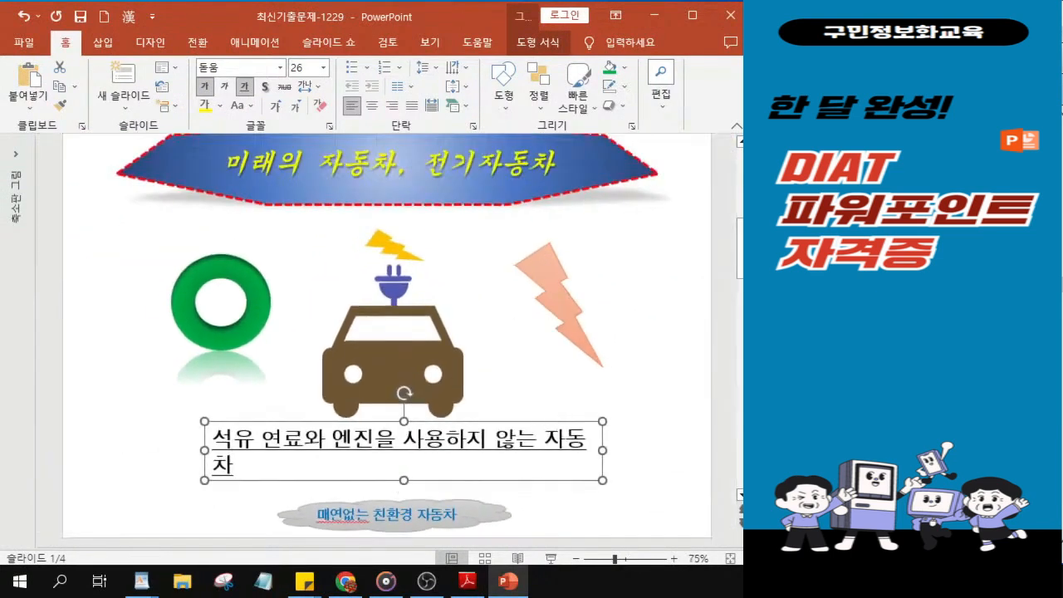
pyautogui.moveTo(603, 450); pyautogui.dragTo(637, 449)
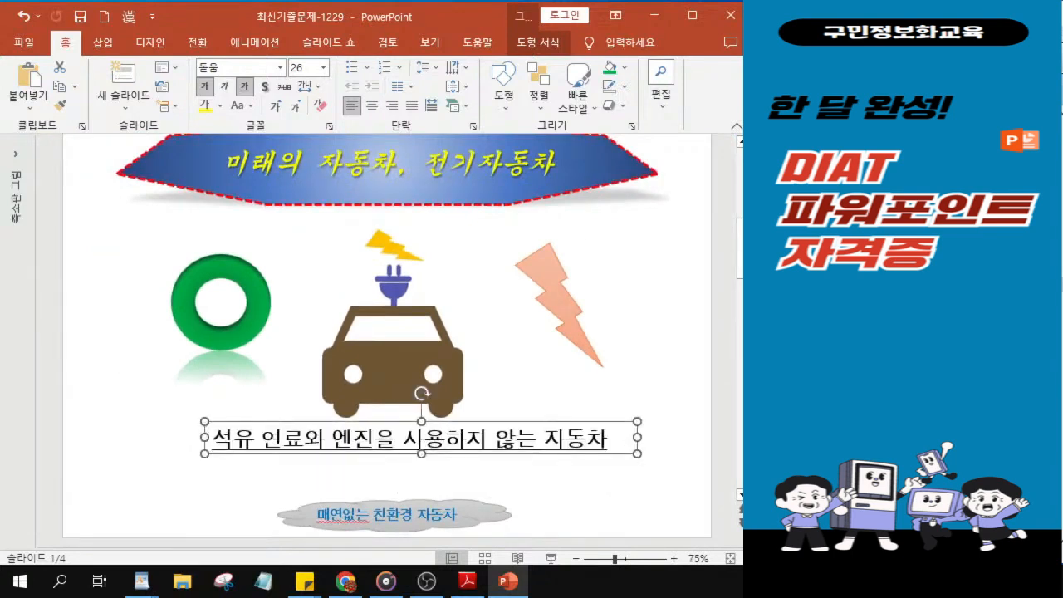
pyautogui.moveTo(384, 456); pyautogui.dragTo(371, 485)
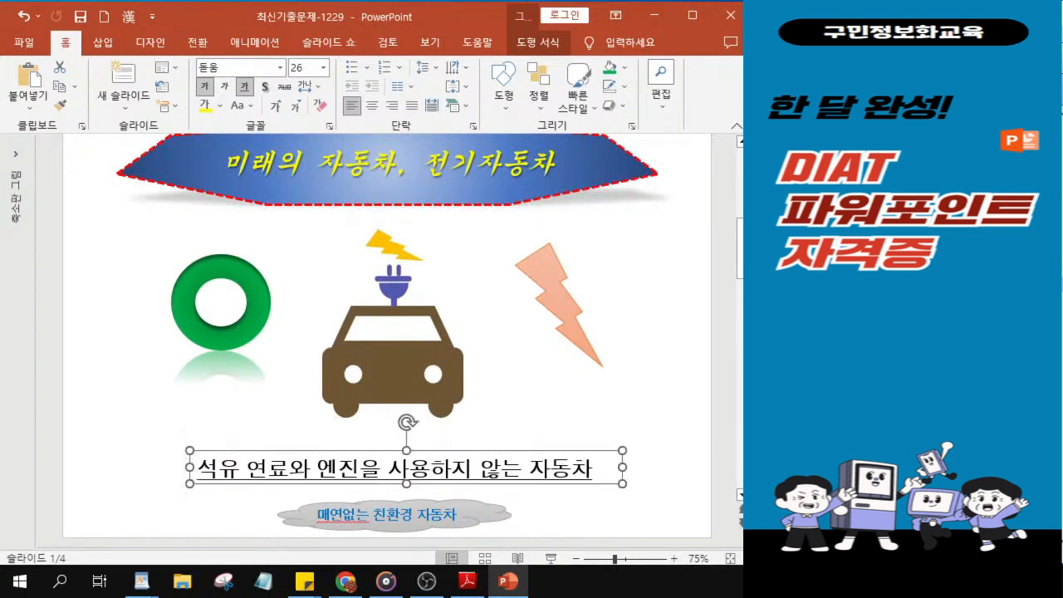
pyautogui.click(375, 488)
pyautogui.click(373, 476)
pyautogui.click(364, 483)
pyautogui.click(364, 483)
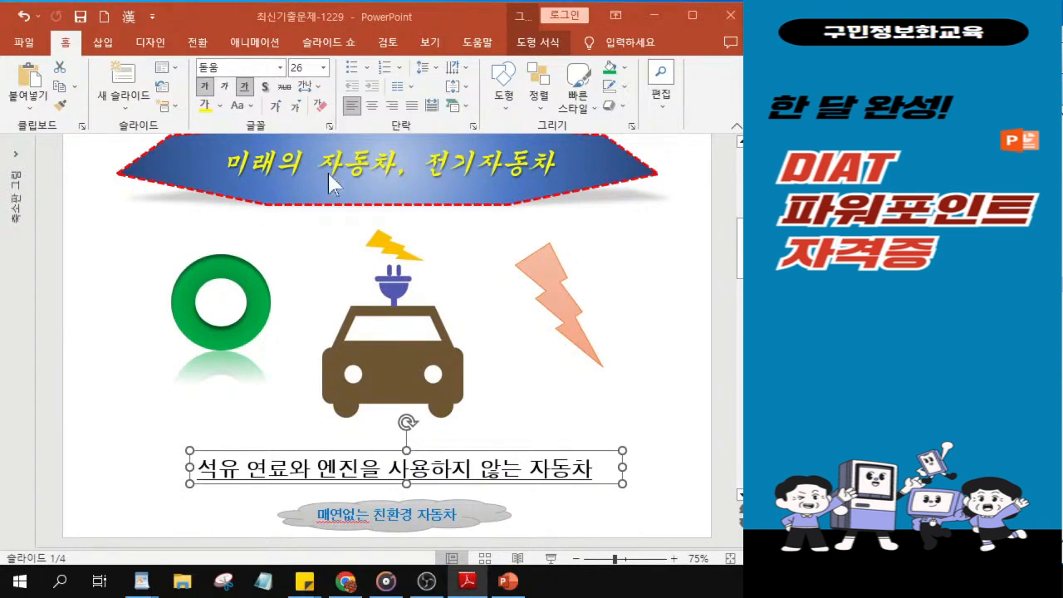
# Step: Maximize the presentation window and apply the 올라오기 animation to the blue title shape
pyautogui.click(314, 197)
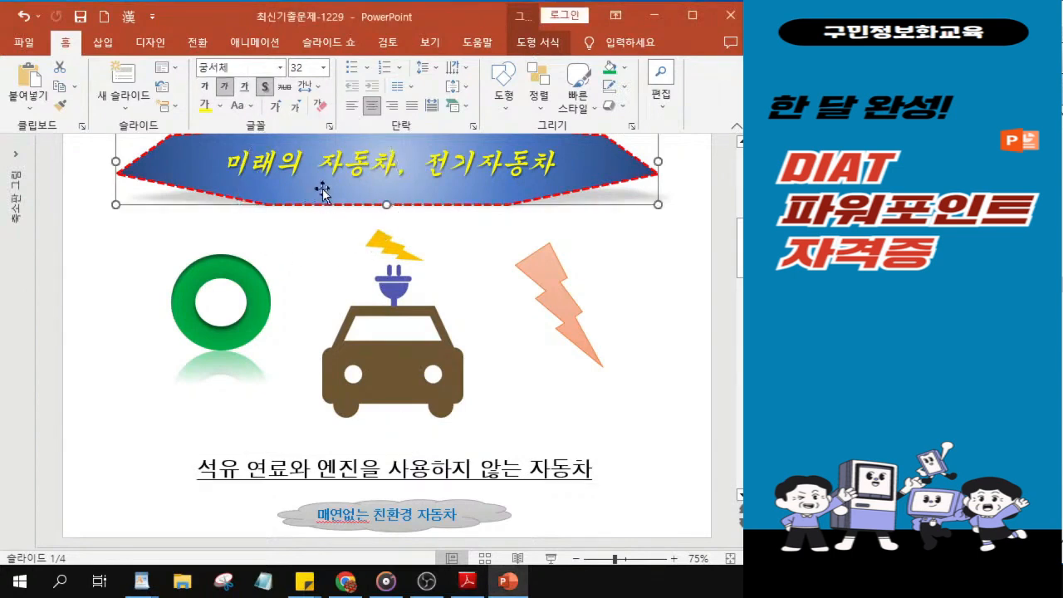
pyautogui.scroll(1, 333, 200)
pyautogui.press('ctrl')
pyautogui.press('ctrl')
pyautogui.press('ctrl')
pyautogui.press('ctrl')
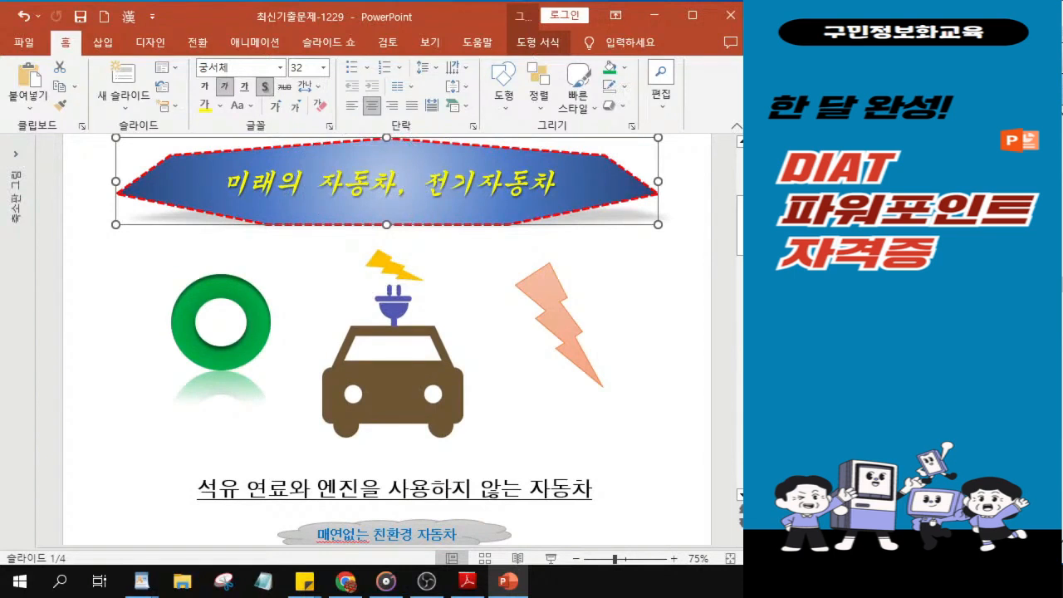
pyautogui.hotkey('alt', 'Tab')
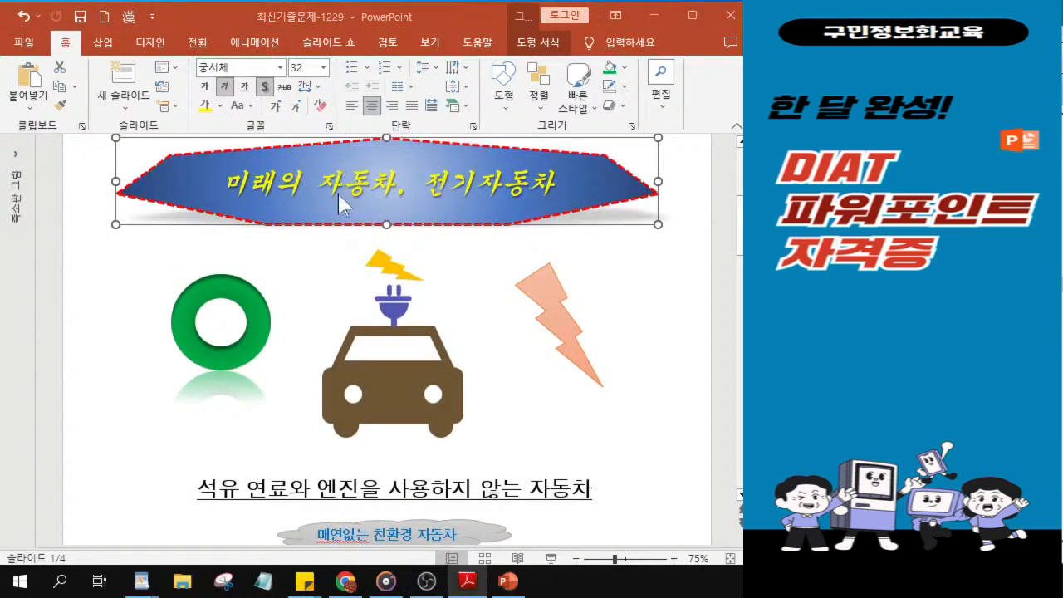
pyautogui.click(257, 41)
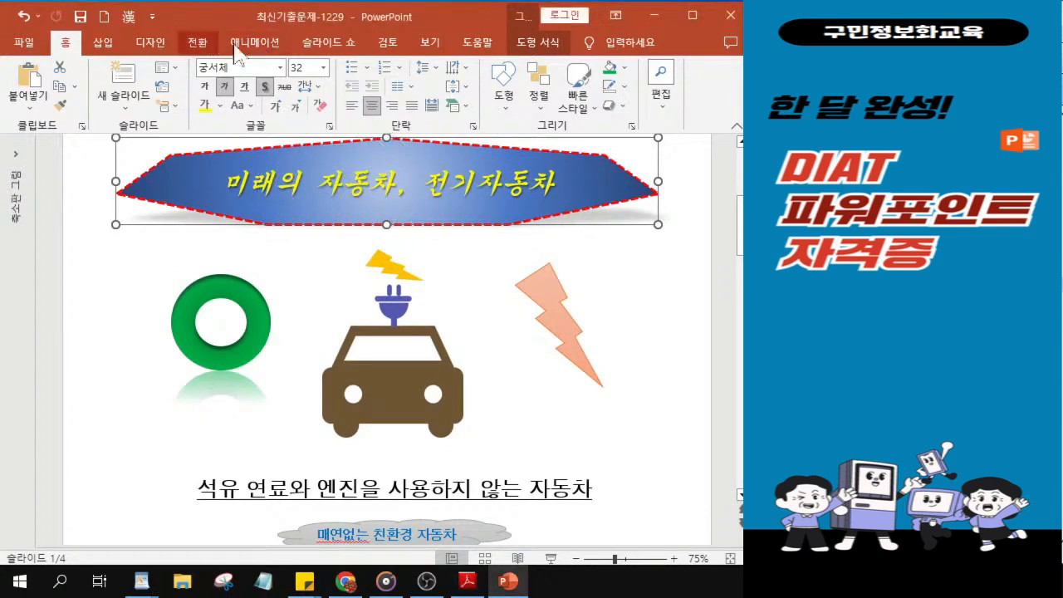
pyautogui.click(241, 45)
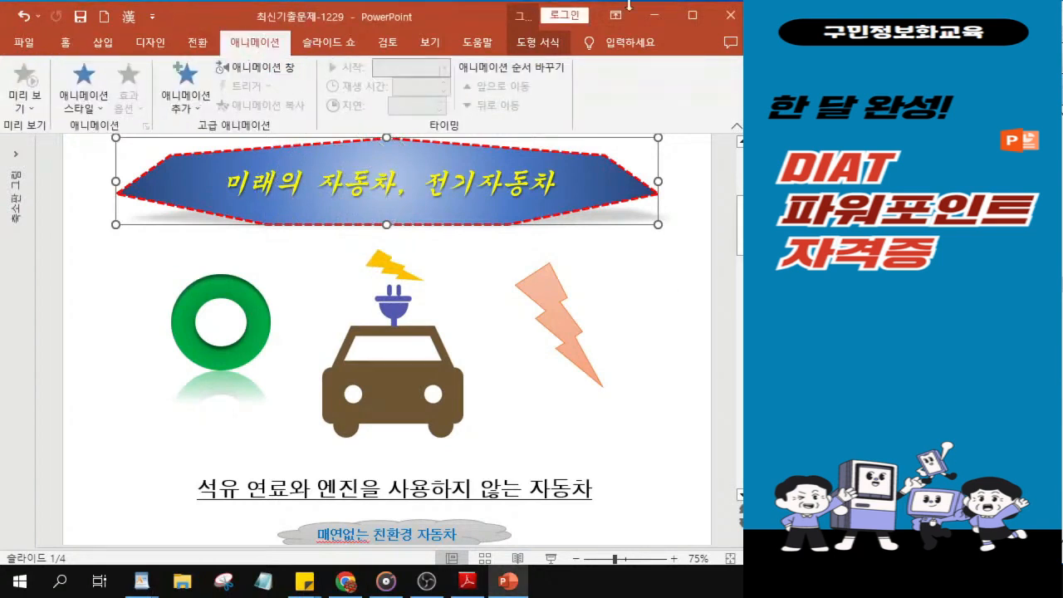
pyautogui.click(692, 14)
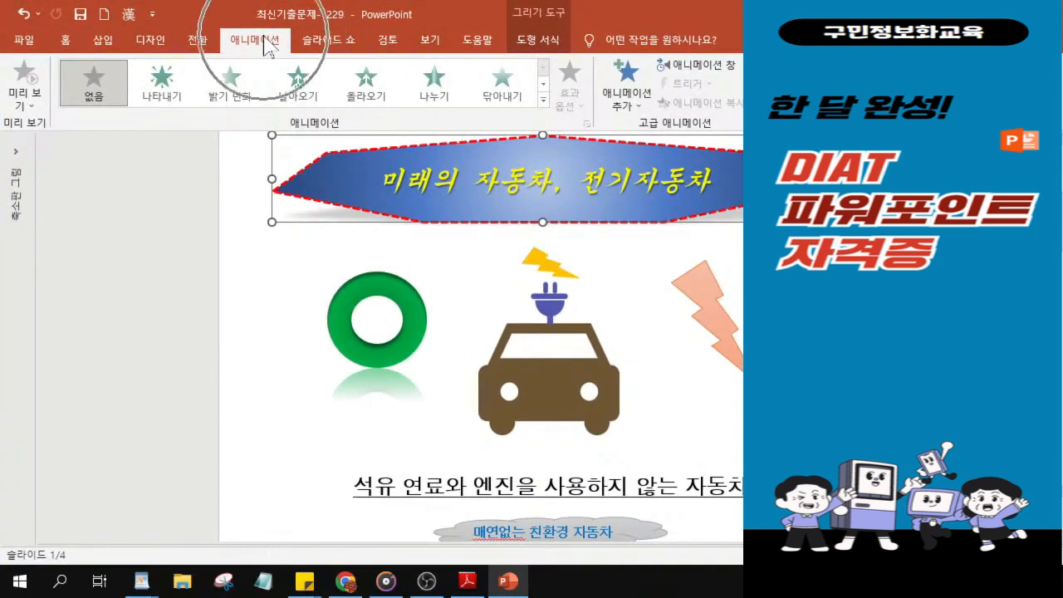
pyautogui.click(369, 93)
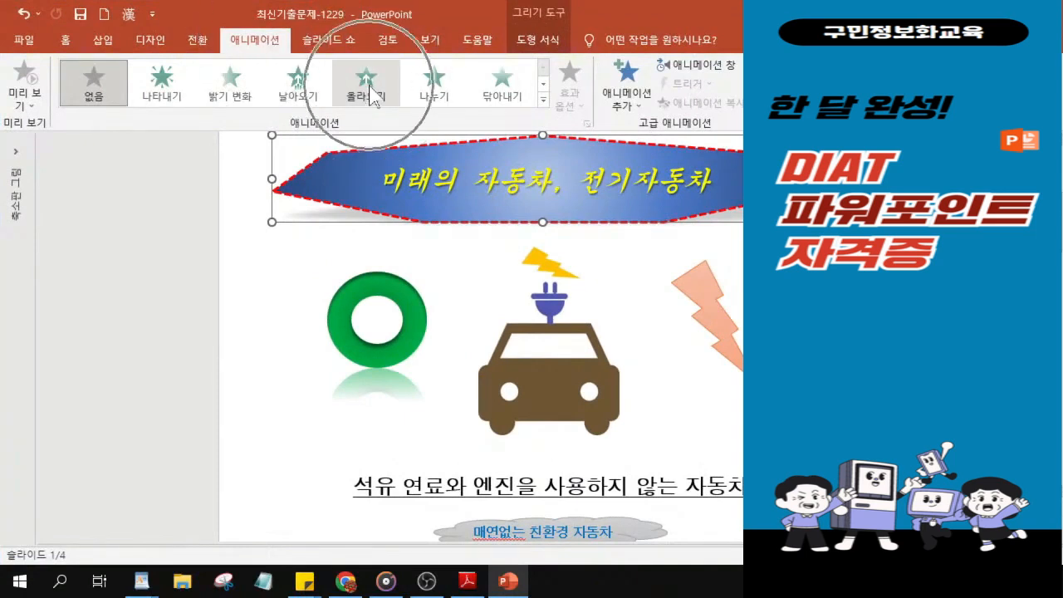
pyautogui.click(371, 94)
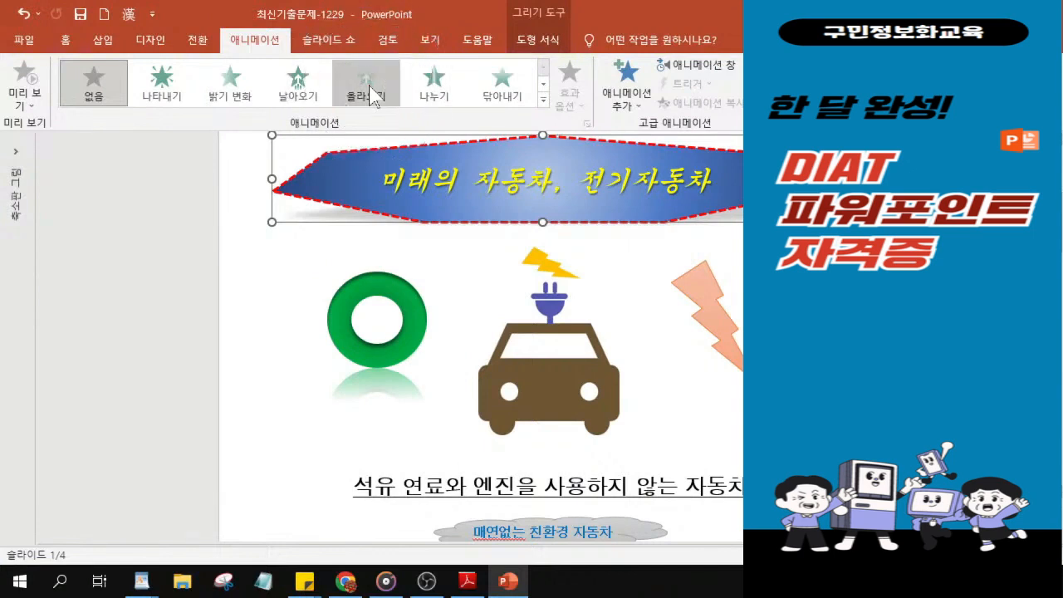
# Step: Apply the 올라오기 animation to the blue title shape and compare the slide's object placement with slide 1 in the exam PDF
pyautogui.click(371, 93)
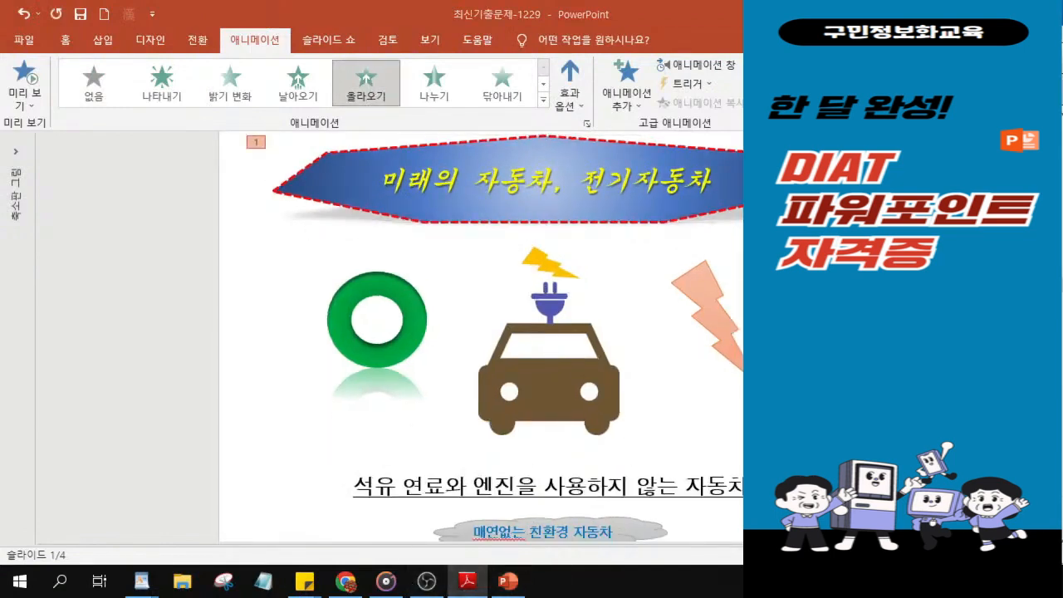
pyautogui.click(468, 582)
pyautogui.scroll(6, 371, 228)
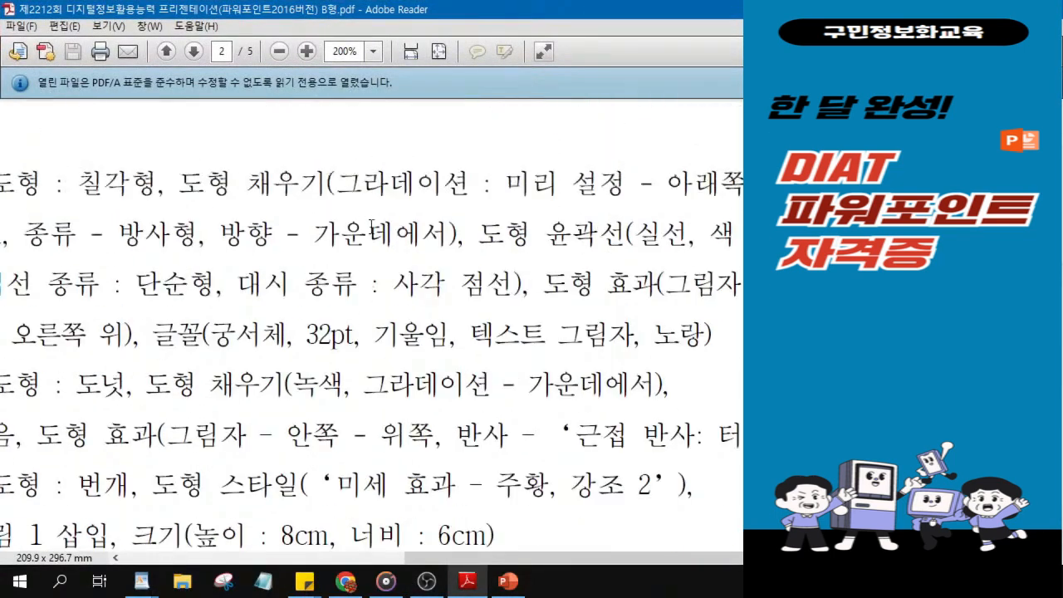
pyautogui.scroll(8, 371, 228)
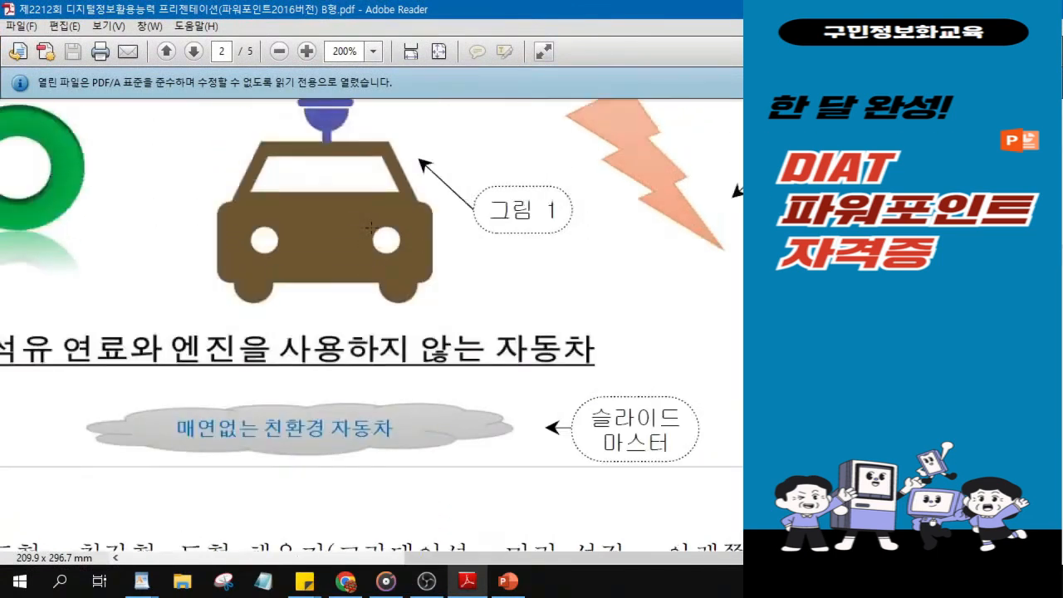
pyautogui.scroll(4, 371, 228)
pyautogui.scroll(-2, 235, 256)
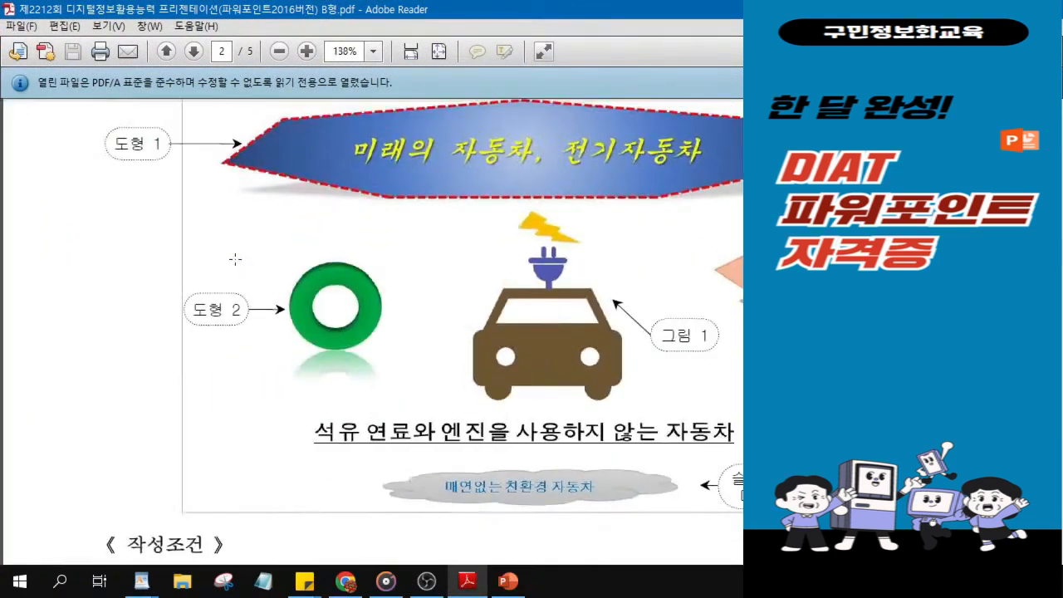
pyautogui.scroll(2, 670, 299)
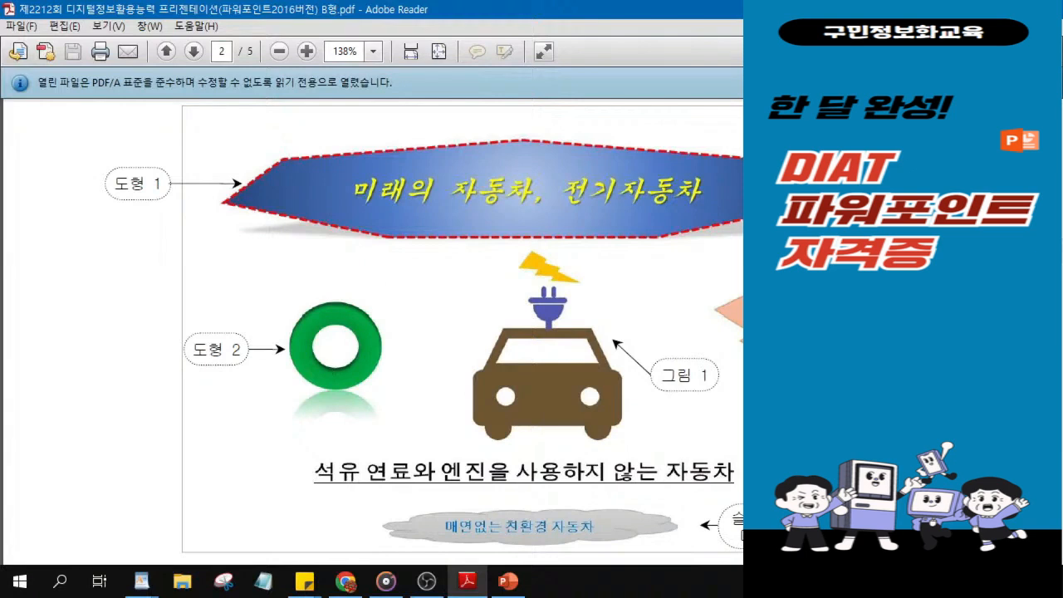
pyautogui.moveTo(697, 15); pyautogui.dragTo(914, 29)
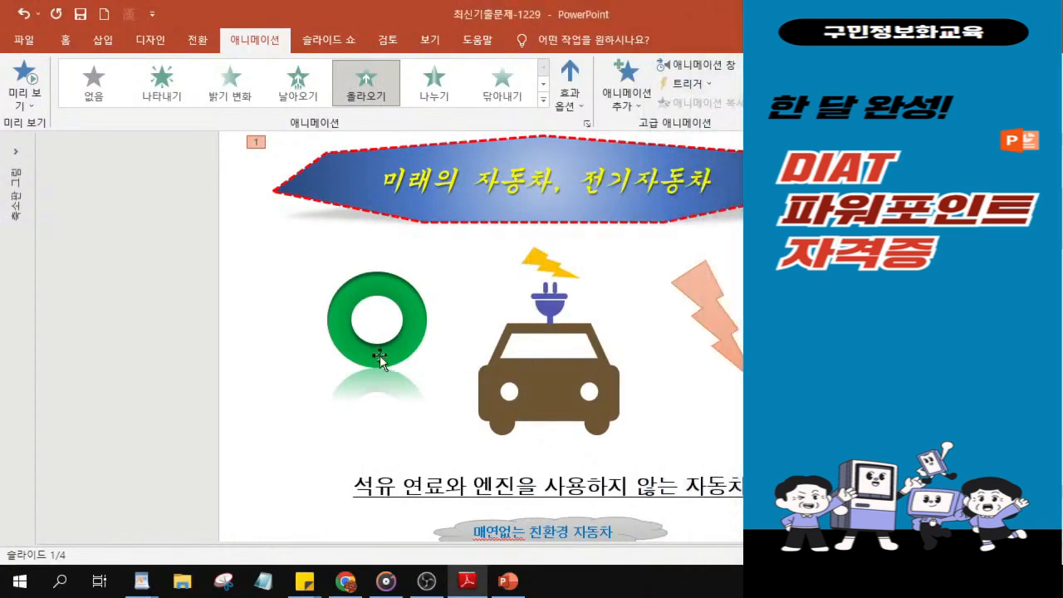
# Step: Move the green donut and the lightning bolt slightly down and the car picture slightly up, and save the presentation
pyautogui.moveTo(373, 356); pyautogui.dragTo(371, 374)
pyautogui.moveTo(739, 360); pyautogui.dragTo(742, 365)
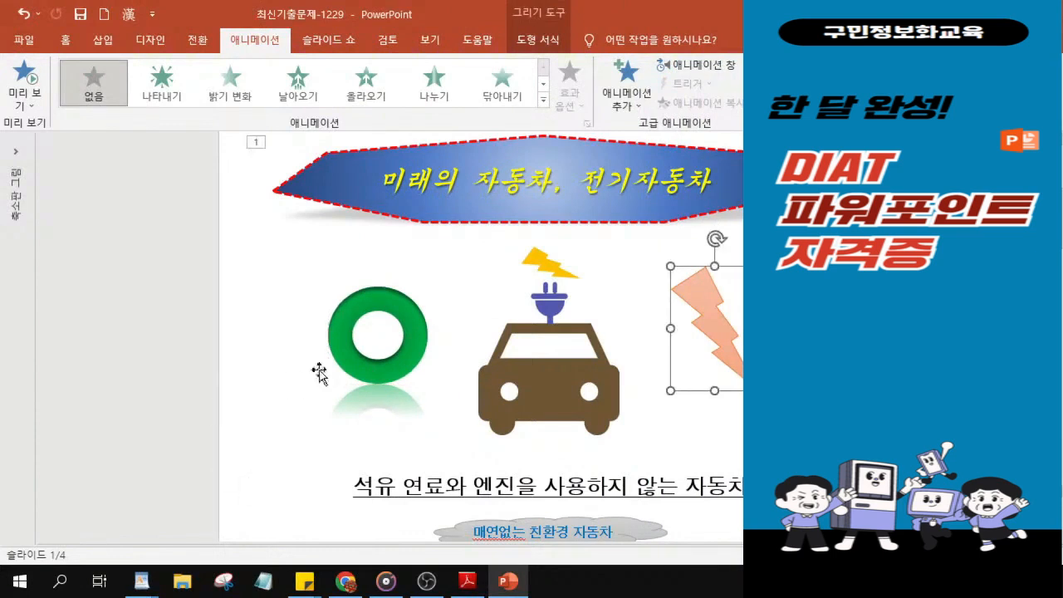
pyautogui.click(530, 386)
pyautogui.moveTo(530, 385); pyautogui.dragTo(561, 399)
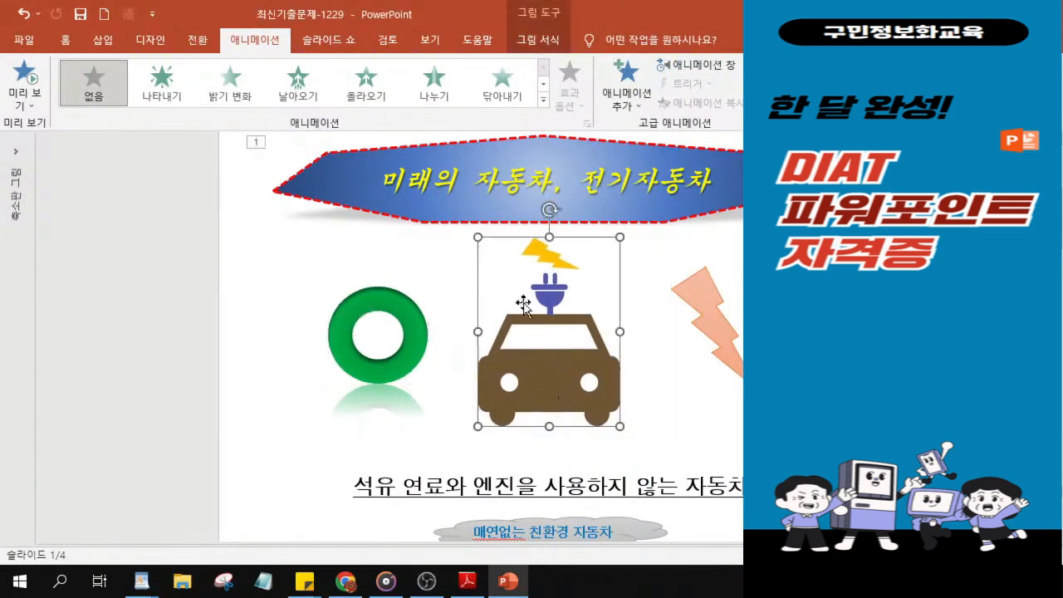
pyautogui.click(80, 17)
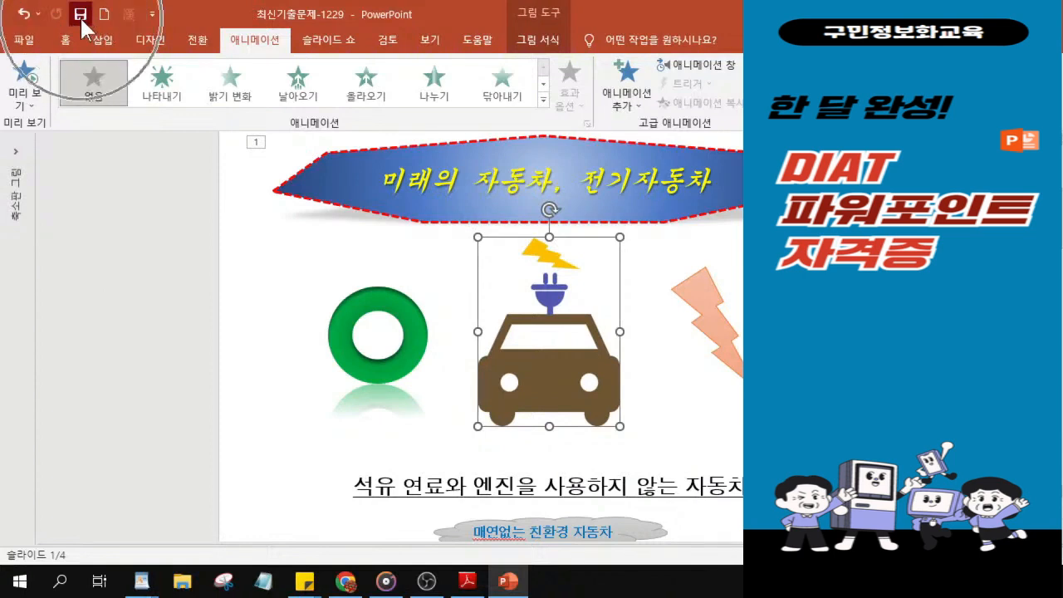
# Step: Expand the slide thumbnails, open slide 2, restore the window to a smaller size, and collapse the thumbnails
pyautogui.click(15, 170)
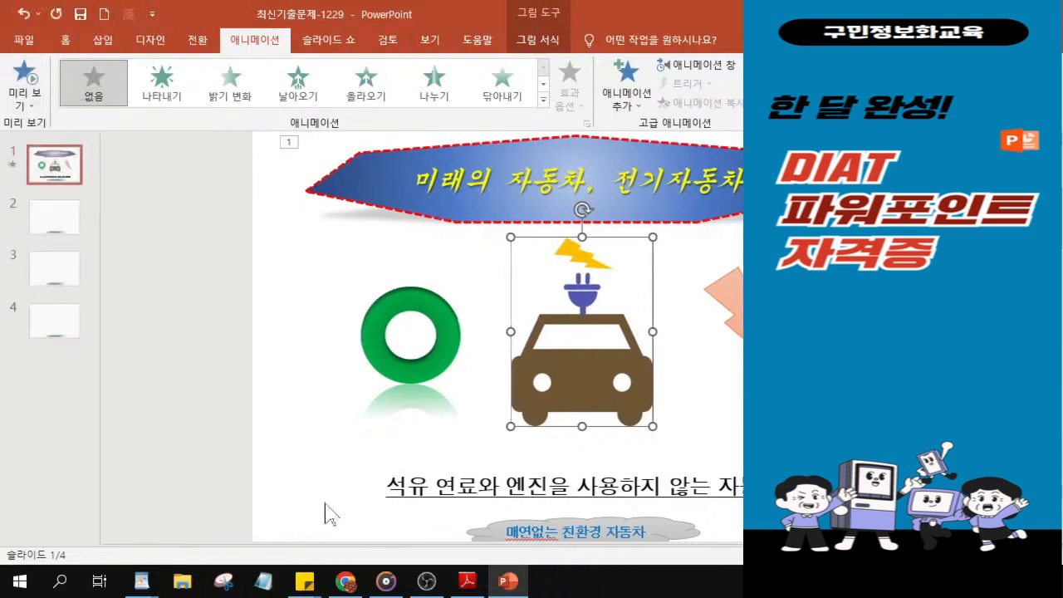
pyautogui.click(65, 225)
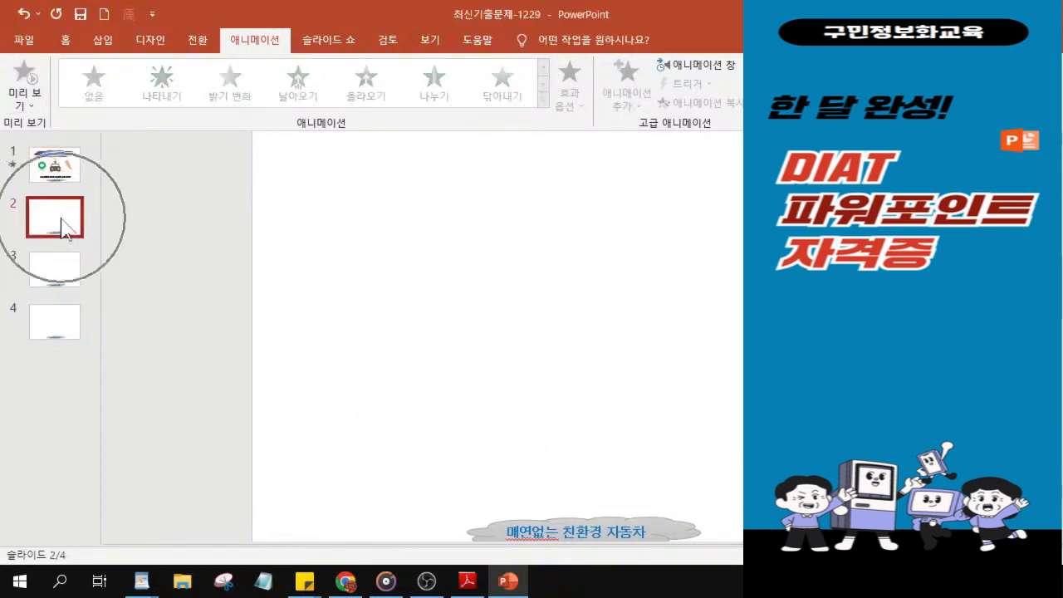
pyautogui.moveTo(560, 24); pyautogui.dragTo(382, 39)
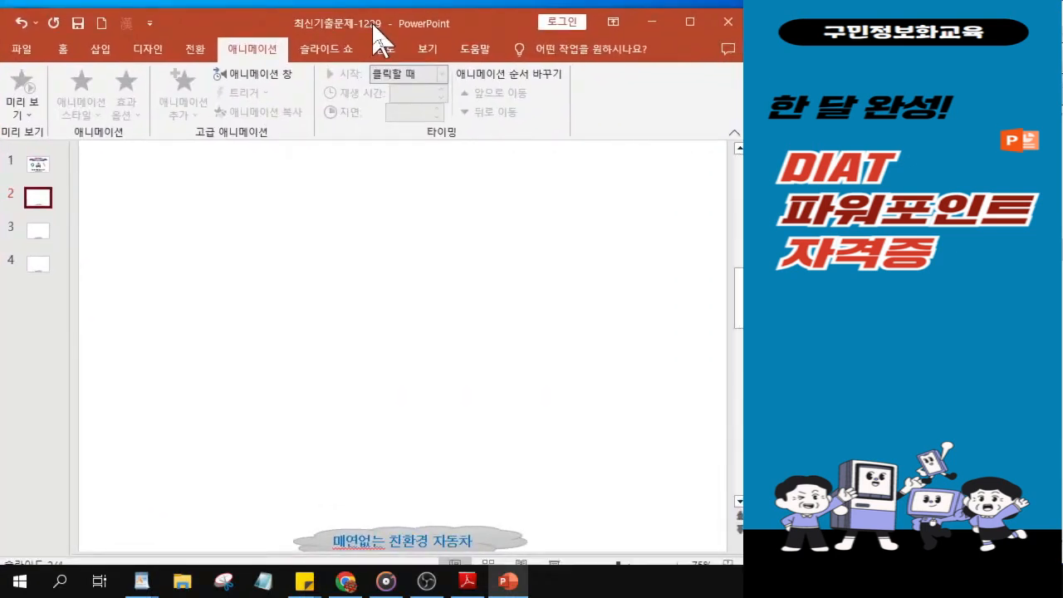
pyautogui.click(40, 200)
pyautogui.keyDown('ctrl'); pyautogui.click(40, 200); pyautogui.keyUp('ctrl')
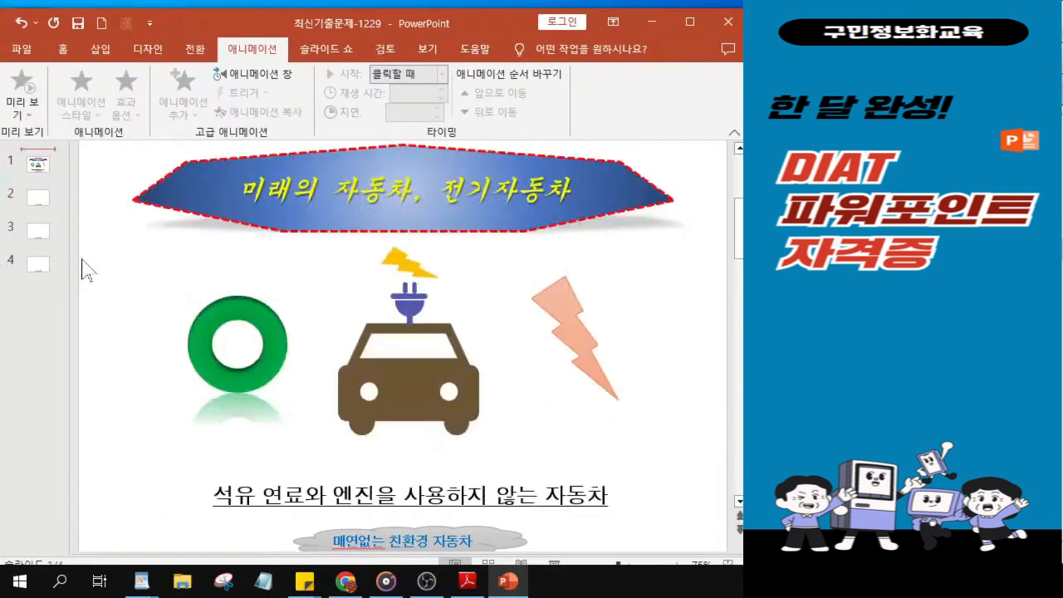
pyautogui.click(32, 201)
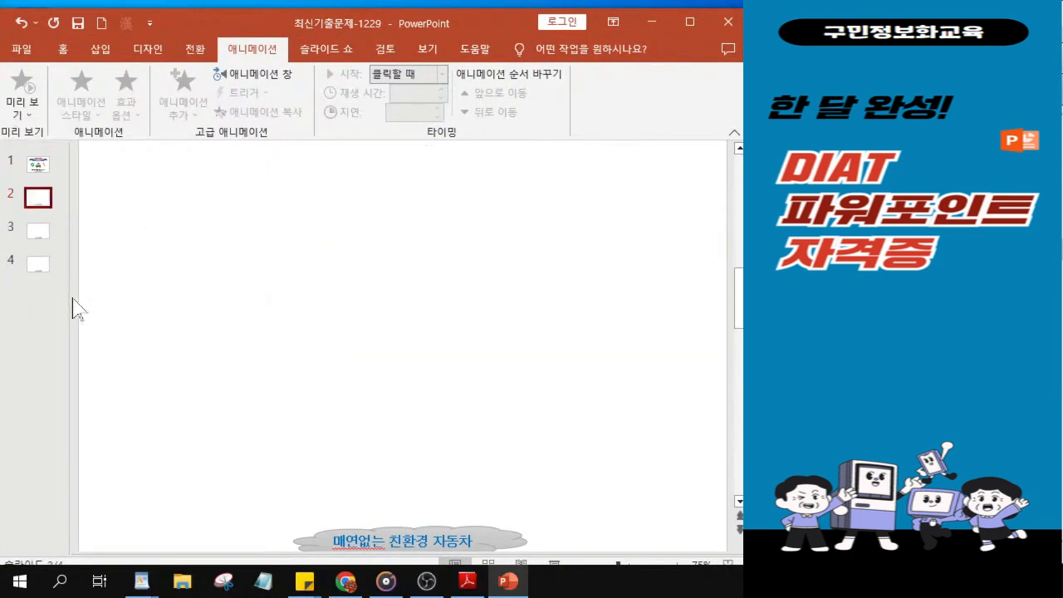
pyautogui.moveTo(58, 296); pyautogui.dragTo(11, 302)
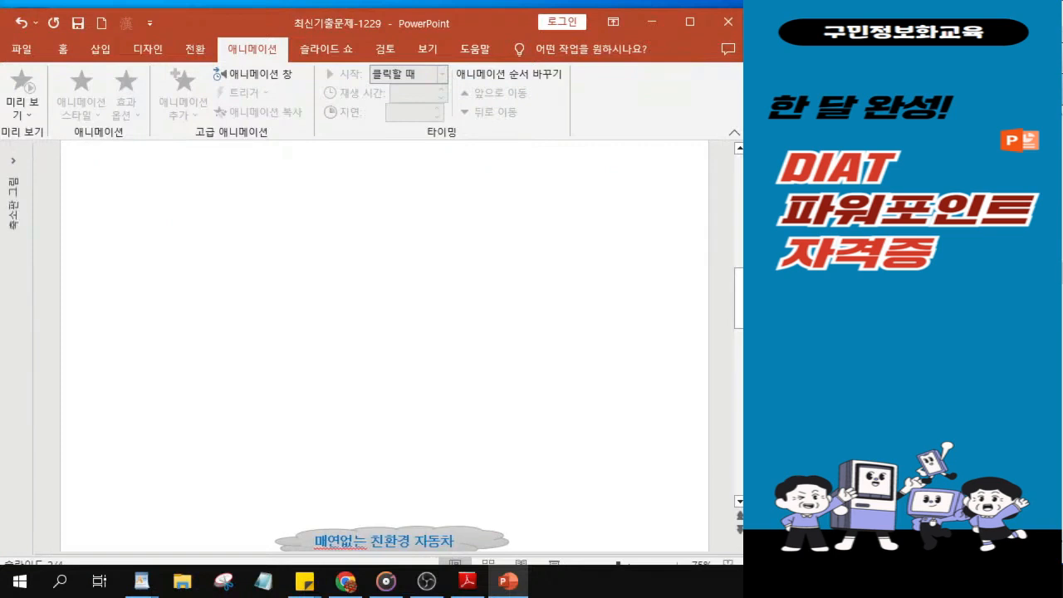
# Step: Switch to the exam PDF and examine the 슬라이드2 output layout: its title, left-hand shapes, circular diagram and action button
pyautogui.hotkey('alt', 'Tab')
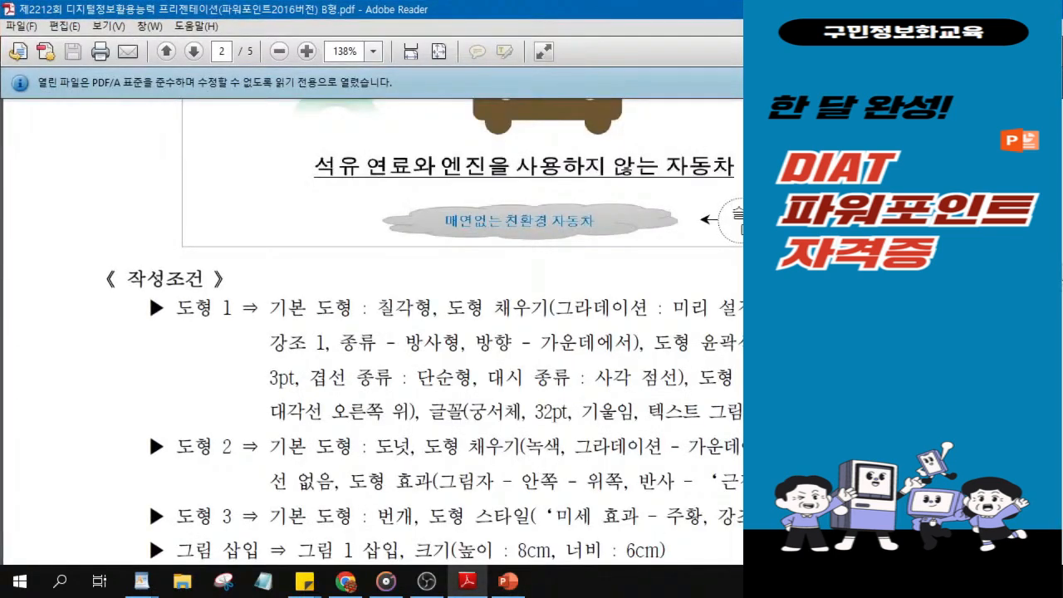
pyautogui.scroll(-8, 372, 333)
pyautogui.scroll(2, 372, 332)
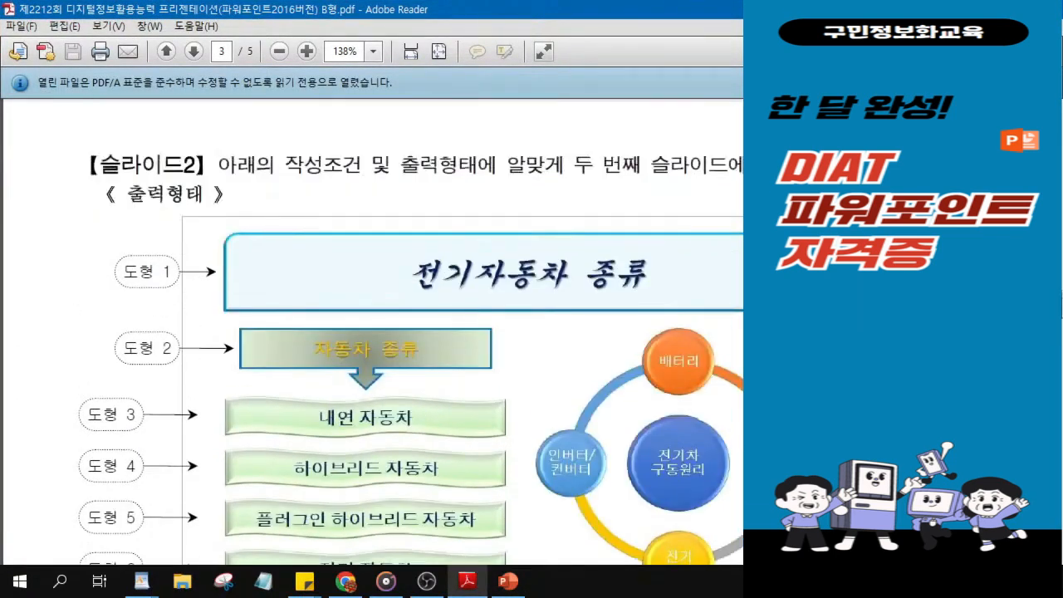
pyautogui.scroll(-1, 306, 528)
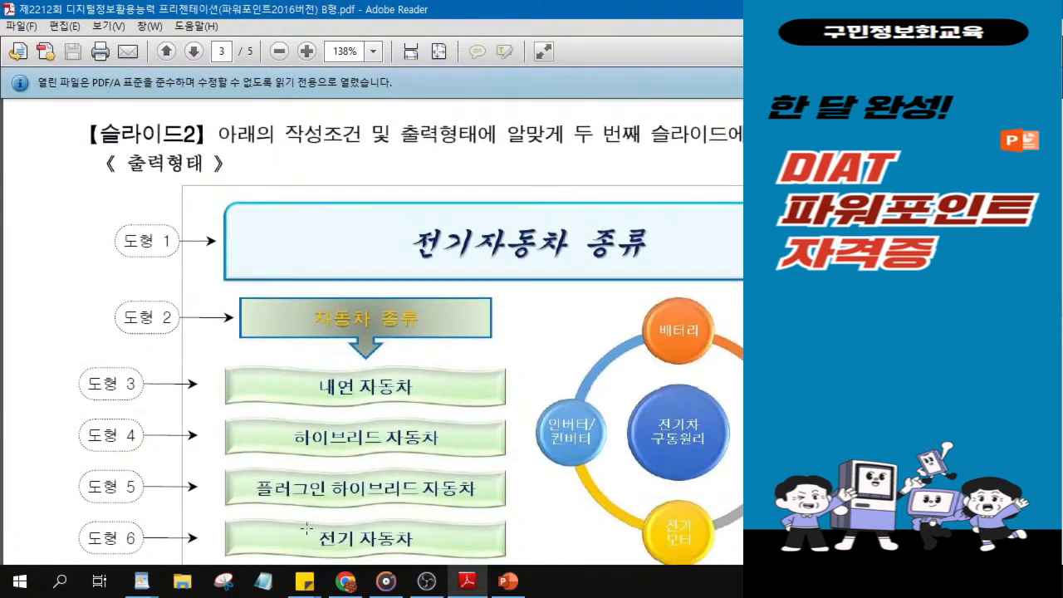
pyautogui.scroll(-2, 492, 425)
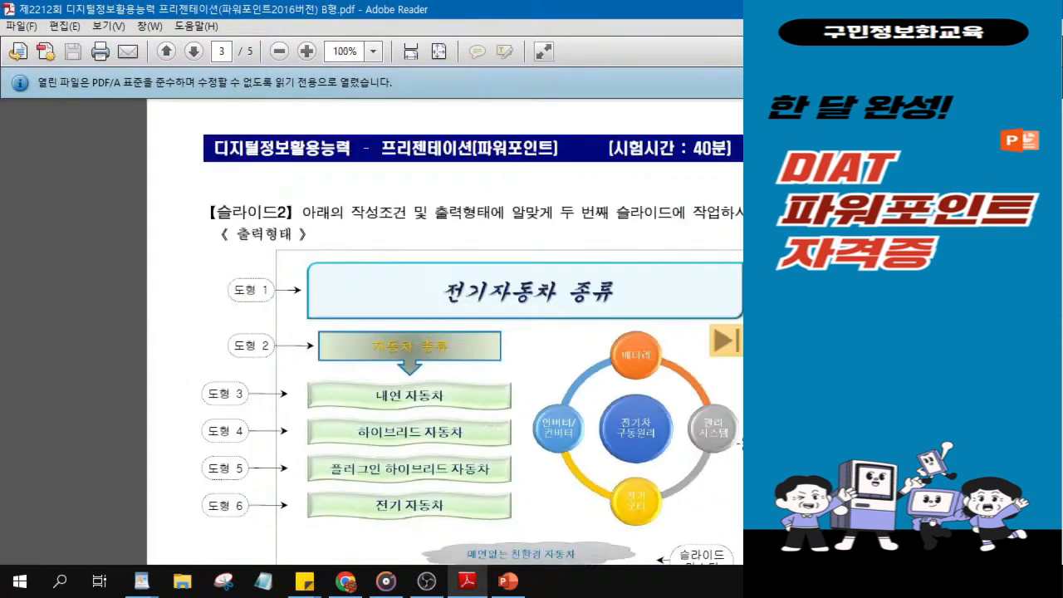
pyautogui.scroll(-2, 738, 444)
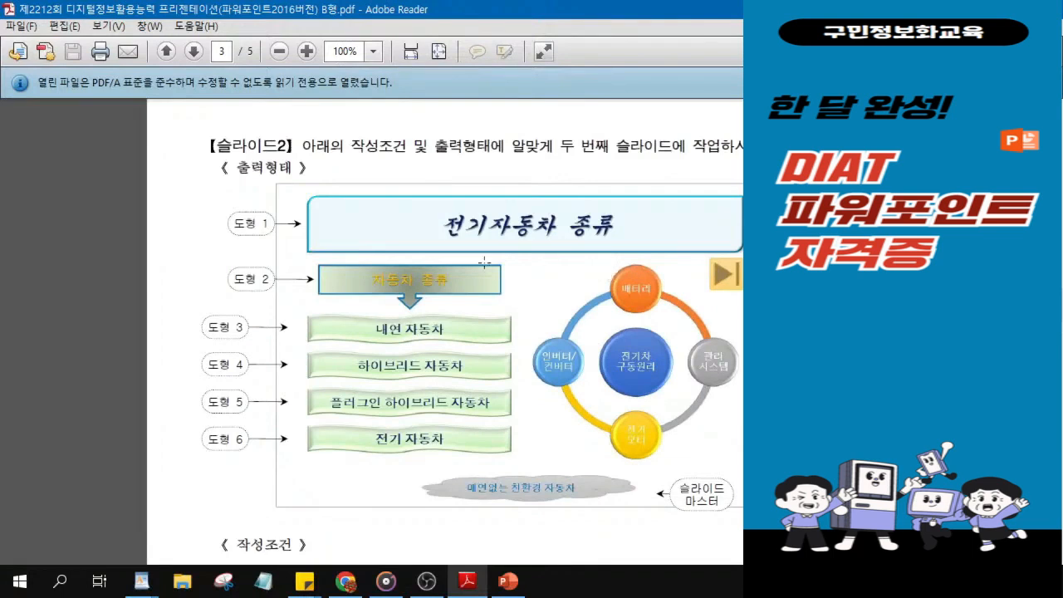
pyautogui.click(401, 231)
pyautogui.click(415, 226)
pyautogui.click(394, 292)
pyautogui.click(378, 456)
pyautogui.click(378, 455)
pyautogui.click(378, 455)
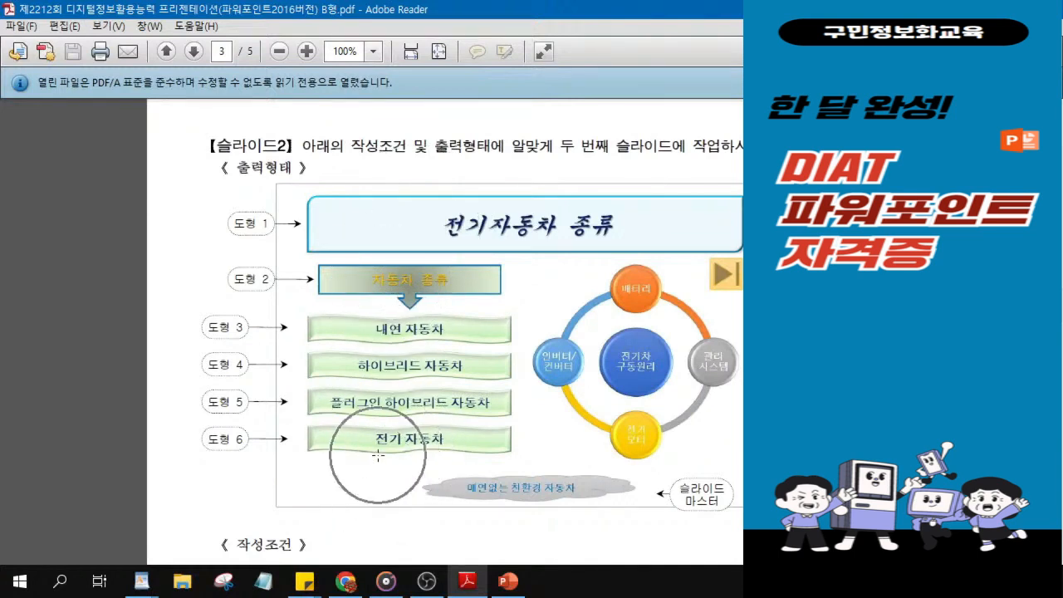
pyautogui.click(736, 290)
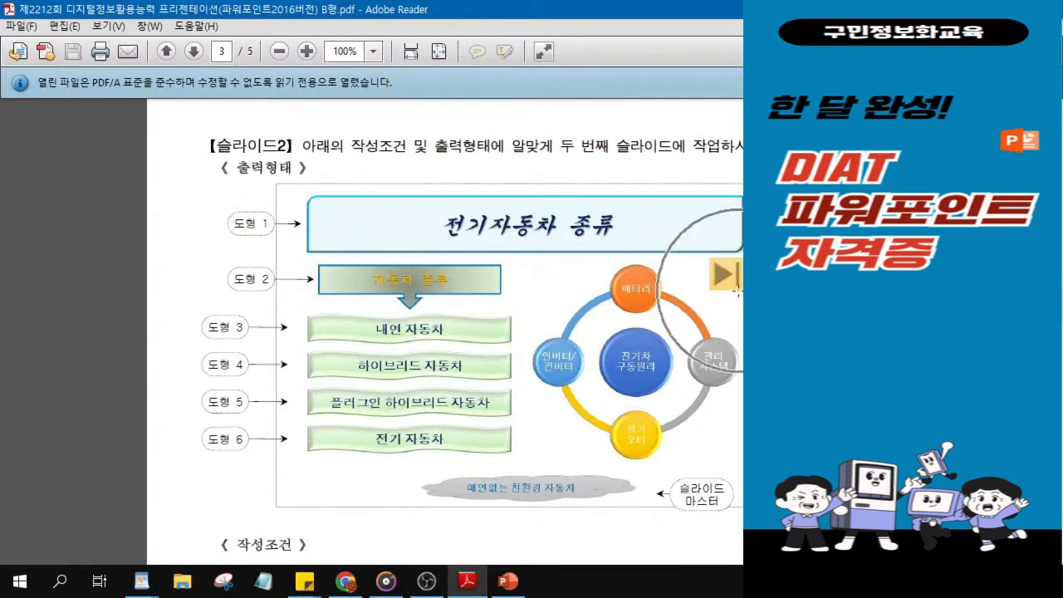
pyautogui.click(644, 381)
pyautogui.click(642, 374)
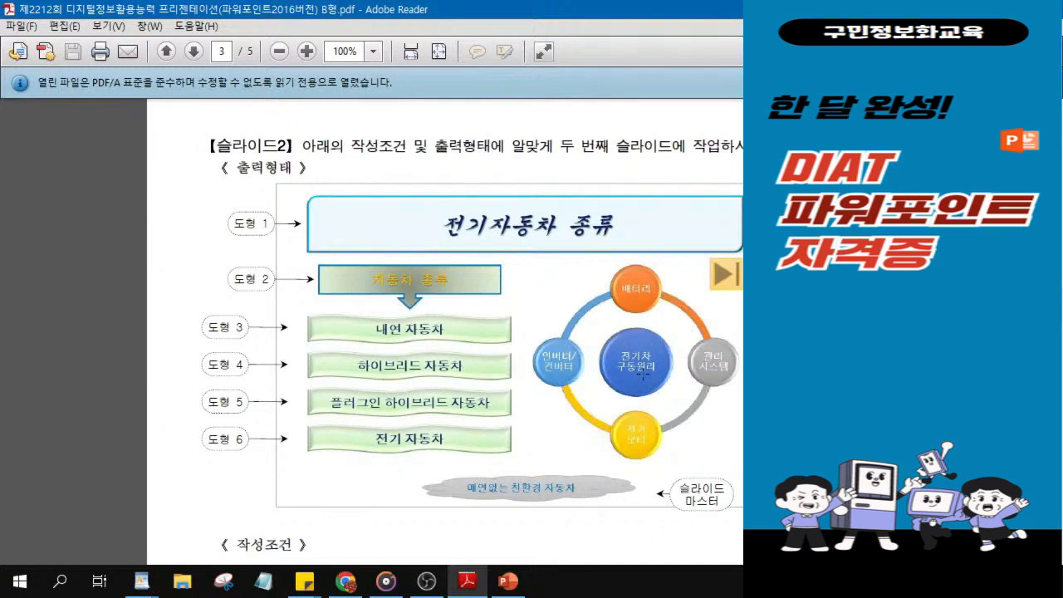
pyautogui.click(548, 245)
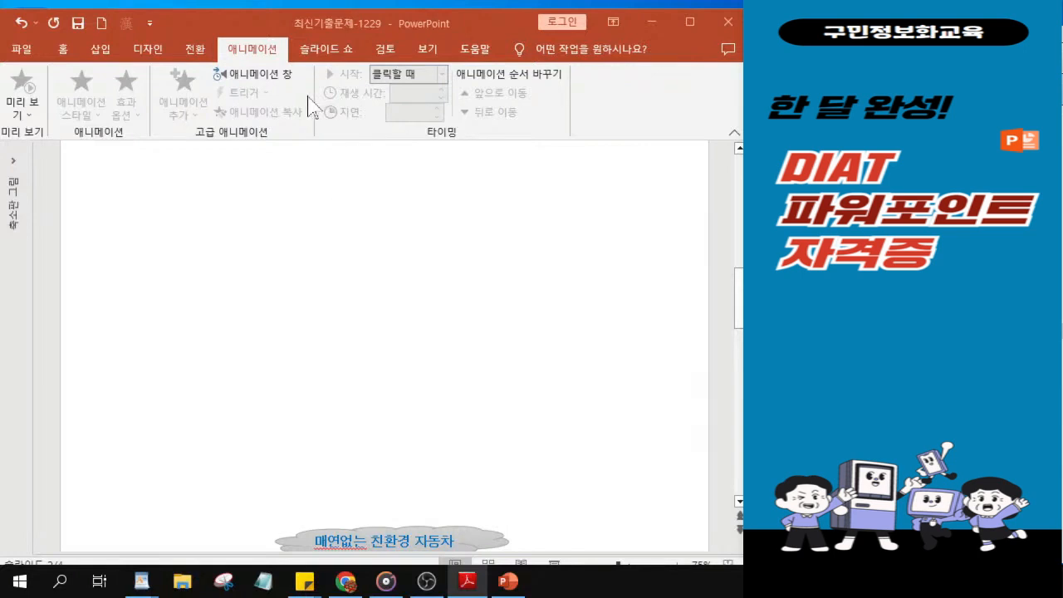
# Step: Draw a wide 사각형: 둥근 대각선 방향 shape across the upper part of slide 2 as the title shape
pyautogui.click(66, 53)
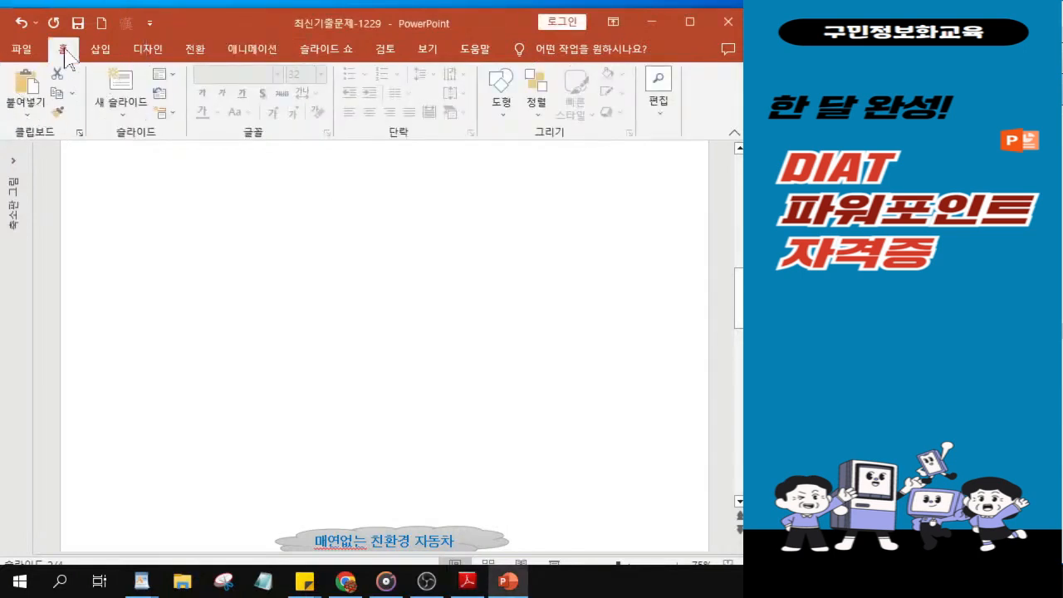
pyautogui.click(504, 117)
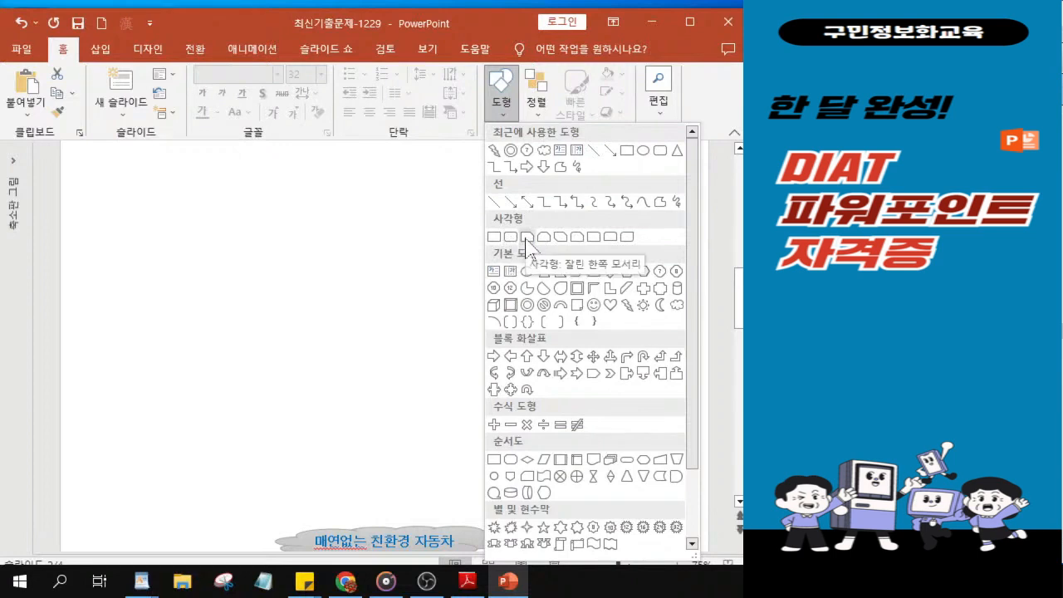
pyautogui.click(628, 238)
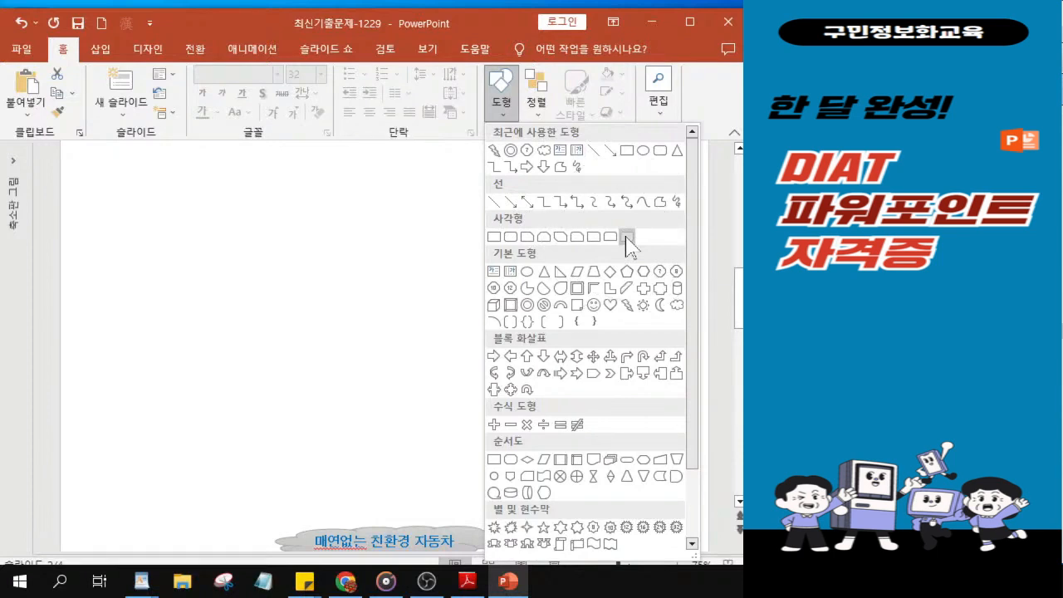
pyautogui.click(626, 237)
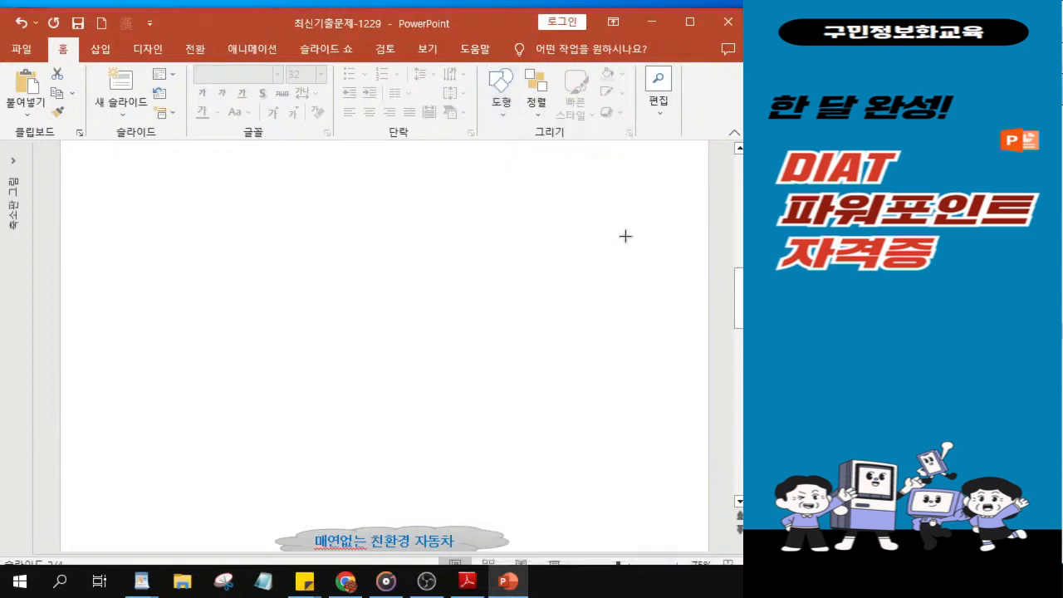
pyautogui.scroll(-2, 358, 223)
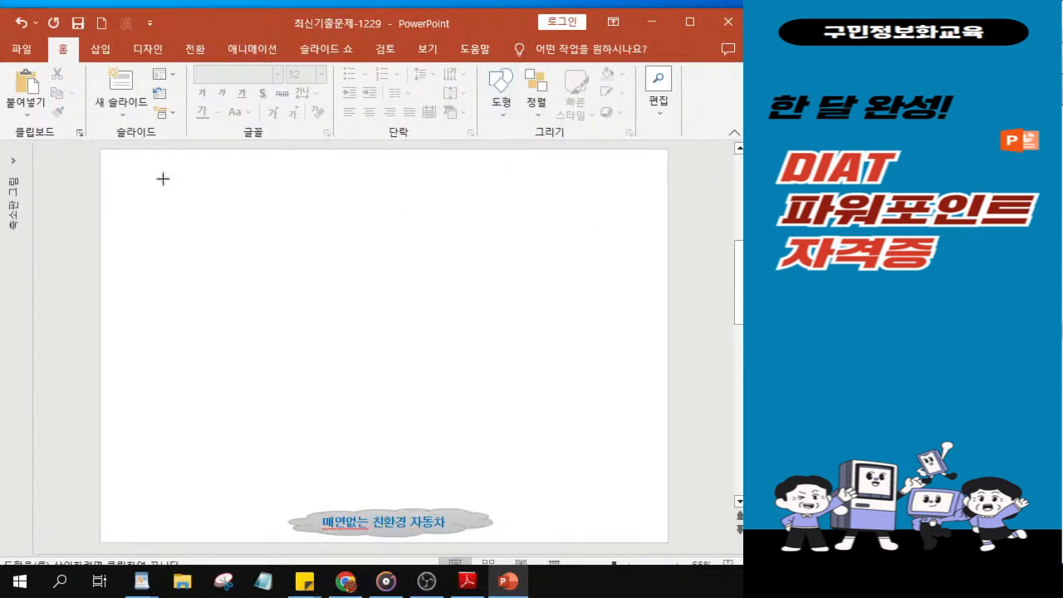
pyautogui.moveTo(135, 176)
pyautogui.mouseDown()
pyautogui.moveTo(540, 262)
pyautogui.moveTo(596, 230)
pyautogui.moveTo(625, 243)
pyautogui.mouseUp()
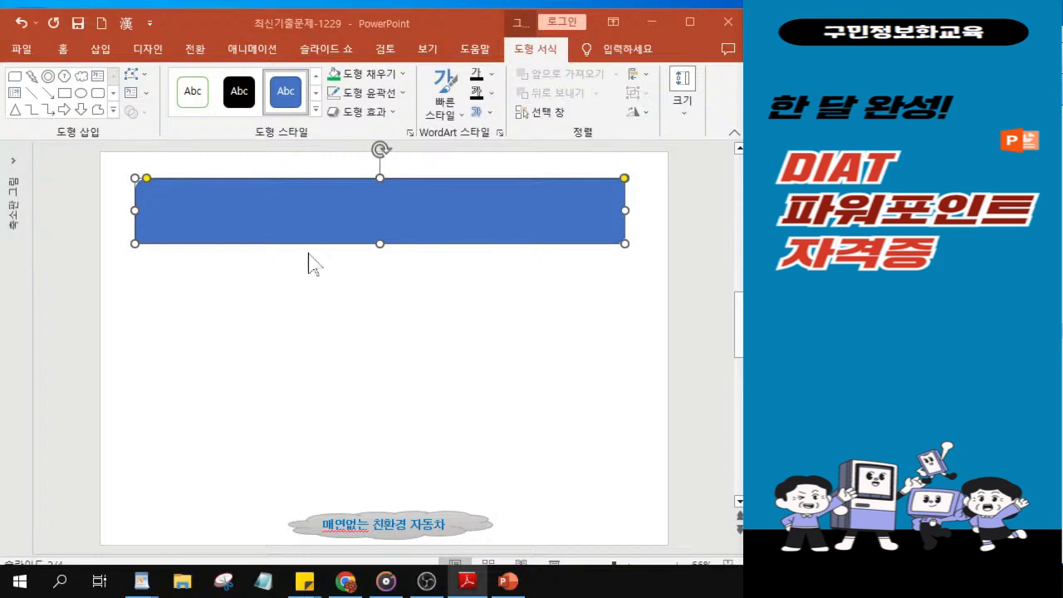
# Step: Fill the title shape with the lightest theme blue tint and give it a standard light blue outline 3pt thick
pyautogui.click(374, 76)
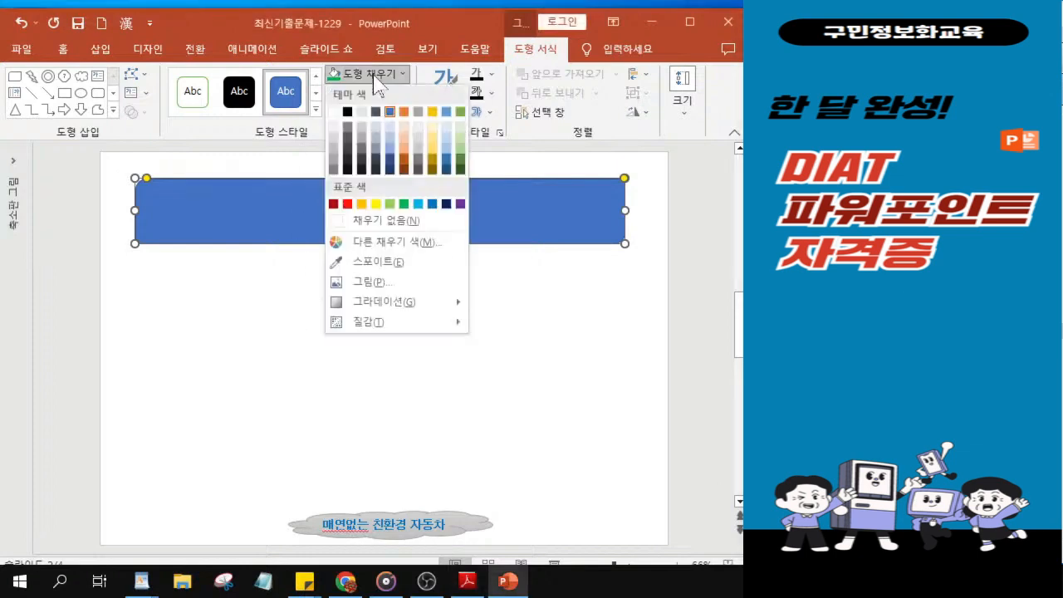
pyautogui.click(449, 137)
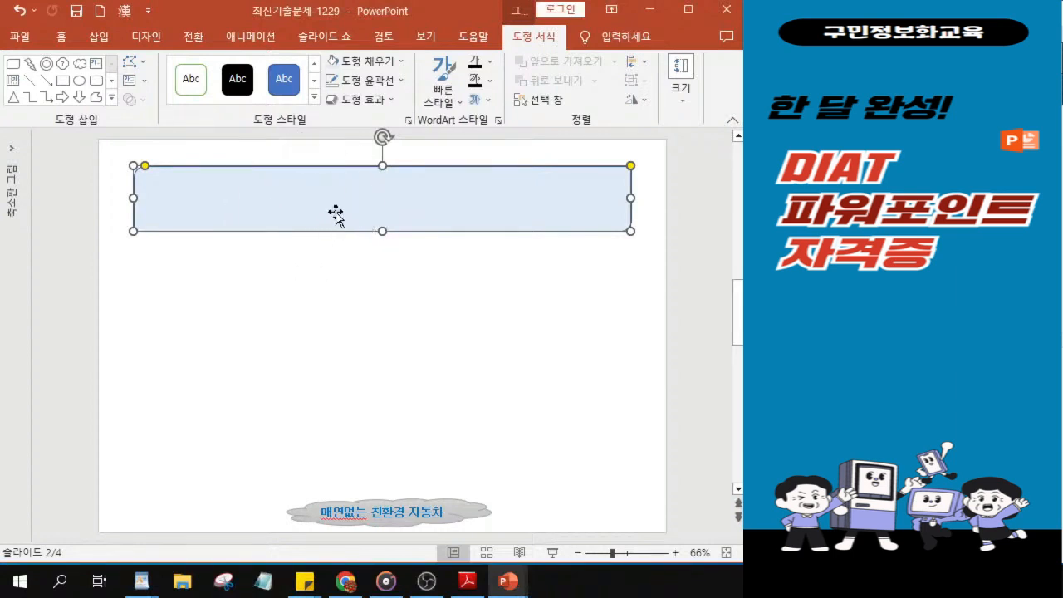
pyautogui.click(379, 93)
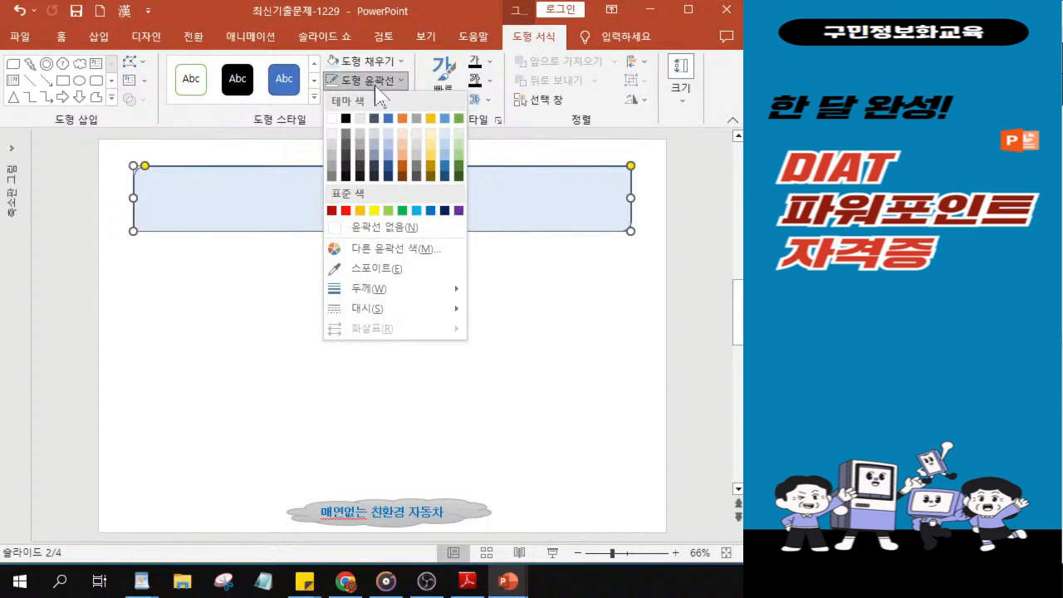
pyautogui.click(417, 211)
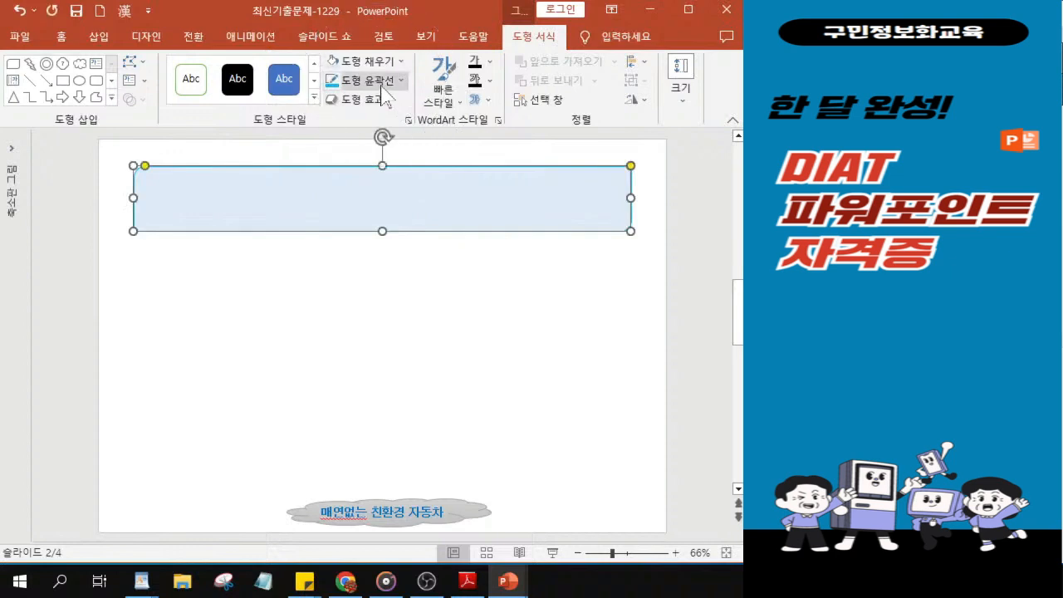
pyautogui.click(381, 86)
pyautogui.moveTo(400, 291)
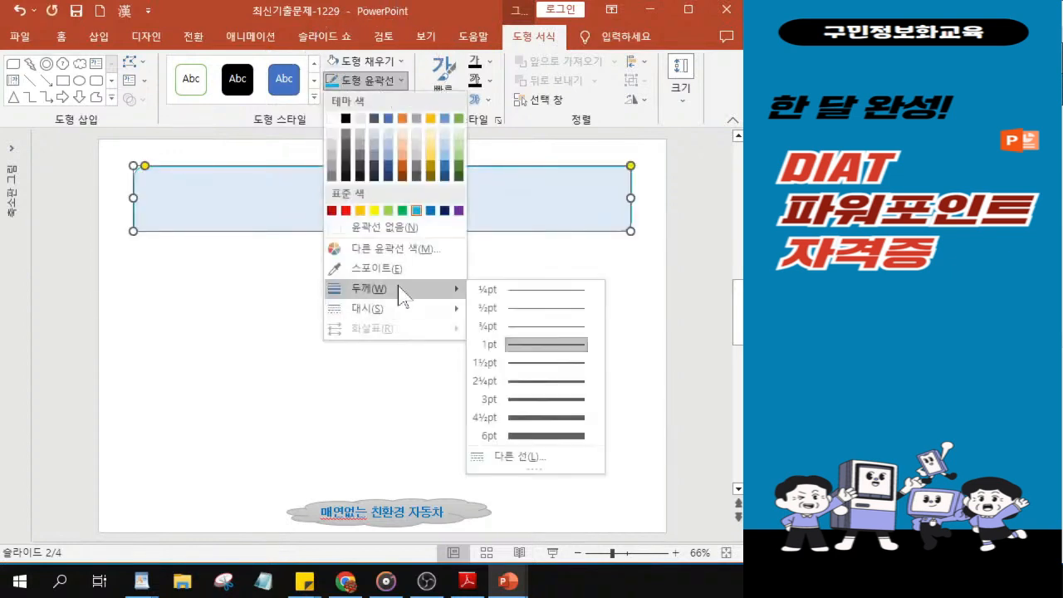
pyautogui.click(528, 403)
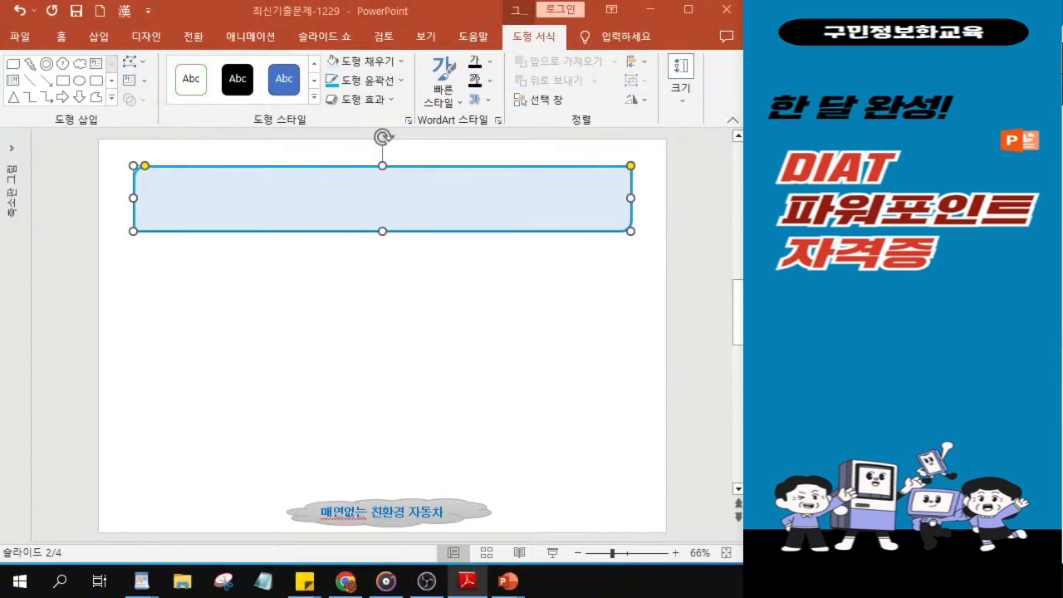
# Step: Apply the second 원근감 (perspective) shadow, cast toward the upper right, to the title shape
pyautogui.click(371, 101)
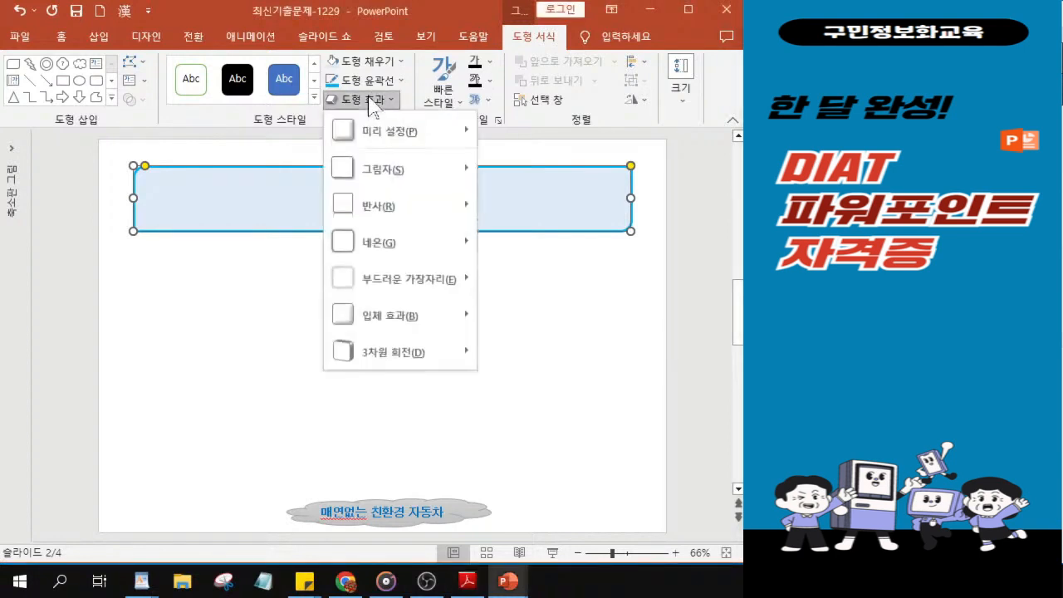
pyautogui.click(374, 172)
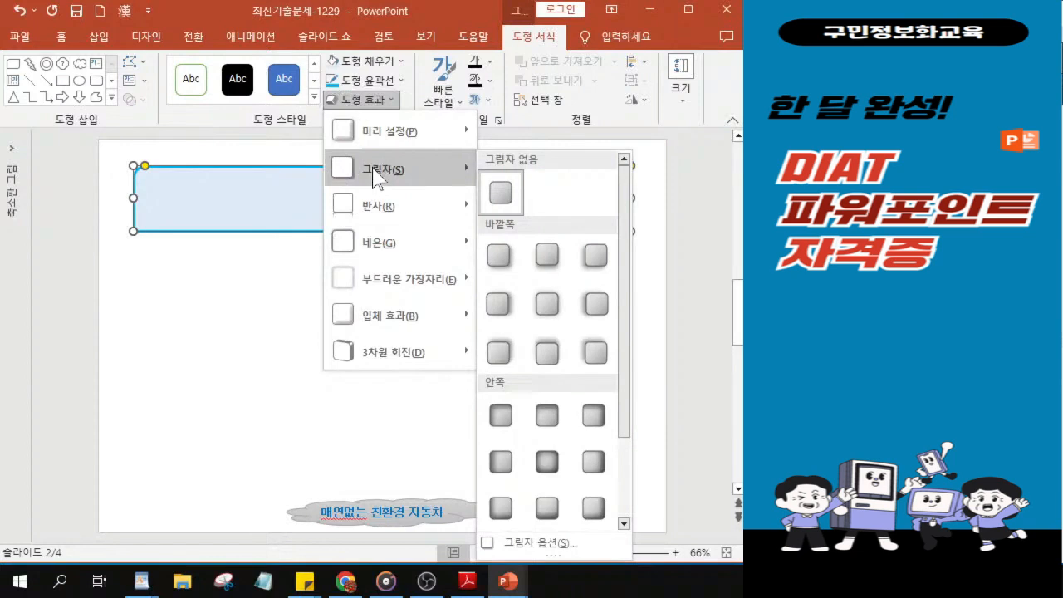
pyautogui.moveTo(629, 344); pyautogui.dragTo(628, 469)
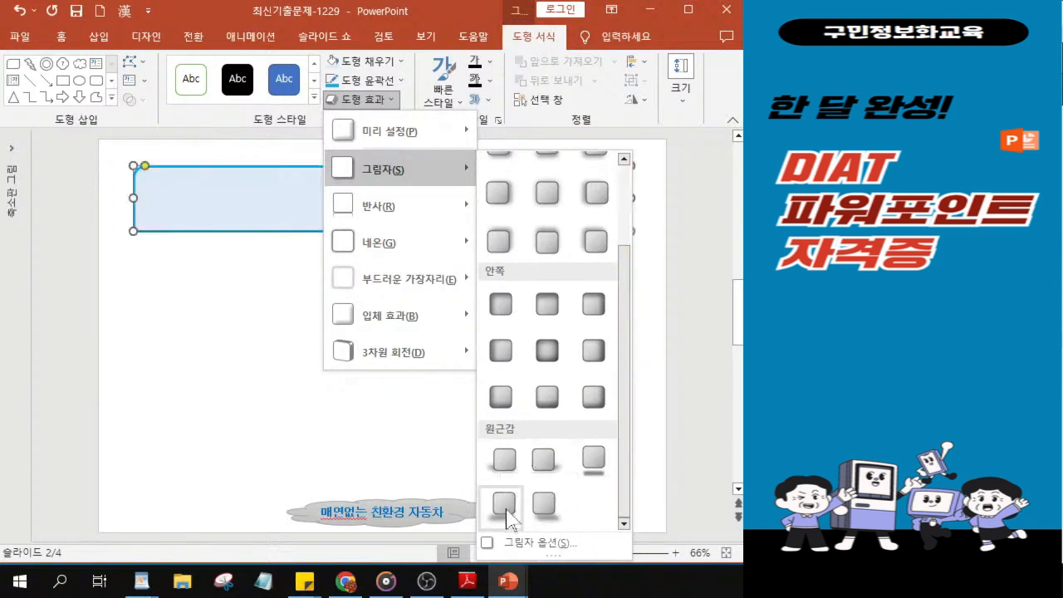
pyautogui.click(542, 463)
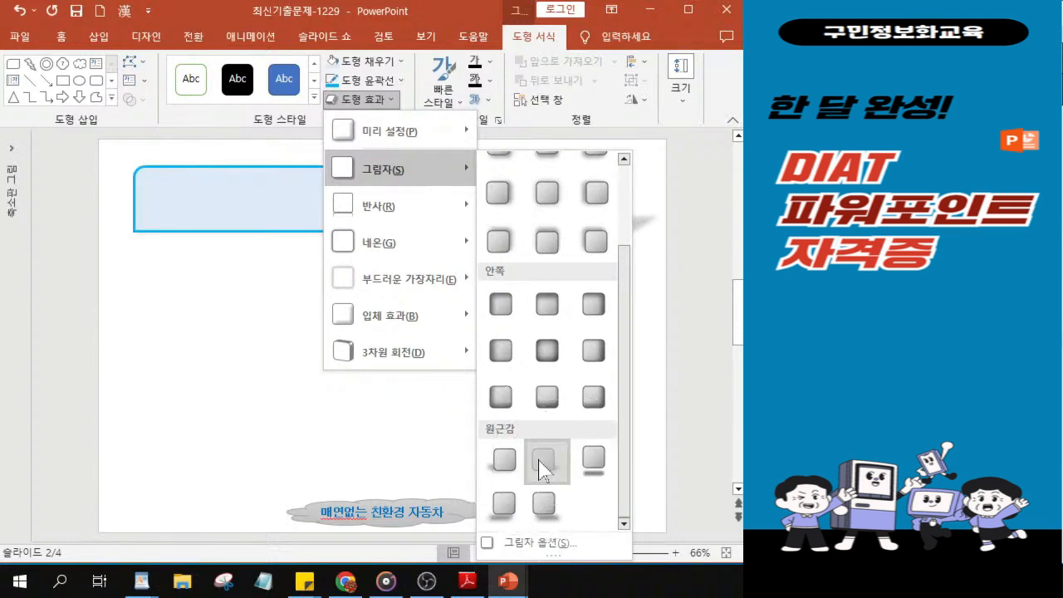
pyautogui.click(541, 465)
pyautogui.click(541, 467)
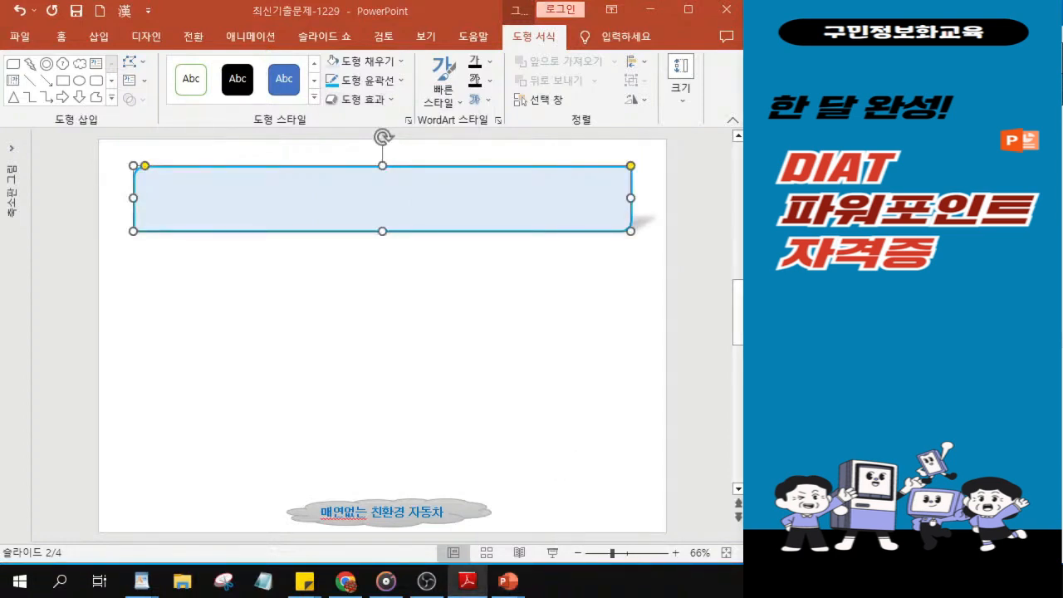
# Step: Add the first 입체 효과 (bevel) preset to the title shape
pyautogui.click(358, 99)
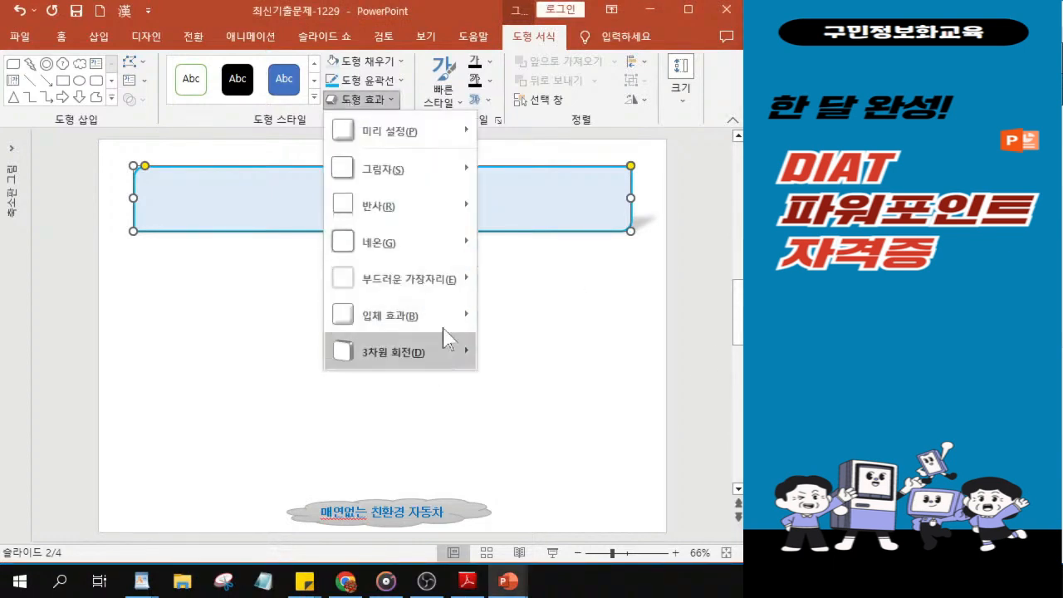
pyautogui.moveTo(451, 312)
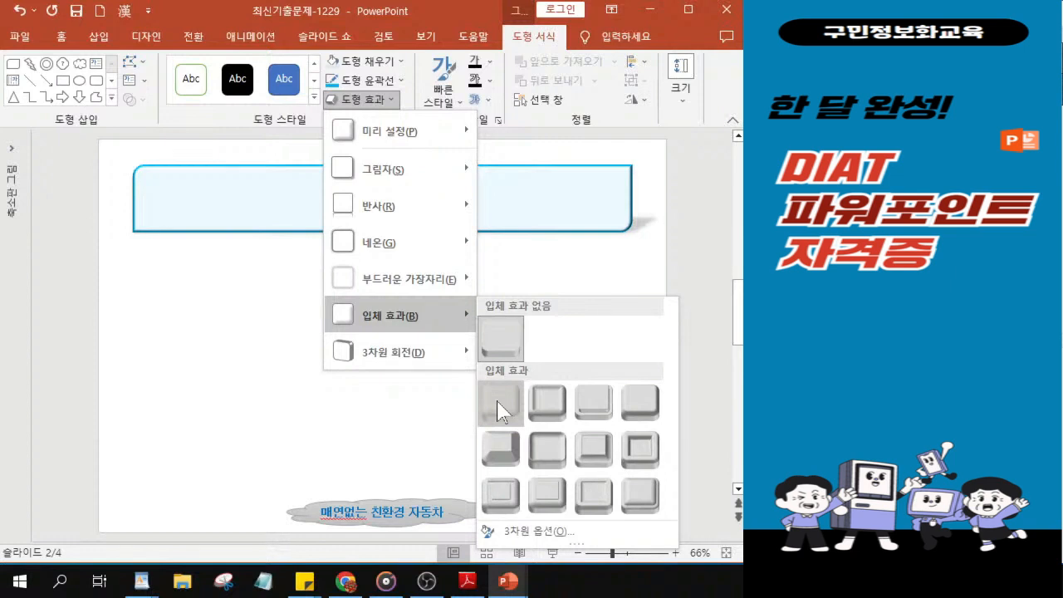
pyautogui.click(500, 407)
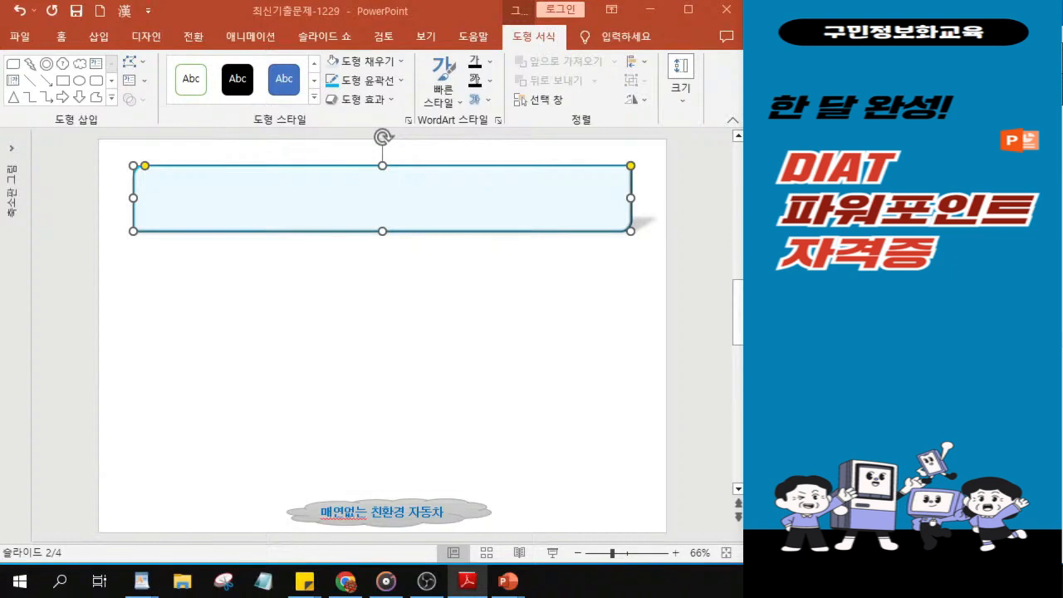
# Step: Set the title shape's text font to 궁서체 at size 36
pyautogui.click(62, 38)
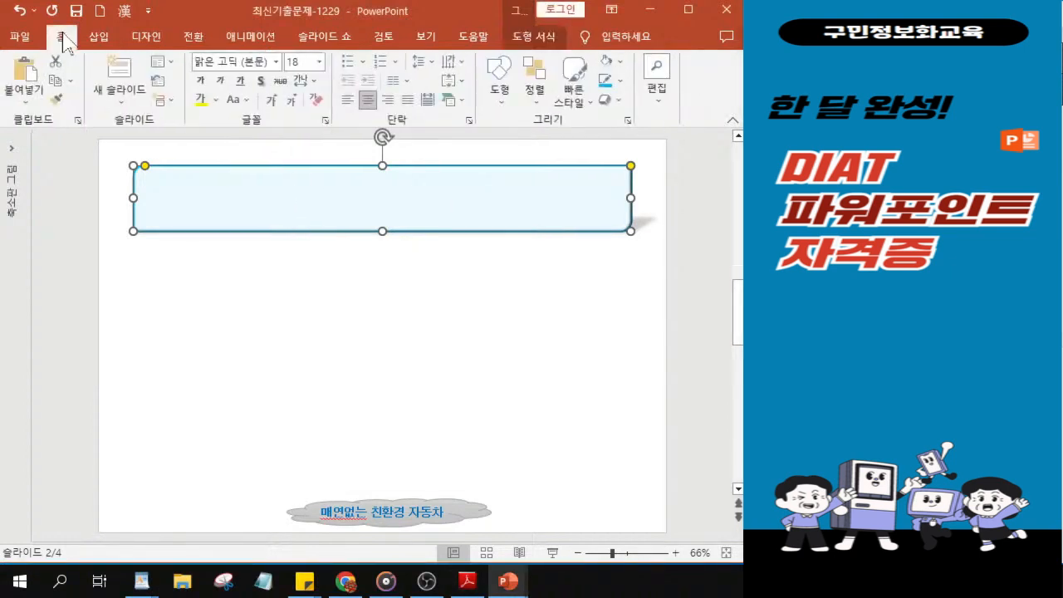
pyautogui.click(275, 63)
pyautogui.click(275, 64)
pyautogui.click(275, 63)
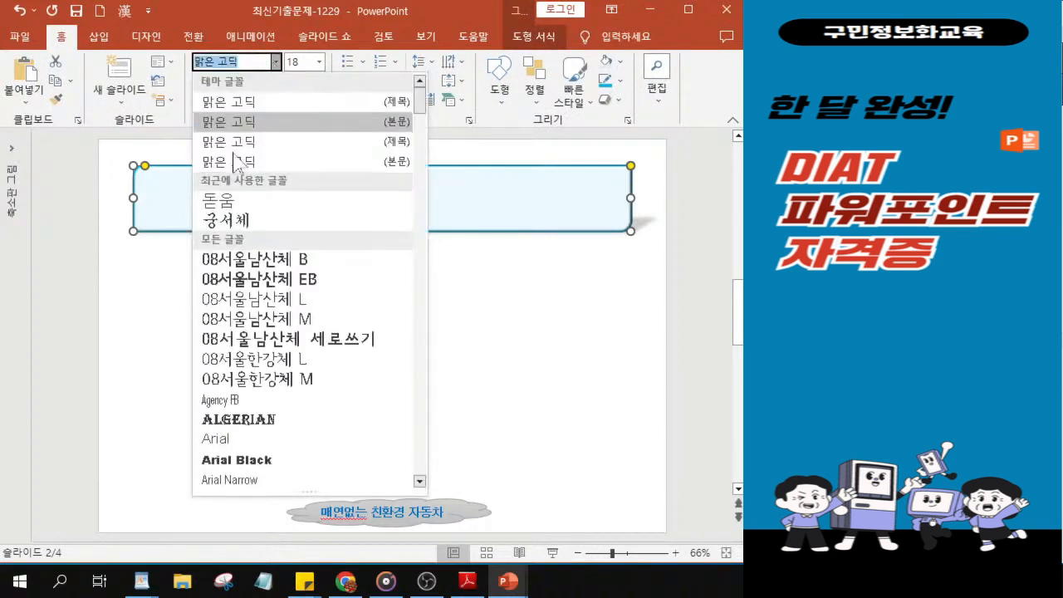
pyautogui.click(247, 221)
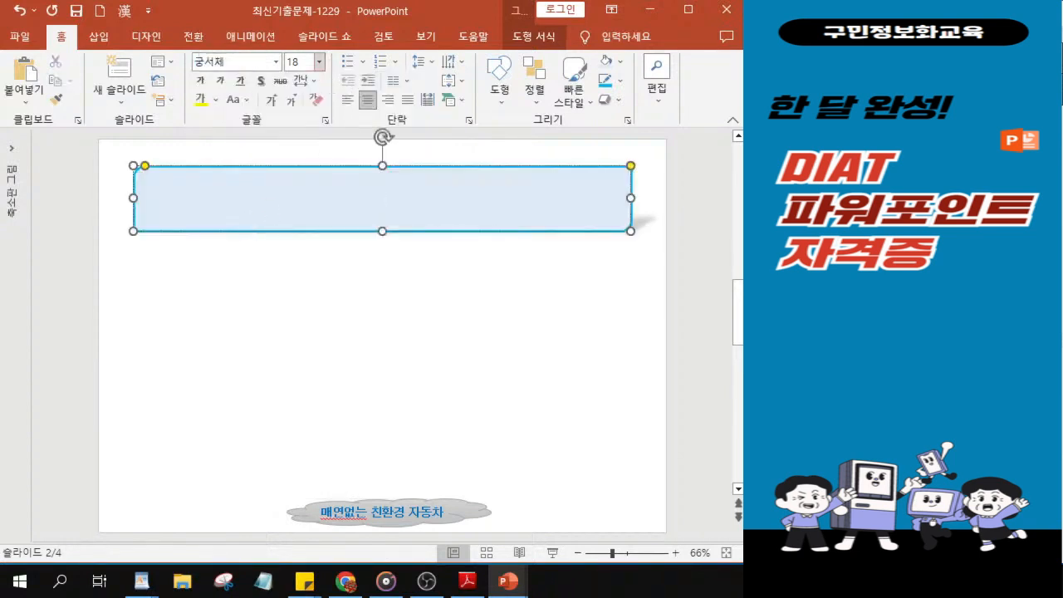
pyautogui.click(296, 62)
pyautogui.write('36')
pyautogui.press('Return')
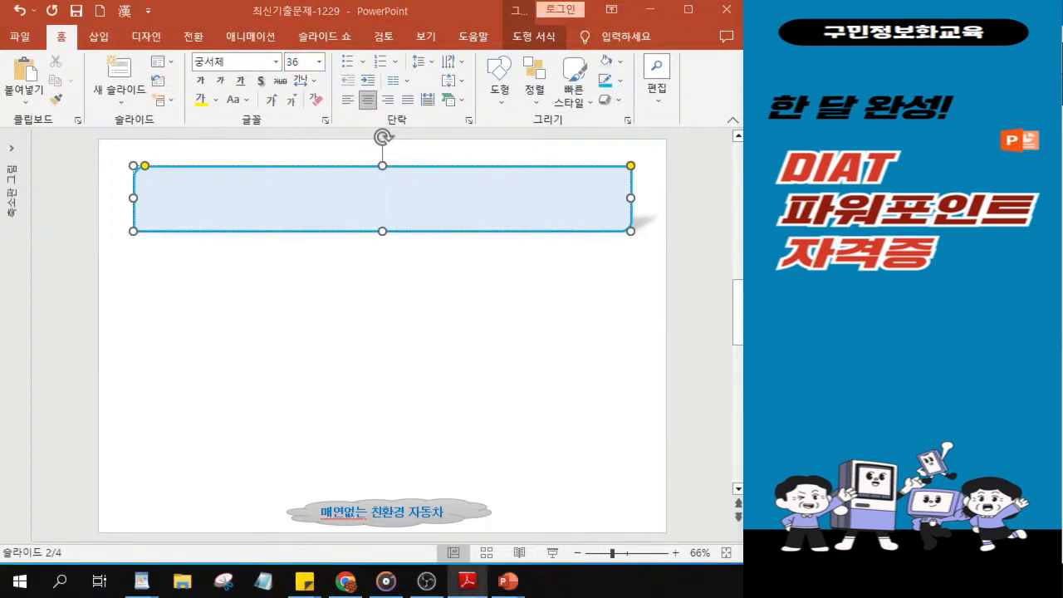
# Step: Make the title shape's text italic with a text shadow and colour it standard dark blue
pyautogui.click(220, 80)
pyautogui.click(260, 81)
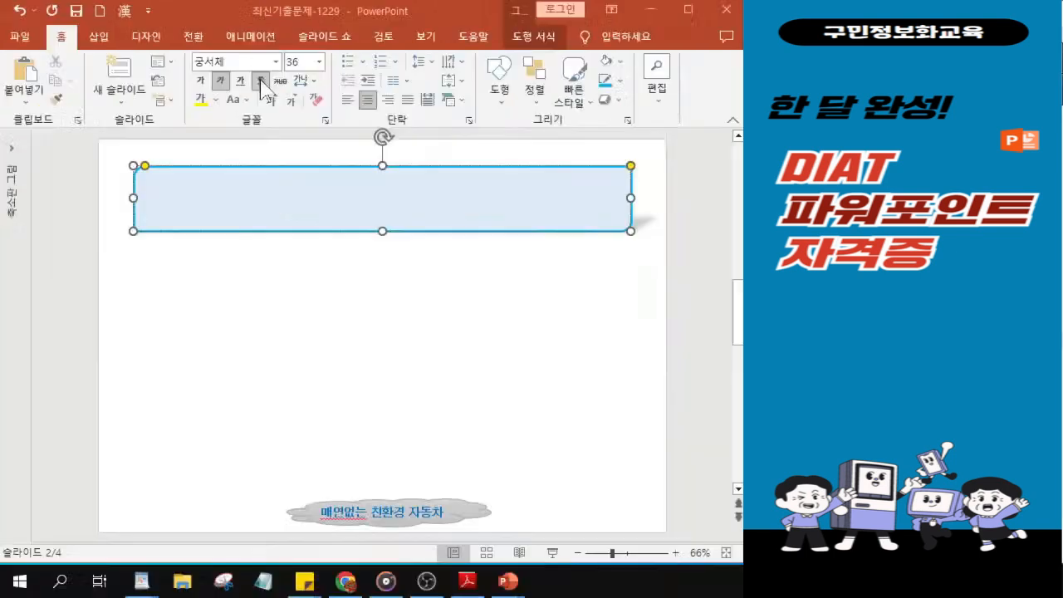
pyautogui.hotkey('alt', 'Tab')
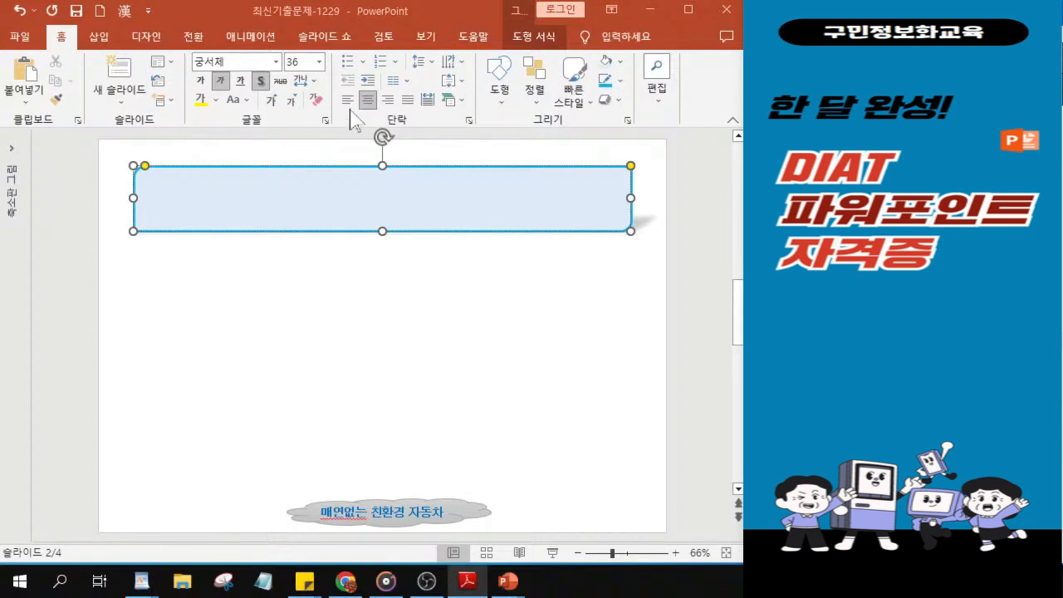
pyautogui.click(215, 100)
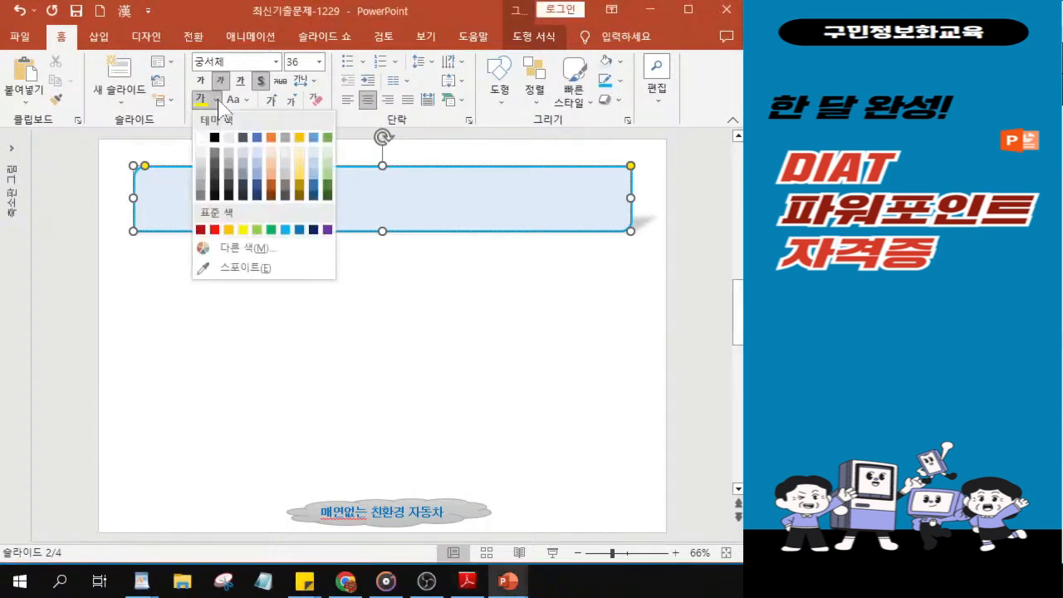
pyautogui.click(313, 230)
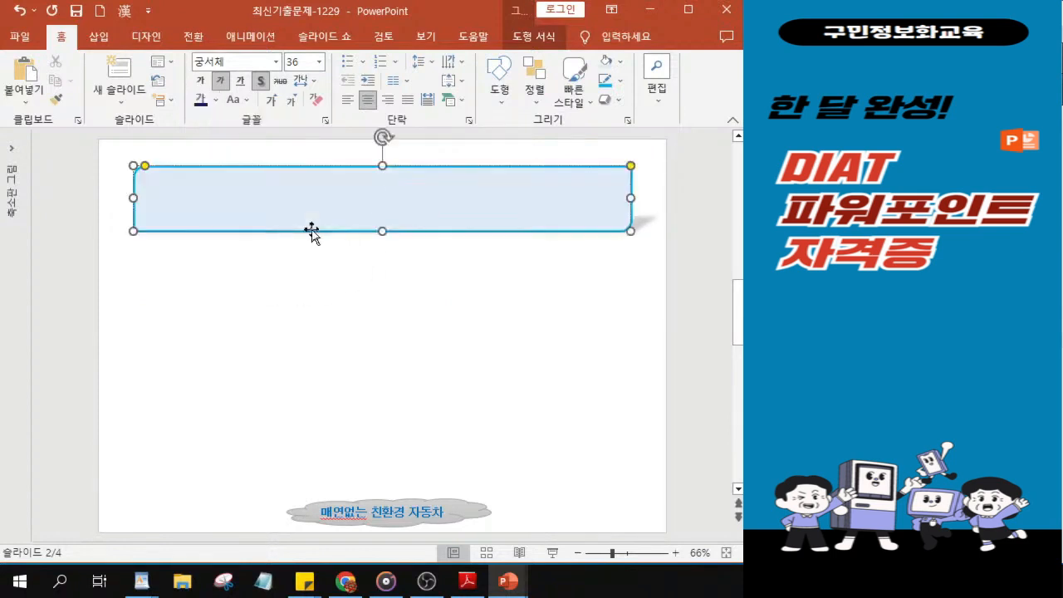
# Step: Enter the title text 전기자동차 종류 in the shape
pyautogui.scroll(4, 320, 230)
pyautogui.click(329, 225)
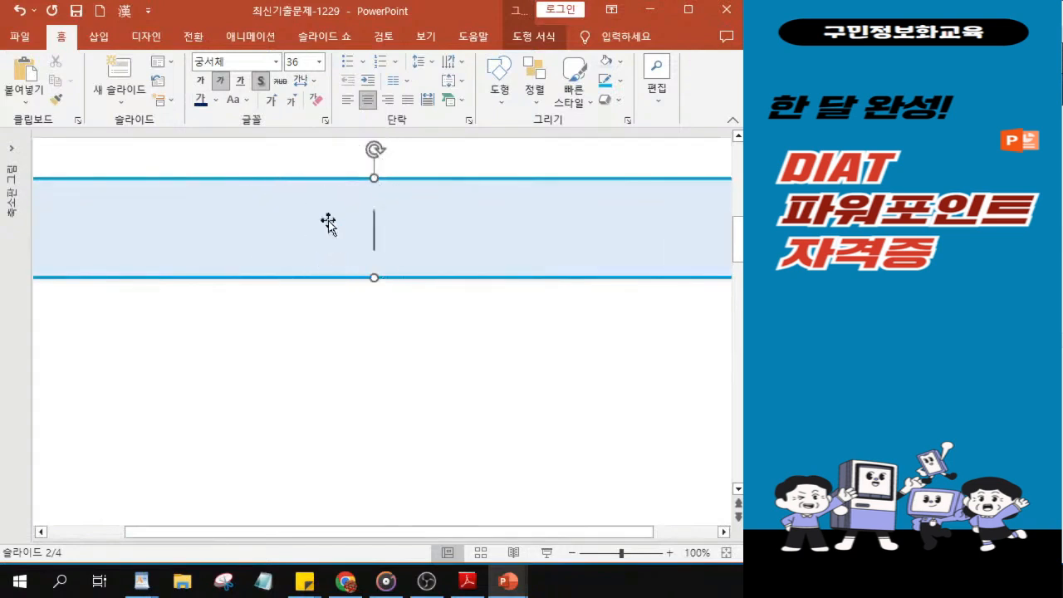
pyautogui.write('전기')
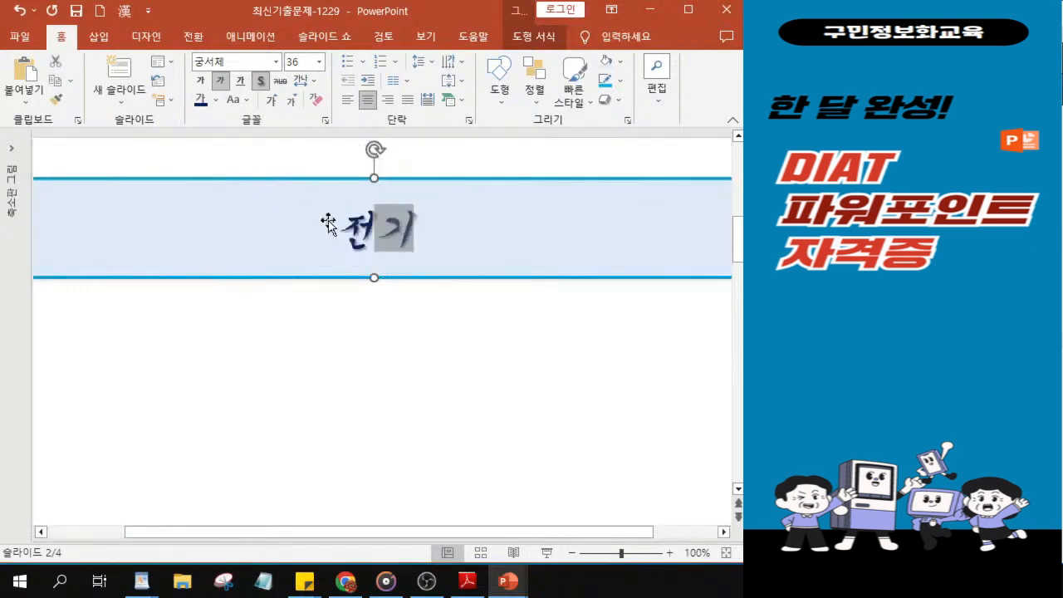
pyautogui.write('자동차')
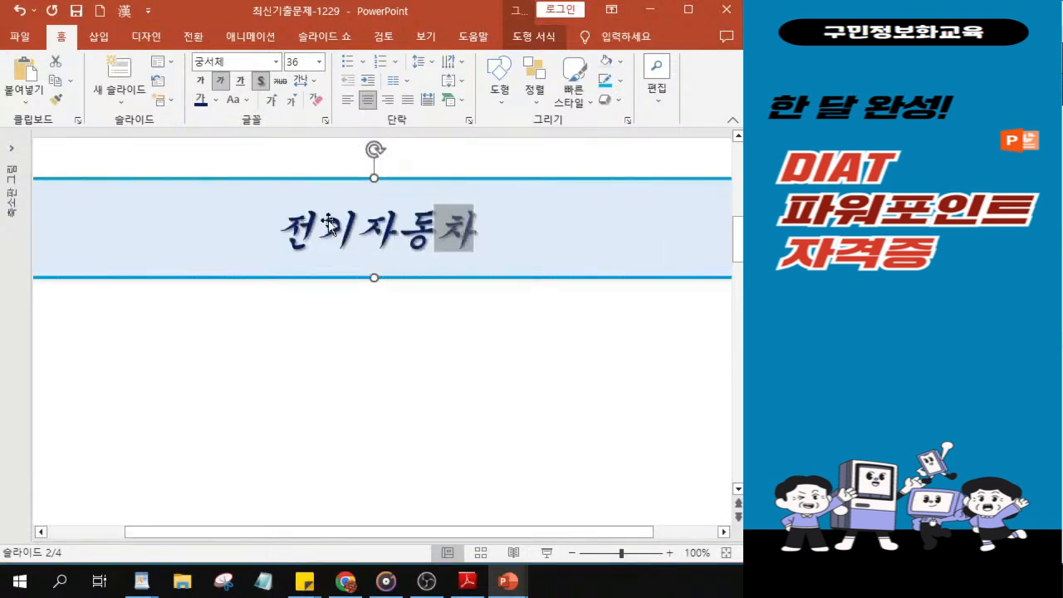
pyautogui.write(' ㅈㅗㅇ류')
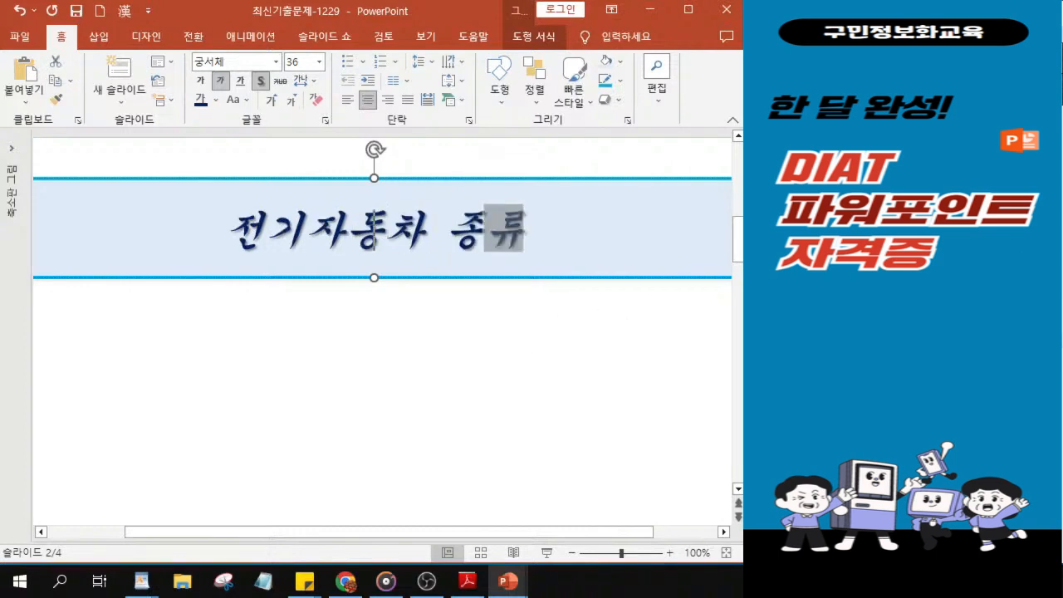
# Step: Draw a down-arrow callout block shape on slide 2, just below the left part of the title shape
pyautogui.hotkey('alt', 'Tab')
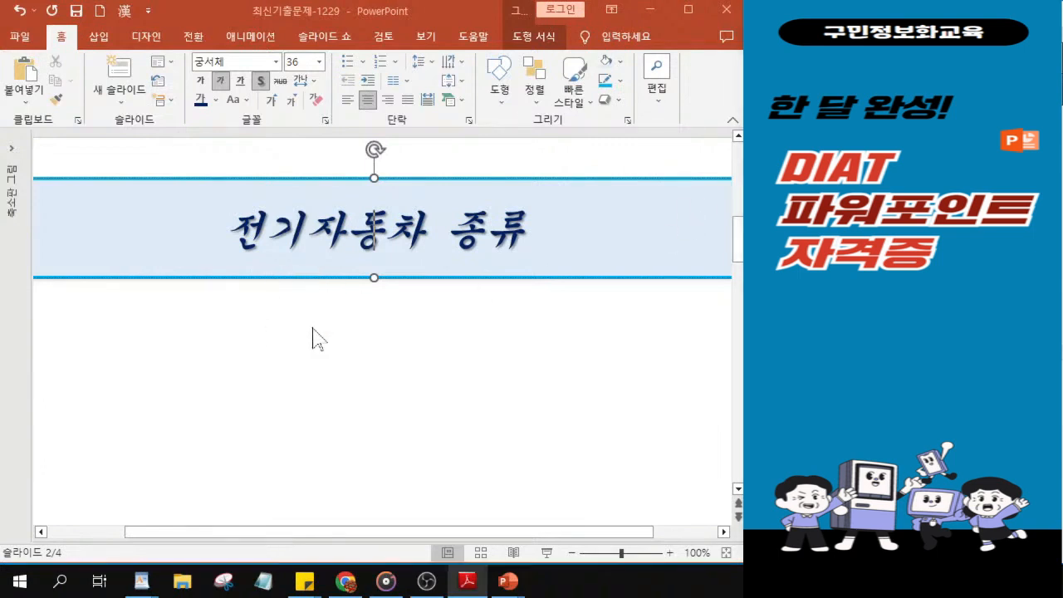
pyautogui.scroll(-5, 313, 338)
pyautogui.scroll(3, 313, 338)
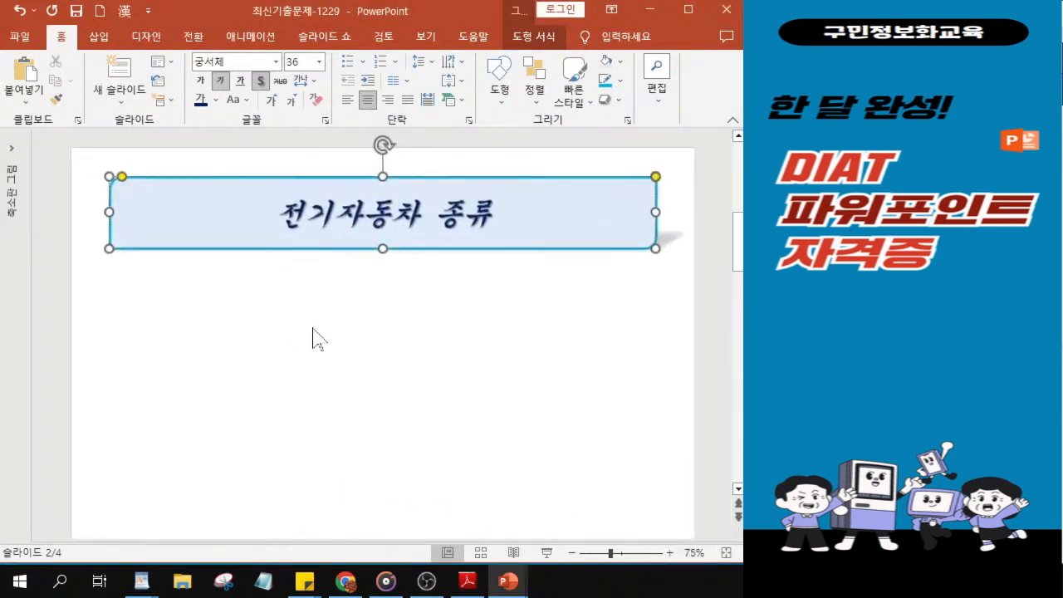
pyautogui.scroll(-1, 315, 382)
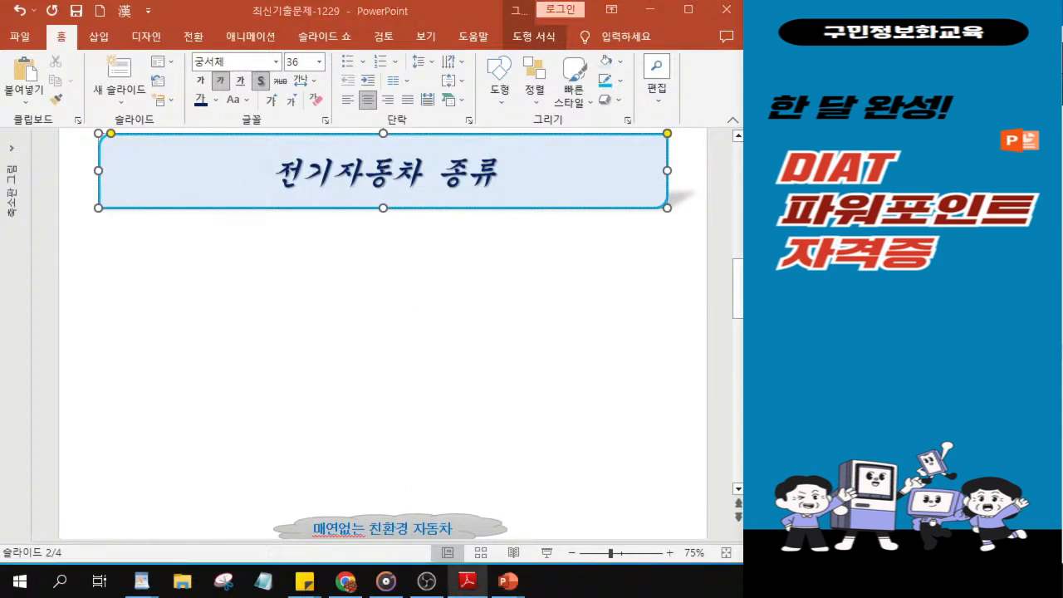
pyautogui.click(498, 98)
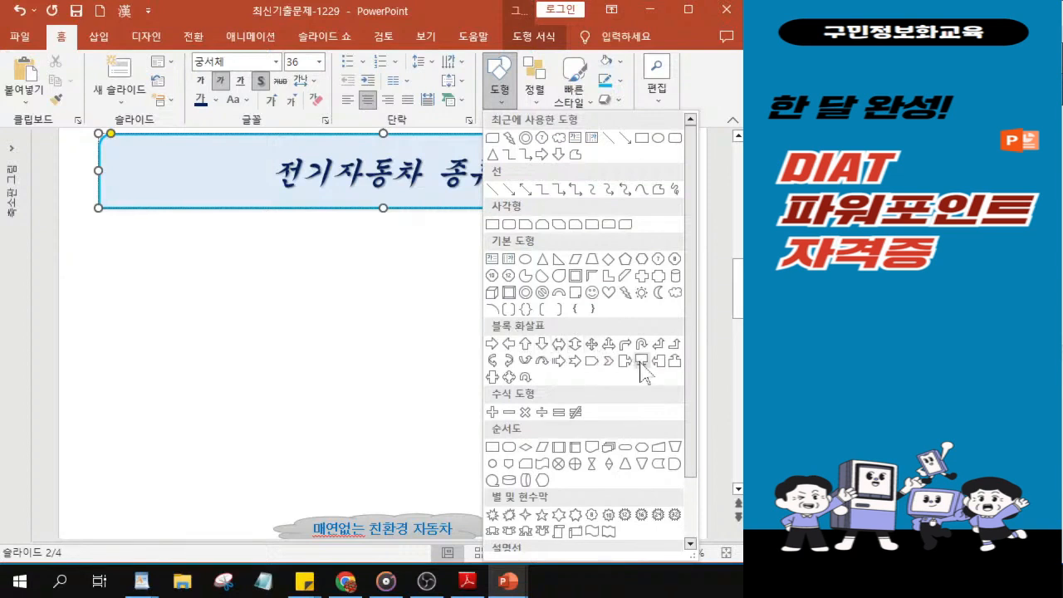
pyautogui.press('ctrl')
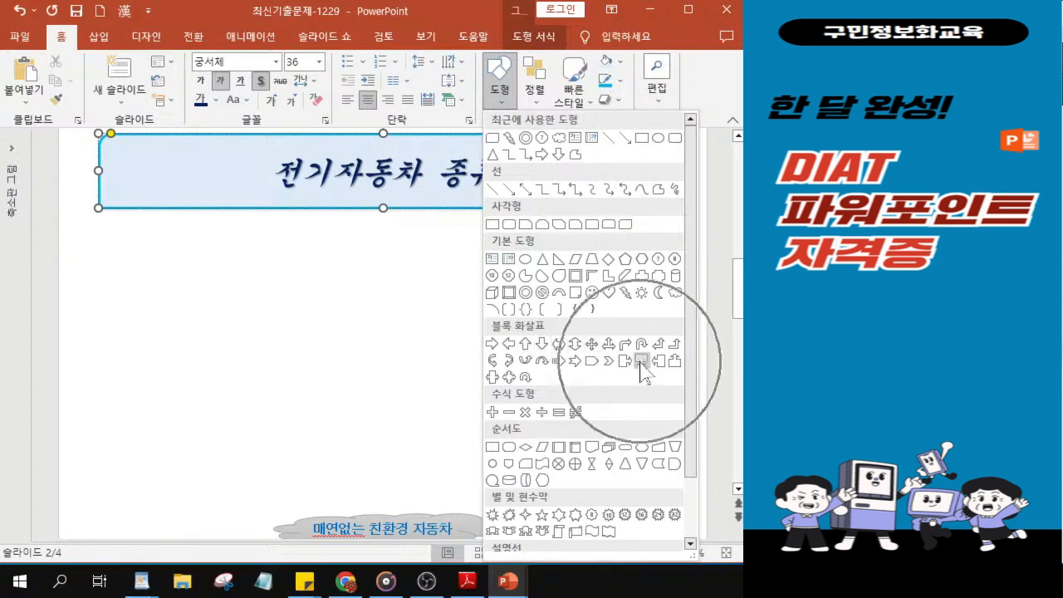
pyautogui.press('ctrl')
pyautogui.press('ctrl')
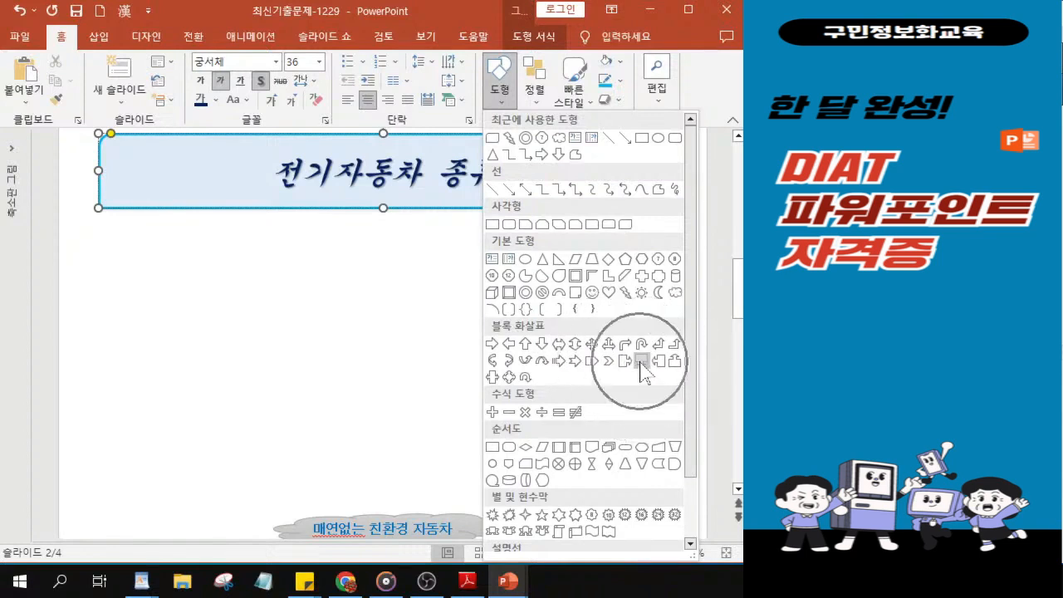
pyautogui.press('ctrl')
pyautogui.press('ctrl')
pyautogui.press('ctrl')
pyautogui.press('ctrl')
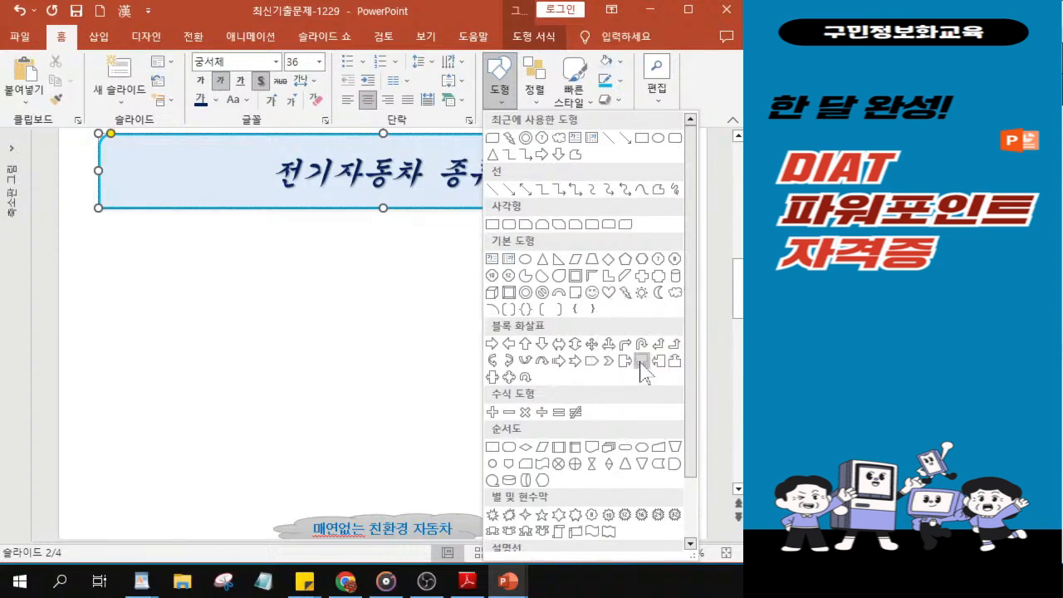
pyautogui.press('ctrl')
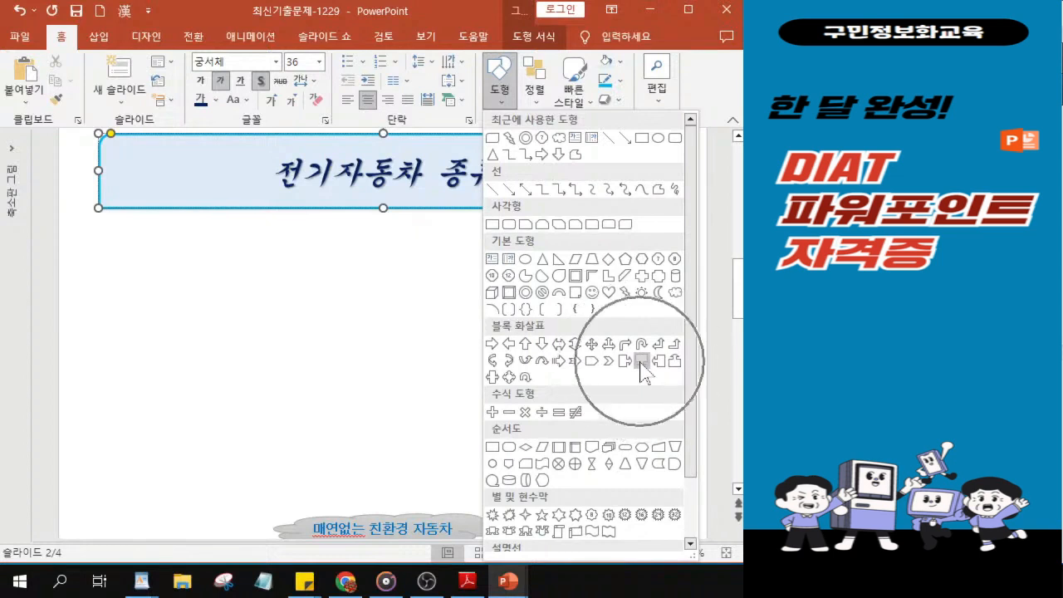
pyautogui.press('ctrl')
pyautogui.press('ctrl')
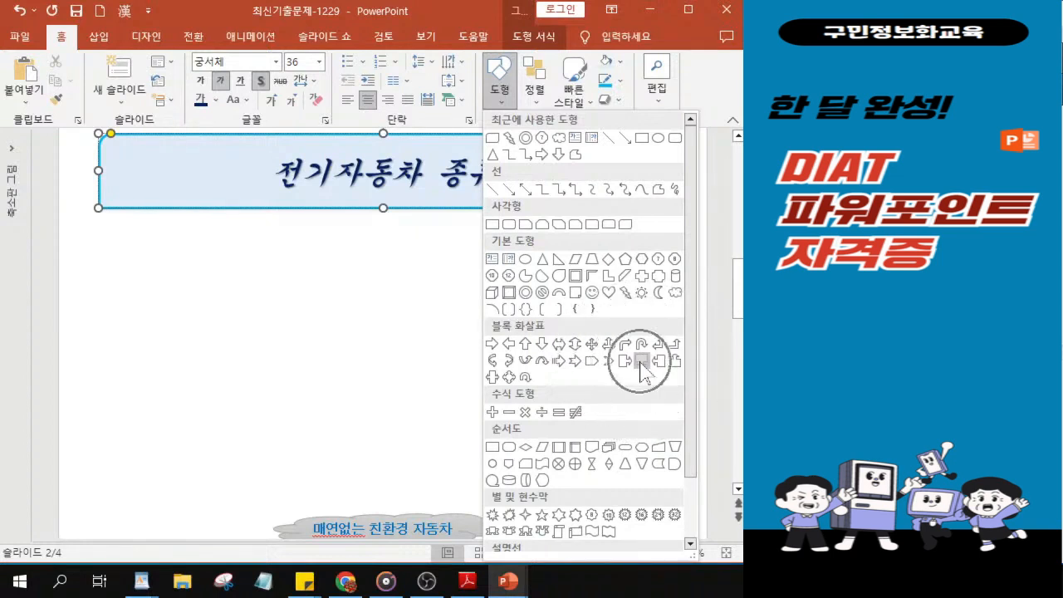
pyautogui.click(641, 362)
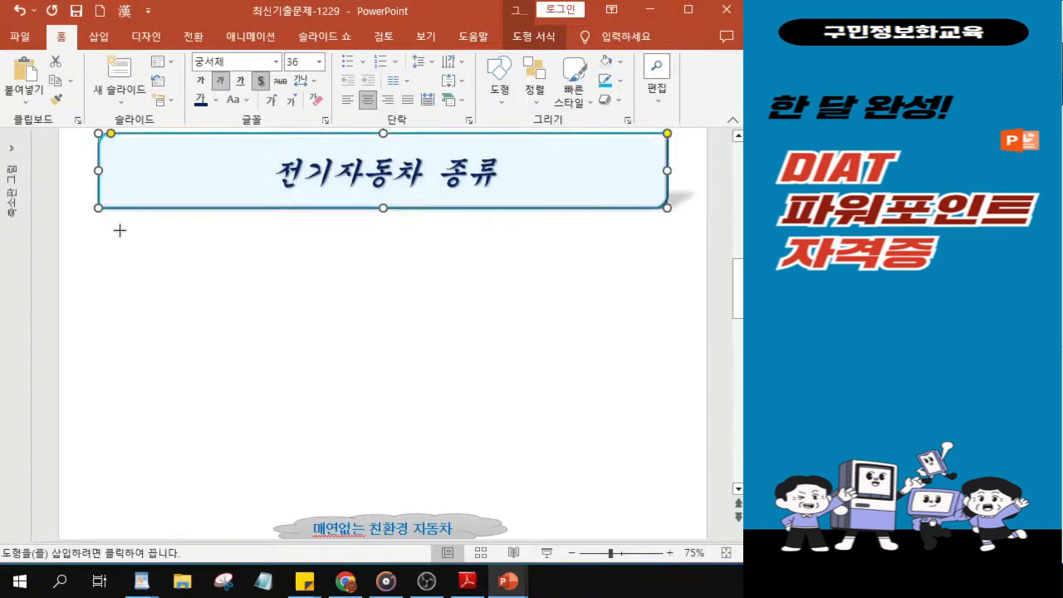
pyautogui.moveTo(120, 227); pyautogui.dragTo(323, 292)
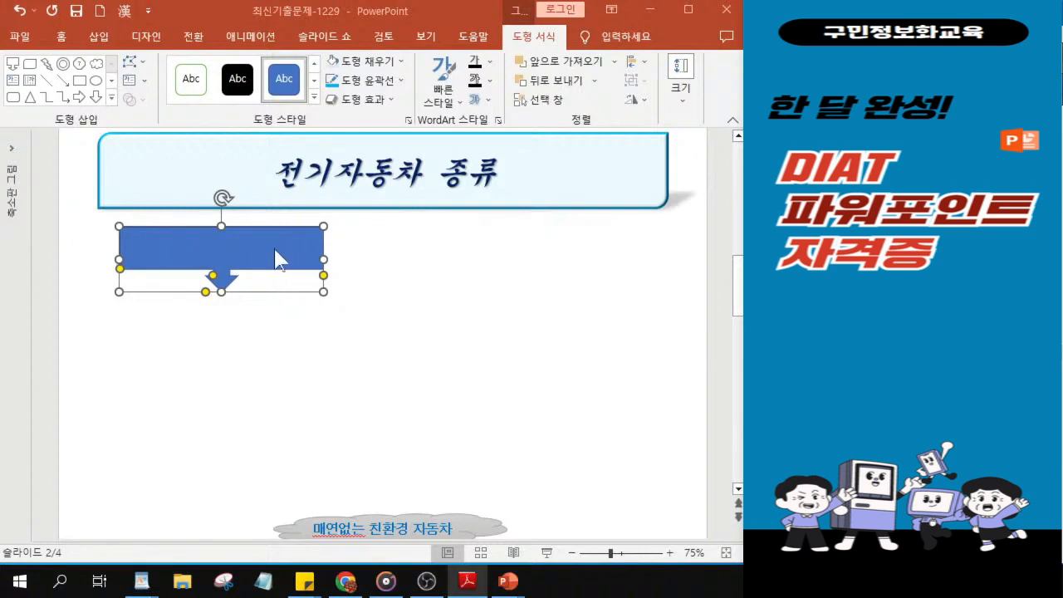
# Step: Fill the arrow callout with the lightest green theme colour and the dark gradient variation radiating from the centre
pyautogui.click(376, 63)
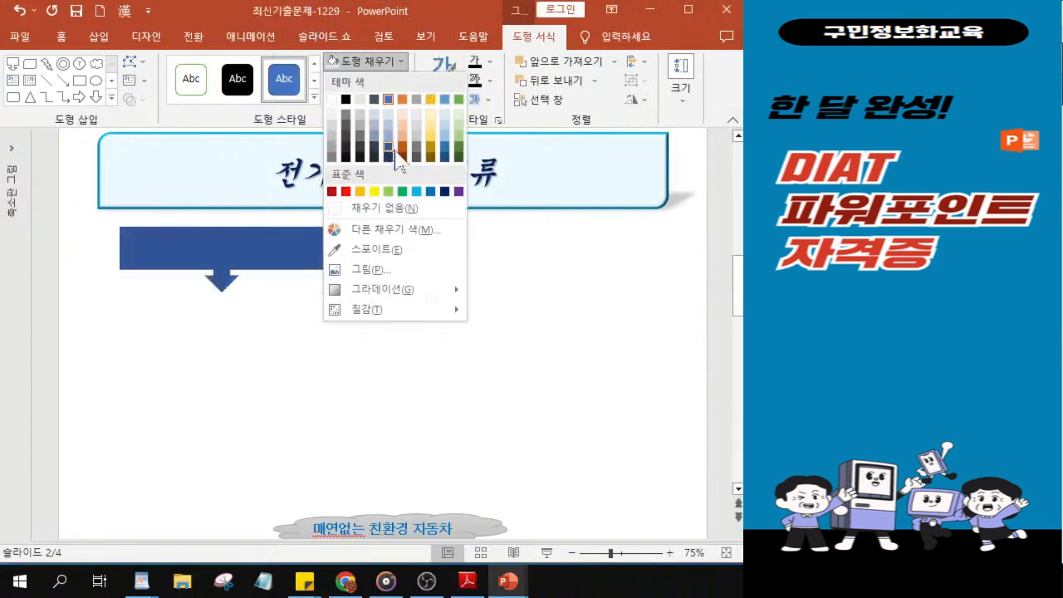
pyautogui.click(459, 122)
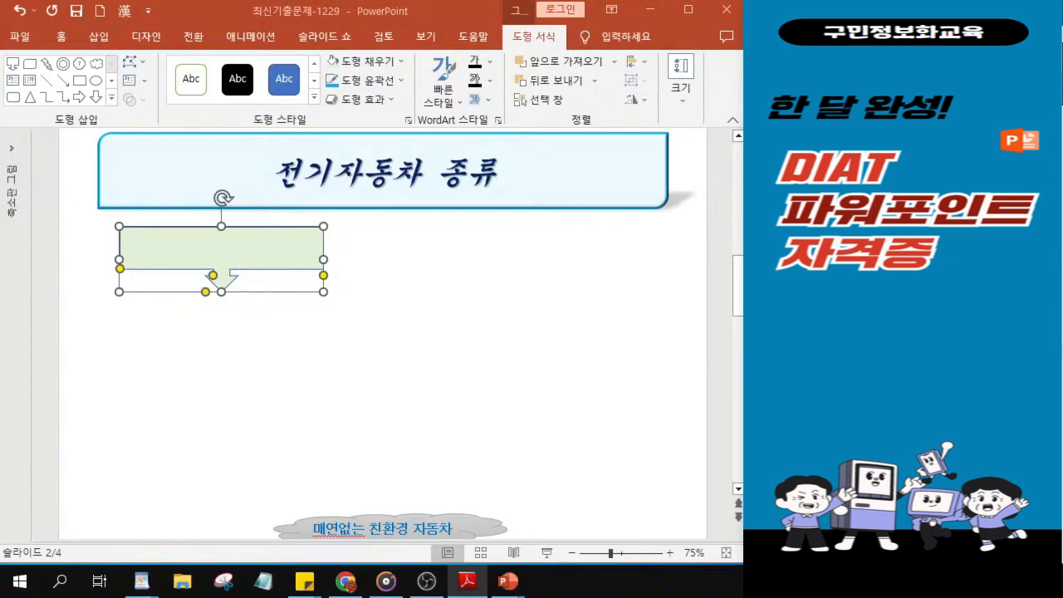
pyautogui.click(363, 62)
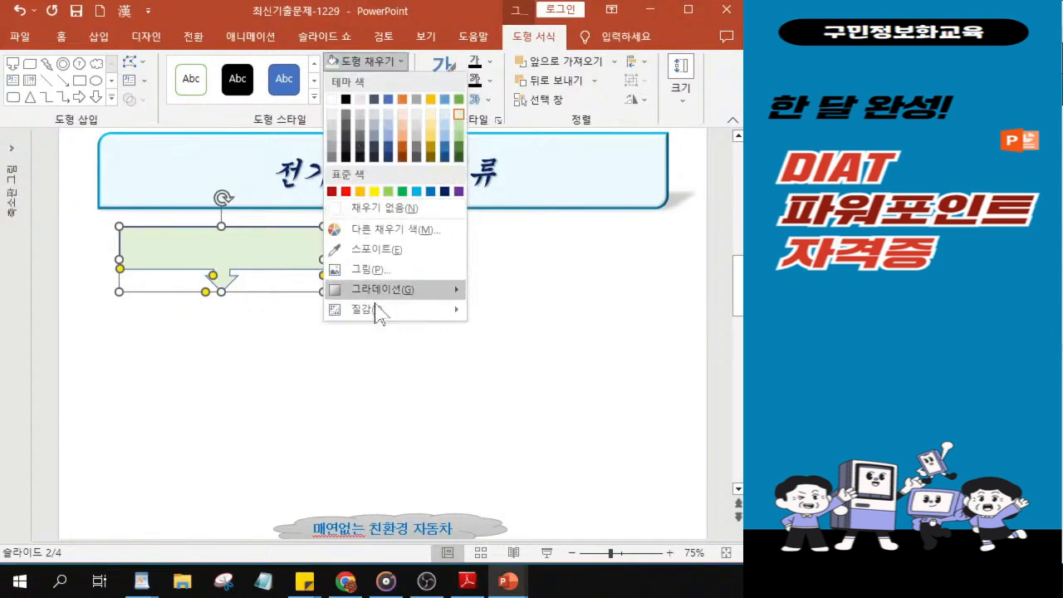
pyautogui.moveTo(384, 298)
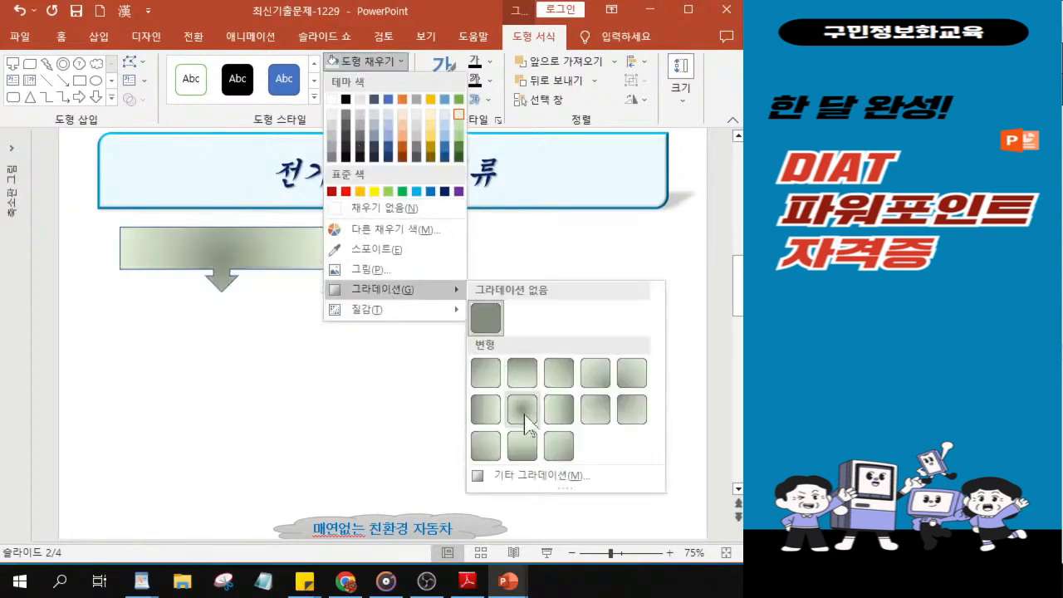
pyautogui.click(523, 410)
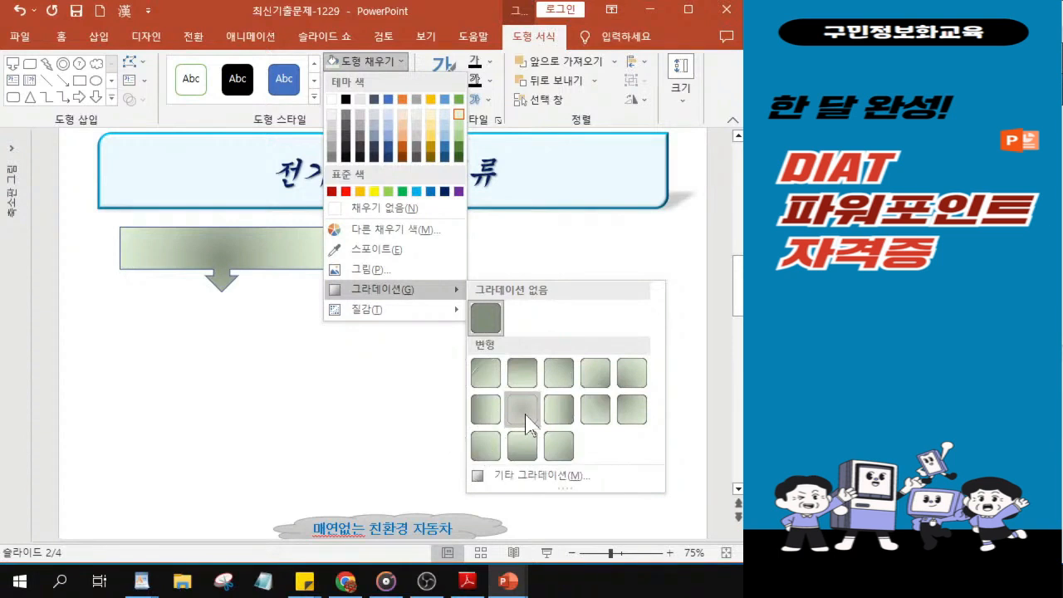
pyautogui.click(526, 418)
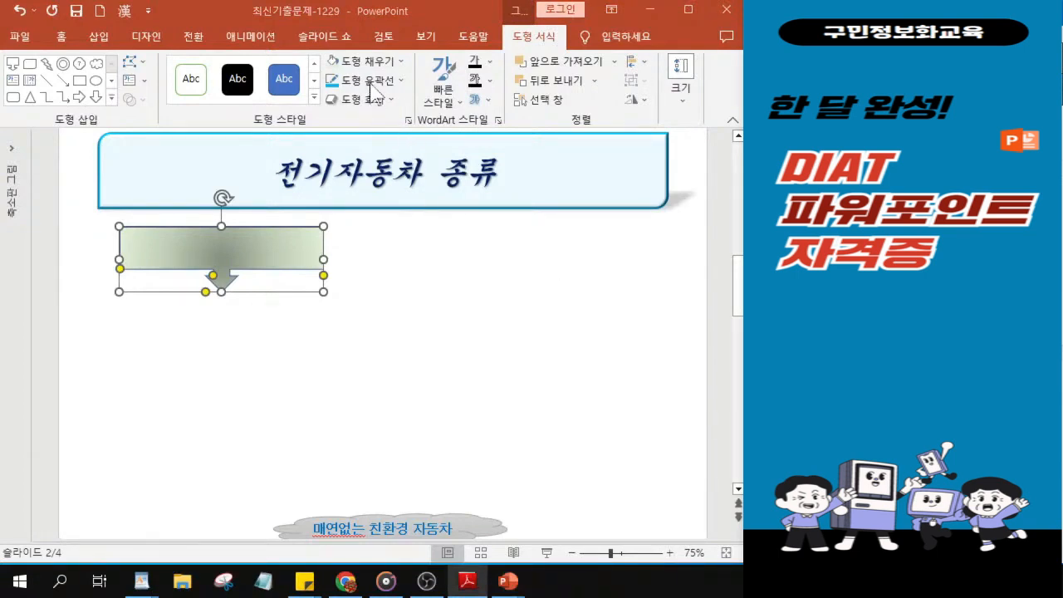
# Step: Give the arrow callout a standard blue outline with a width of 2 pt
pyautogui.click(371, 89)
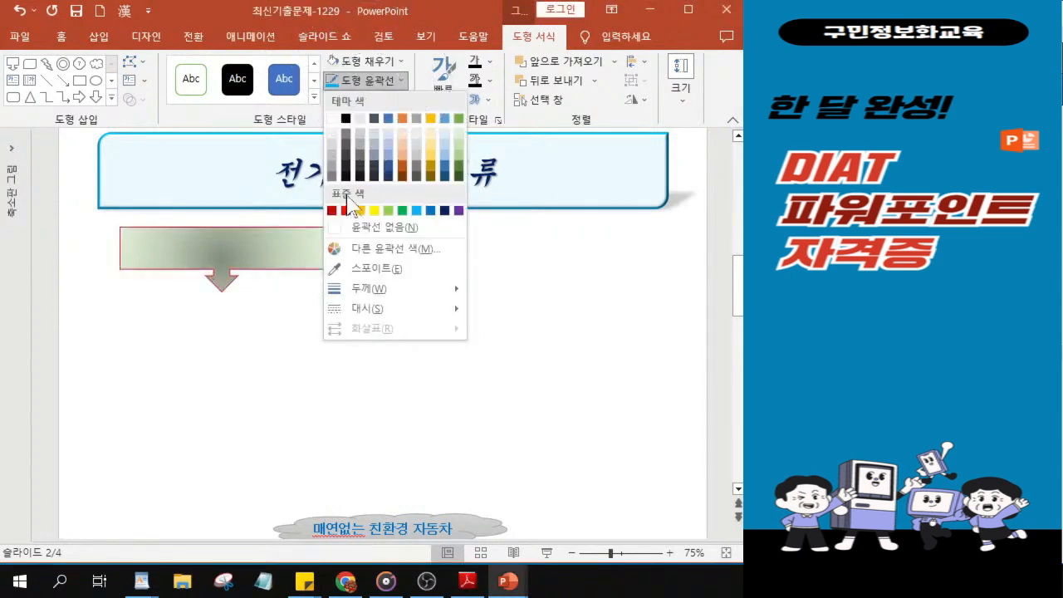
pyautogui.click(431, 211)
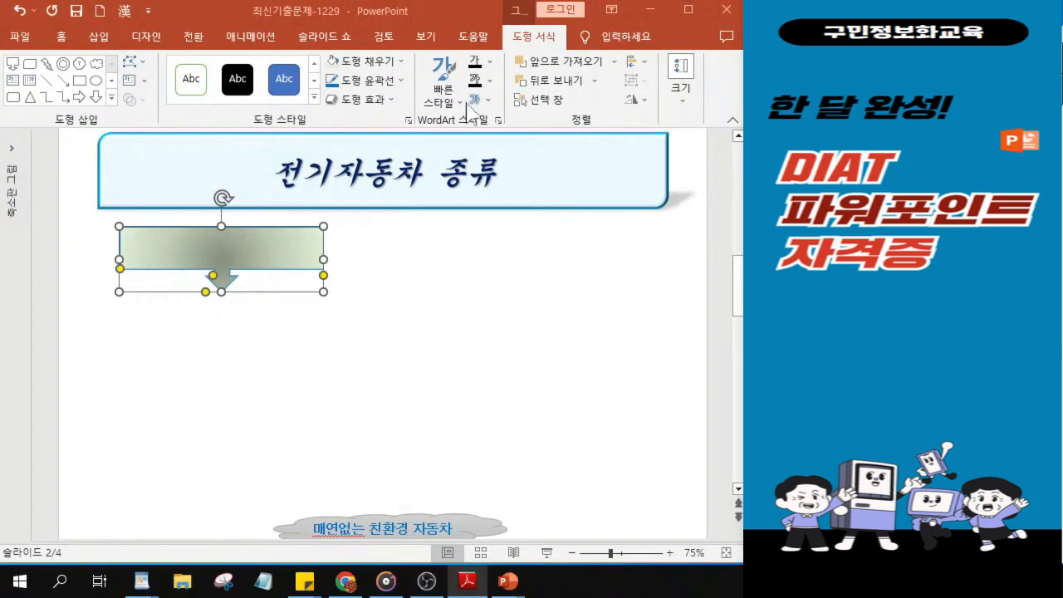
pyautogui.click(368, 89)
pyautogui.moveTo(383, 293)
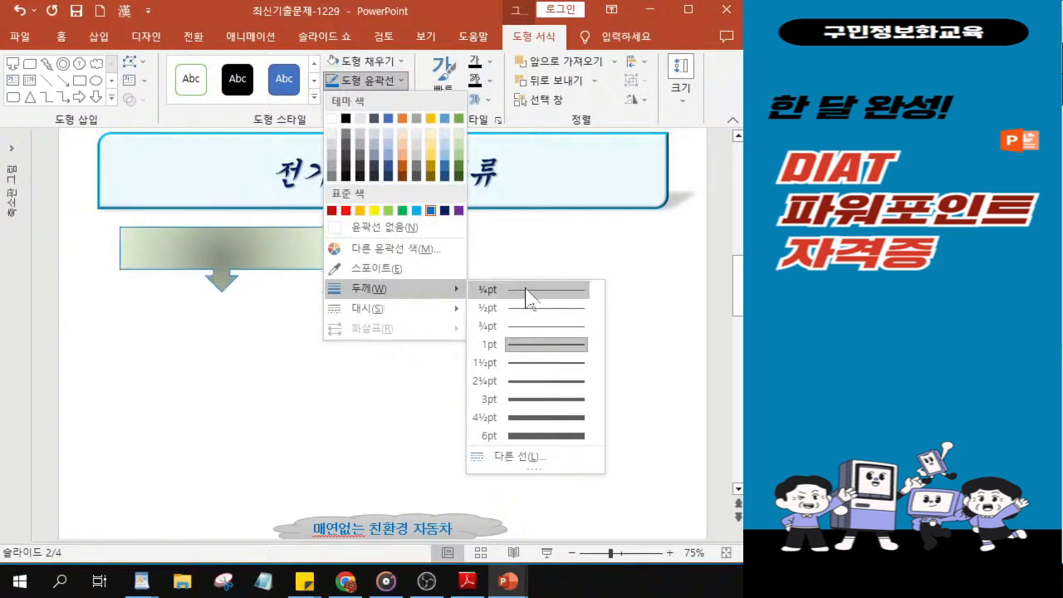
pyautogui.click(513, 459)
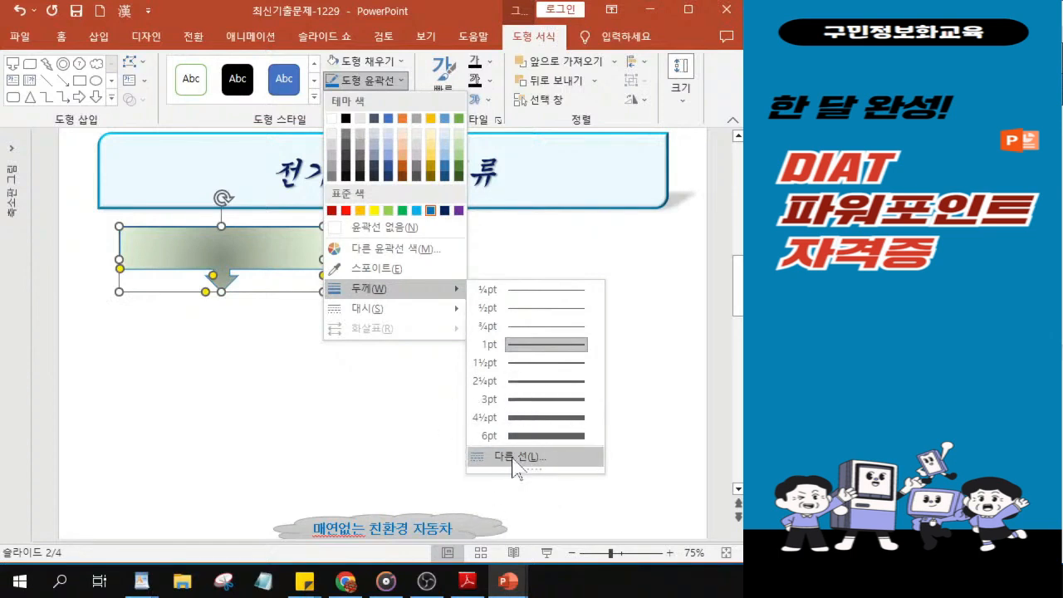
pyautogui.click(513, 459)
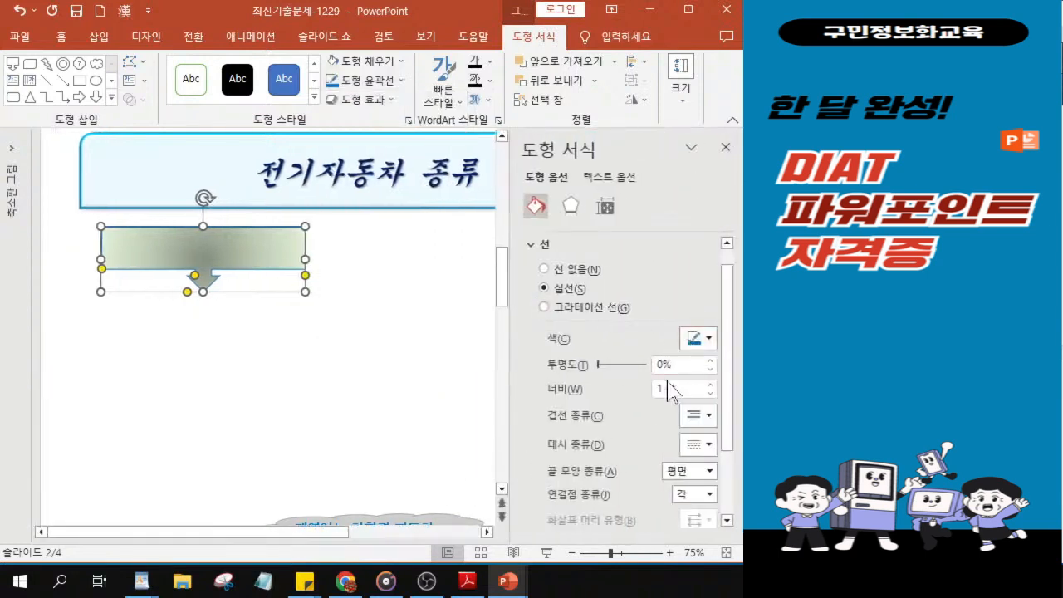
pyautogui.press('BackSpace')
pyautogui.write('2')
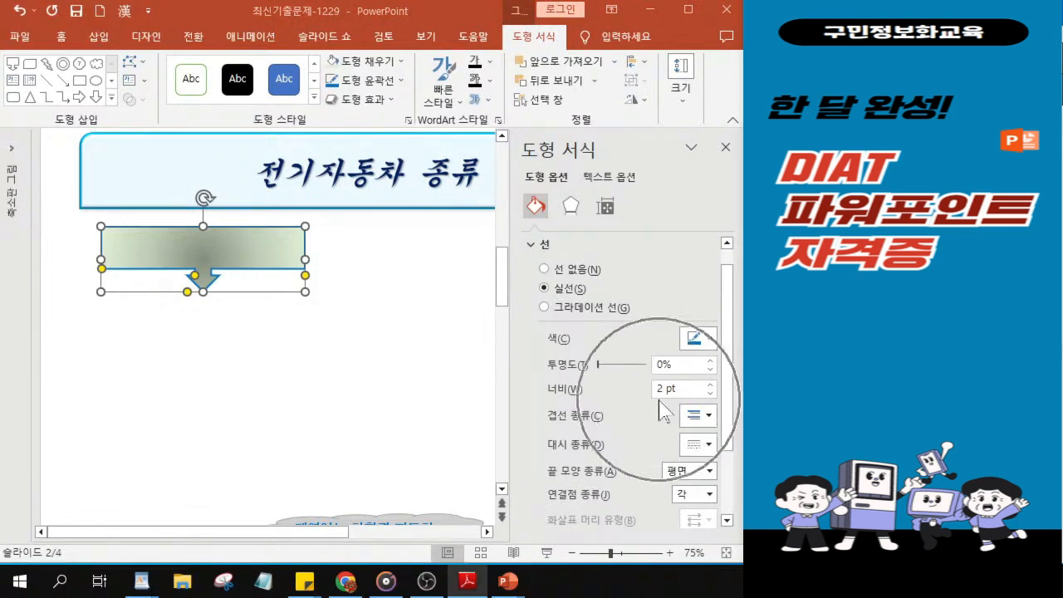
pyautogui.click(725, 149)
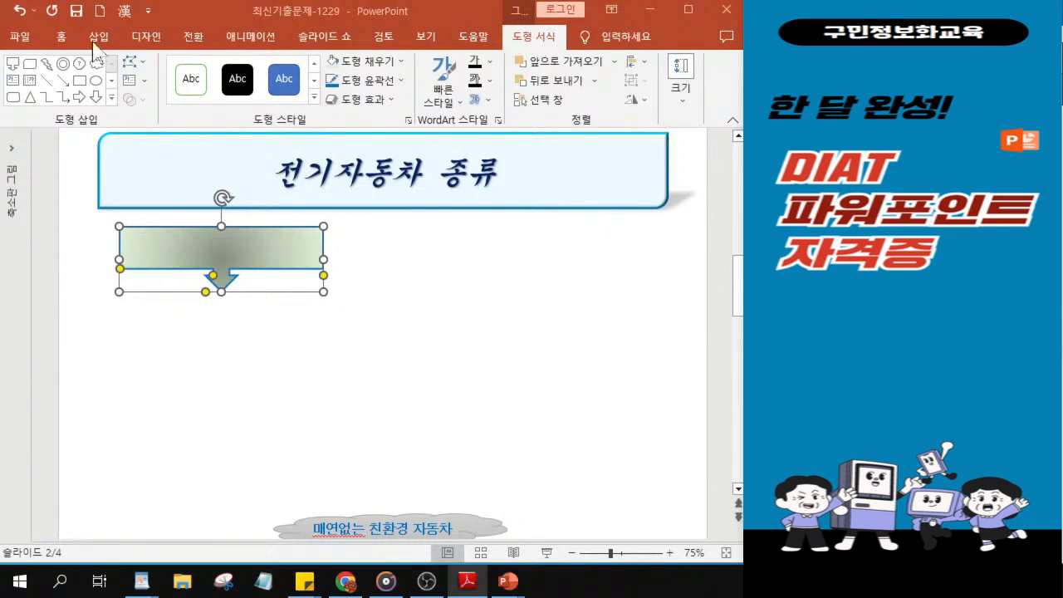
# Step: Set the arrow callout's text font to 돋움체 at size 22
pyautogui.click(59, 38)
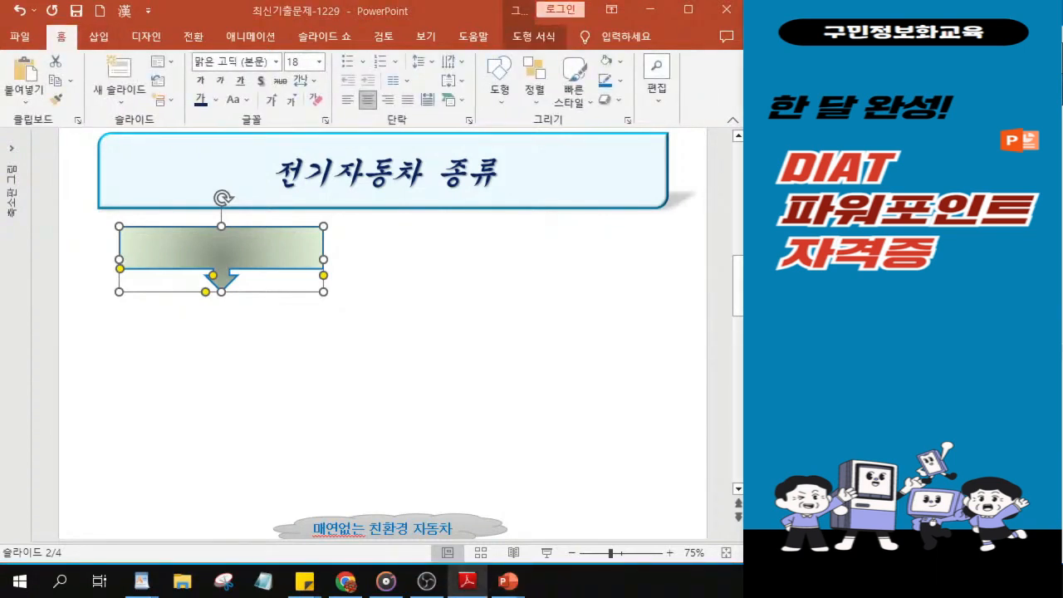
pyautogui.click(276, 62)
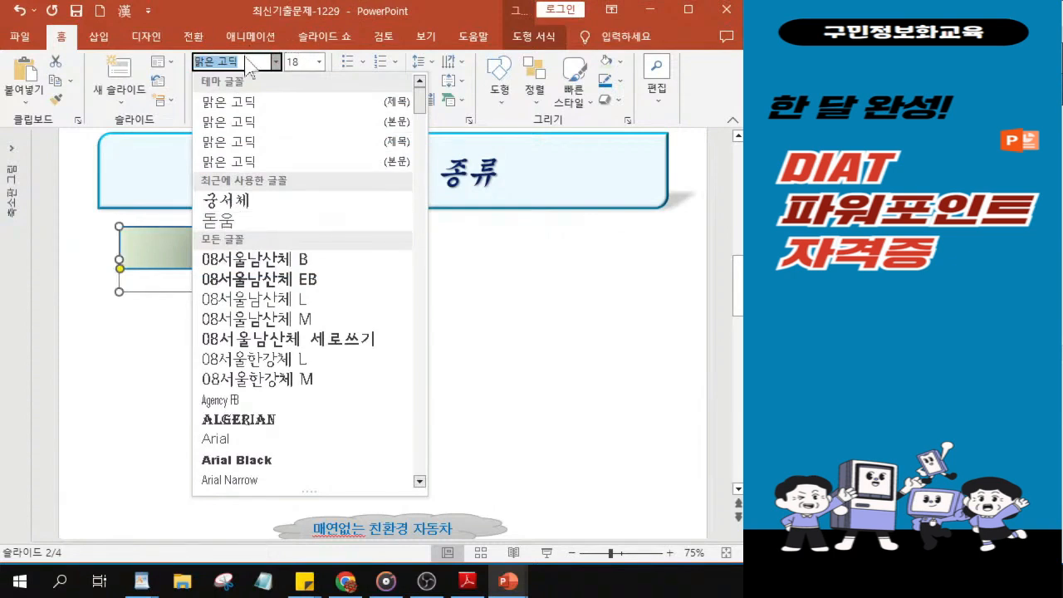
pyautogui.press('BackSpace')
pyautogui.write('돋움체')
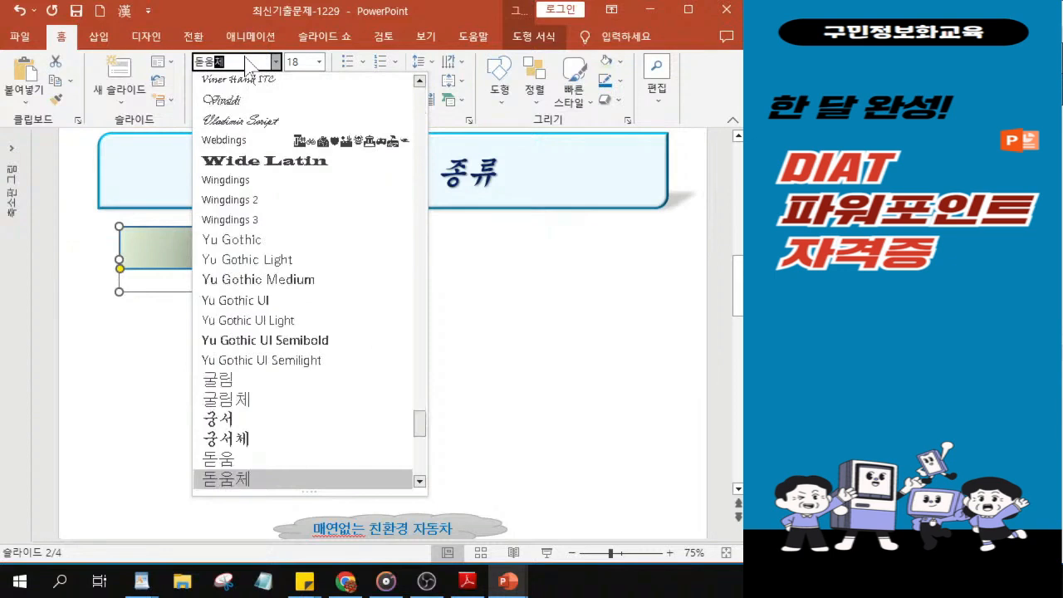
pyautogui.press('Return')
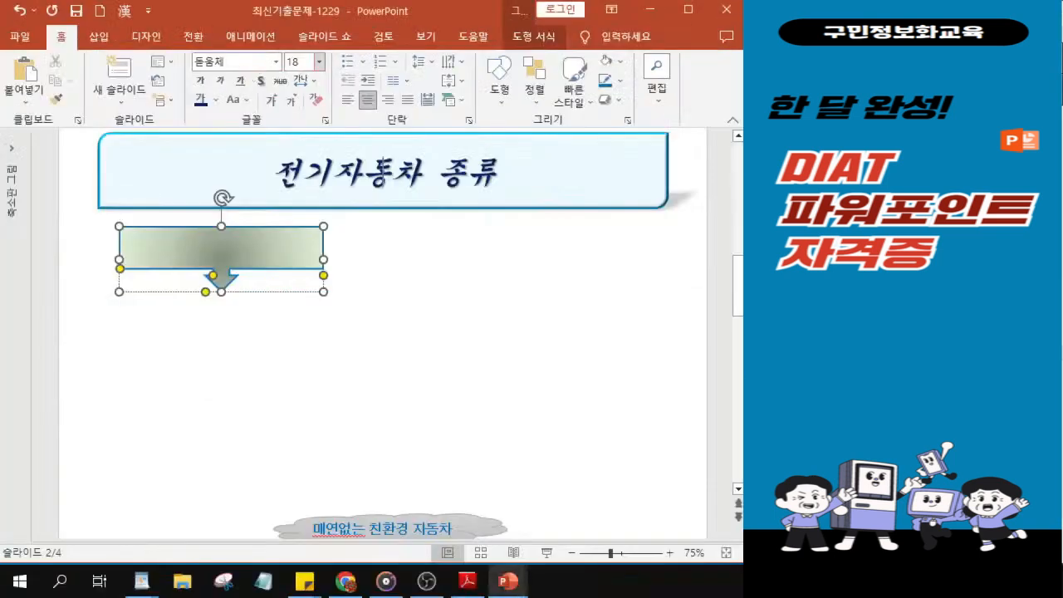
pyautogui.click(424, 141)
pyautogui.write('22')
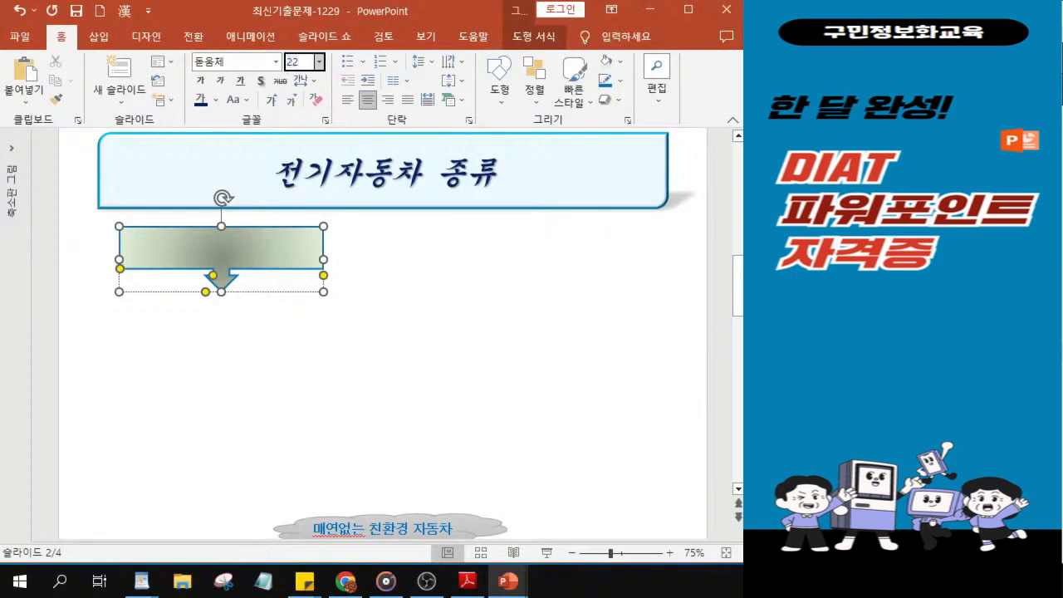
pyautogui.press('Return')
# Step: Make the arrow callout's text bold with a text shadow and colour it standard orange
pyautogui.click(200, 81)
pyautogui.click(261, 81)
pyautogui.click(880, 299)
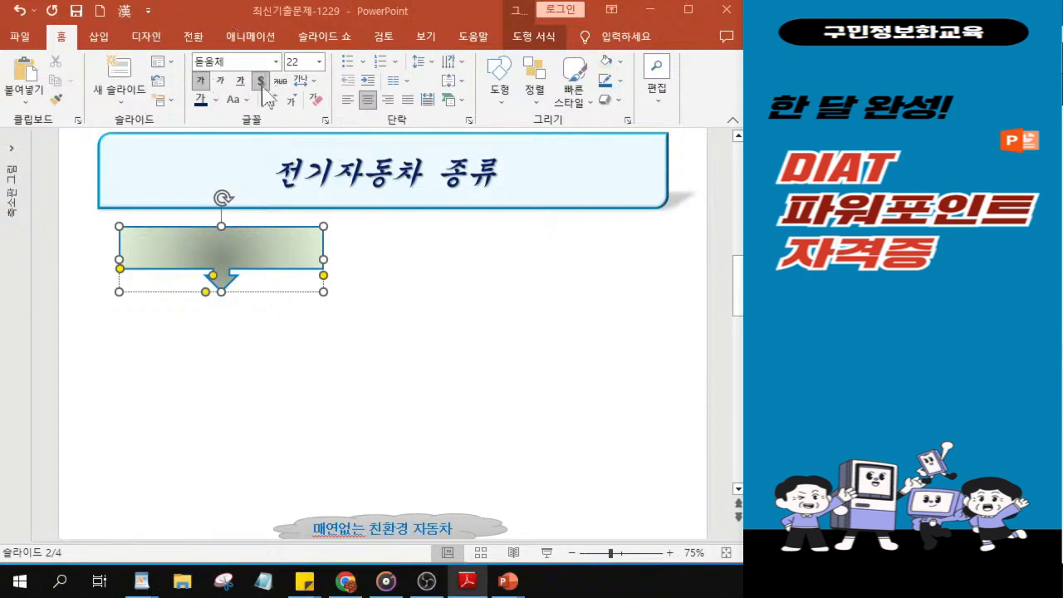
pyautogui.click(216, 100)
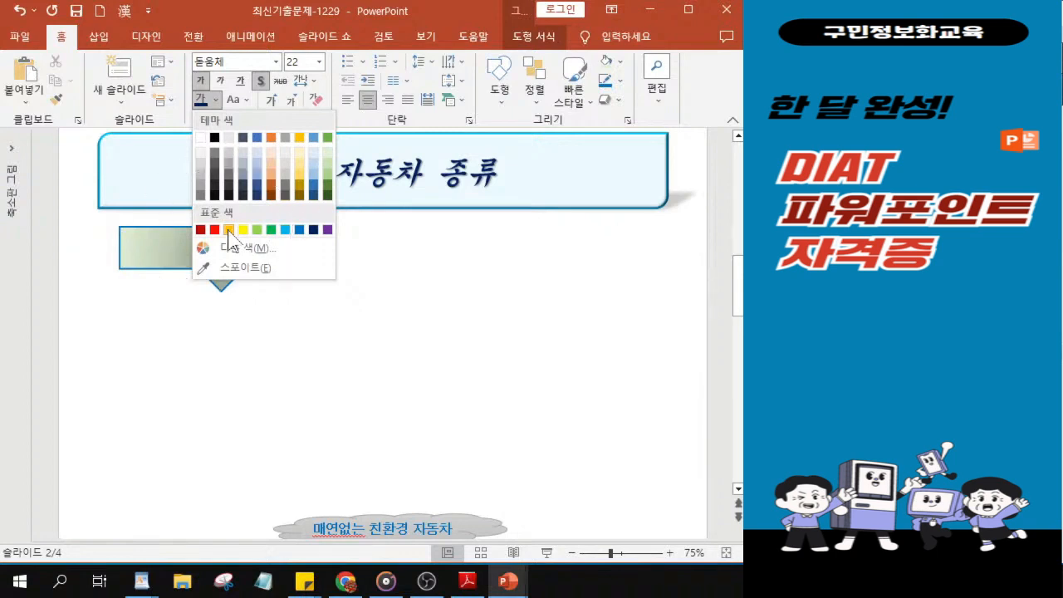
pyautogui.click(229, 230)
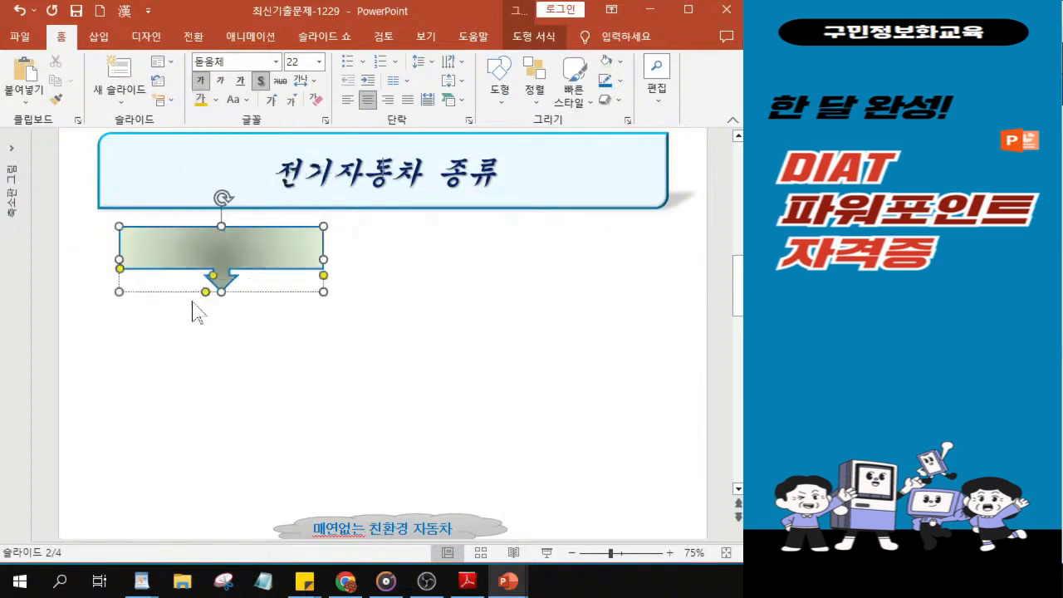
# Step: Enter the text 자동차 종류 in the arrow callout
pyautogui.scroll(3, 178, 268)
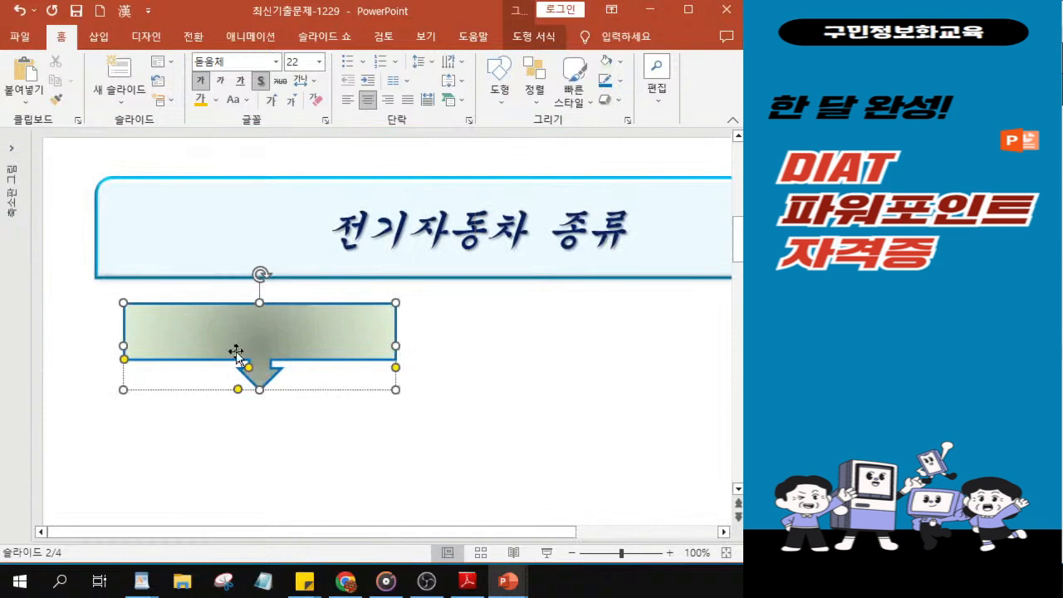
pyautogui.scroll(2, 260, 349)
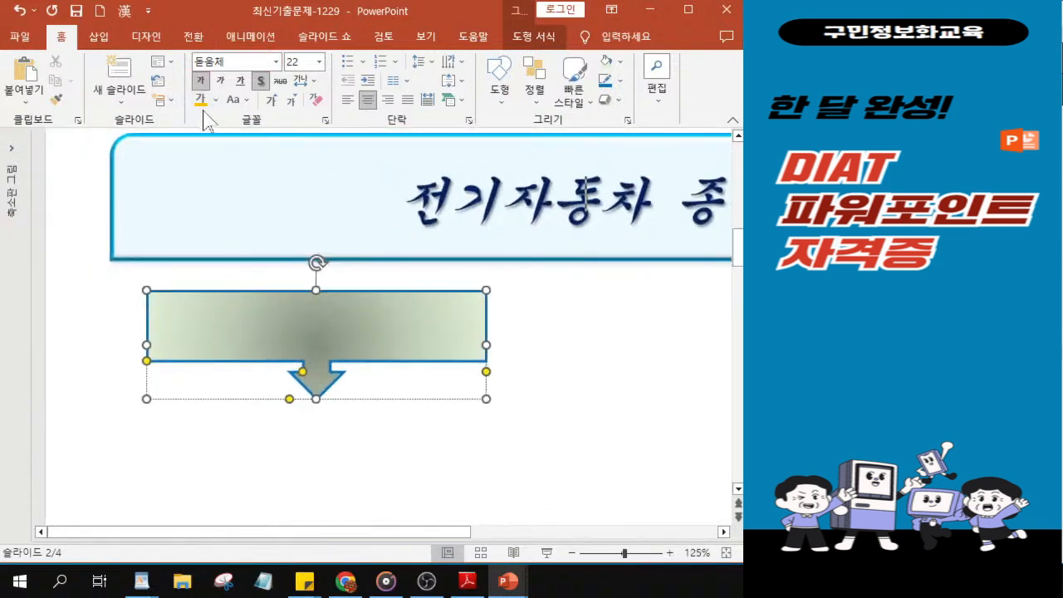
pyautogui.write('자동차 종ㄹ')
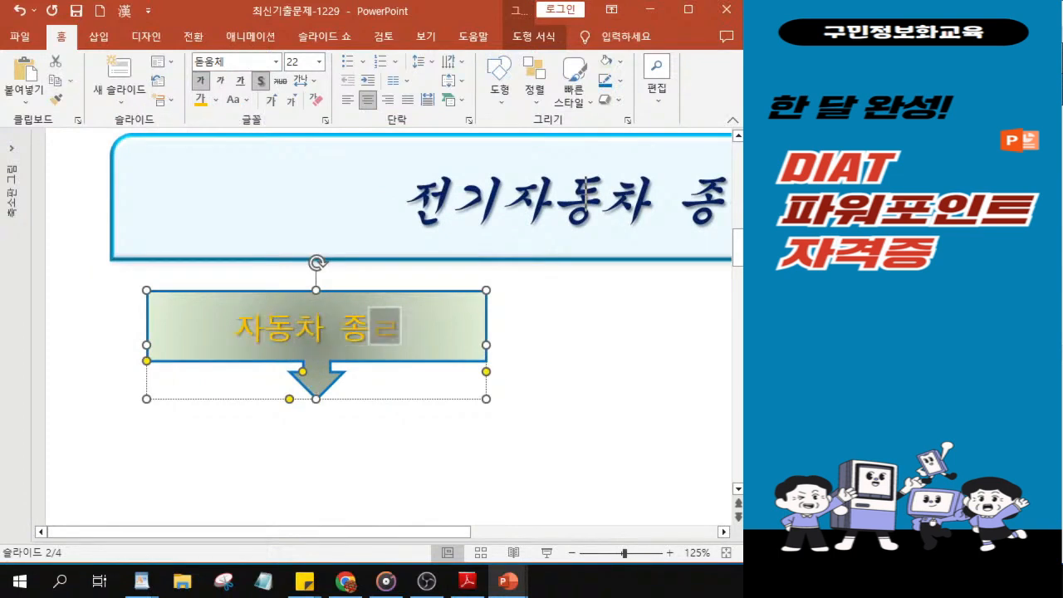
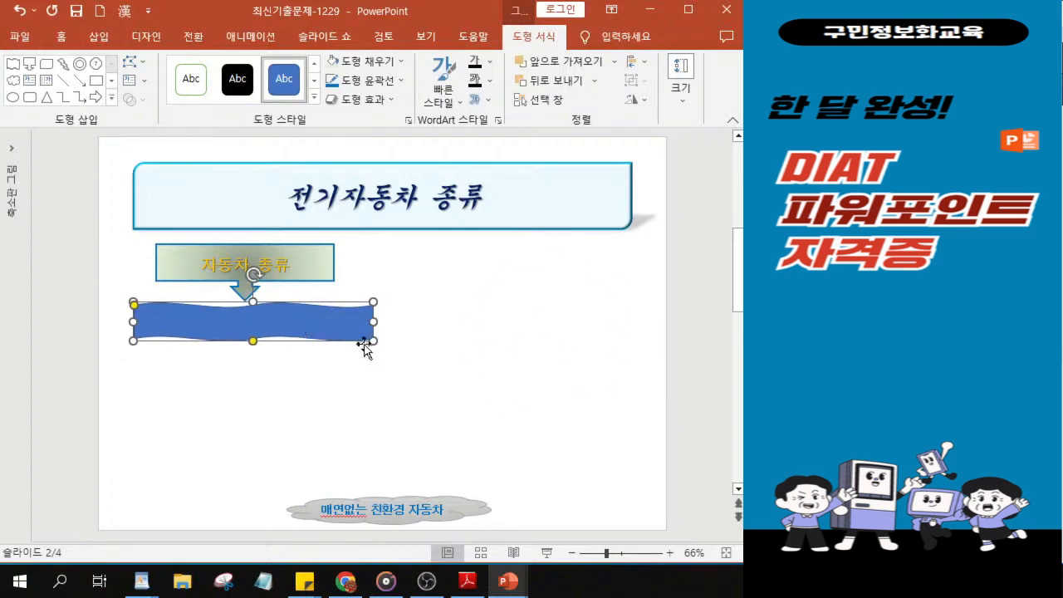
# Step: Nudge the wave shape into place under the arrow callout and move the callout so it is centred above it
pyautogui.press('ctrl')
pyautogui.moveTo(284, 318)
pyautogui.mouseDown()
pyautogui.moveTo(280, 441)
pyautogui.moveTo(301, 375)
pyautogui.moveTo(287, 324)
pyautogui.mouseUp()
pyautogui.hotkey('ctrl', 'Down')
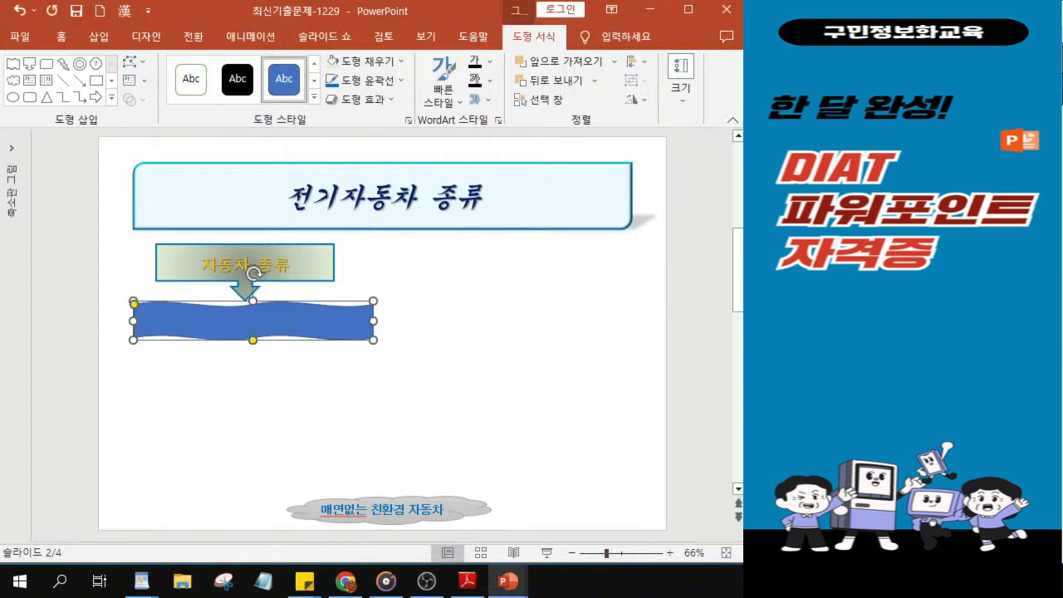
pyautogui.click(306, 278)
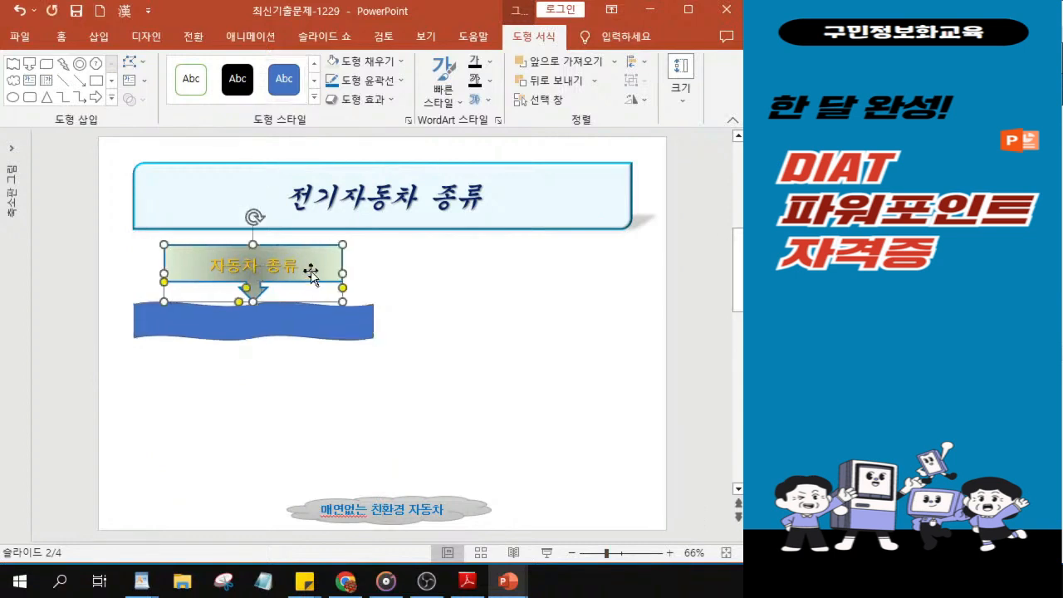
# Step: Fill the wave shape below the arrow callout with the base theme green
pyautogui.click(306, 331)
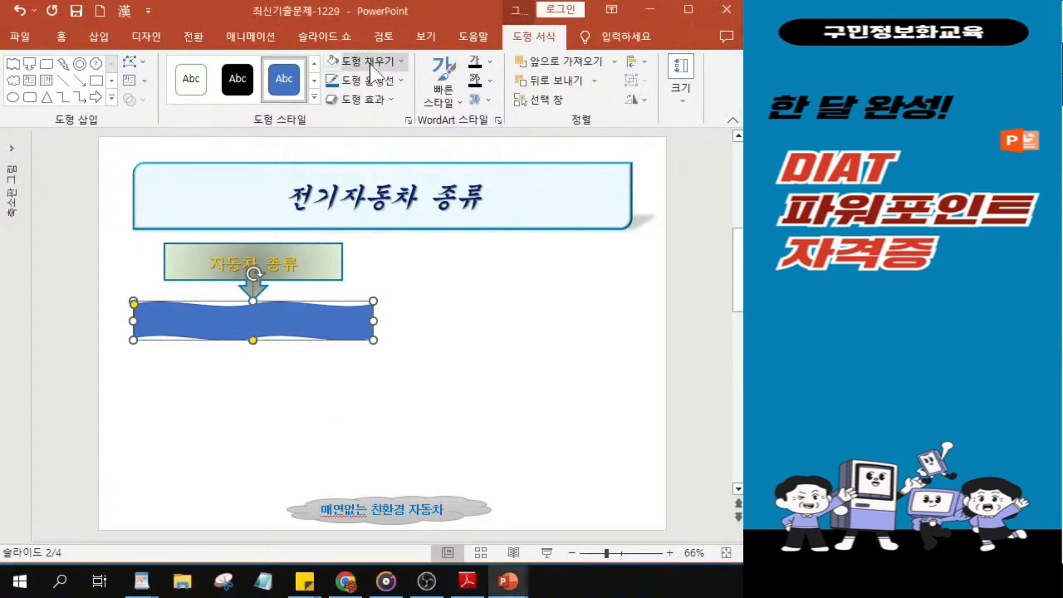
pyautogui.click(371, 71)
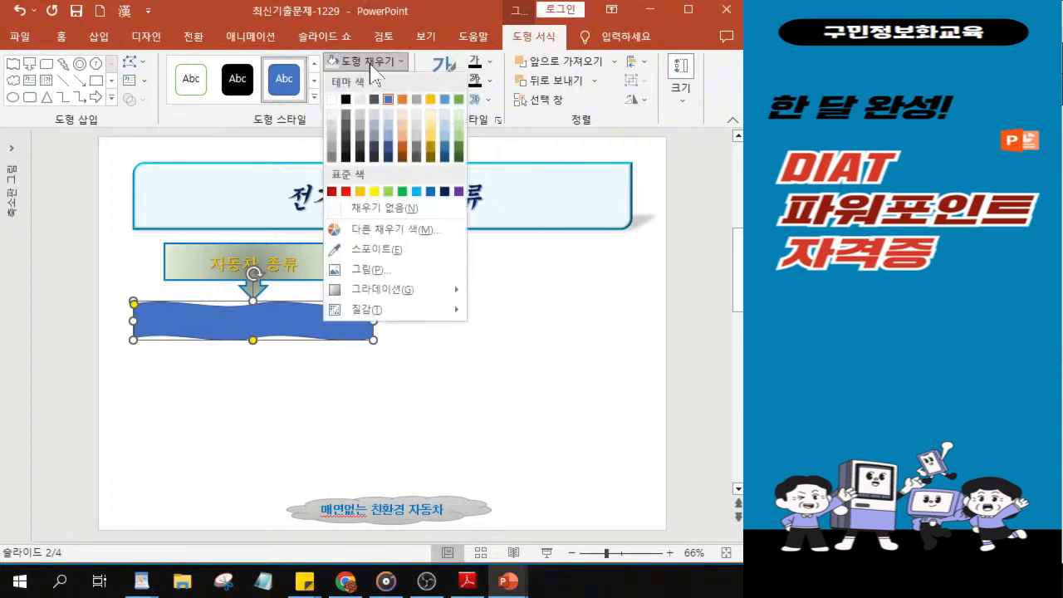
pyautogui.click(458, 100)
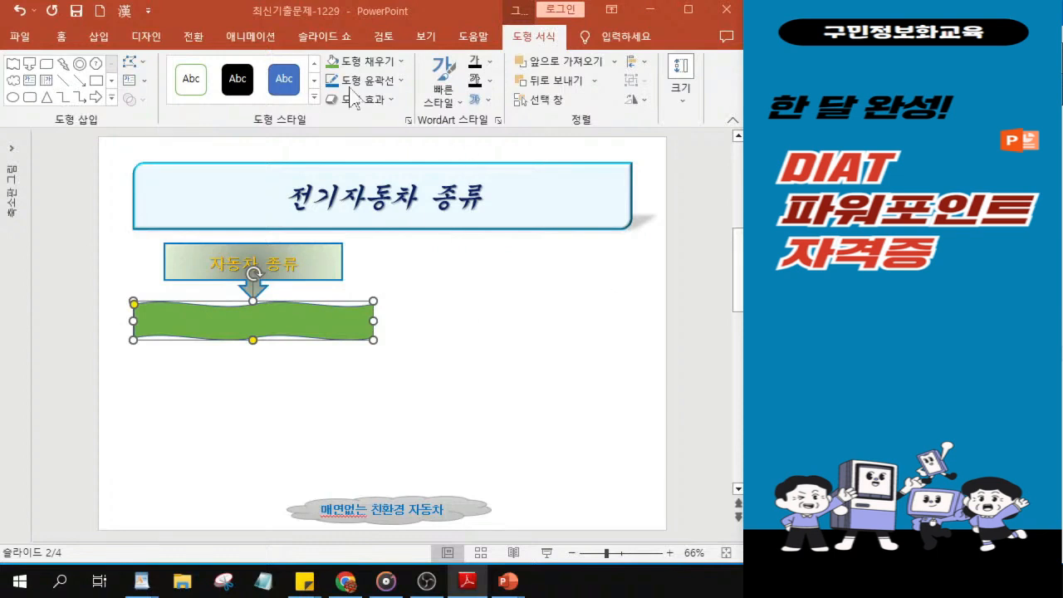
pyautogui.click(380, 64)
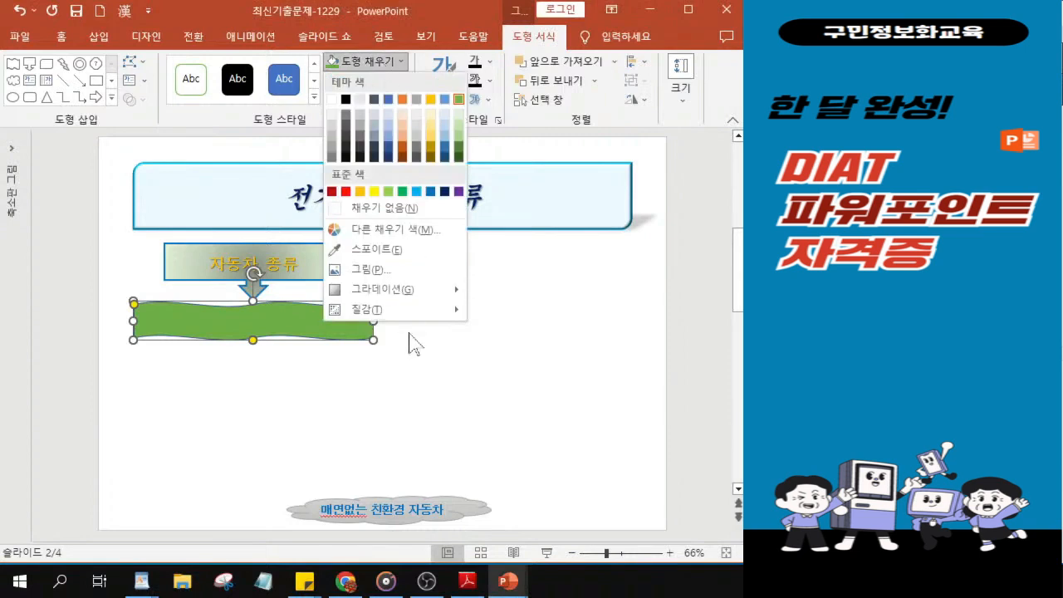
pyautogui.moveTo(418, 296)
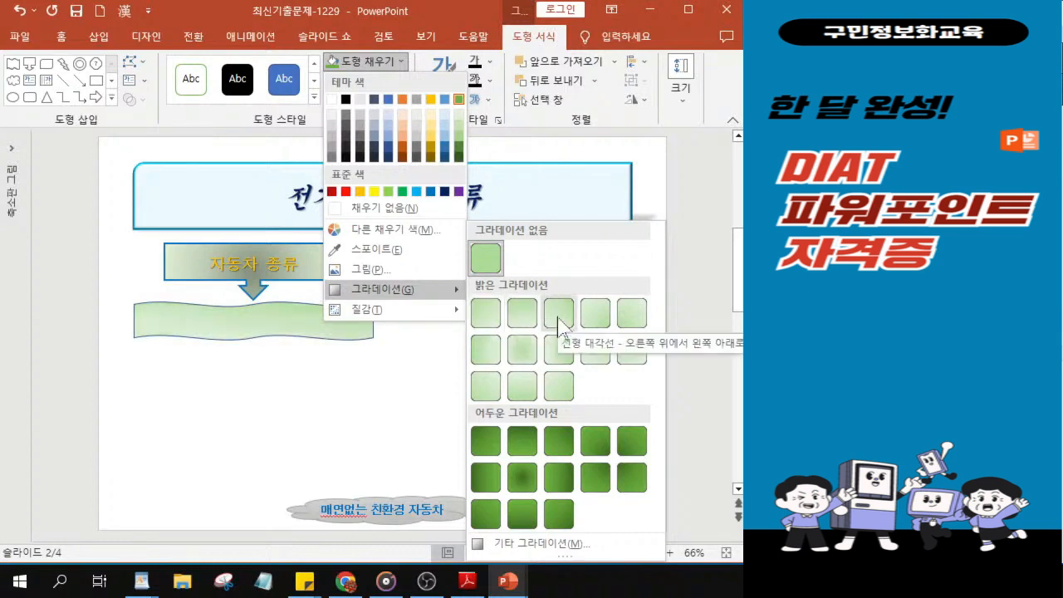
pyautogui.press('Escape')
pyautogui.press('Escape')
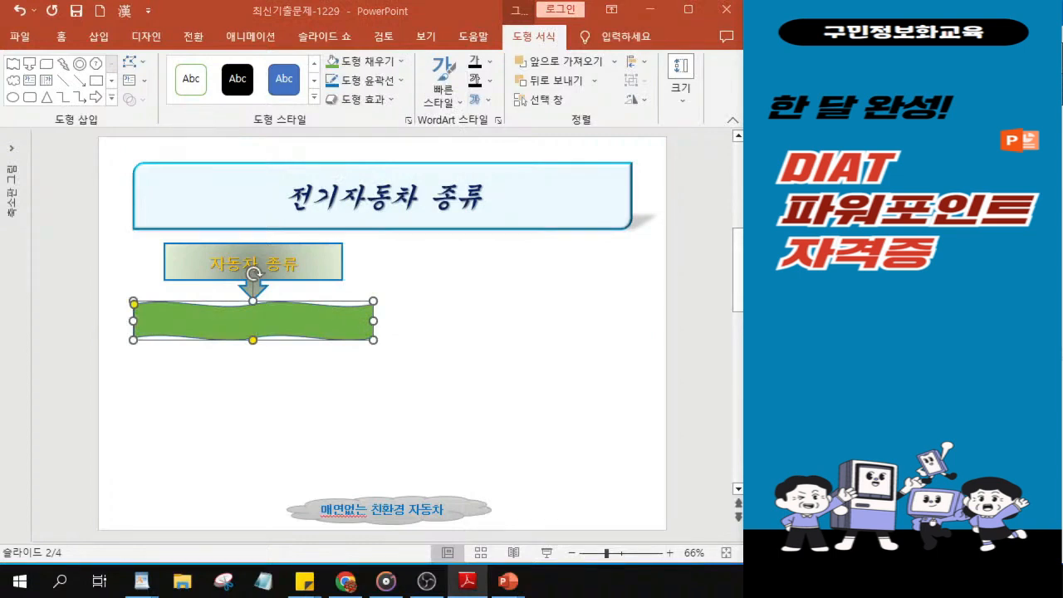
# Step: Apply the light Linear Up gradient to the wave shape, pale along its upper edge and greener toward its lower edge
pyautogui.click(374, 63)
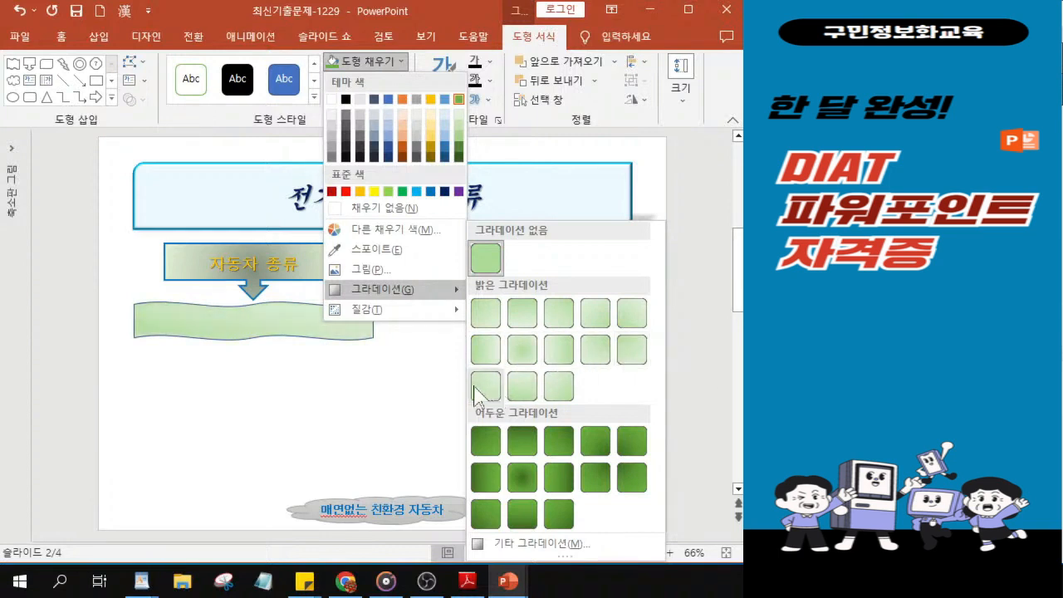
pyautogui.click(523, 386)
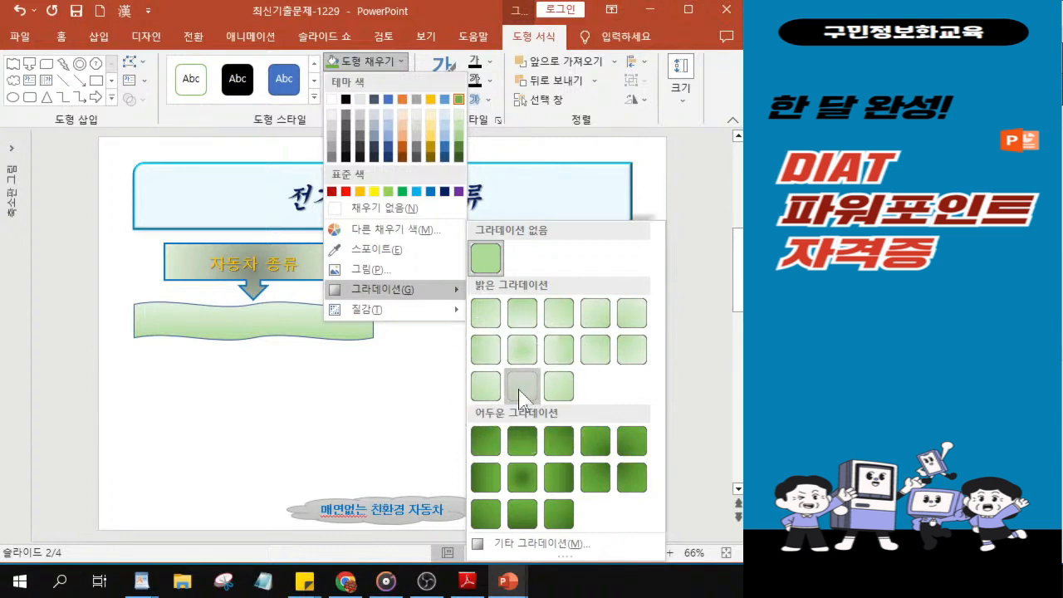
pyautogui.click(522, 389)
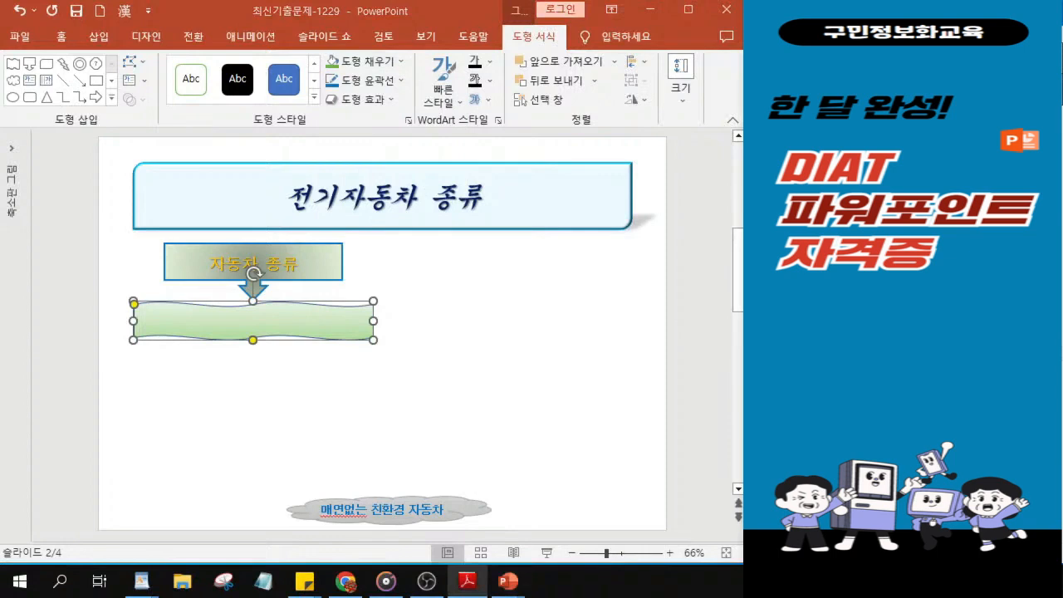
# Step: Remove the wave shape's outline and give it the Soft Round bevel effect
pyautogui.click(364, 81)
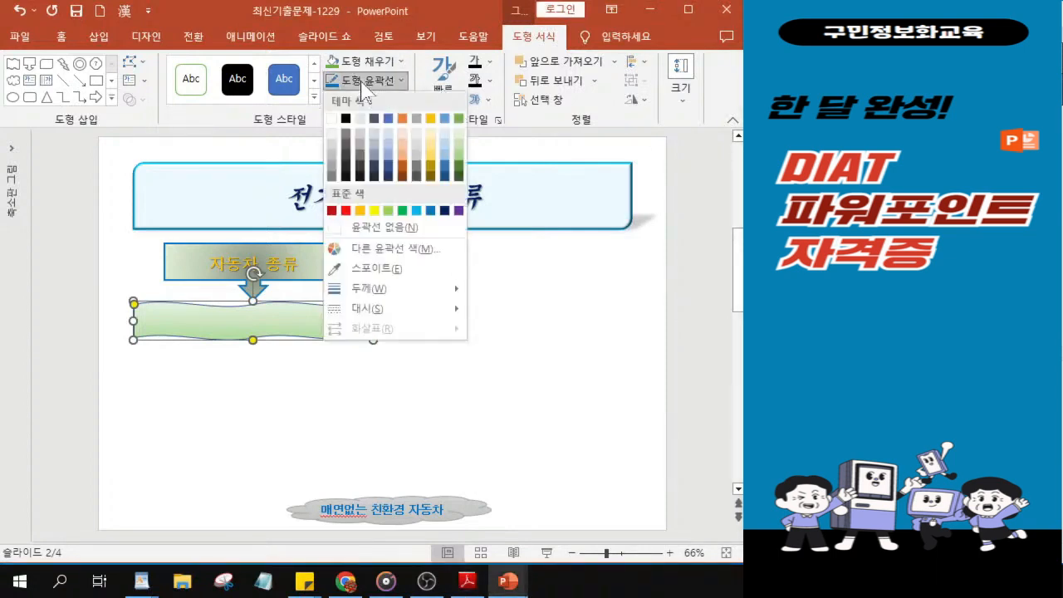
pyautogui.click(356, 233)
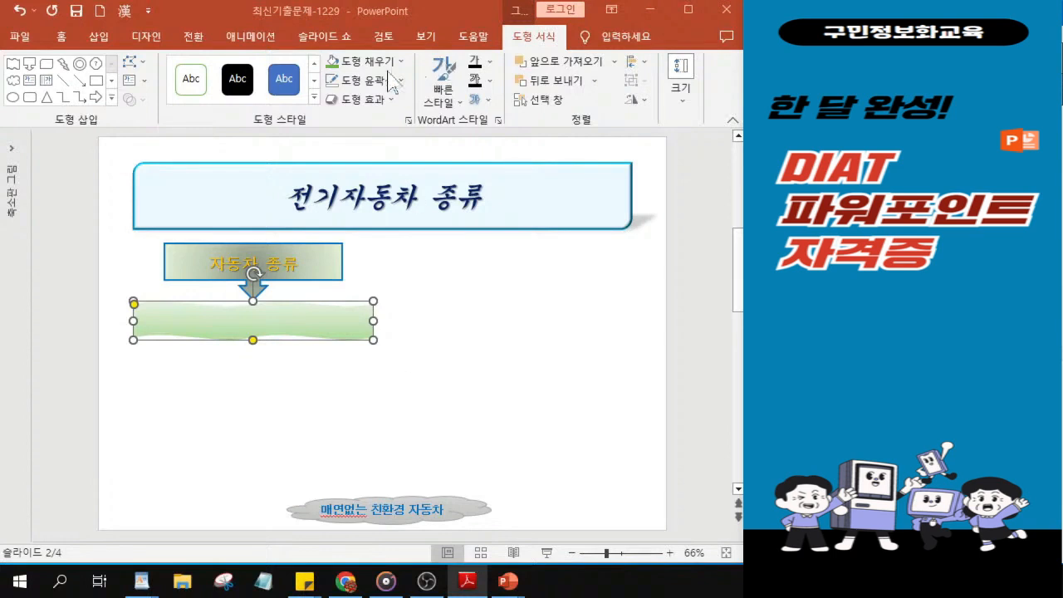
pyautogui.click(373, 100)
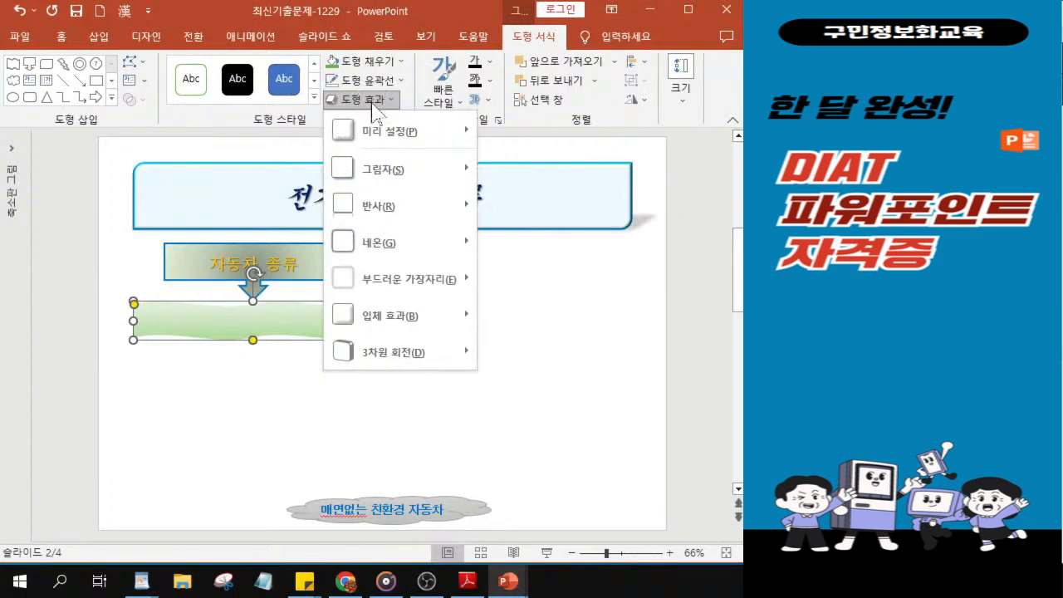
pyautogui.moveTo(408, 328)
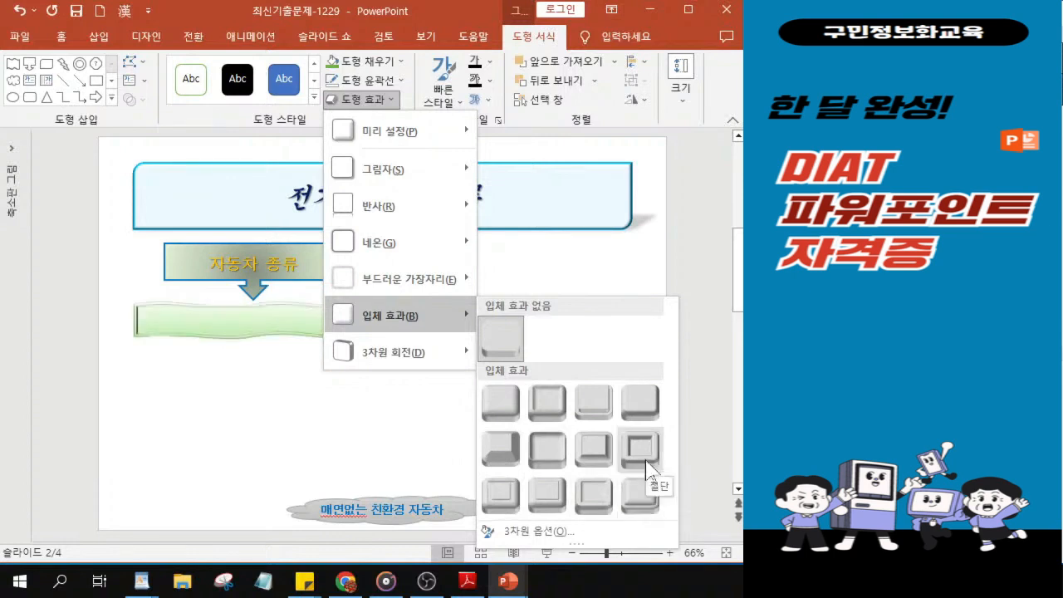
pyautogui.click(547, 451)
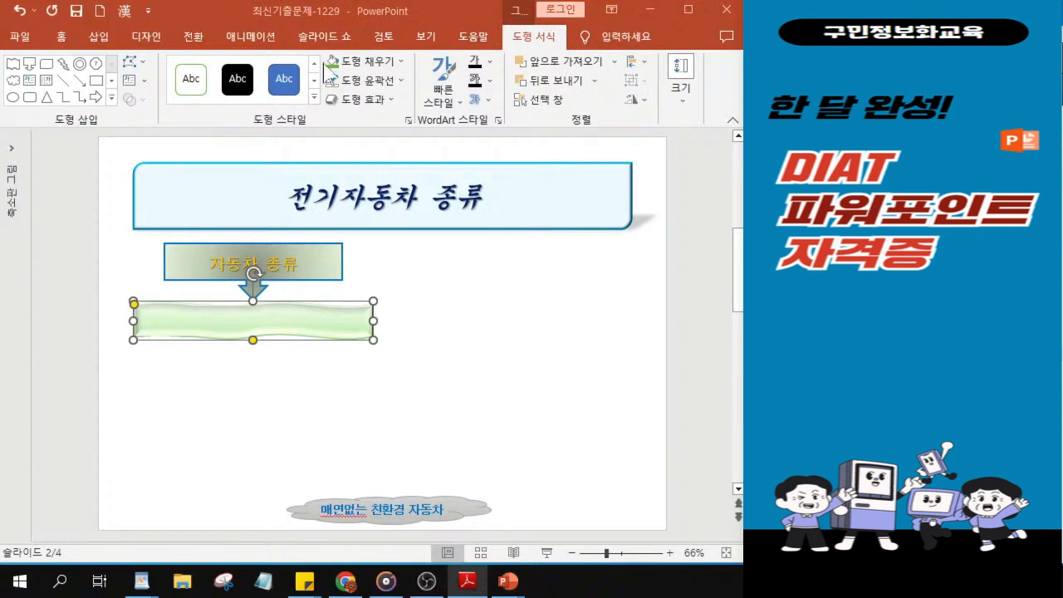
# Step: Set the wave shape's text font to 돋움 at size 20
pyautogui.click(62, 37)
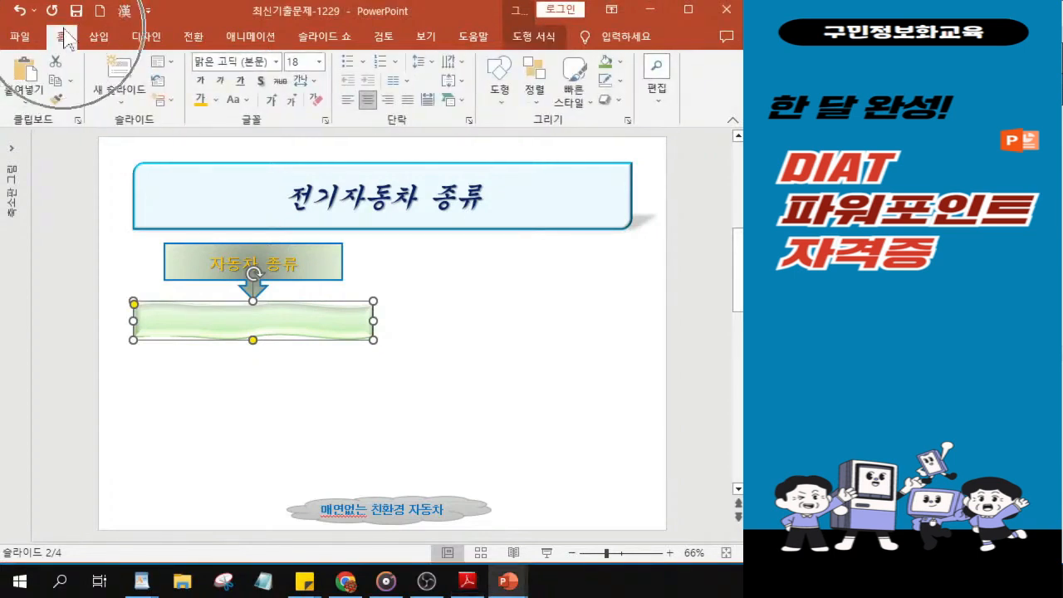
pyautogui.click(276, 62)
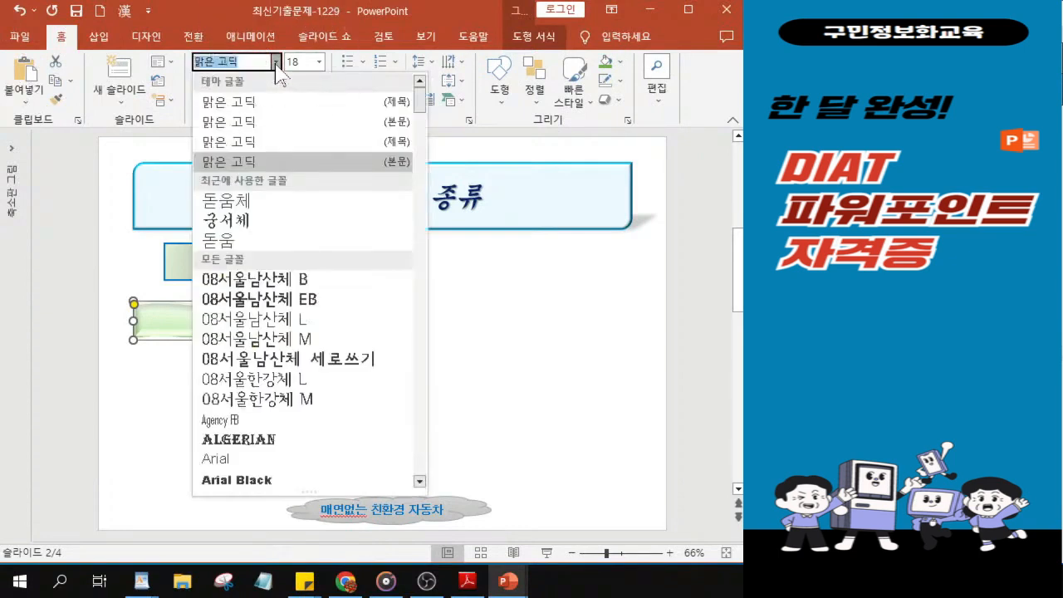
pyautogui.click(239, 241)
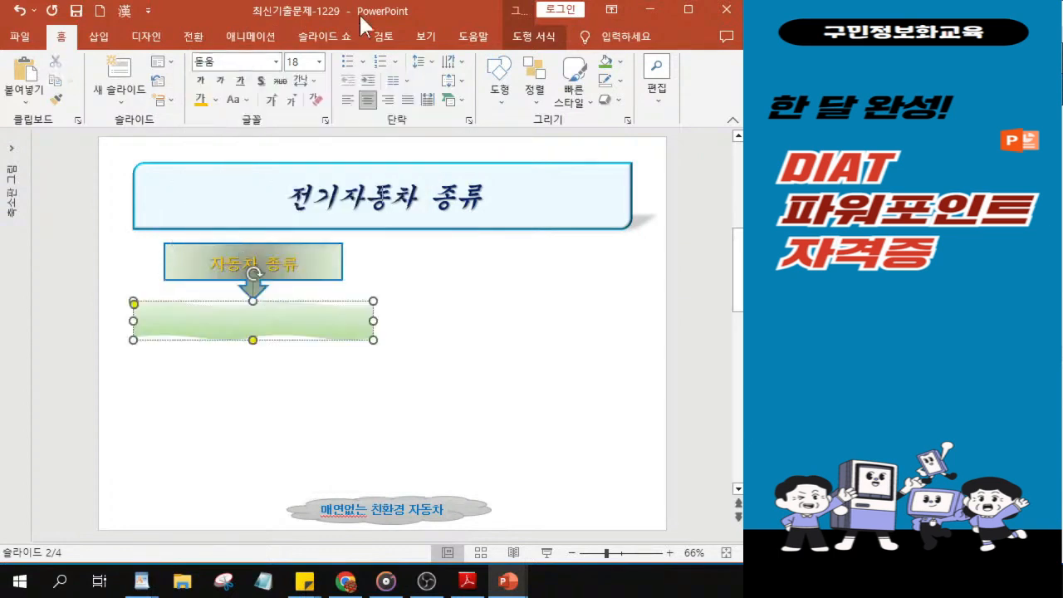
pyautogui.click(299, 62)
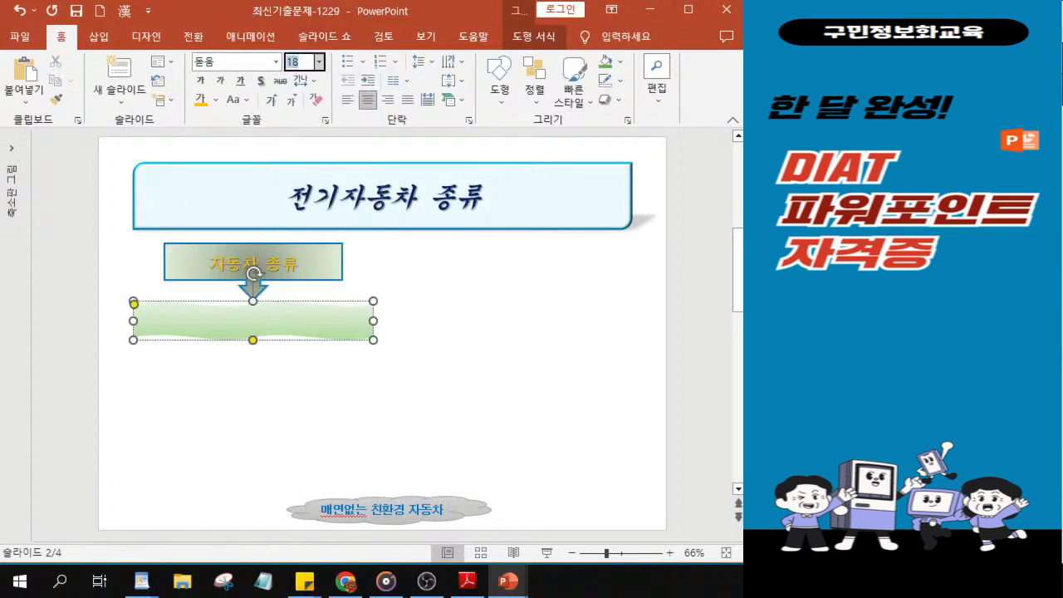
pyautogui.write('20')
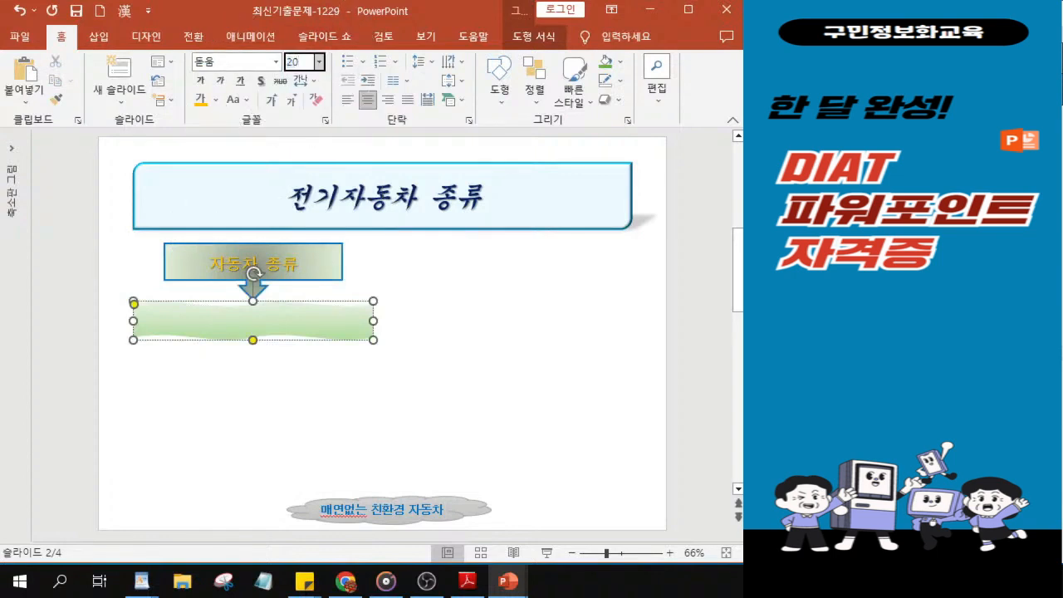
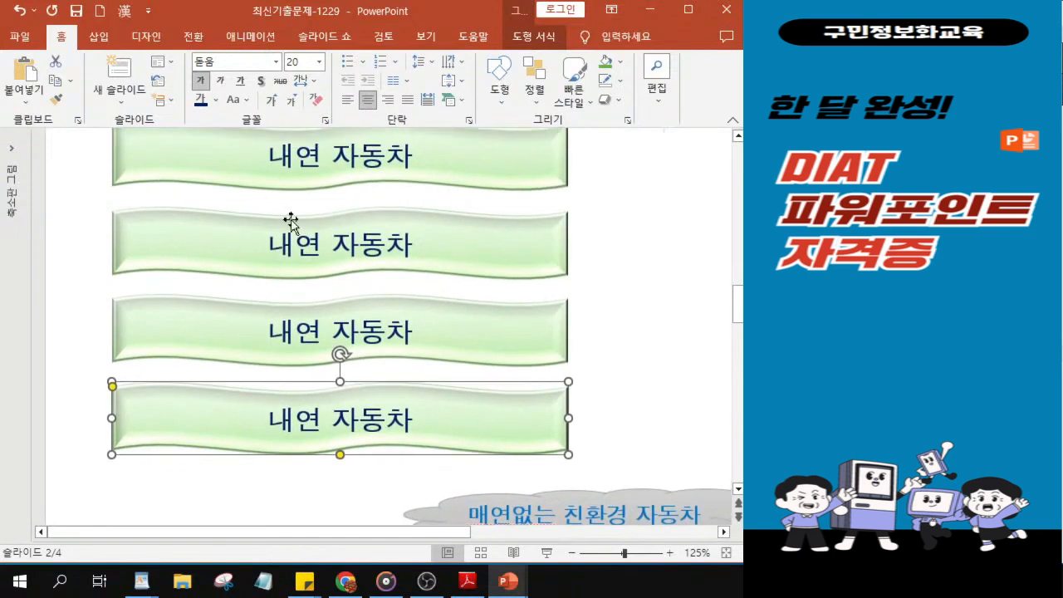
# Step: Change the second wave shape's text to 하이브리드 자동차
pyautogui.click(263, 261)
pyautogui.moveTo(261, 240)
pyautogui.mouseDown()
pyautogui.moveTo(285, 240)
pyautogui.moveTo(264, 237)
pyautogui.mouseUp()
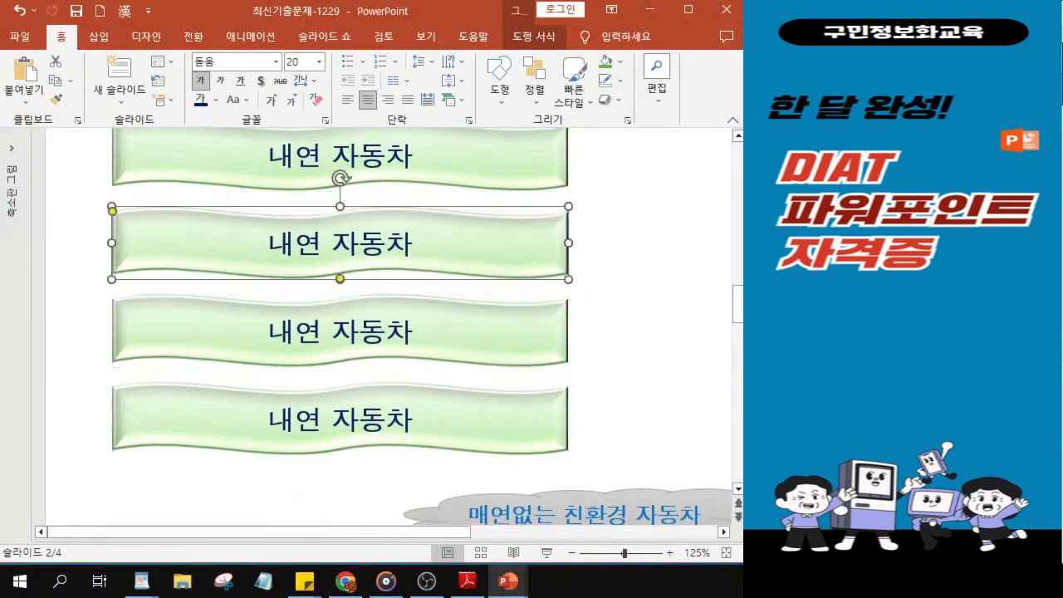
pyautogui.press('Delete')
pyautogui.press('Delete')
pyautogui.press('Delete')
pyautogui.write('하이브리드')
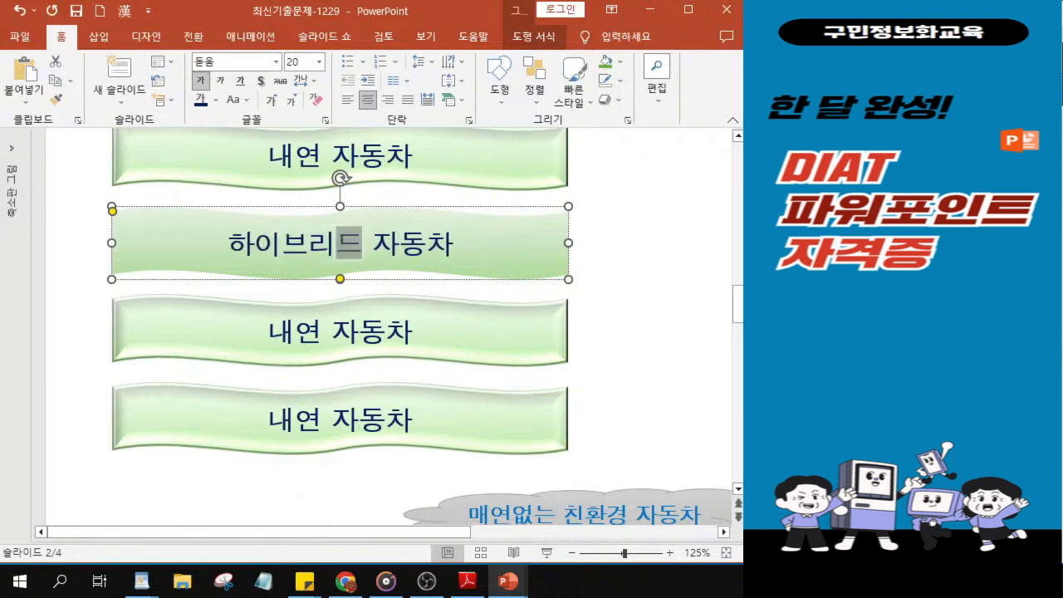
# Step: Change the third wave shape's text to 플러그인 하이브리드 자동차
pyautogui.click(270, 334)
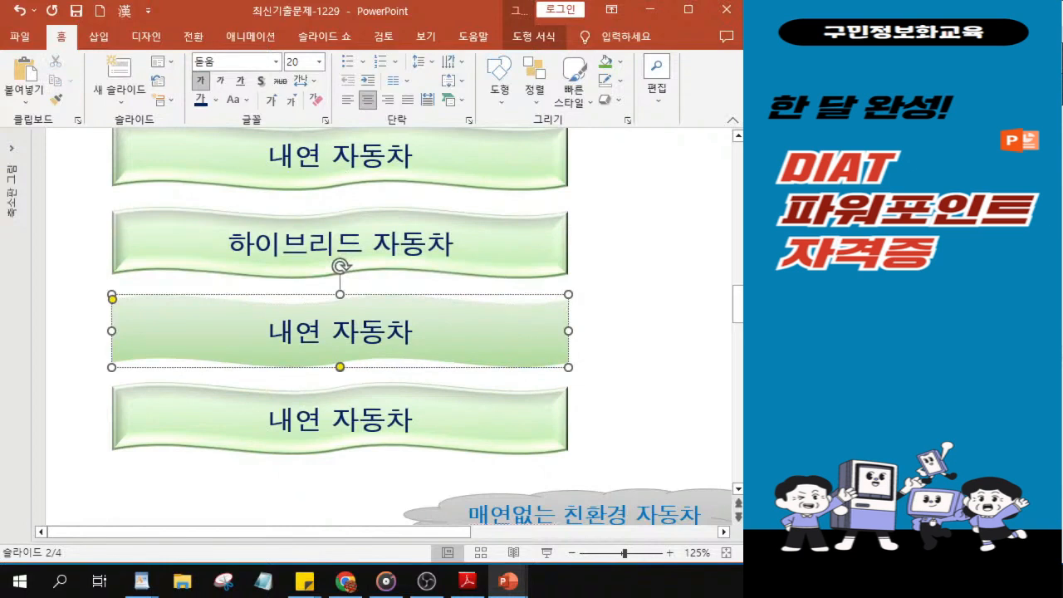
pyautogui.press('Delete')
pyautogui.press('Delete')
pyautogui.press('Delete')
pyautogui.write('플러그인')
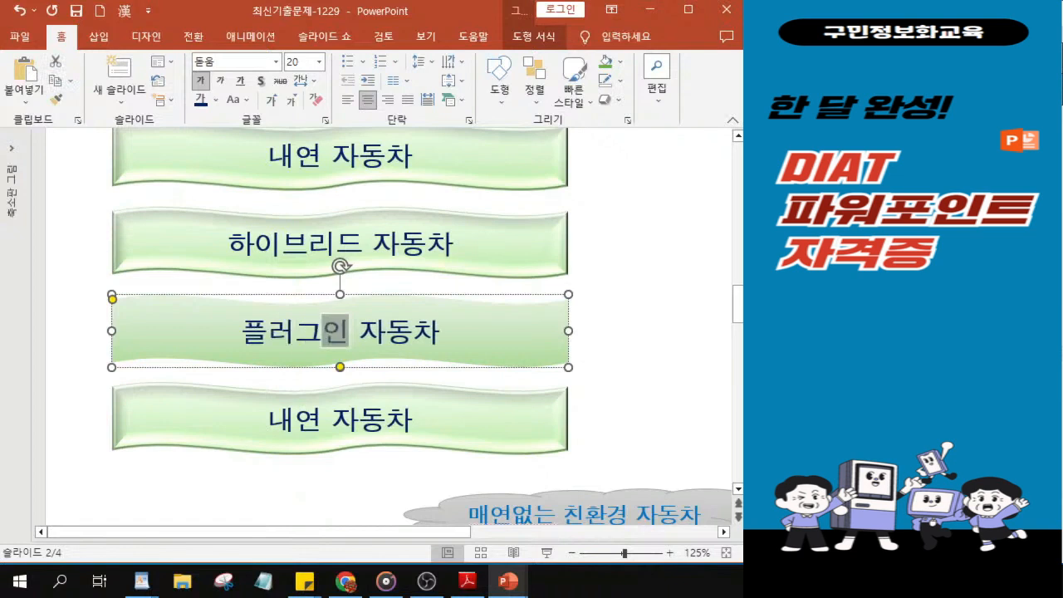
pyautogui.write(' 하이브리 ')
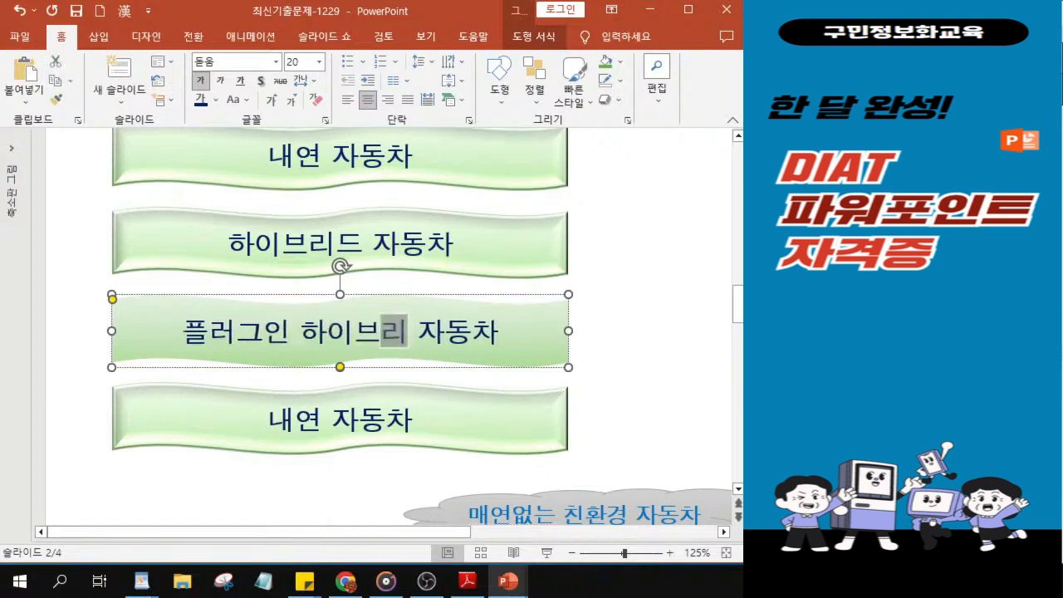
pyautogui.write('드')
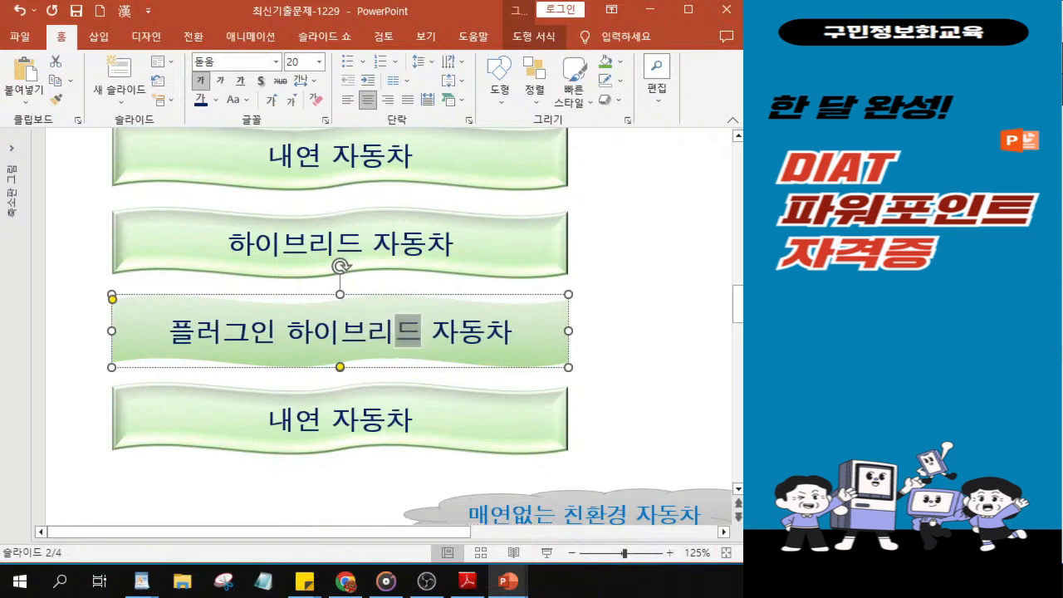
# Step: Change the fourth wave shape's text to 전기 자동차
pyautogui.click(290, 432)
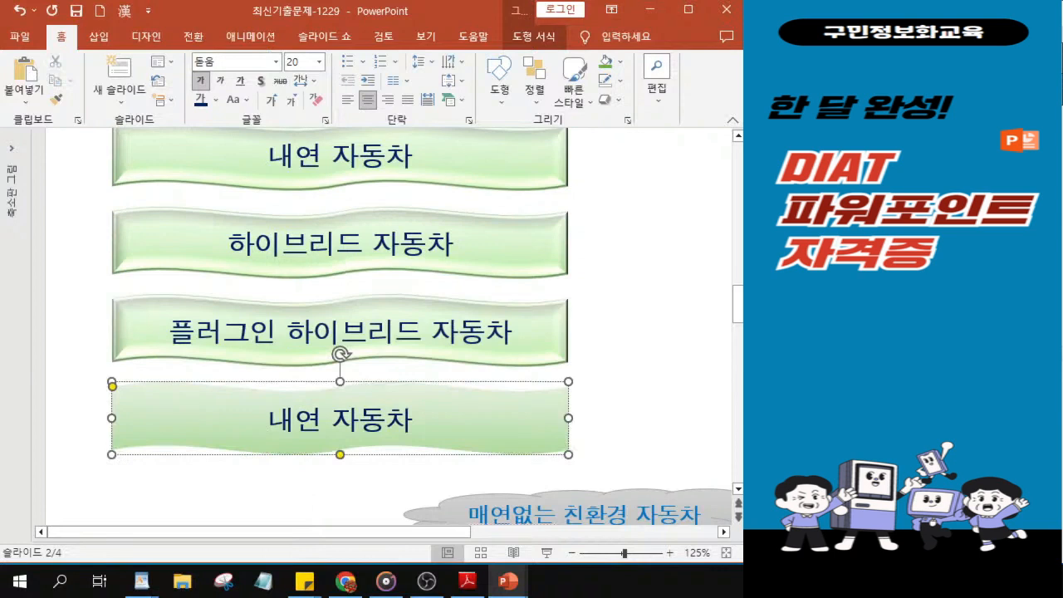
pyautogui.press('BackSpace')
pyautogui.press('BackSpace')
pyautogui.press('BackSpace')
pyautogui.write('전기')
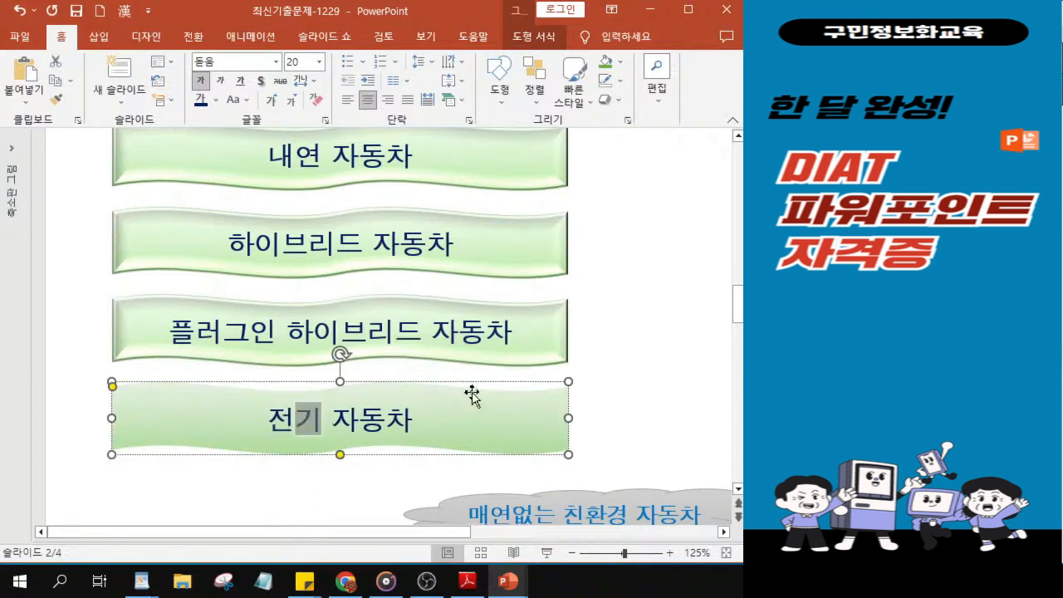
pyautogui.scroll(2, 312, 321)
pyautogui.scroll(3, 471, 221)
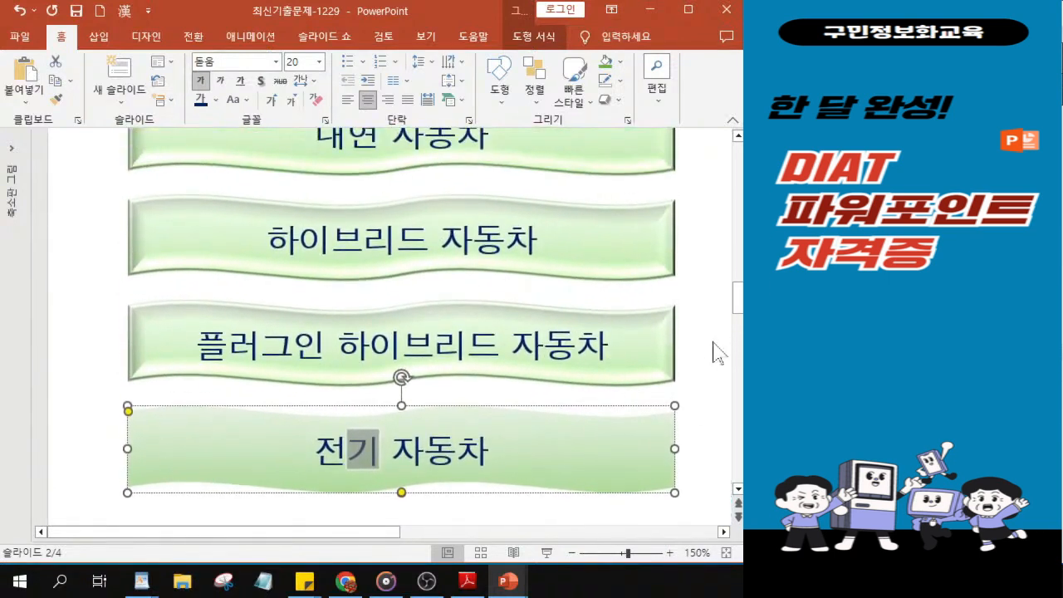
# Step: Draw a small go-to-end action button beneath the right end of the slide title, hyperlinked to 마지막 슬라이드
pyautogui.hotkey('alt', 'Tab')
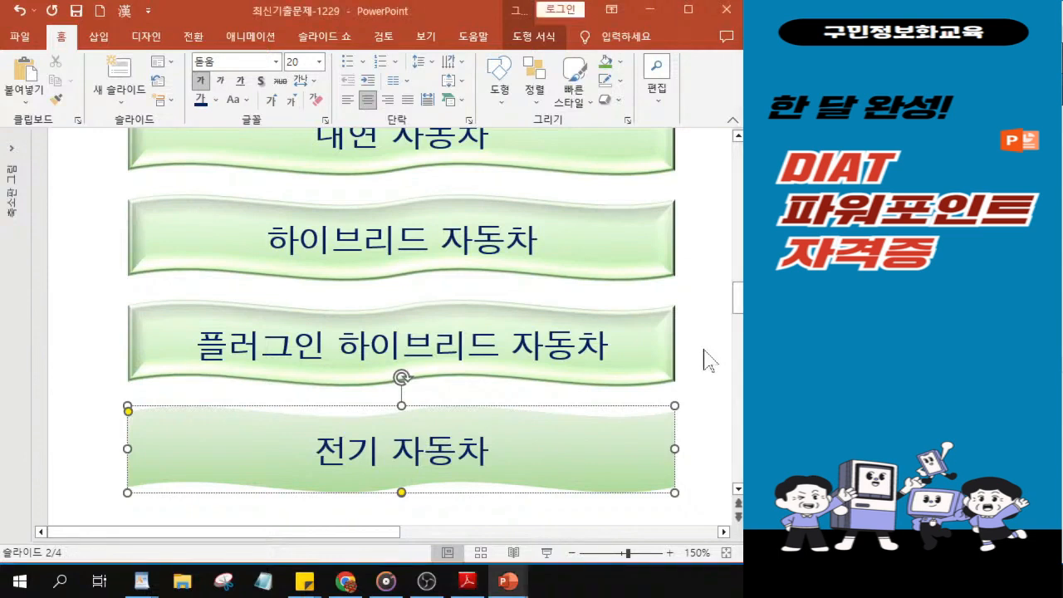
pyautogui.scroll(-5, 648, 338)
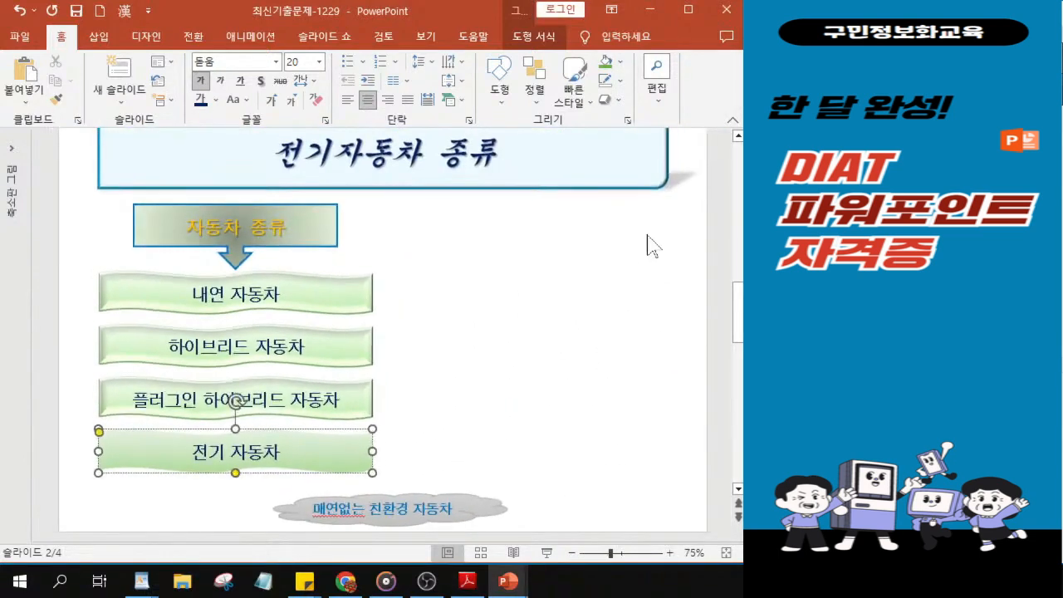
pyautogui.click(655, 237)
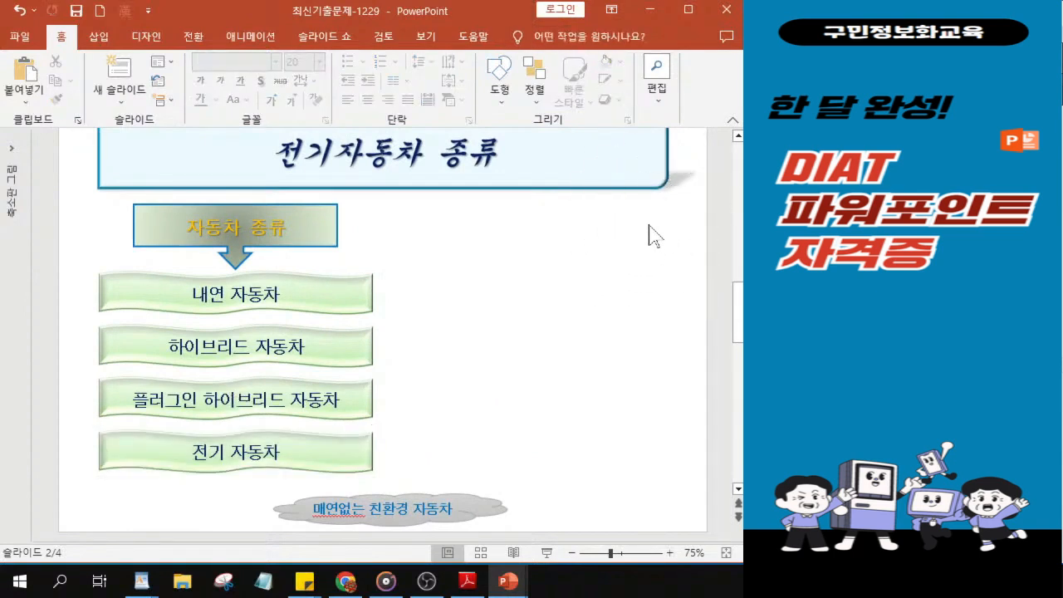
pyautogui.click(499, 91)
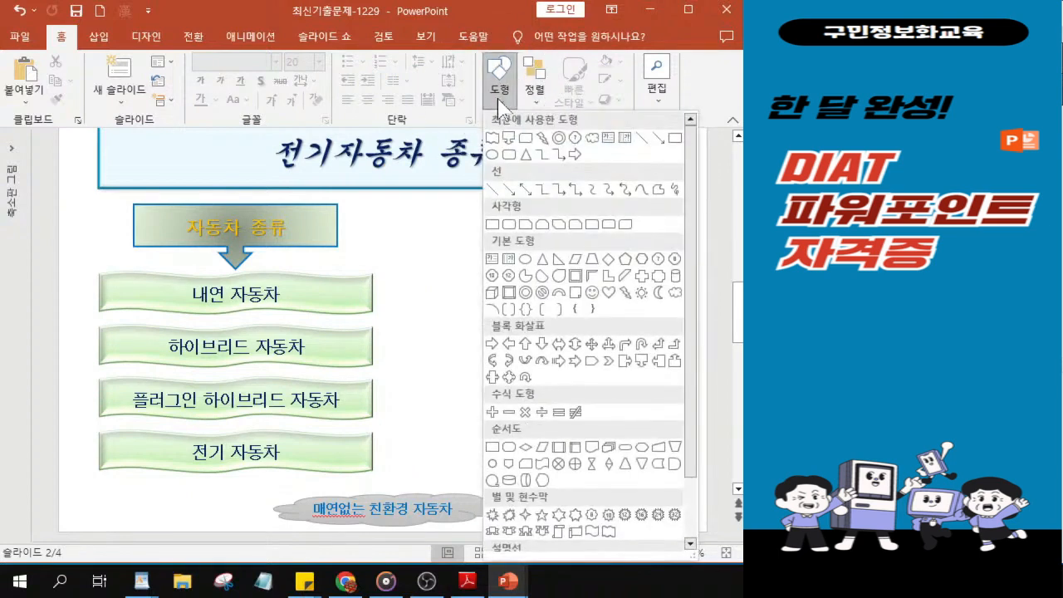
pyautogui.press('ctrl')
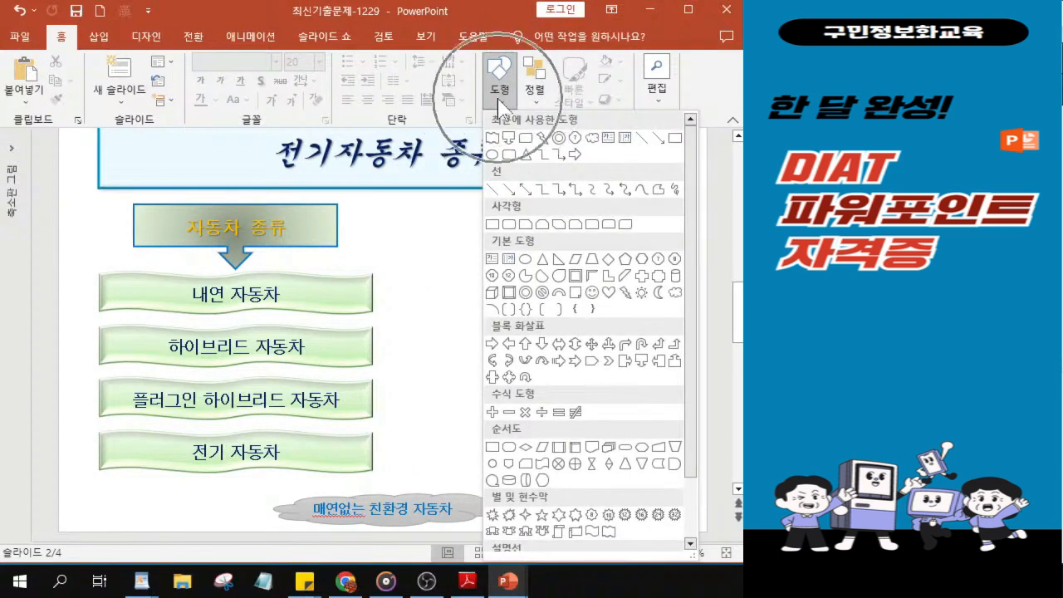
pyautogui.moveTo(688, 345); pyautogui.dragTo(691, 441)
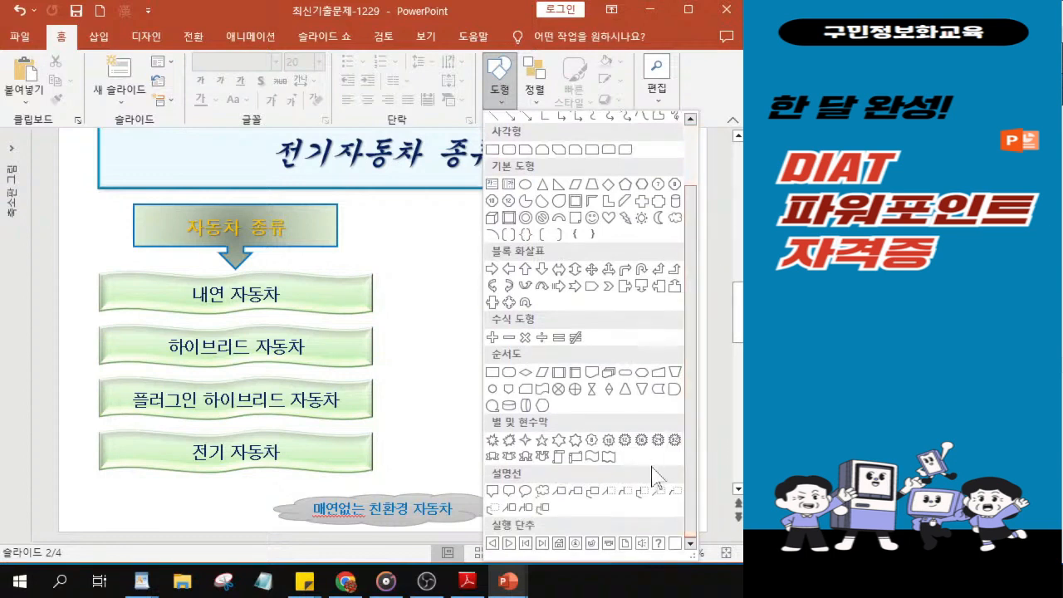
pyautogui.click(542, 542)
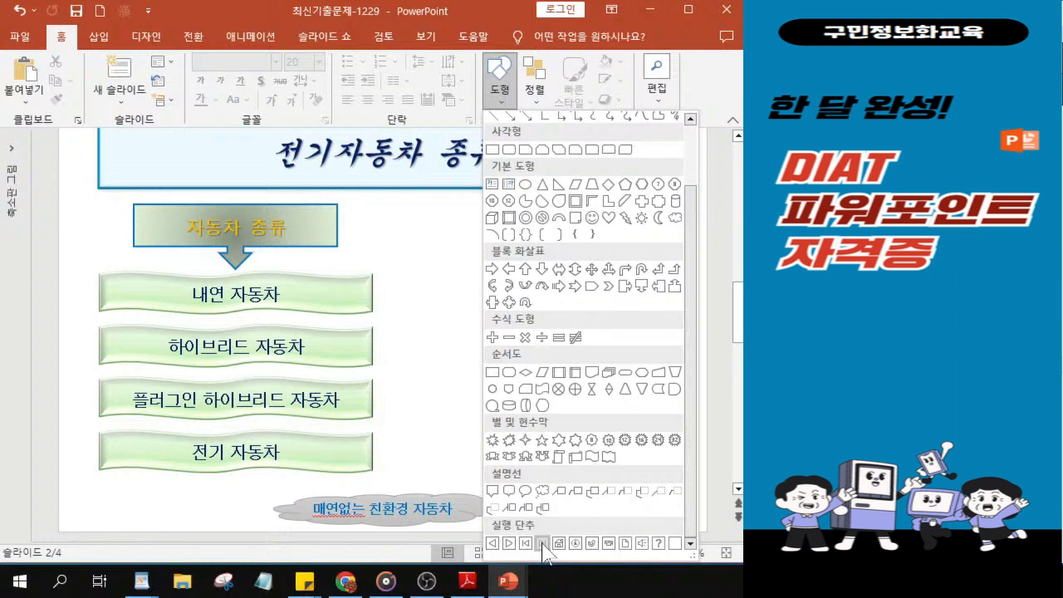
pyautogui.click(542, 544)
pyautogui.click(542, 544)
pyautogui.click(542, 544)
pyautogui.click(543, 544)
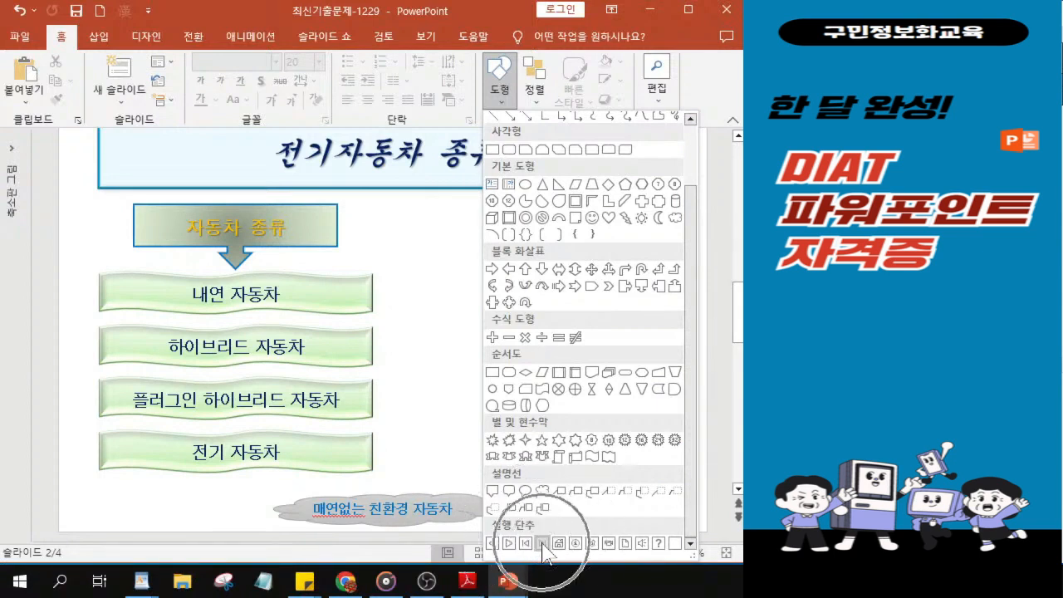
pyautogui.click(542, 544)
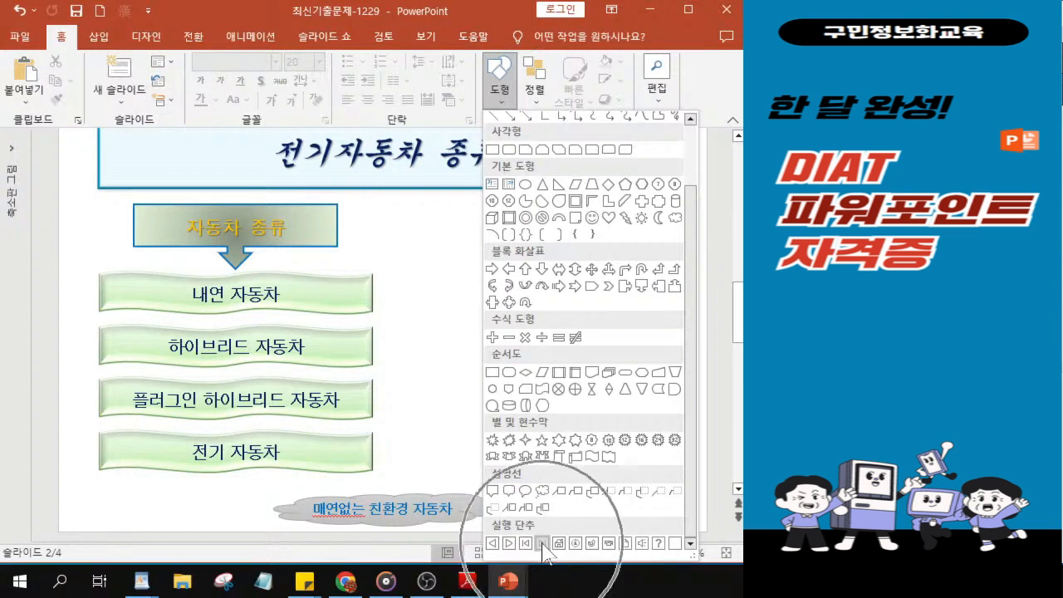
pyautogui.click(543, 544)
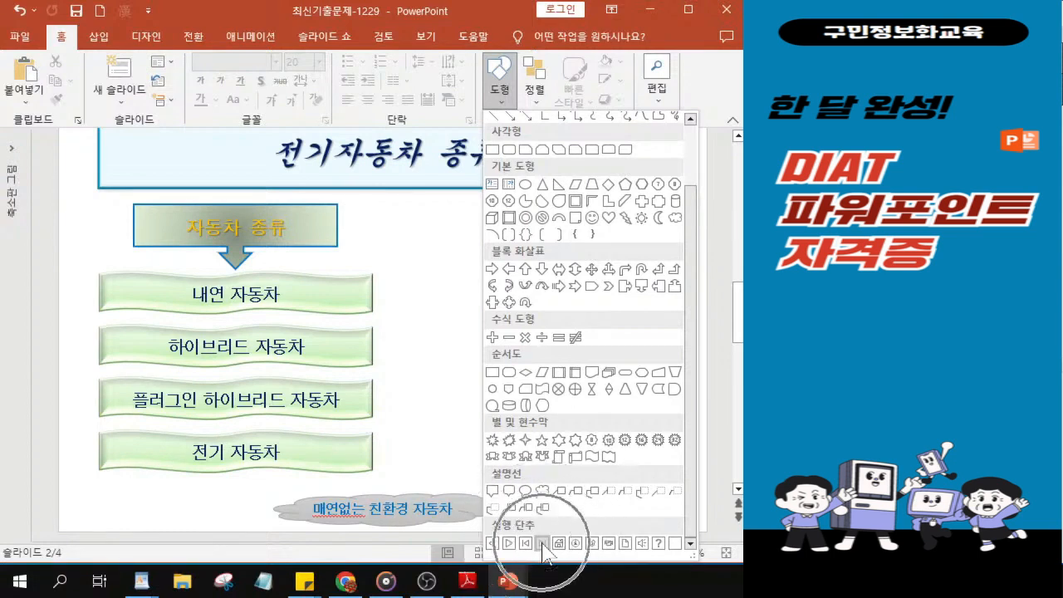
pyautogui.click(543, 544)
pyautogui.click(615, 235)
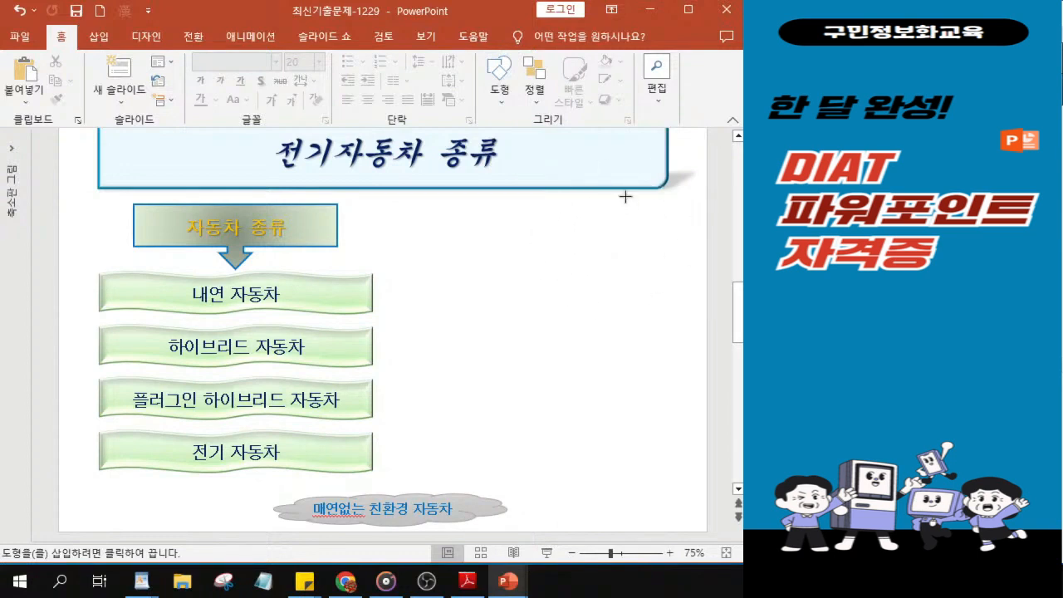
pyautogui.moveTo(633, 199)
pyautogui.mouseDown()
pyautogui.moveTo(679, 226)
pyautogui.moveTo(670, 228)
pyautogui.mouseUp()
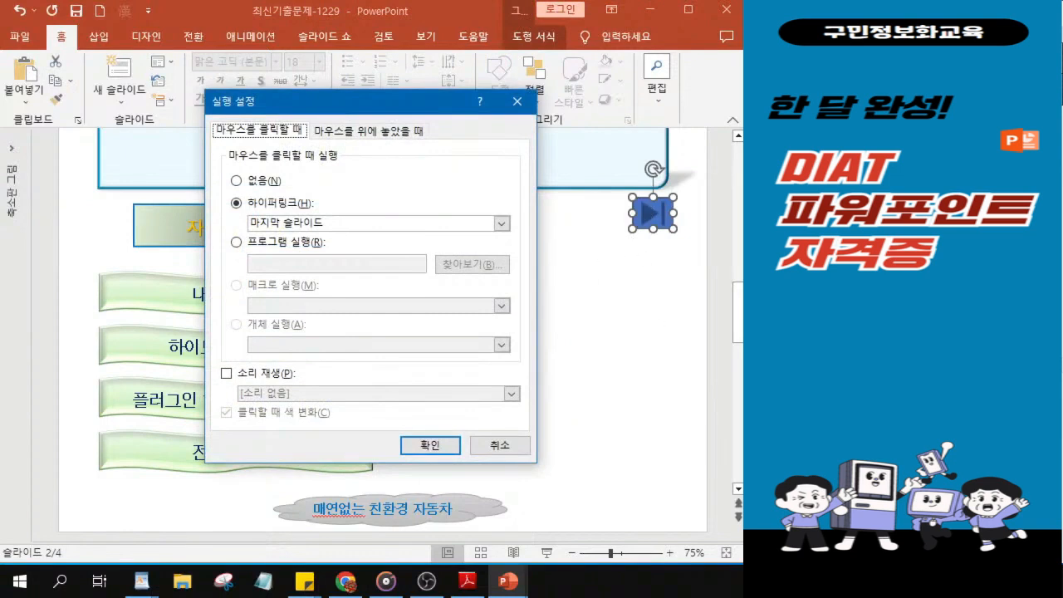
pyautogui.hotkey('alt', 'Tab')
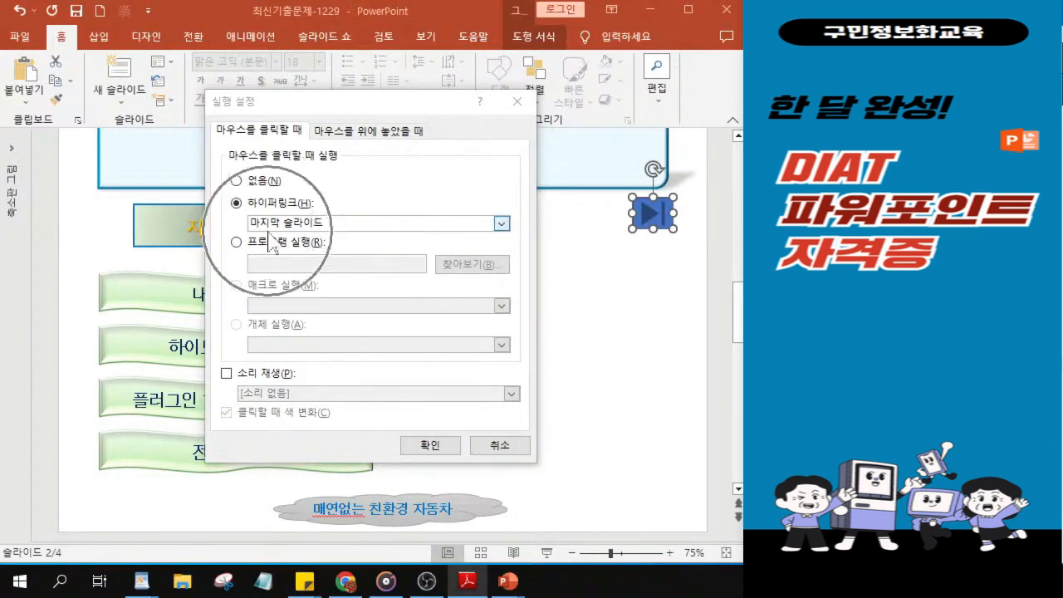
pyautogui.click(441, 447)
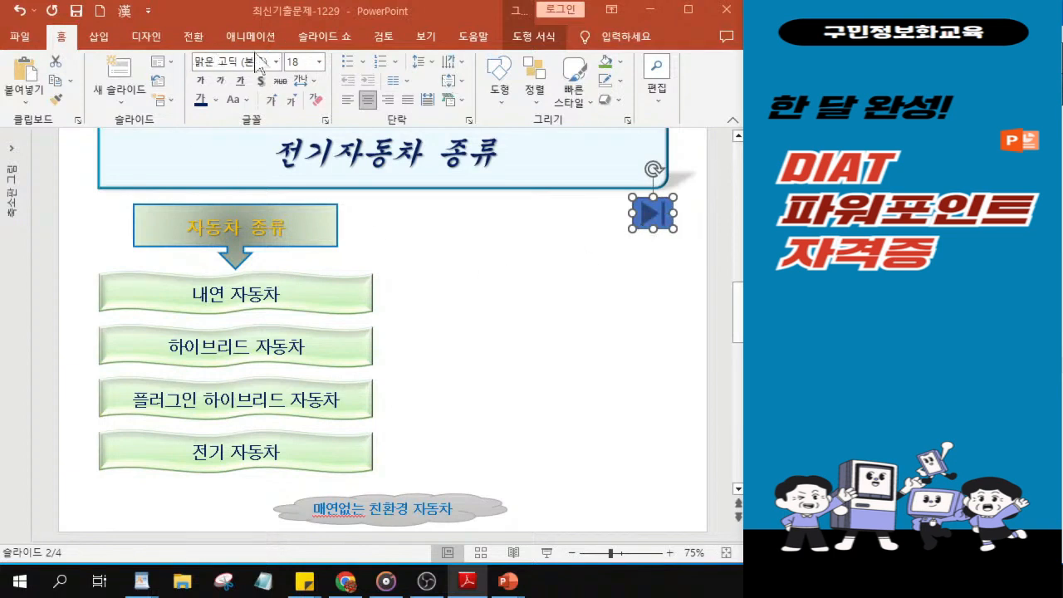
# Step: Apply the gold subtle-effect theme style from the gallery's fourth row to the action button
pyautogui.click(524, 38)
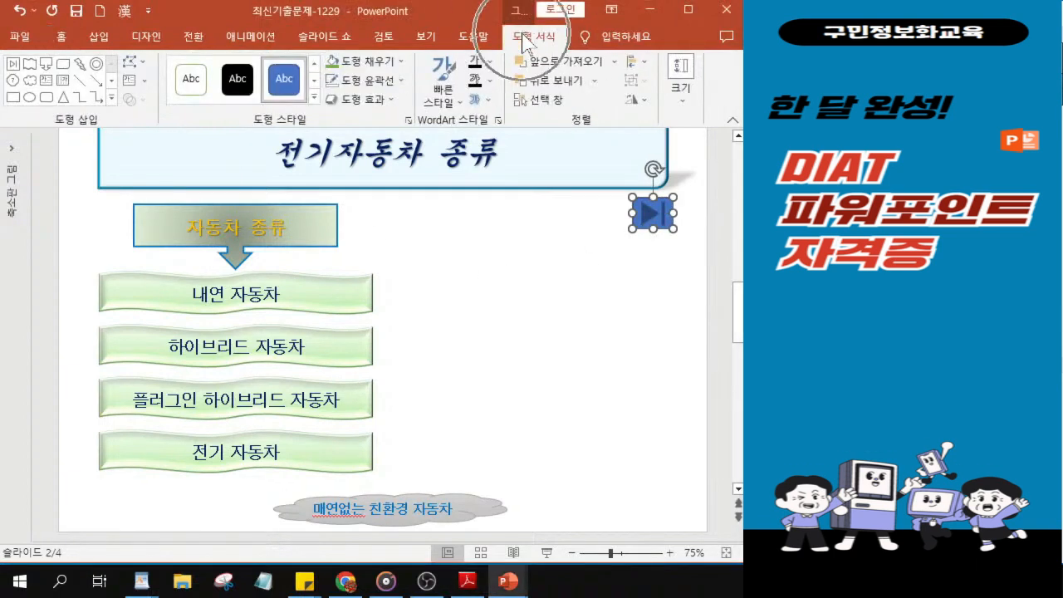
pyautogui.click(314, 102)
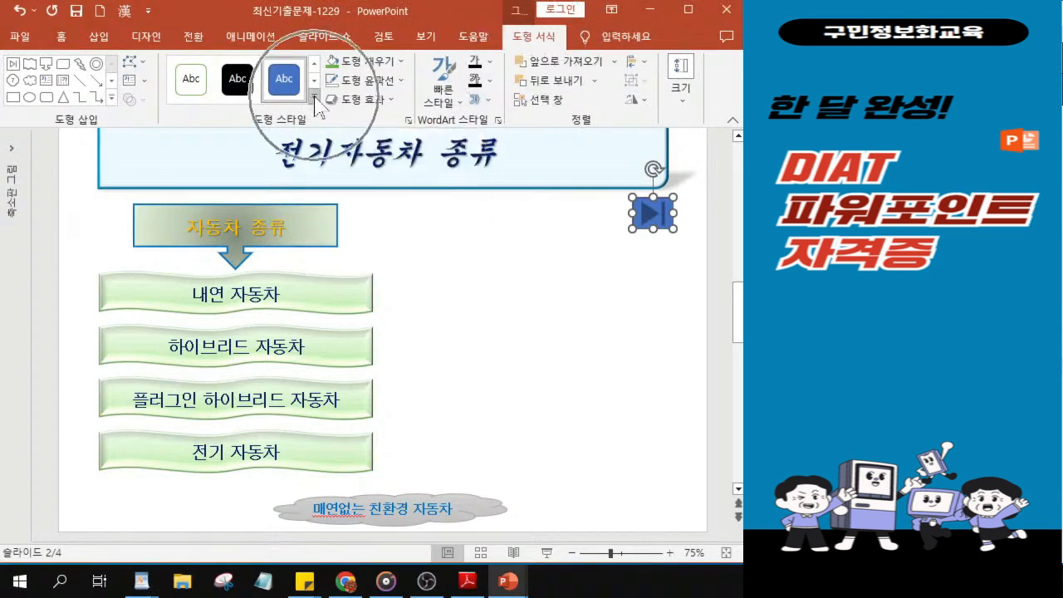
pyautogui.click(315, 100)
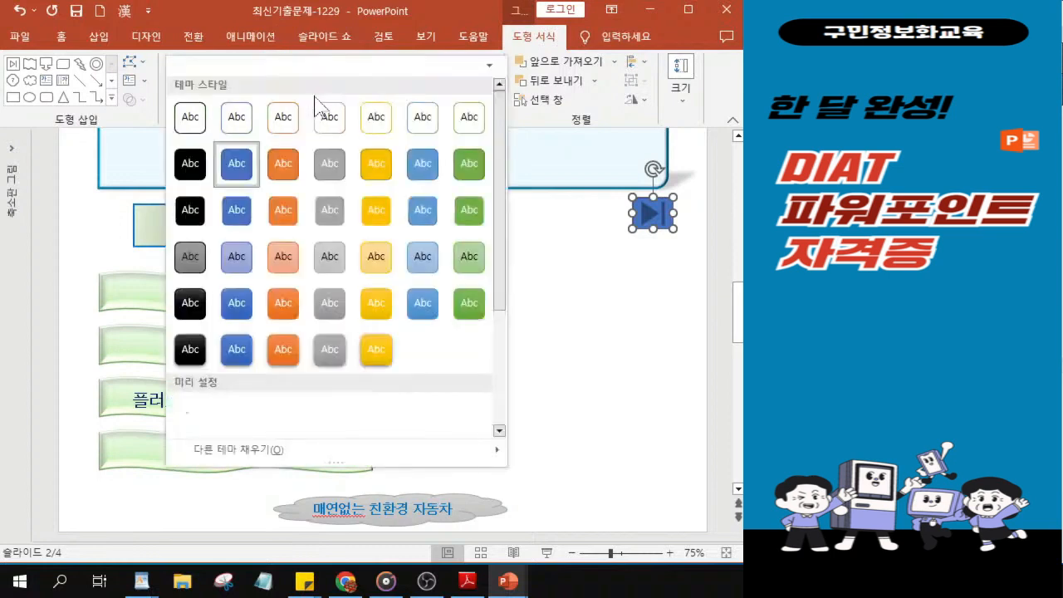
pyautogui.click(378, 267)
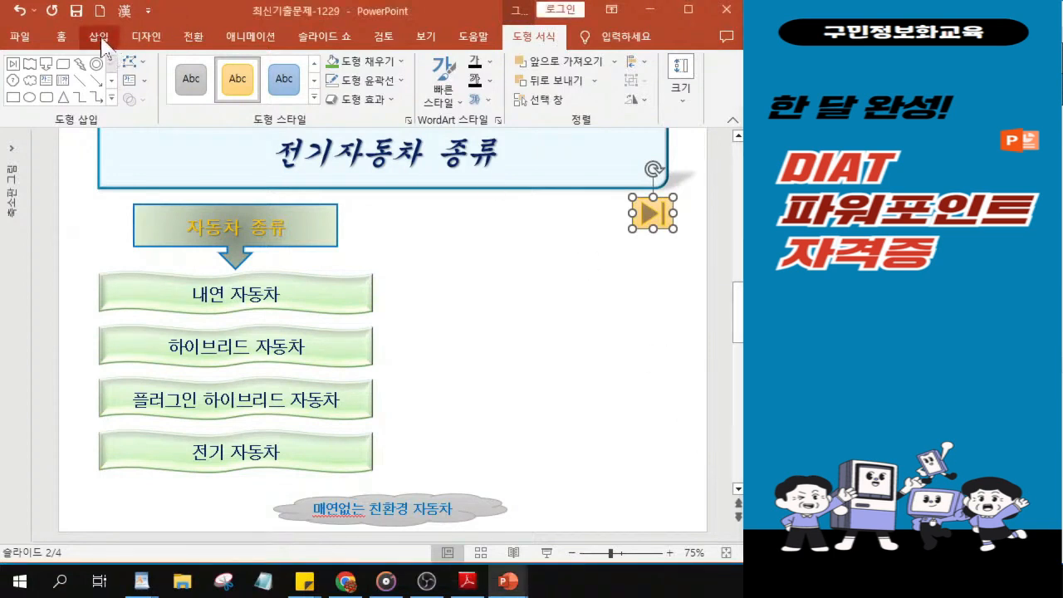
# Step: Insert a 방사 주기형 SmartArt graphic from the 주기형 category on slide 2
pyautogui.click(101, 41)
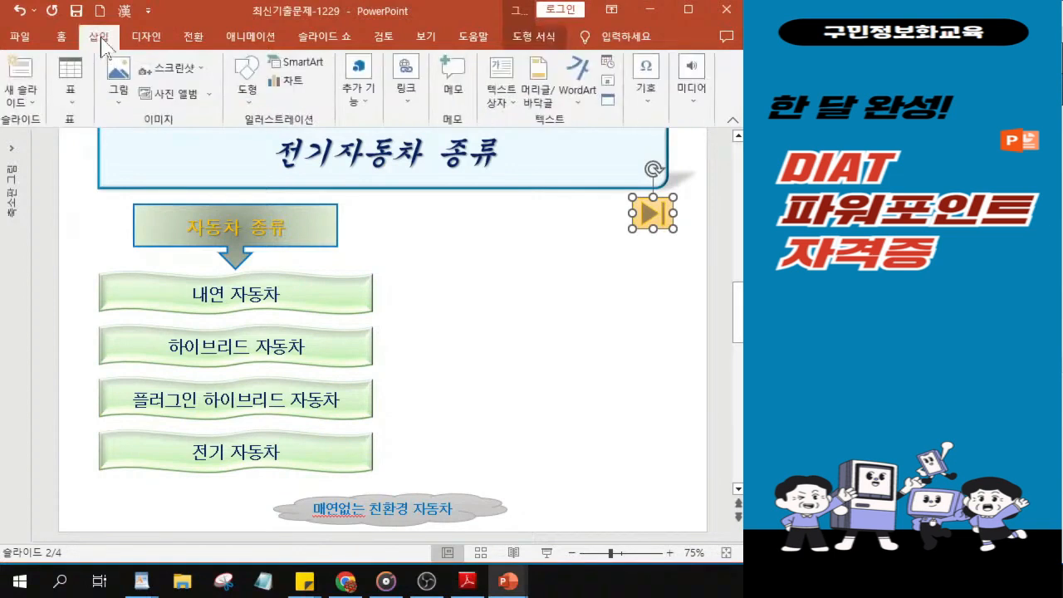
pyautogui.click(290, 67)
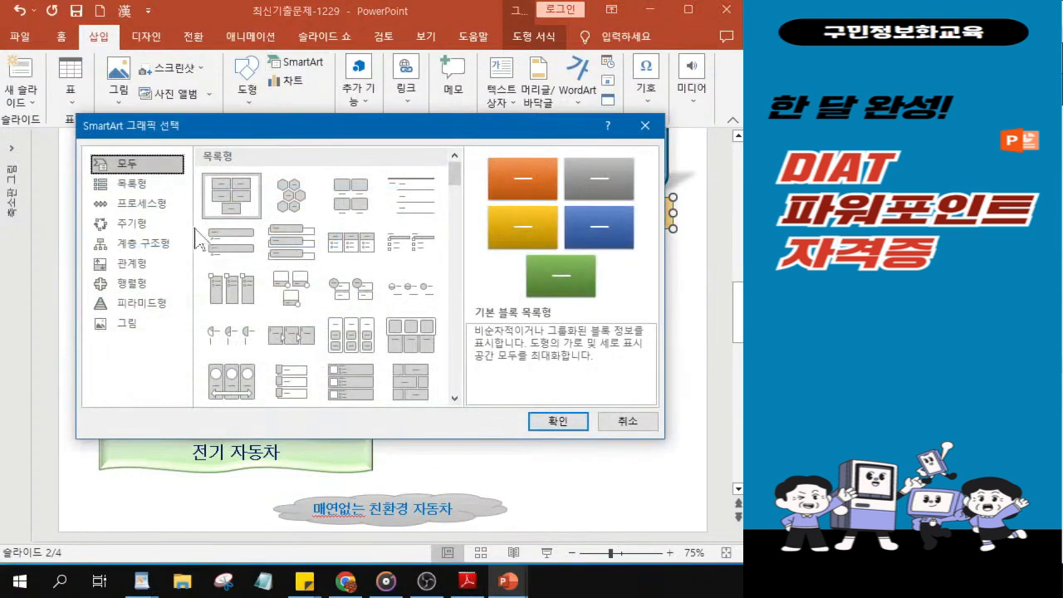
pyautogui.click(135, 224)
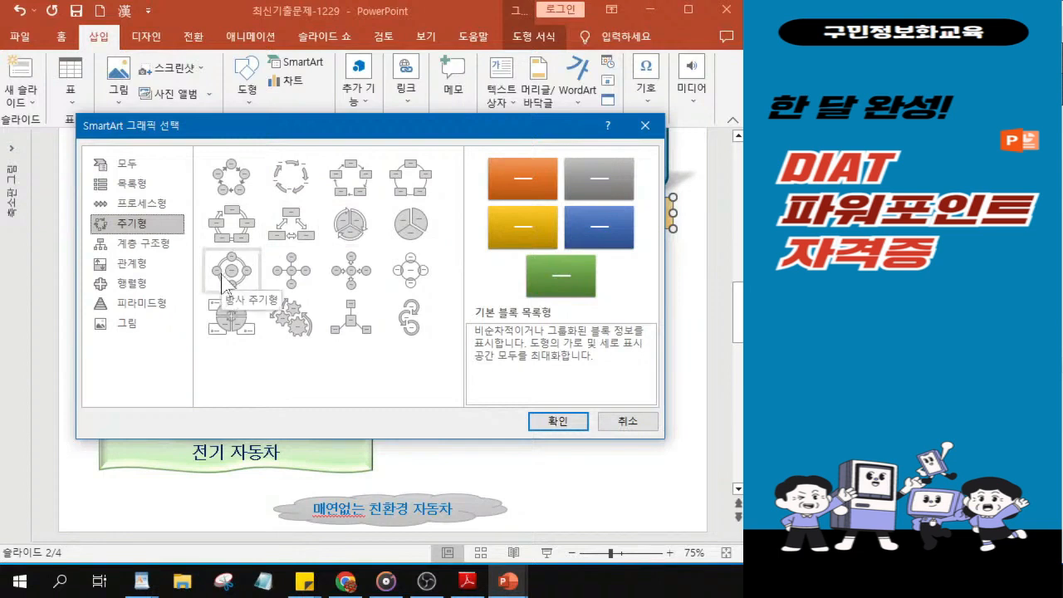
pyautogui.click(231, 279)
pyautogui.press('ctrl')
pyautogui.press('ctrl')
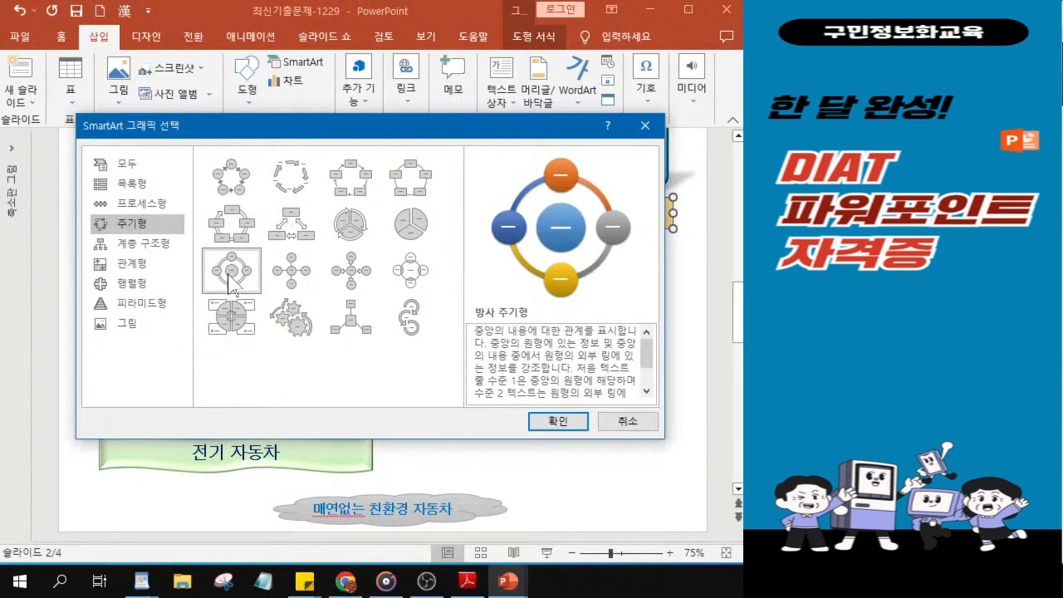
pyautogui.press('ctrl')
pyautogui.press('ctrl')
pyautogui.press('ctrl')
pyautogui.press('ctrl')
pyautogui.press('ctrl')
pyautogui.click(567, 425)
pyautogui.press('ctrl')
pyautogui.press('ctrl')
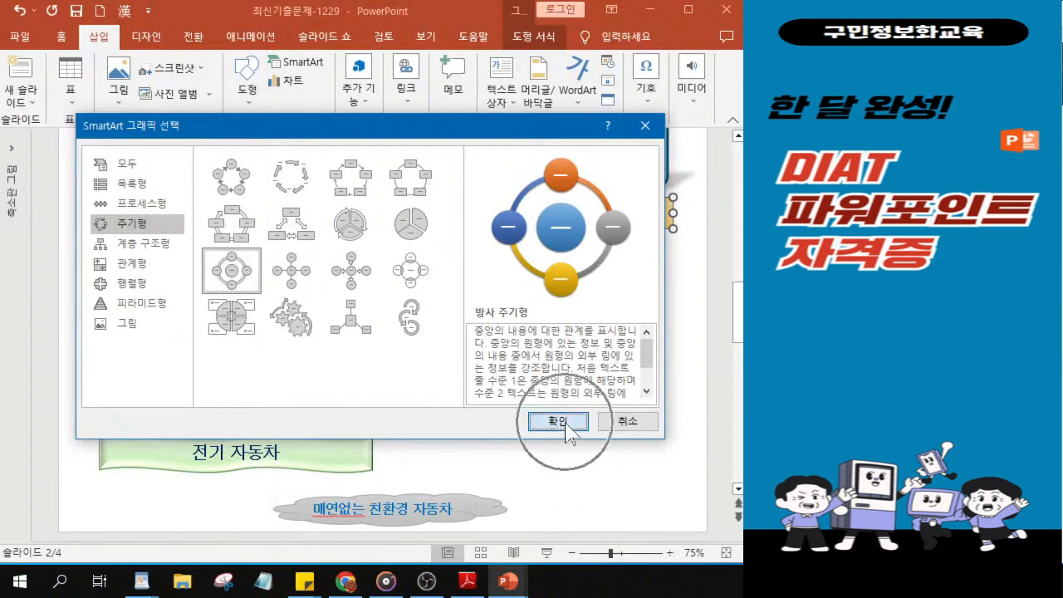
pyautogui.click(565, 423)
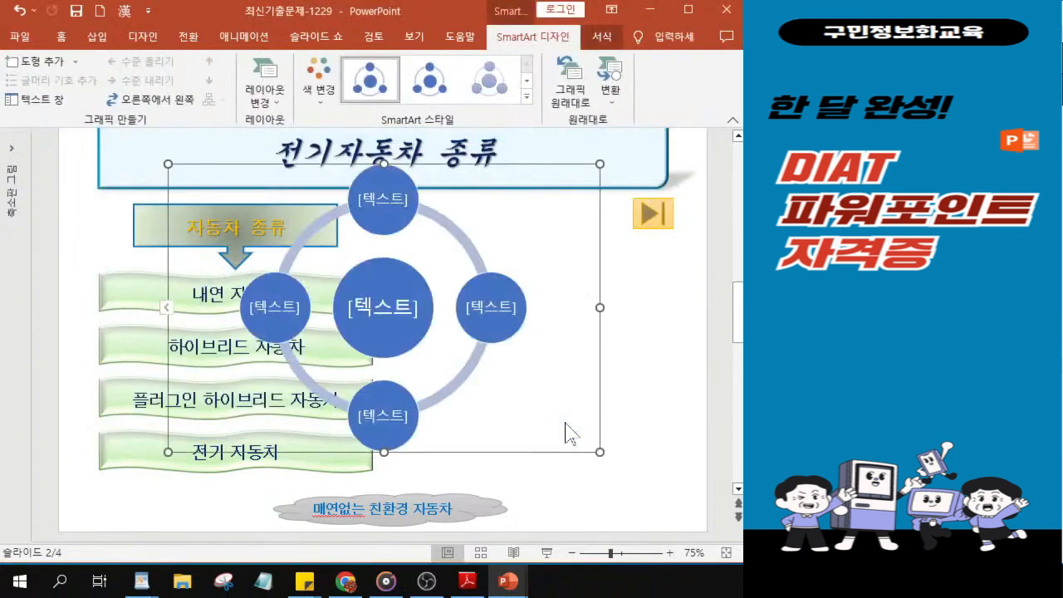
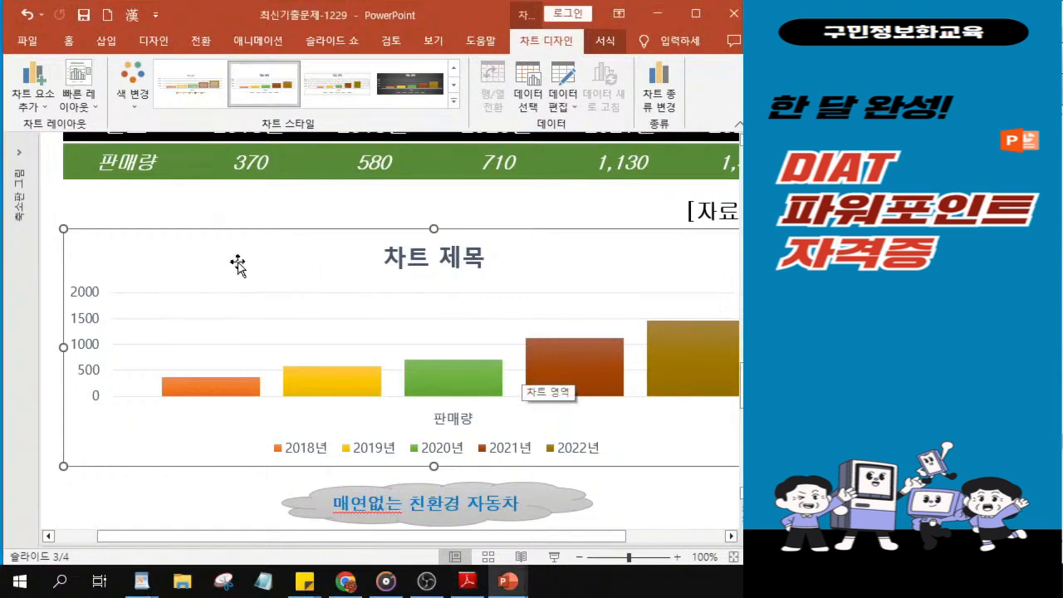
# Step: Format all text of the slide 3 chart in 굴림, 18 pt and bold
pyautogui.click(73, 41)
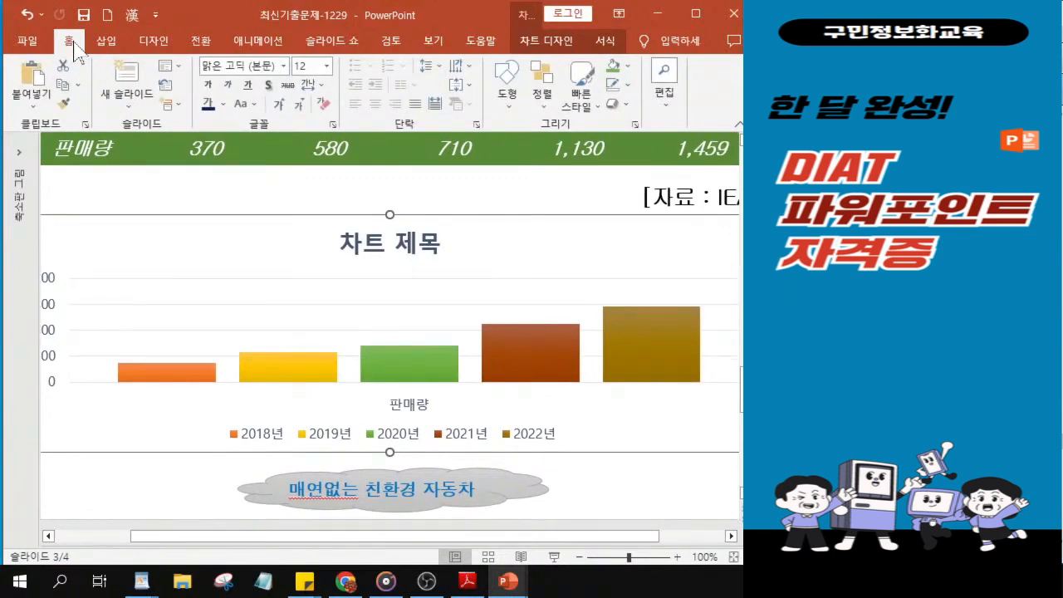
pyautogui.click(284, 66)
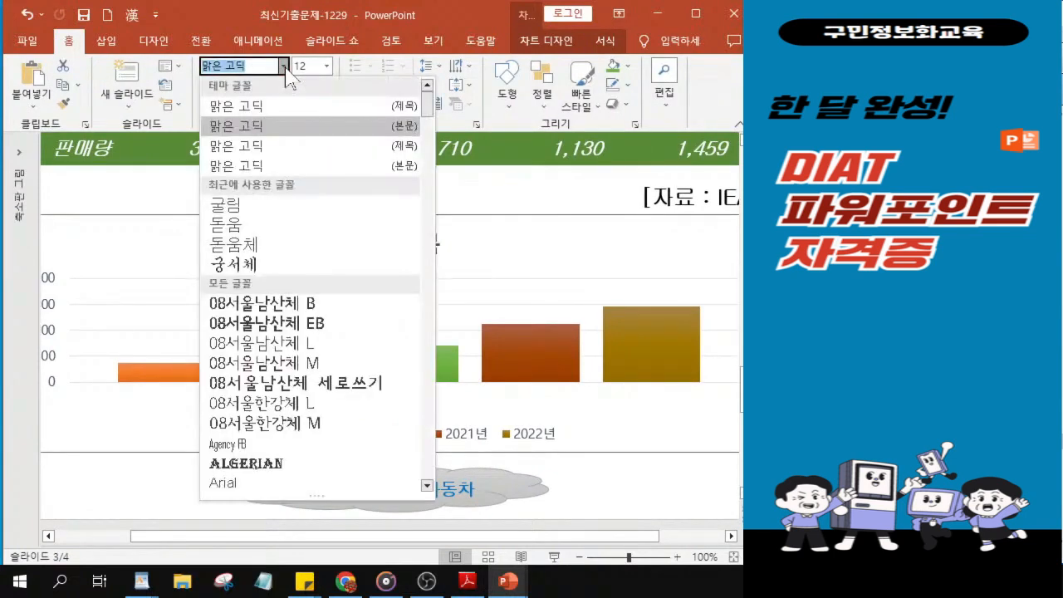
pyautogui.click(223, 206)
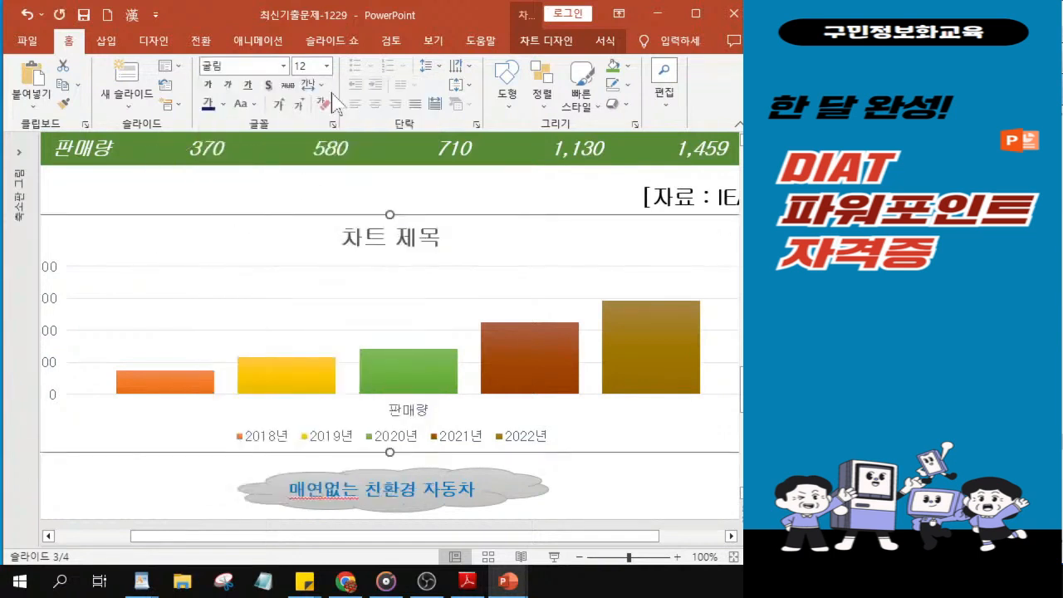
pyautogui.click(307, 66)
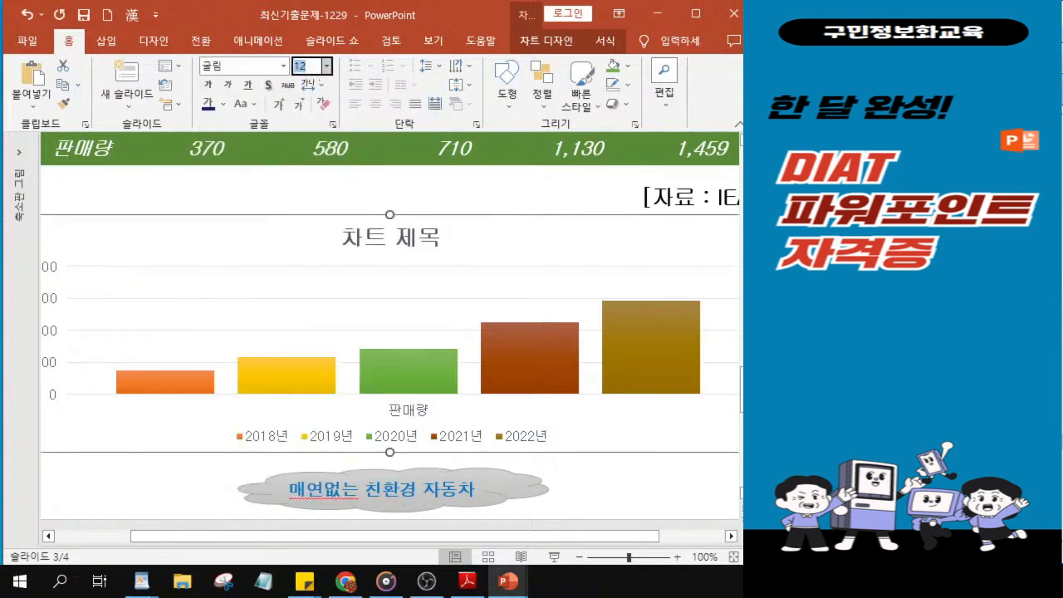
pyautogui.write('18')
pyautogui.press('Return')
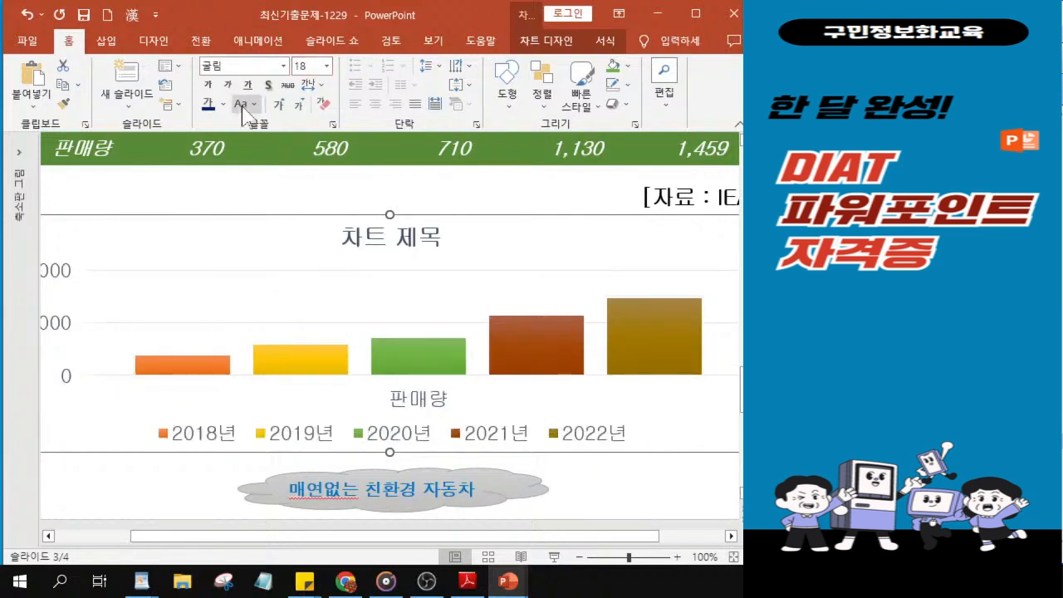
pyautogui.moveTo(541, 538); pyautogui.dragTo(502, 544)
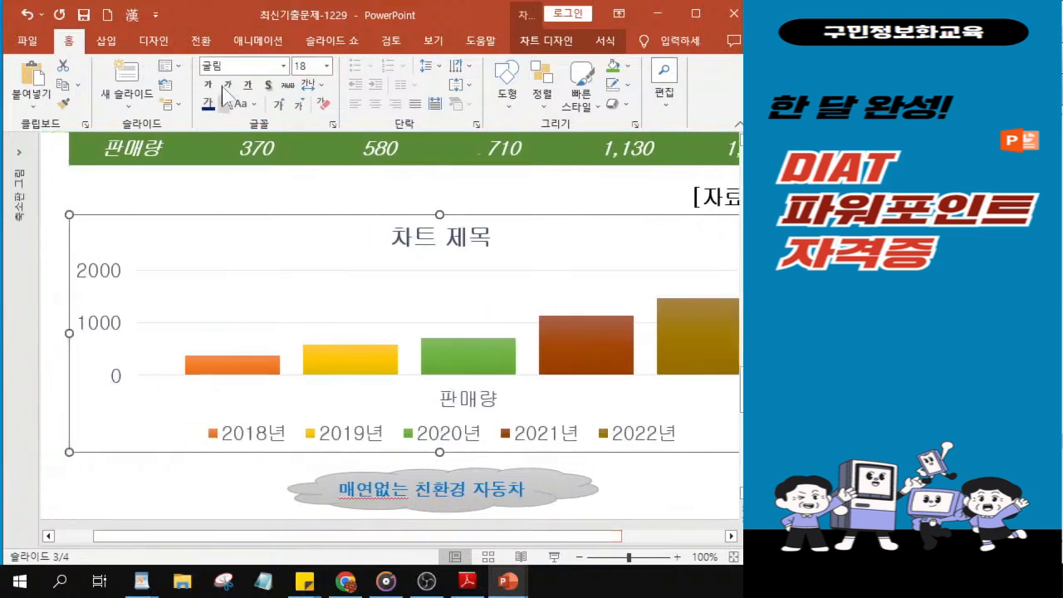
pyautogui.click(212, 87)
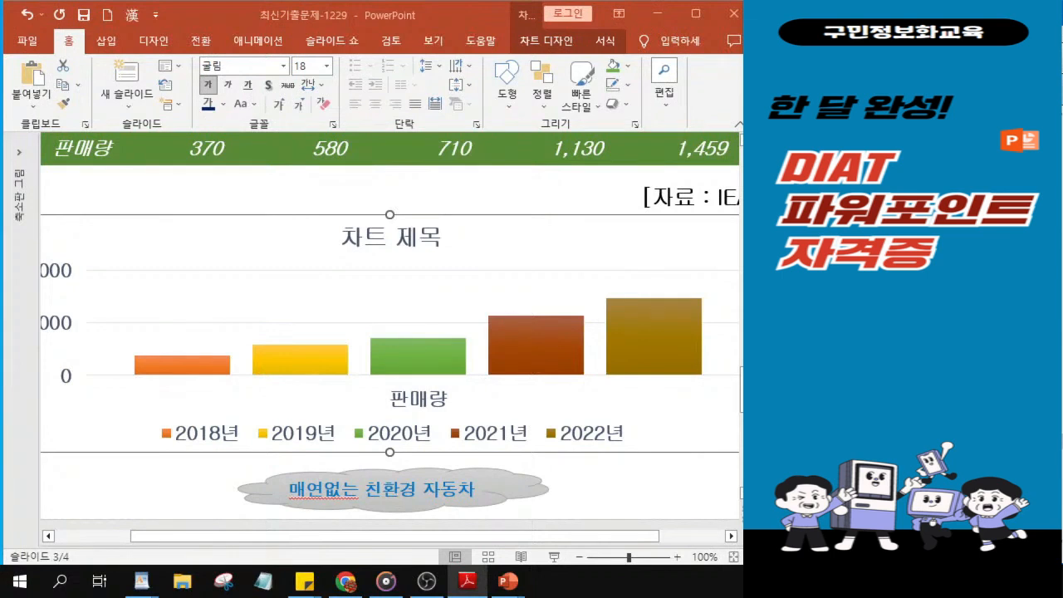
# Step: Make the chart legend's text italic and set its font size to 16 pt
pyautogui.click(348, 434)
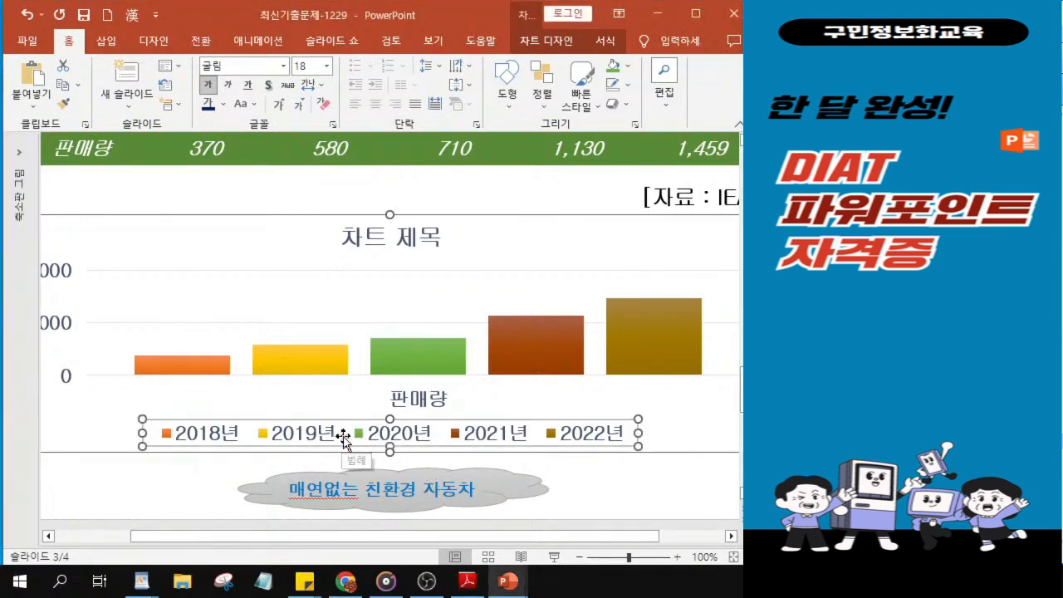
pyautogui.click(229, 85)
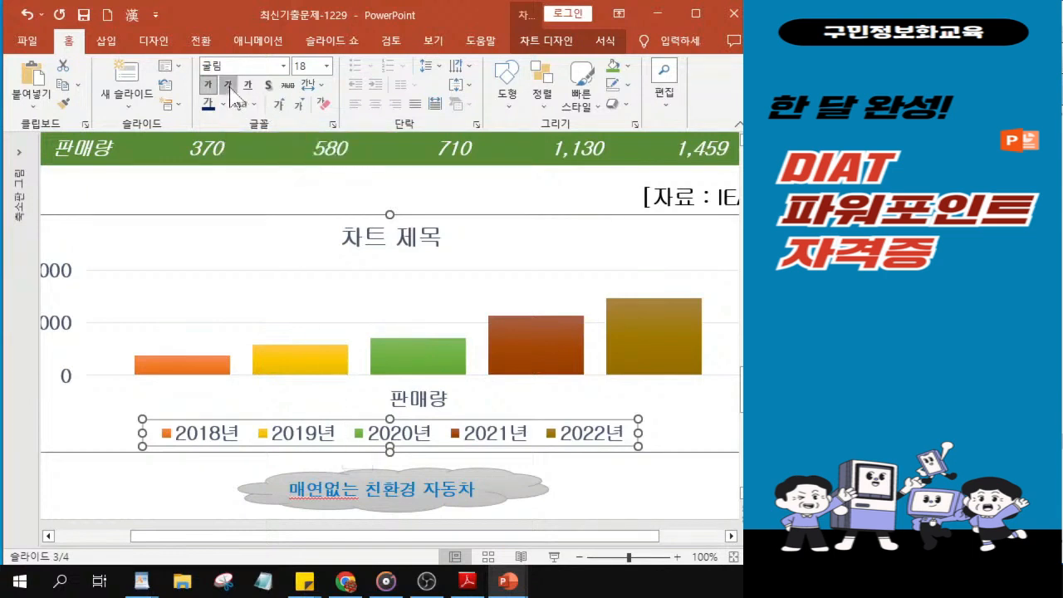
pyautogui.click(300, 66)
pyautogui.write('16')
pyautogui.press('Return')
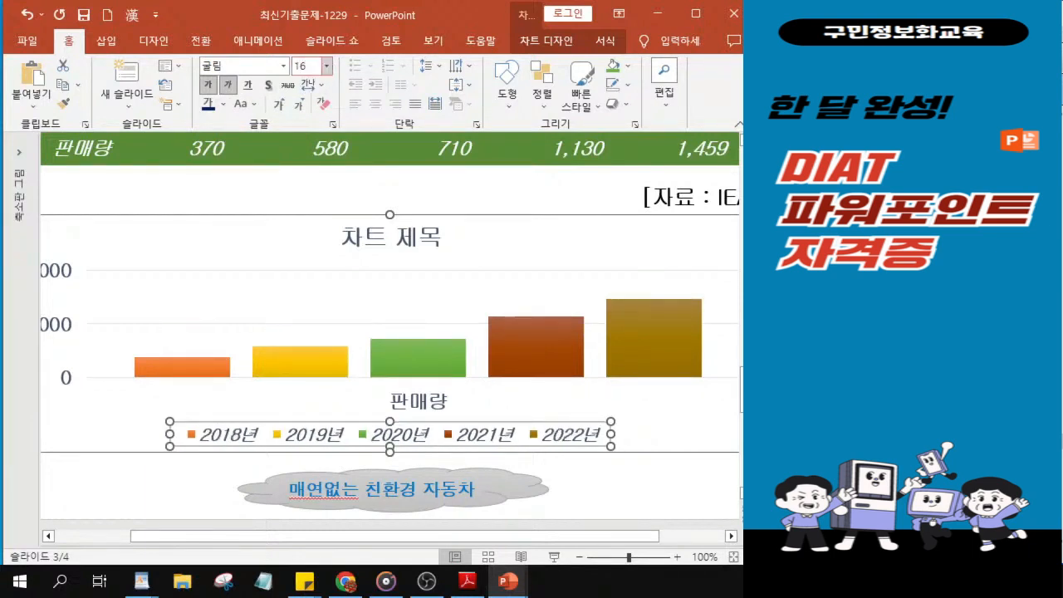
pyautogui.click(232, 87)
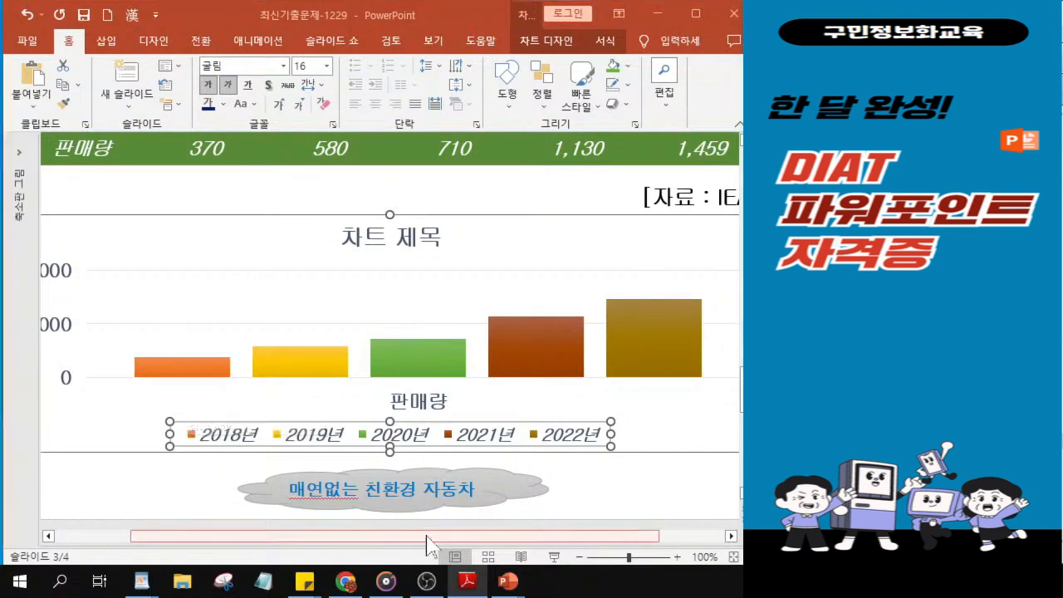
# Step: Set the major unit (기본) of the chart's vertical axis to 500 and close the axis formatting
pyautogui.moveTo(354, 545); pyautogui.dragTo(304, 545)
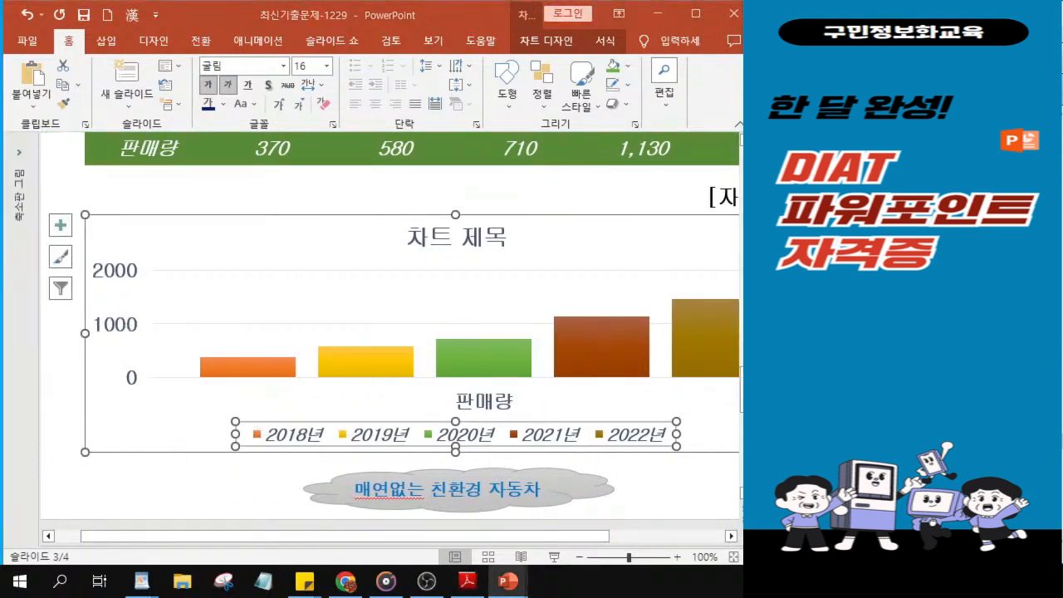
pyautogui.click(116, 332)
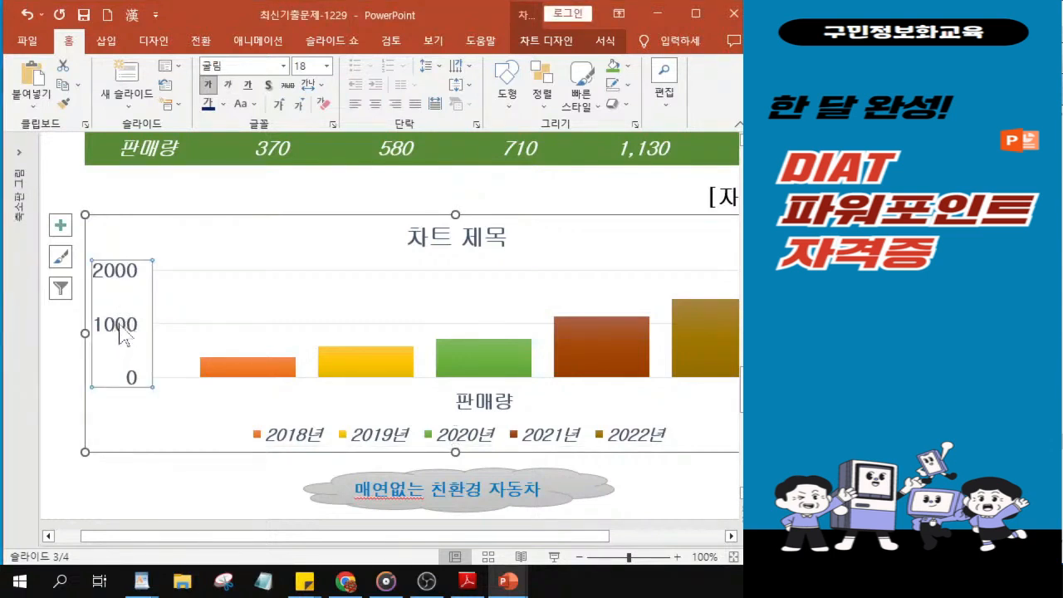
pyautogui.doubleClick(123, 334)
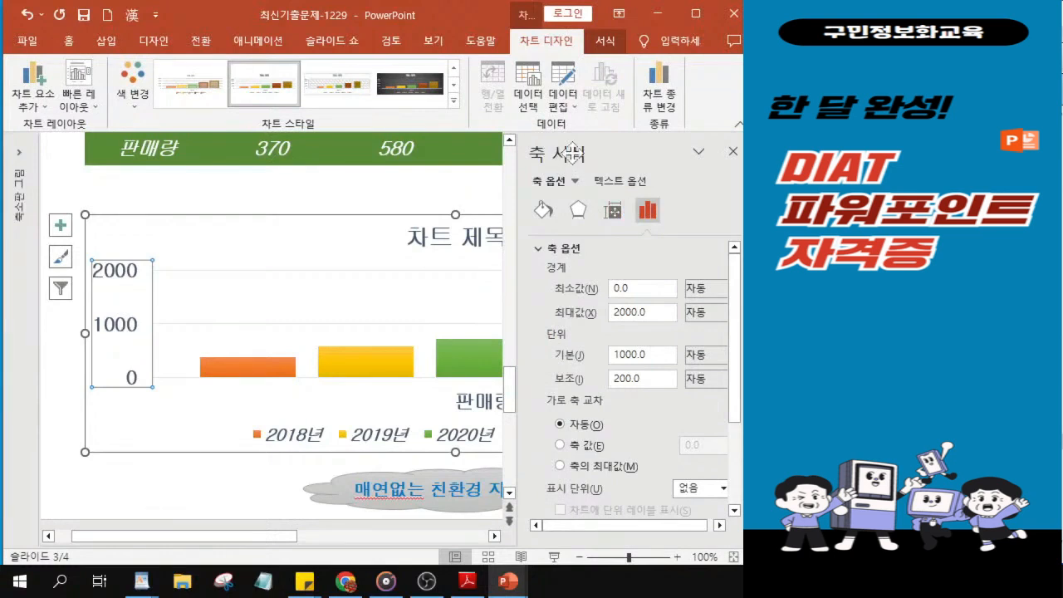
pyautogui.click(648, 355)
pyautogui.hotkey('ctrl', 'a')
pyautogui.write('500')
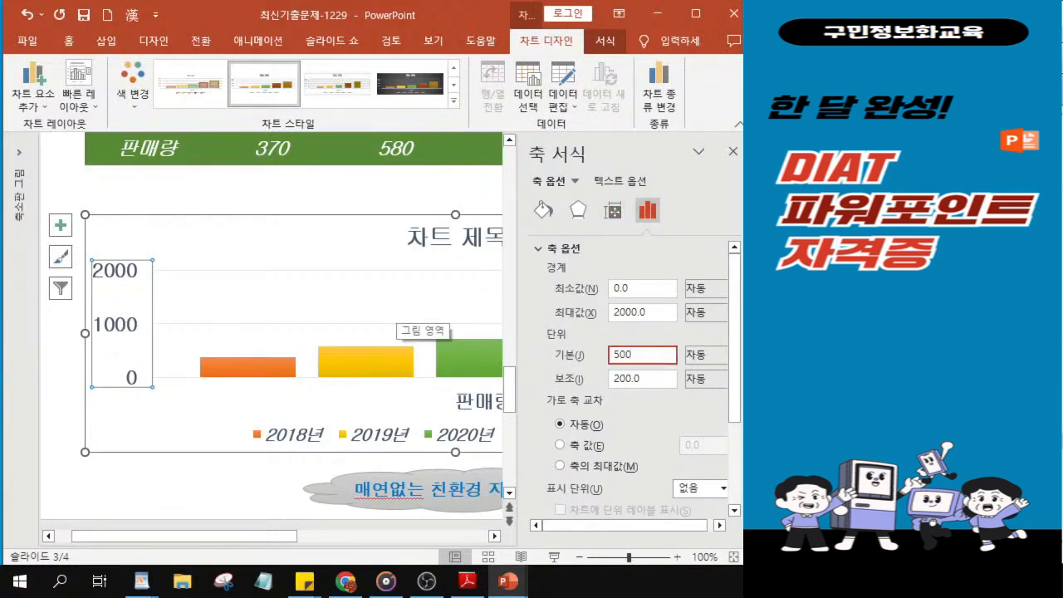
pyautogui.press('Return')
pyautogui.hscroll(5, 398, 307)
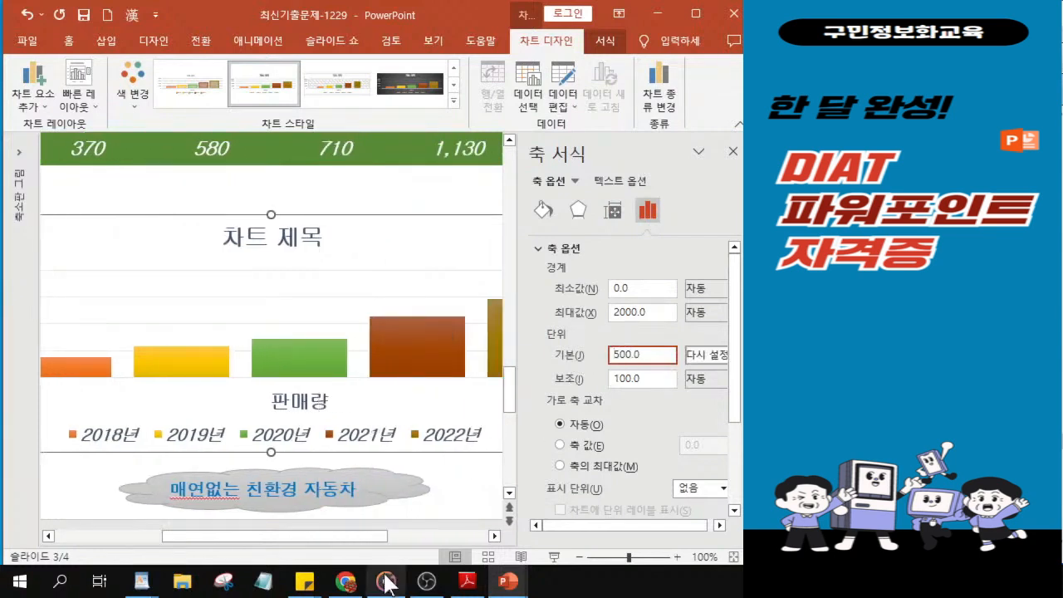
pyautogui.moveTo(380, 536); pyautogui.dragTo(280, 536)
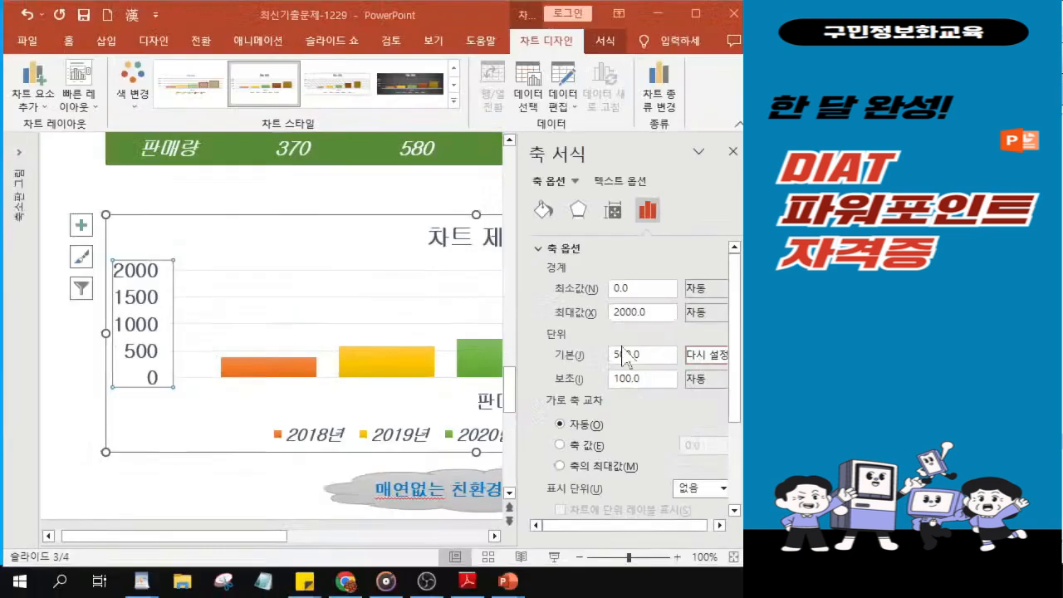
pyautogui.click(124, 330)
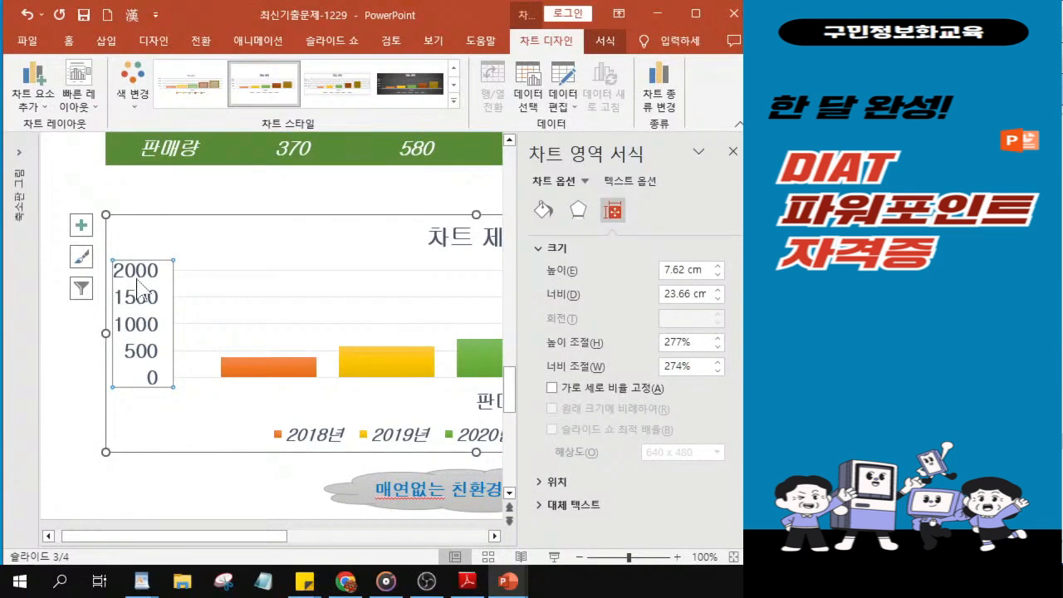
pyautogui.click(737, 154)
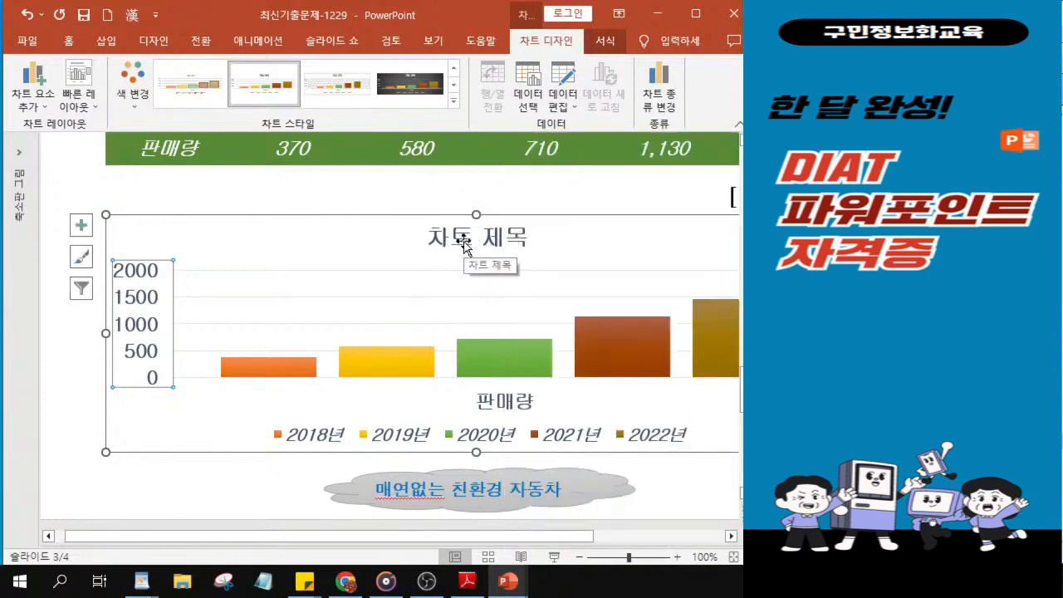
# Step: Remove the chart title from the sales column chart by setting 차트 제목 to 없음
pyautogui.click(37, 109)
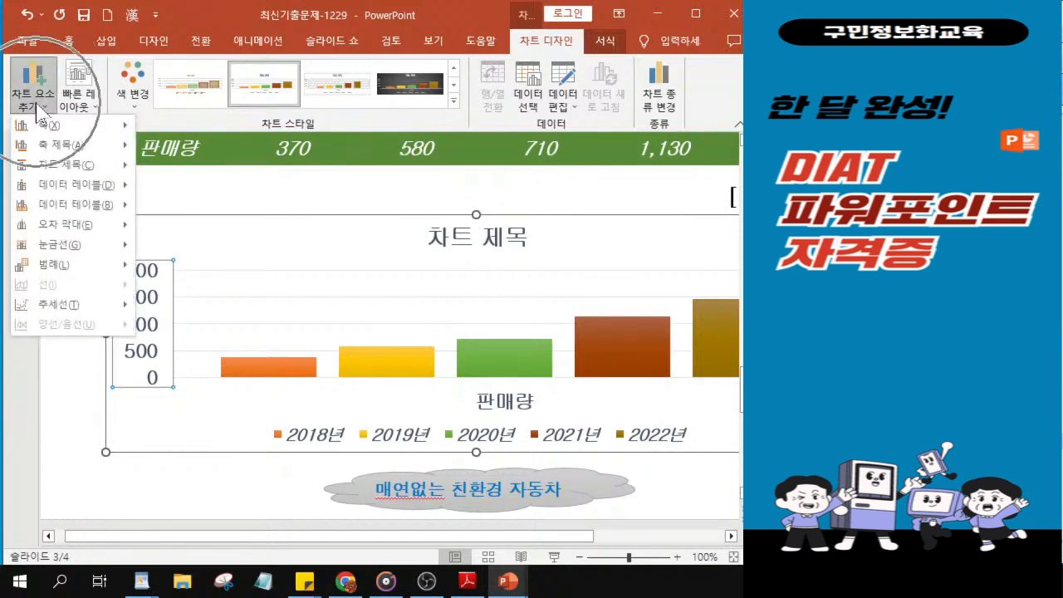
pyautogui.moveTo(52, 166)
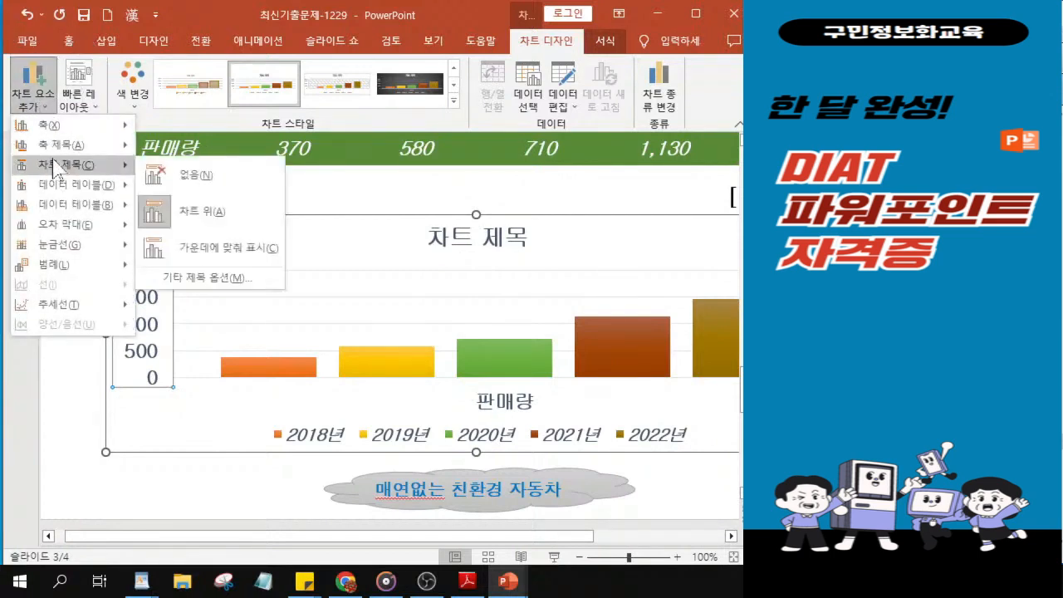
pyautogui.click(200, 176)
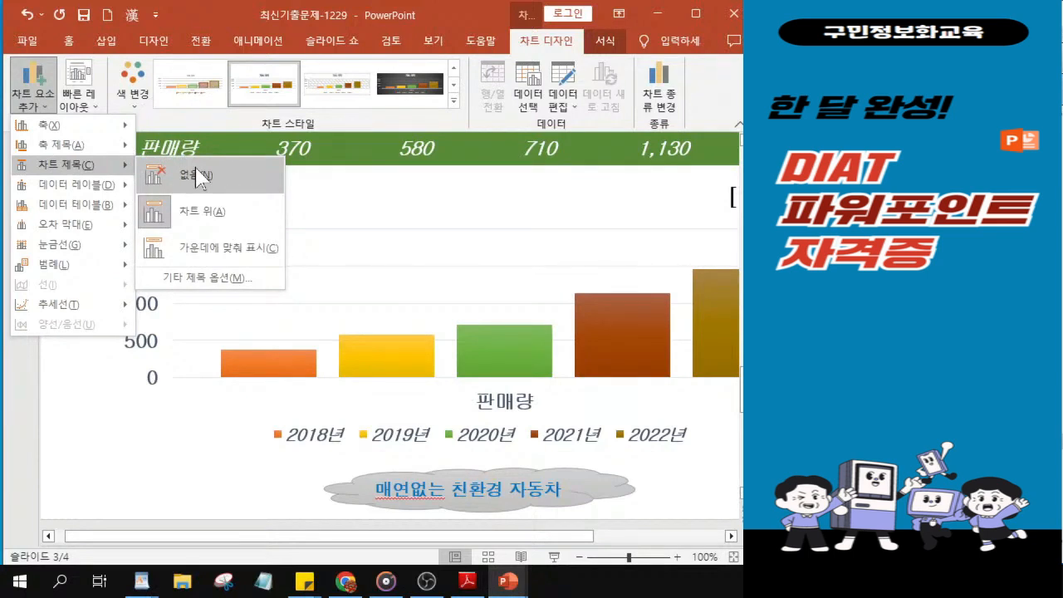
pyautogui.click(200, 176)
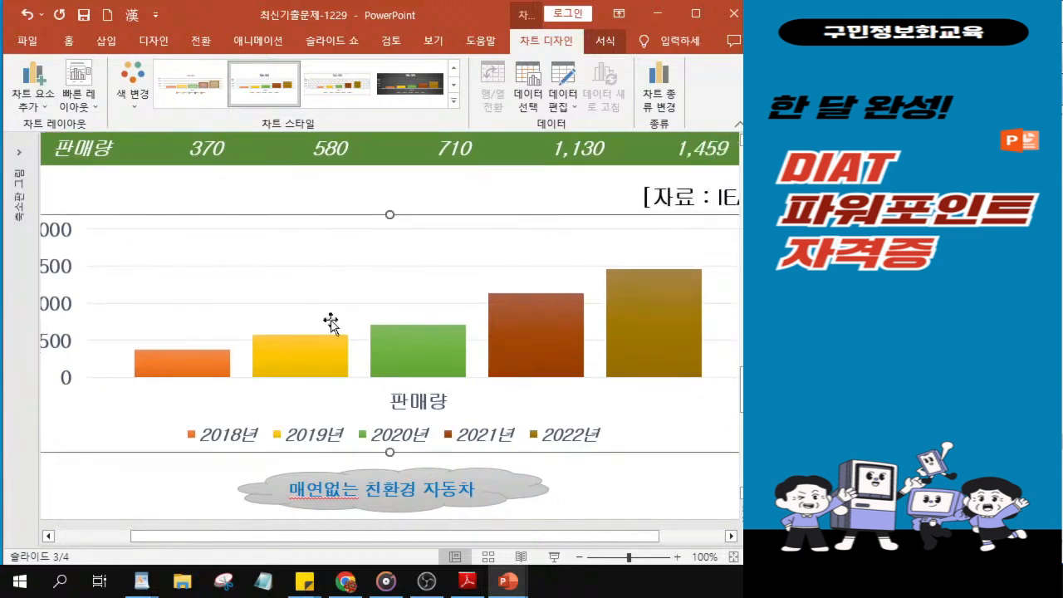
# Step: Add data labels to the chart's columns at the 바깥쪽 끝에 position
pyautogui.click(31, 110)
pyautogui.click(32, 108)
pyautogui.click(32, 108)
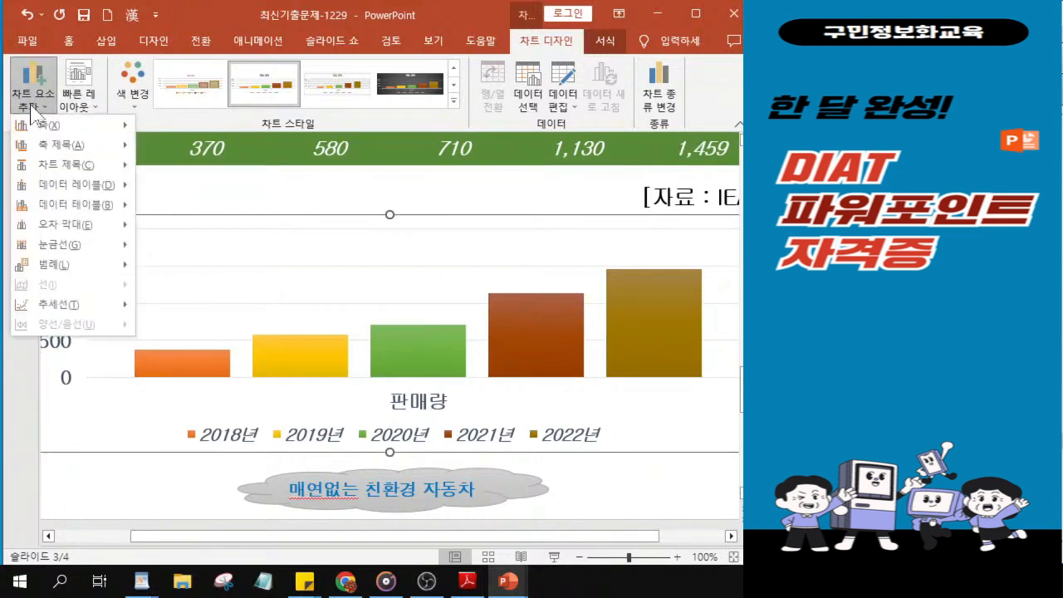
pyautogui.moveTo(68, 184)
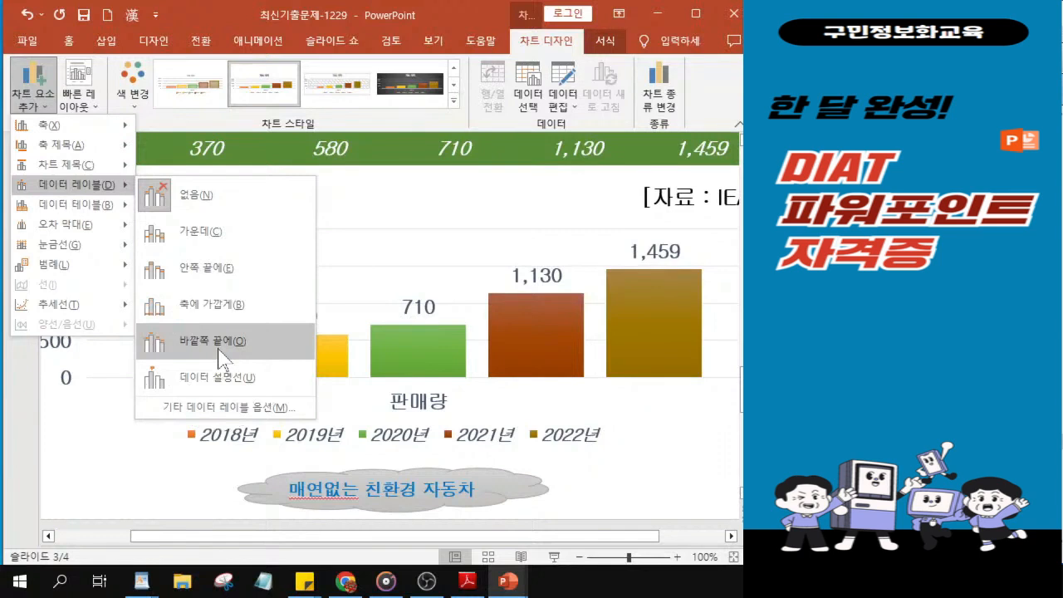
pyautogui.click(223, 355)
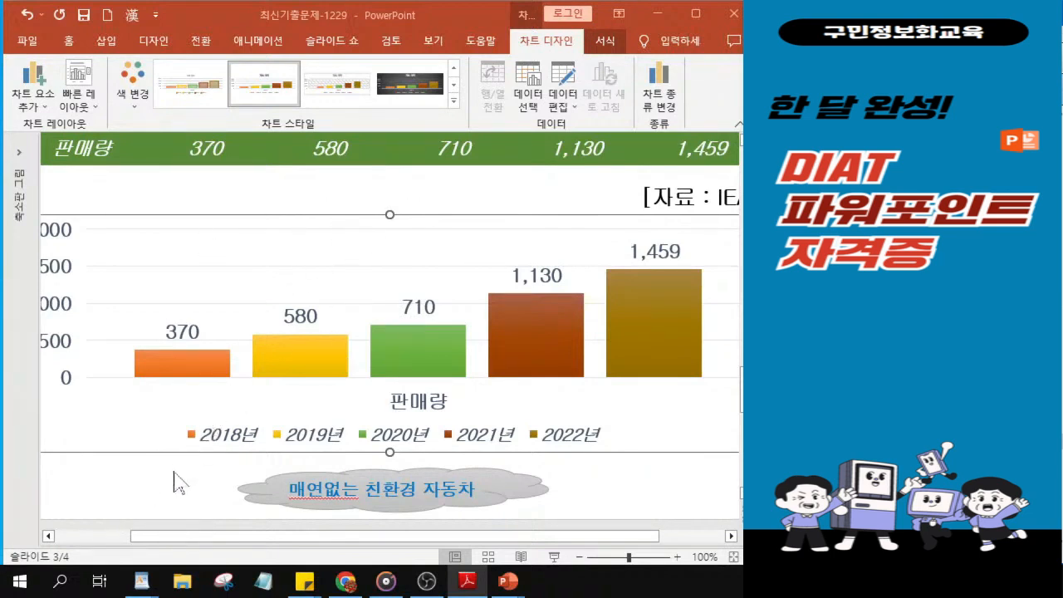
# Step: Open the background formatting of slide 3 and choose 그림 또는 질감 채우기 as the fill type
pyautogui.keyDown('ctrl'); pyautogui.scroll(-4, 159, 455); pyautogui.keyUp('ctrl')
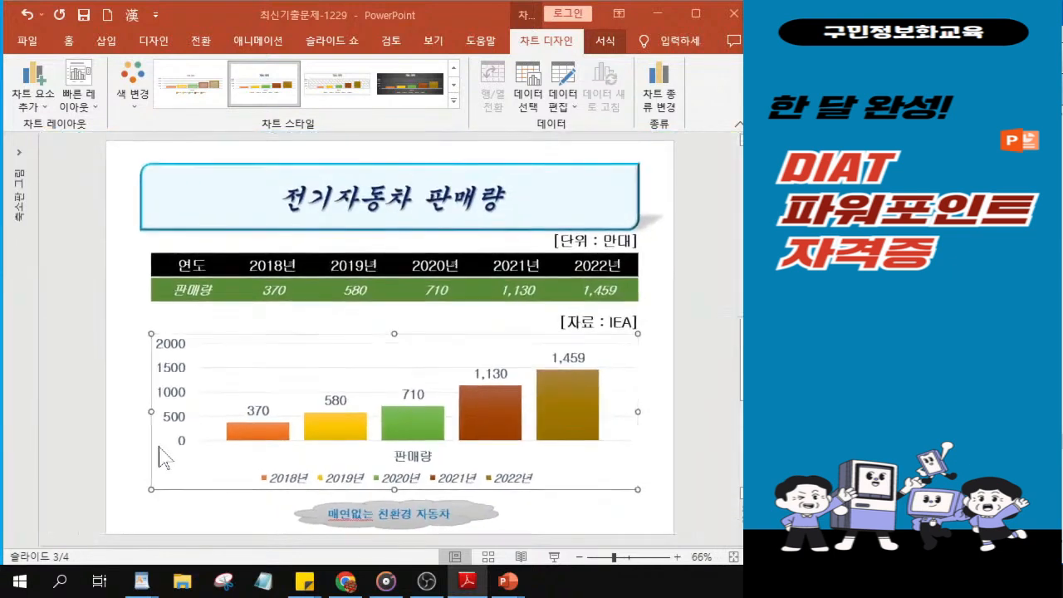
pyautogui.click(127, 309)
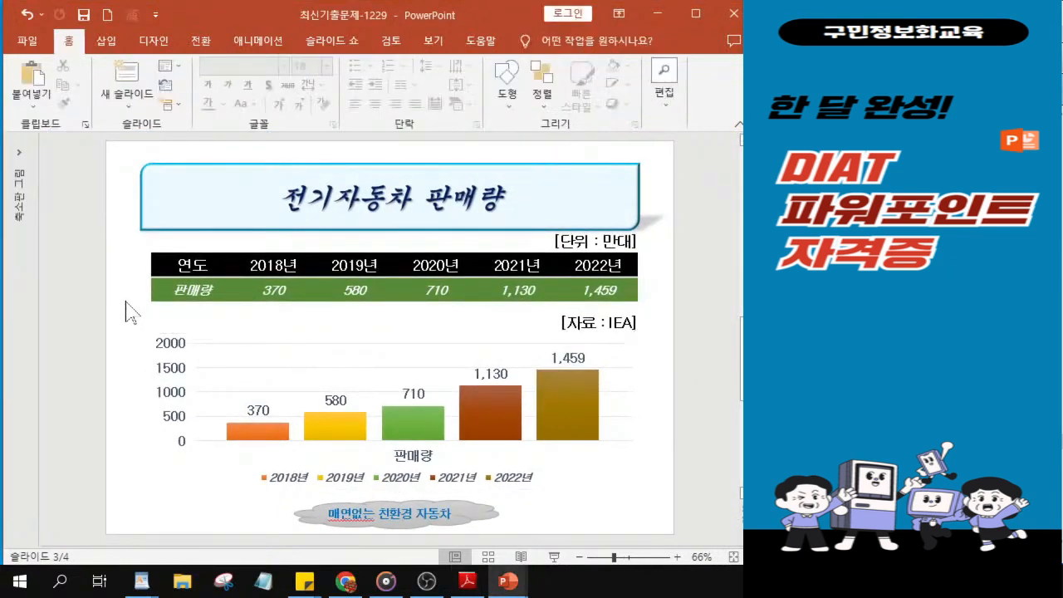
pyautogui.press('ctrl')
pyautogui.press('ctrl')
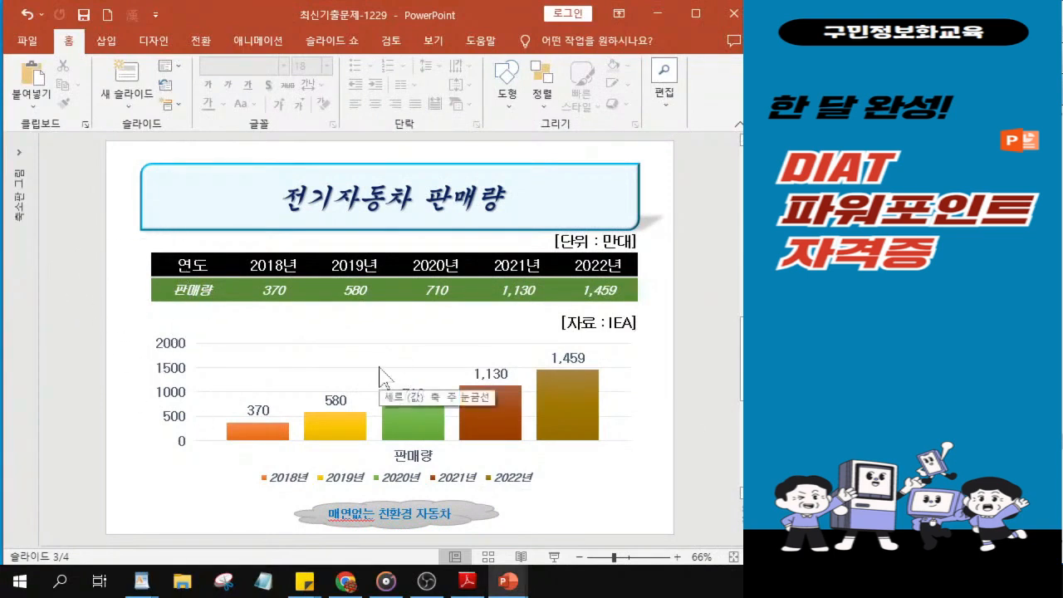
pyautogui.click(158, 43)
pyautogui.press('ctrl')
pyautogui.press('ctrl')
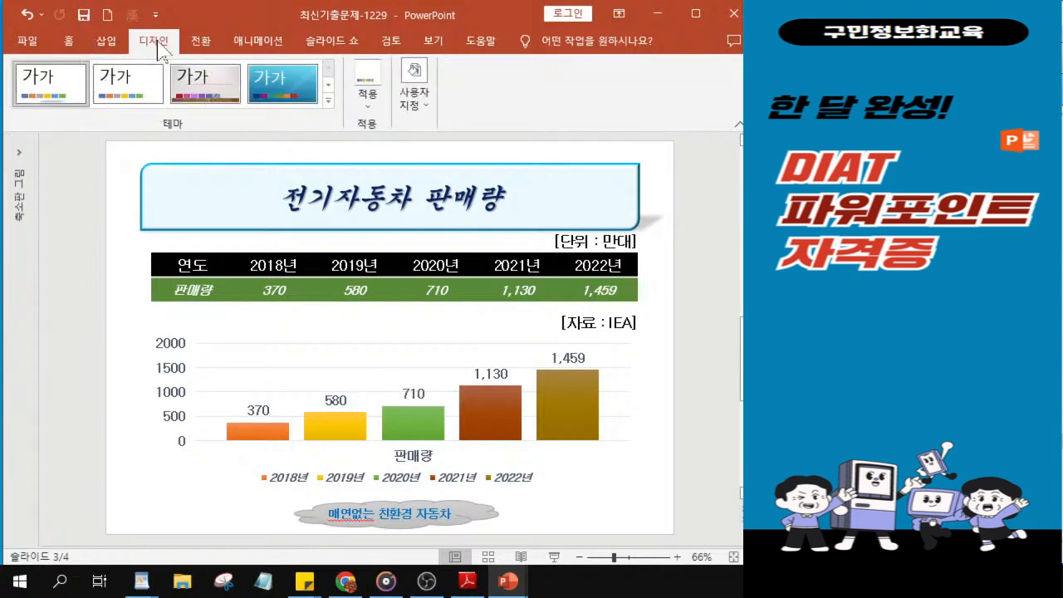
pyautogui.click(409, 107)
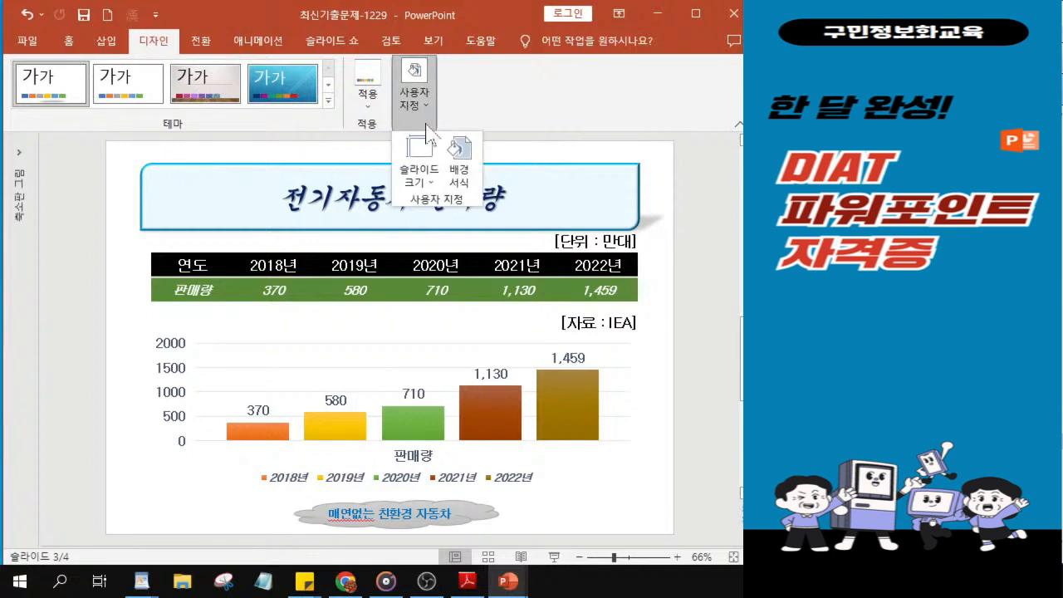
pyautogui.press('ctrl')
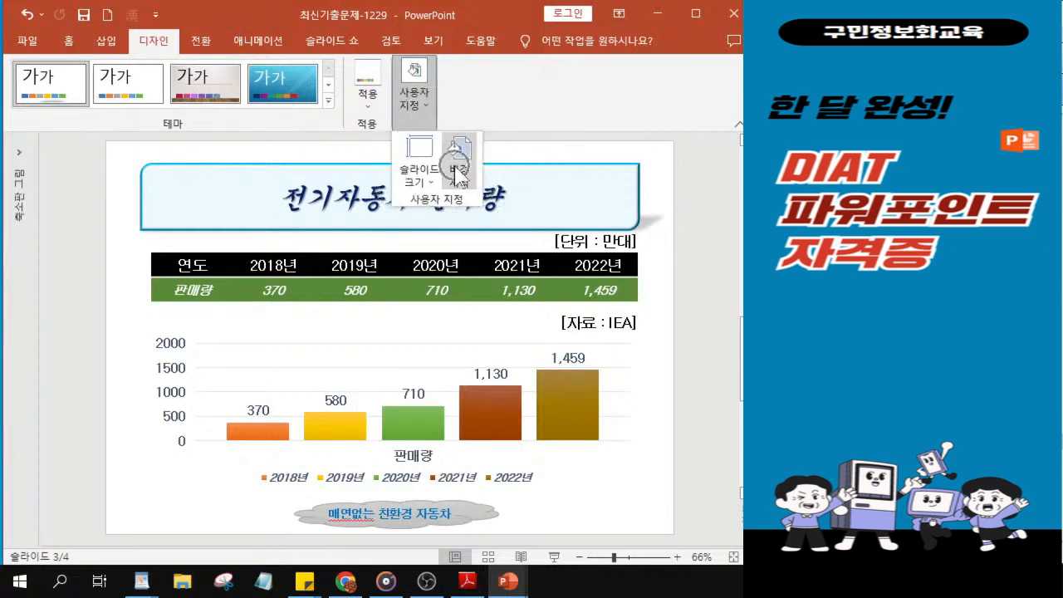
pyautogui.press('ctrl')
pyautogui.click(458, 174)
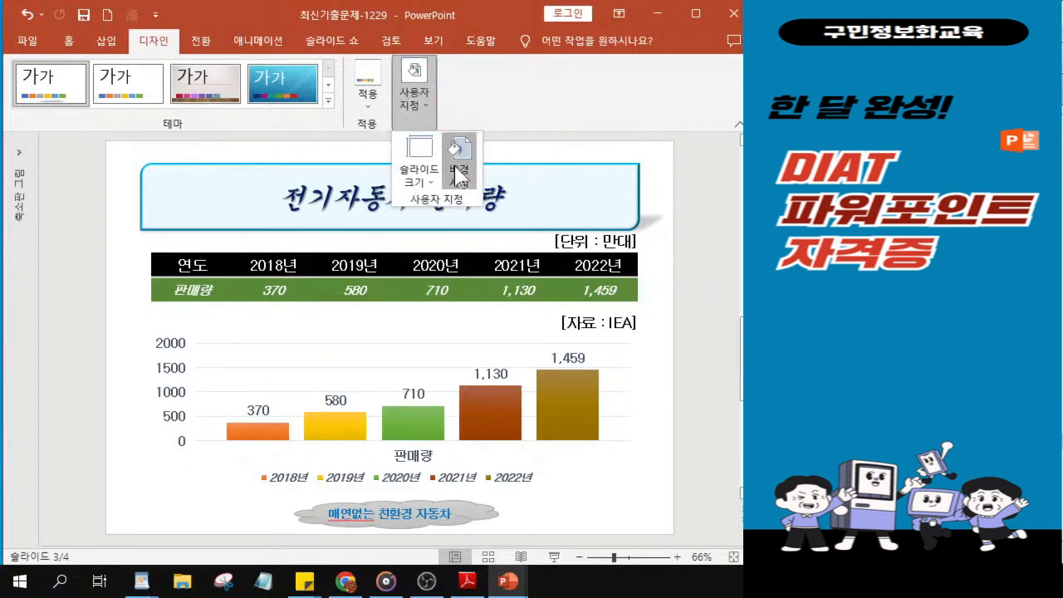
pyautogui.press('ctrl')
pyautogui.click(458, 175)
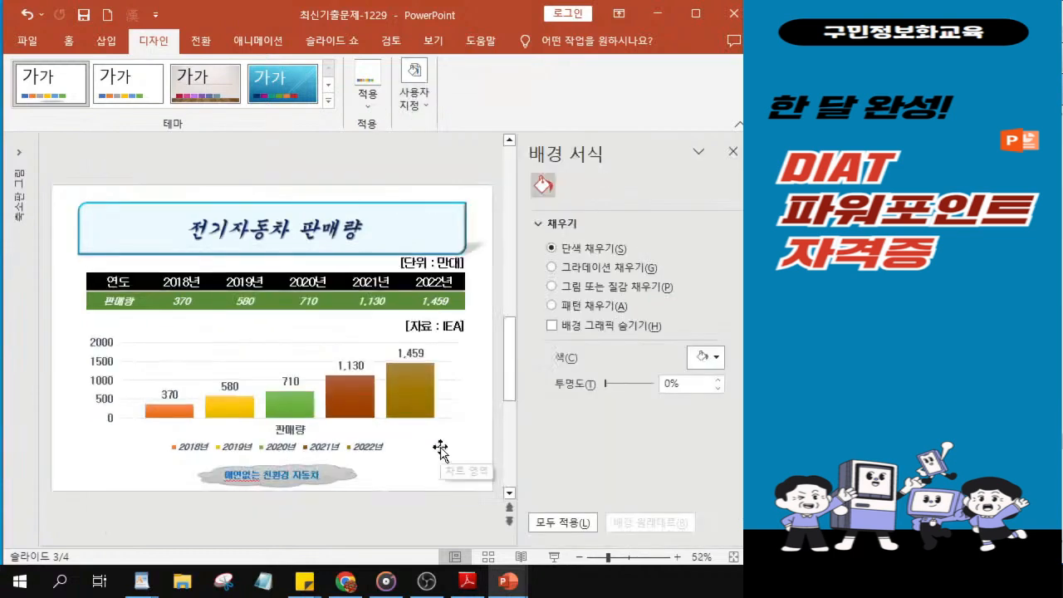
pyautogui.click(554, 286)
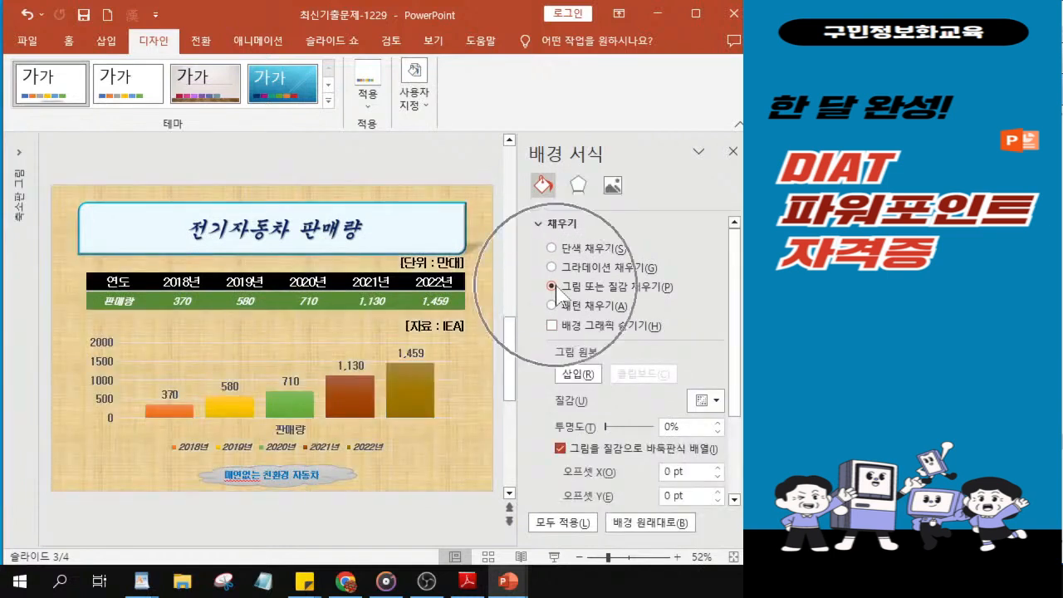
# Step: Insert the picture file 그림2 as slide 3's background and close the background formatting
pyautogui.click(579, 375)
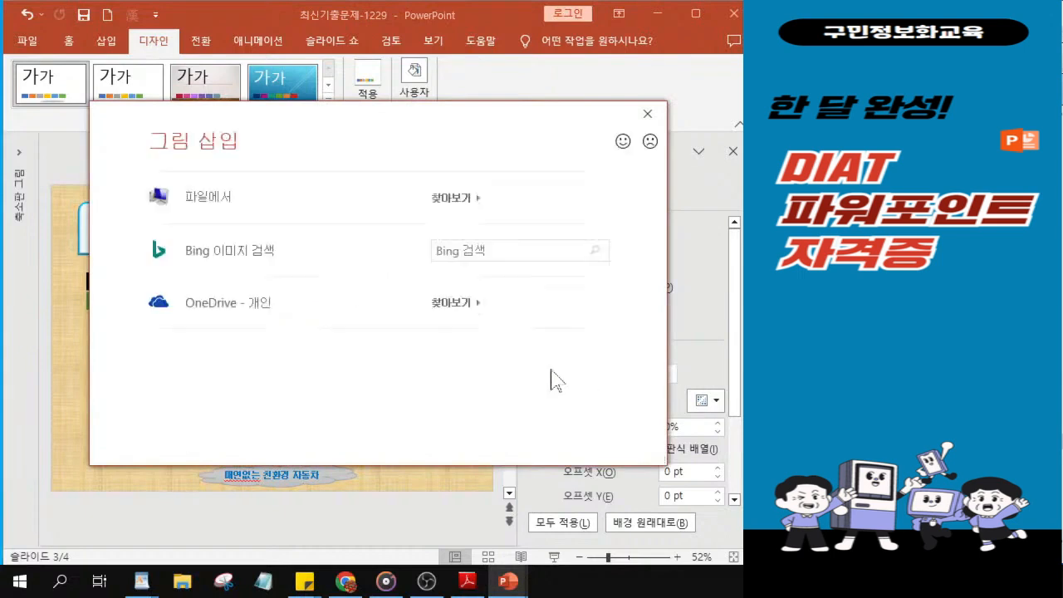
pyautogui.click(198, 206)
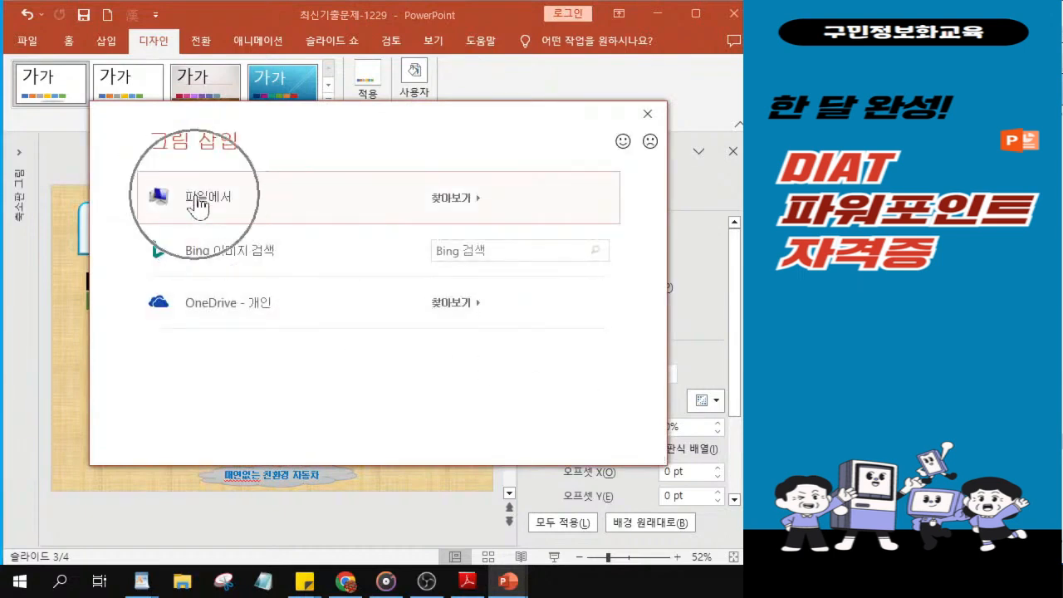
pyautogui.click(196, 200)
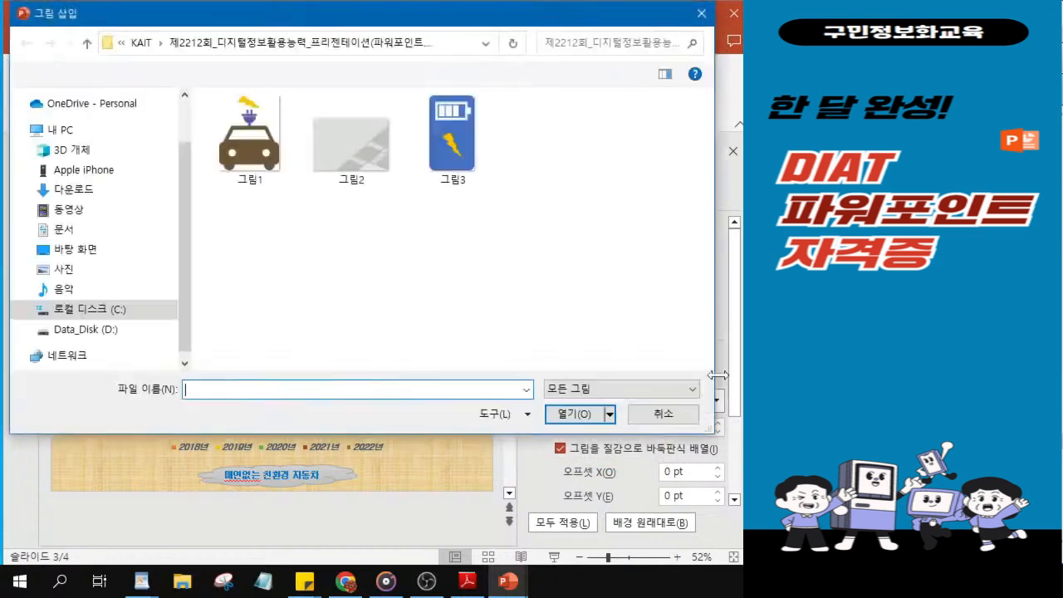
pyautogui.click(363, 162)
pyautogui.click(363, 162)
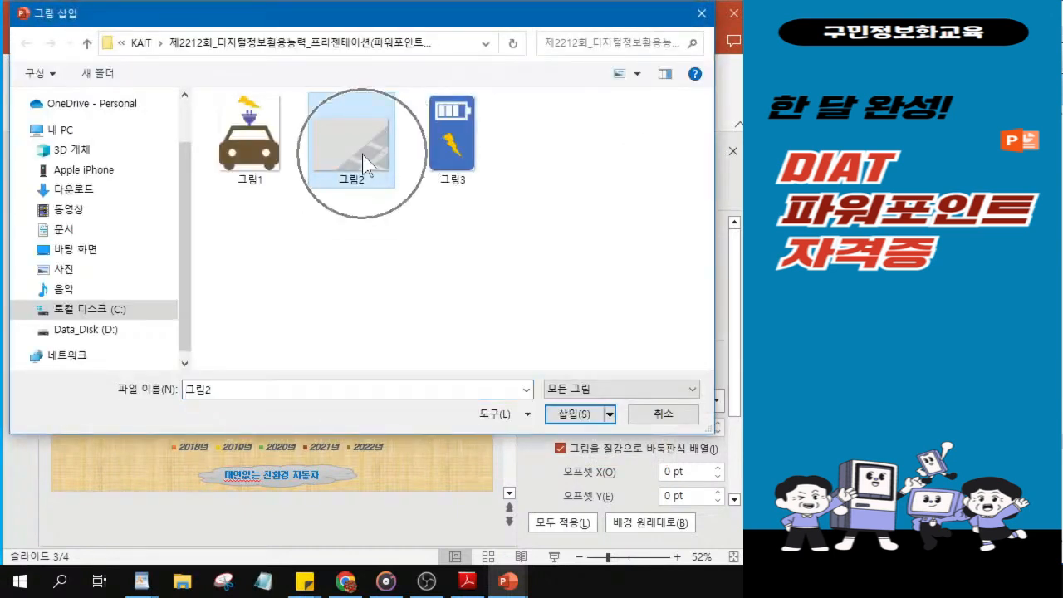
pyautogui.click(573, 415)
pyautogui.click(574, 415)
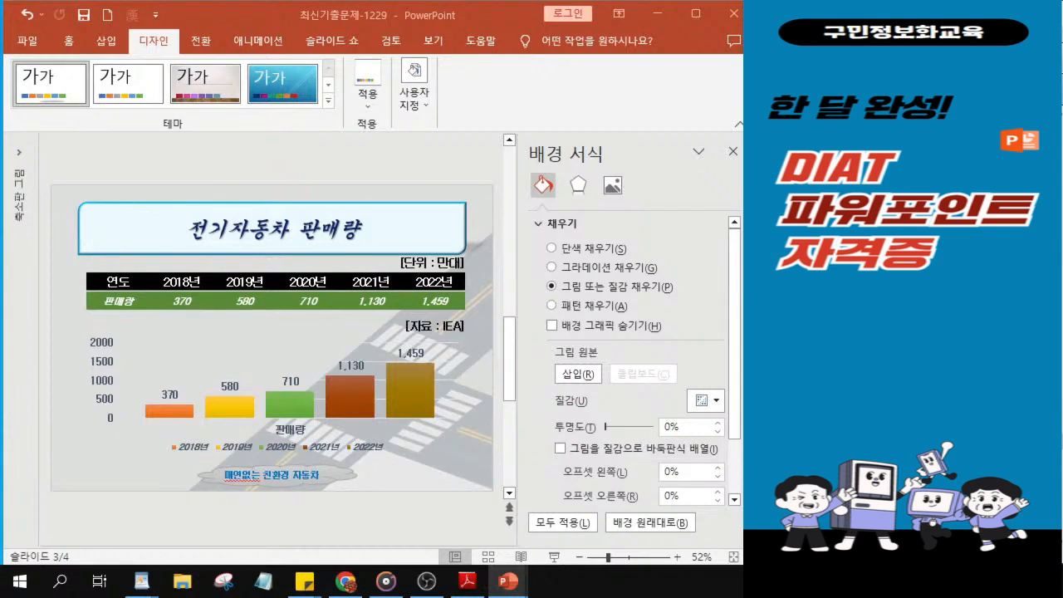
pyautogui.click(734, 156)
pyautogui.click(734, 154)
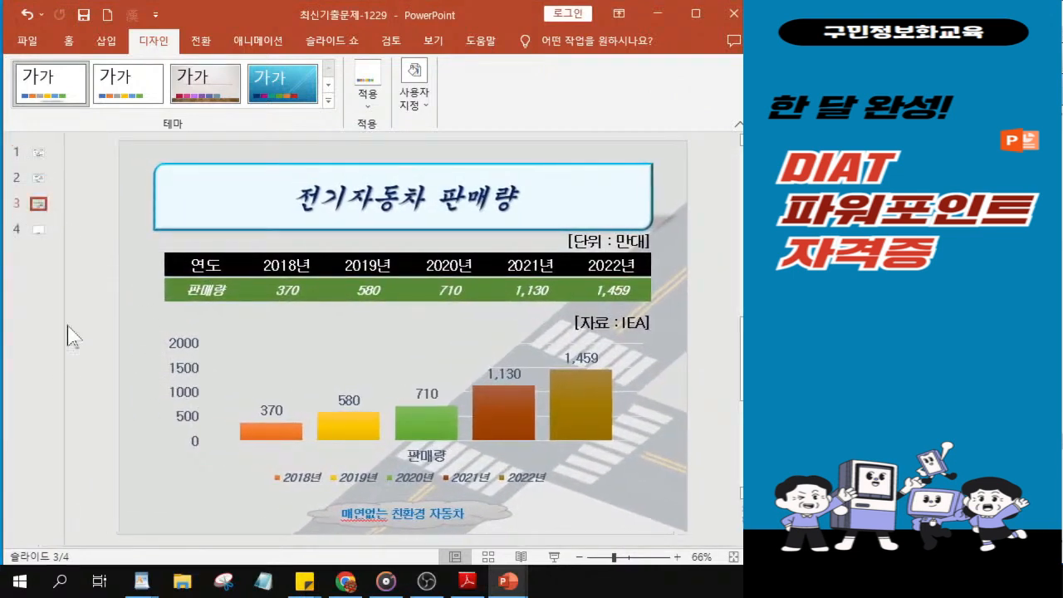
# Step: Copy the title shape from slide 3 and paste it onto slide 4
pyautogui.click(33, 223)
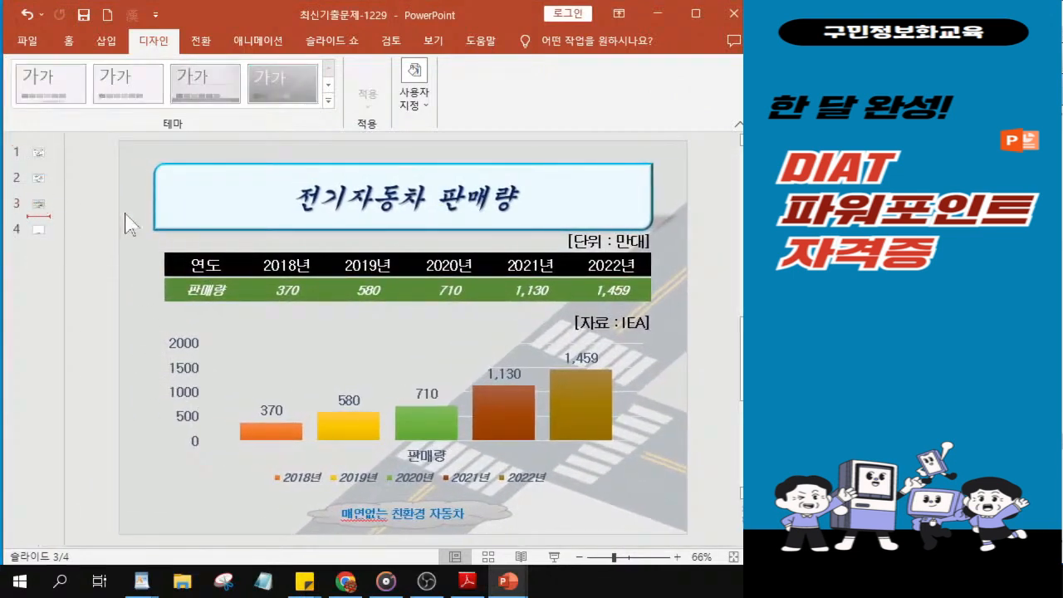
pyautogui.click(266, 204)
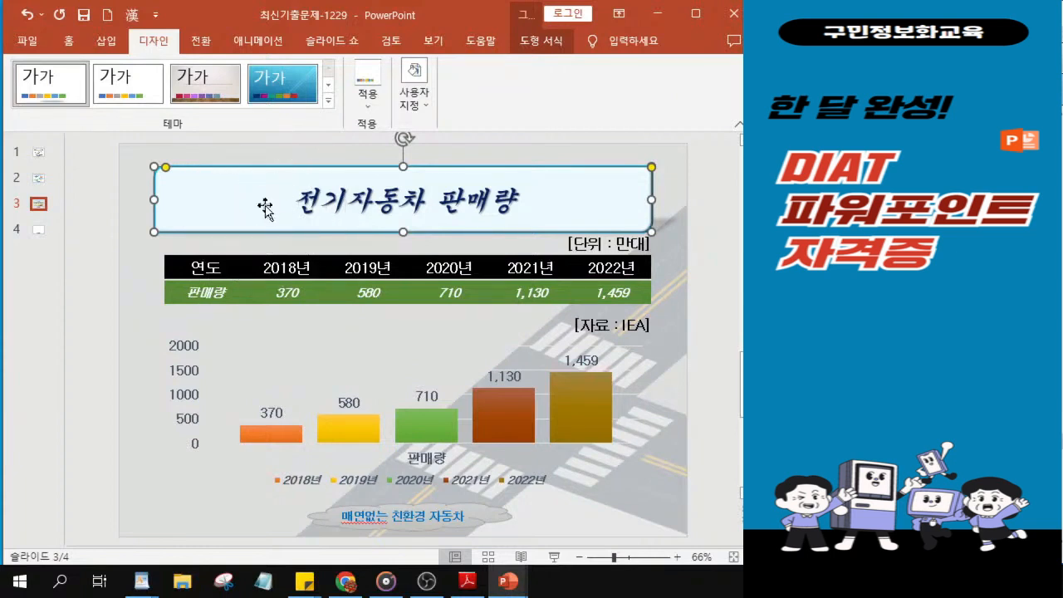
pyautogui.click(37, 233)
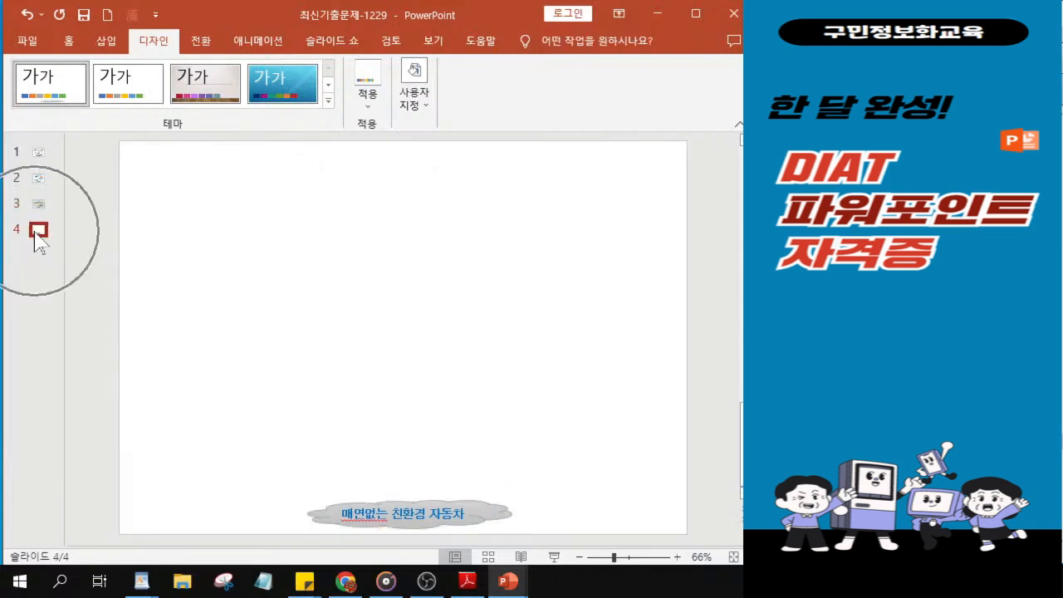
pyautogui.click(872, 324)
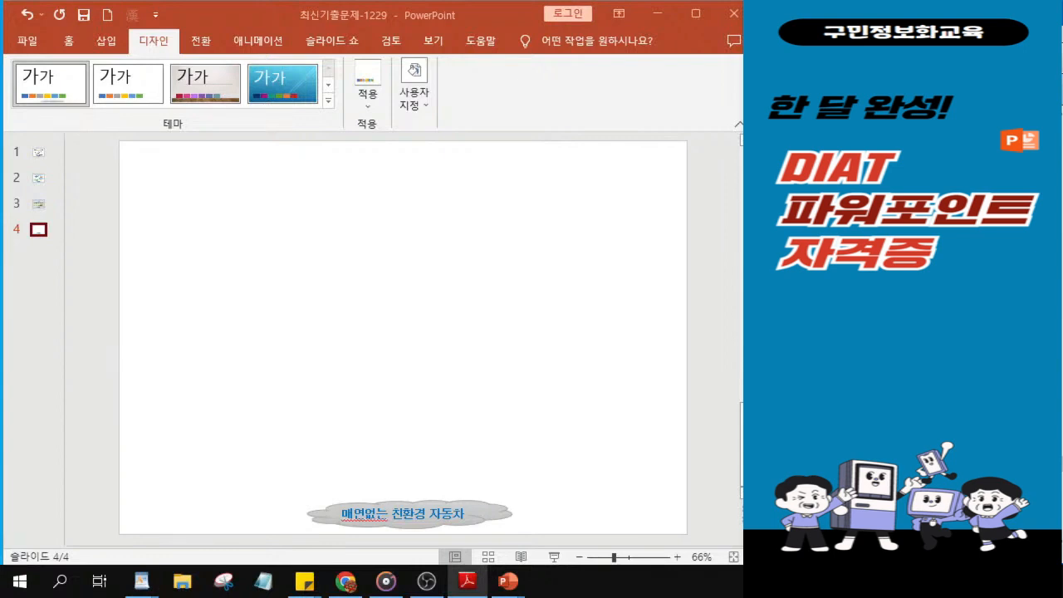
pyautogui.click(301, 221)
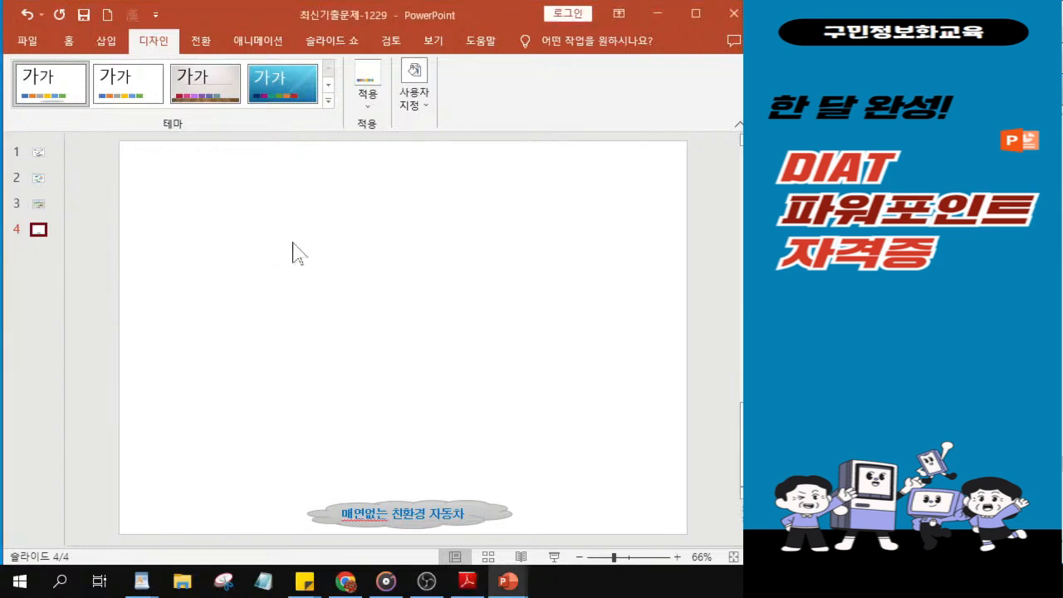
pyautogui.hotkey('ctrl', 'v')
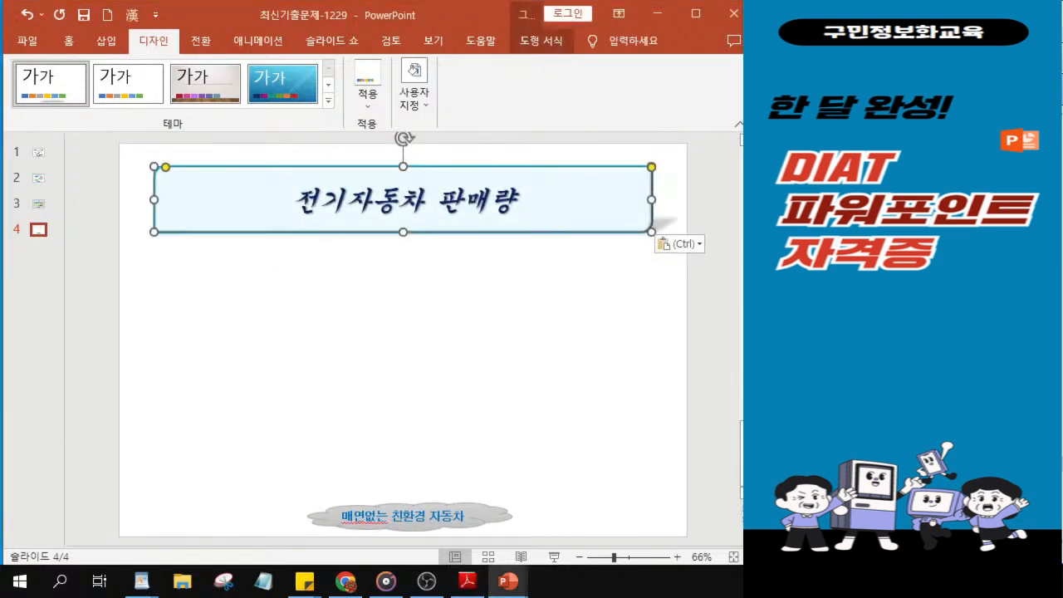
# Step: Replace 판매량 in slide 4's title with 장/단점 so that it reads 전기자동차 장/단점
pyautogui.hotkey('alt', 'Tab')
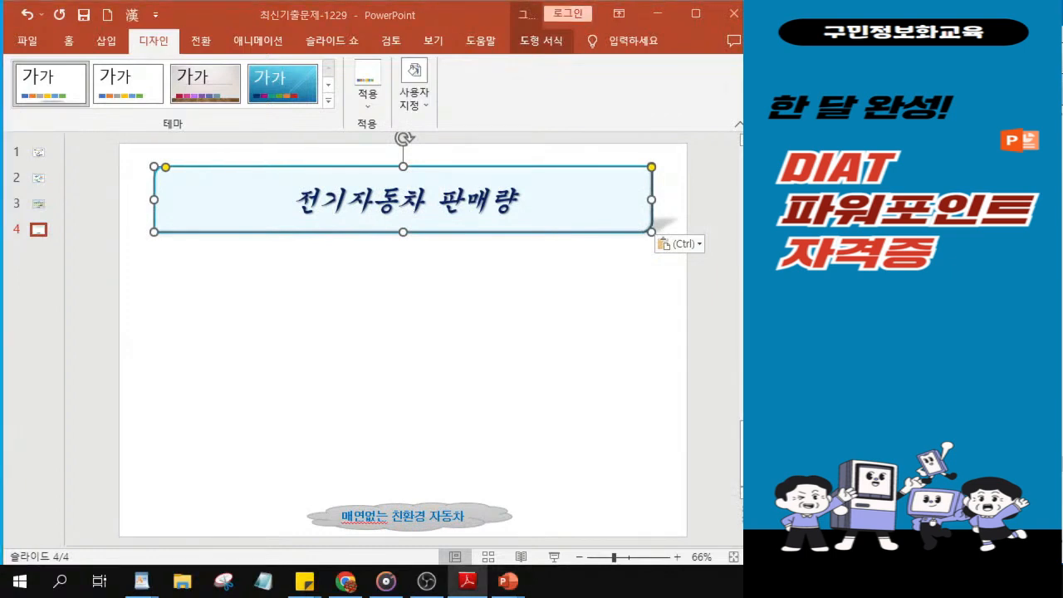
pyautogui.click(409, 223)
pyautogui.moveTo(437, 200); pyautogui.dragTo(516, 194)
pyautogui.write('wkd')
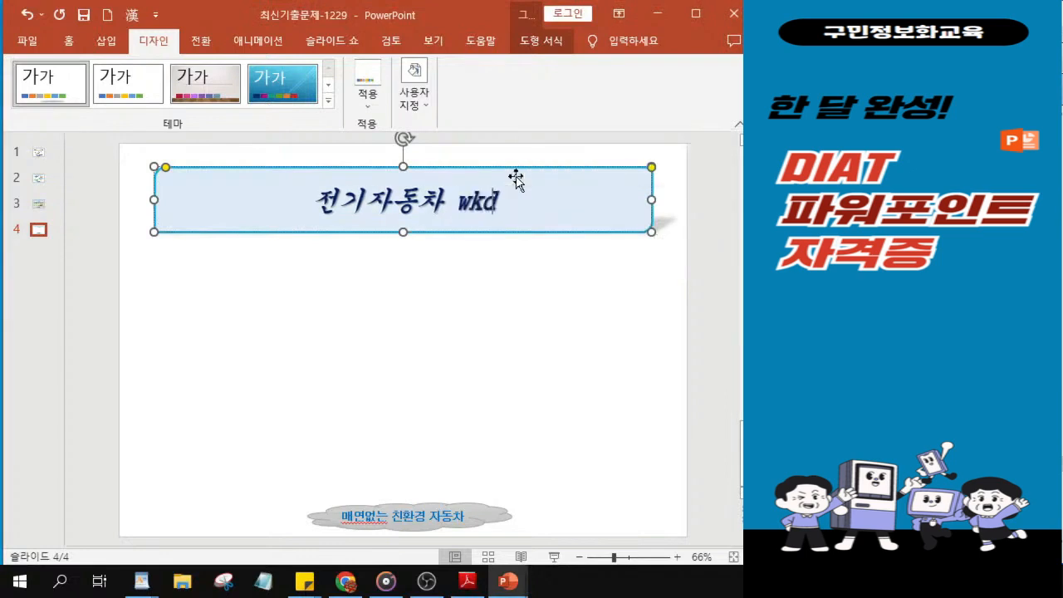
pyautogui.press('BackSpace')
pyautogui.press('BackSpace')
pyautogui.press('BackSpace')
pyautogui.write('장/단점')
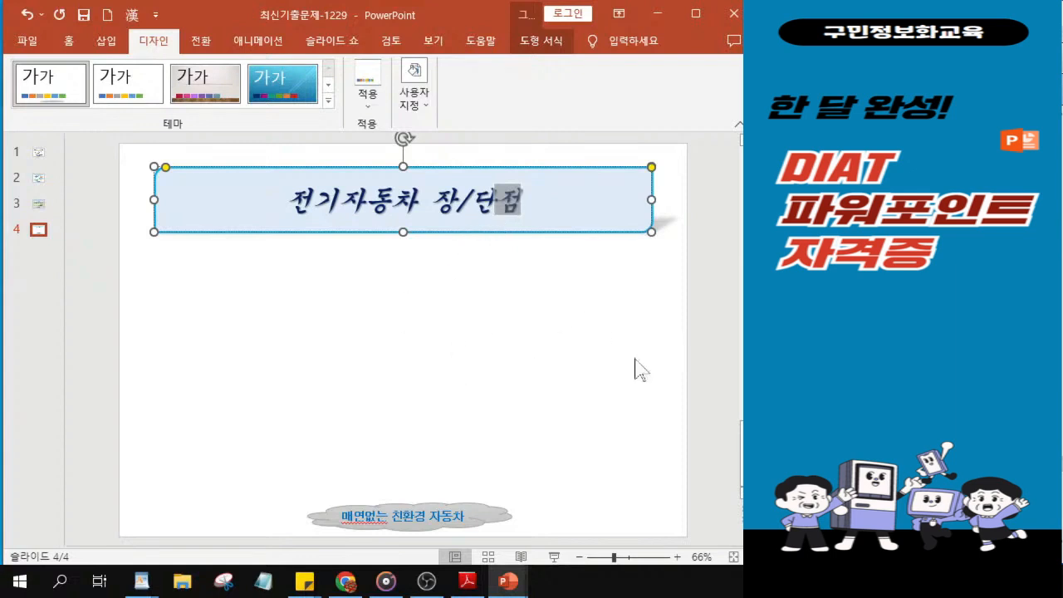
# Step: Draw a wide, flat 말풍선: 사각형 callout below the left part of slide 4's title shape
pyautogui.hotkey('alt', 'Tab')
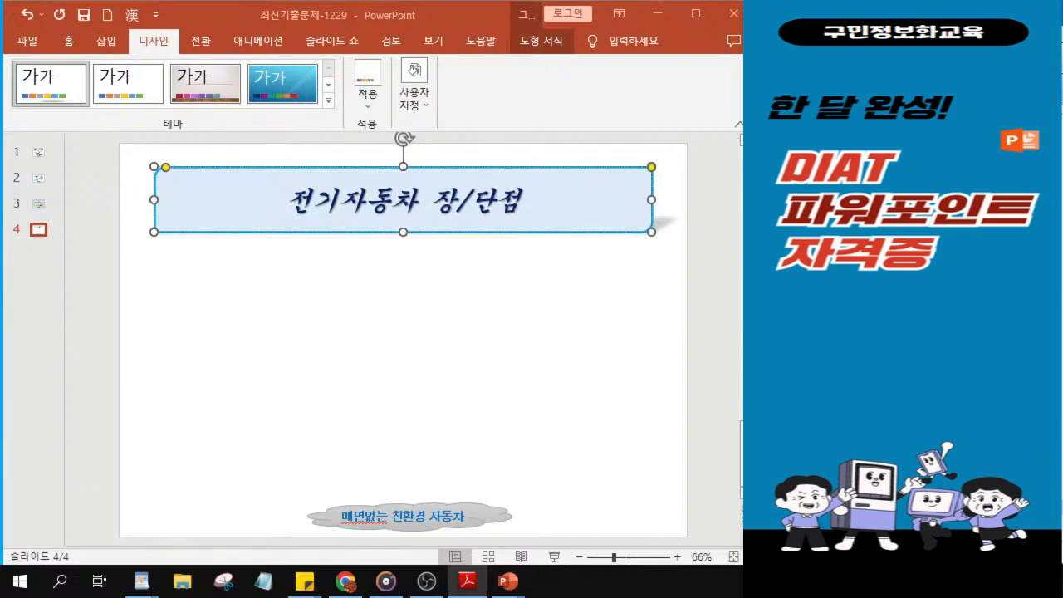
pyautogui.click(69, 41)
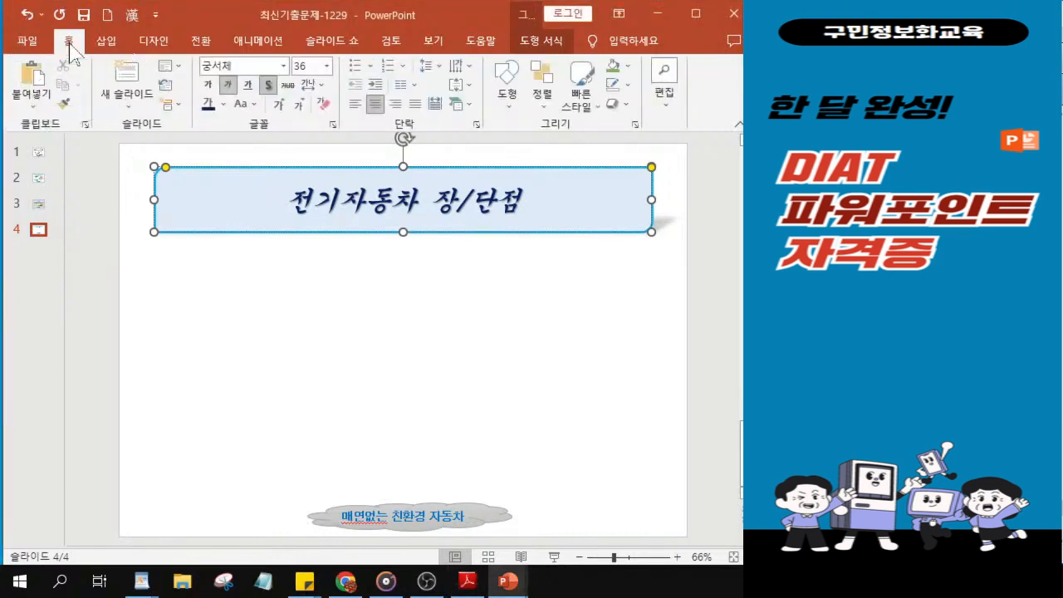
pyautogui.click(508, 106)
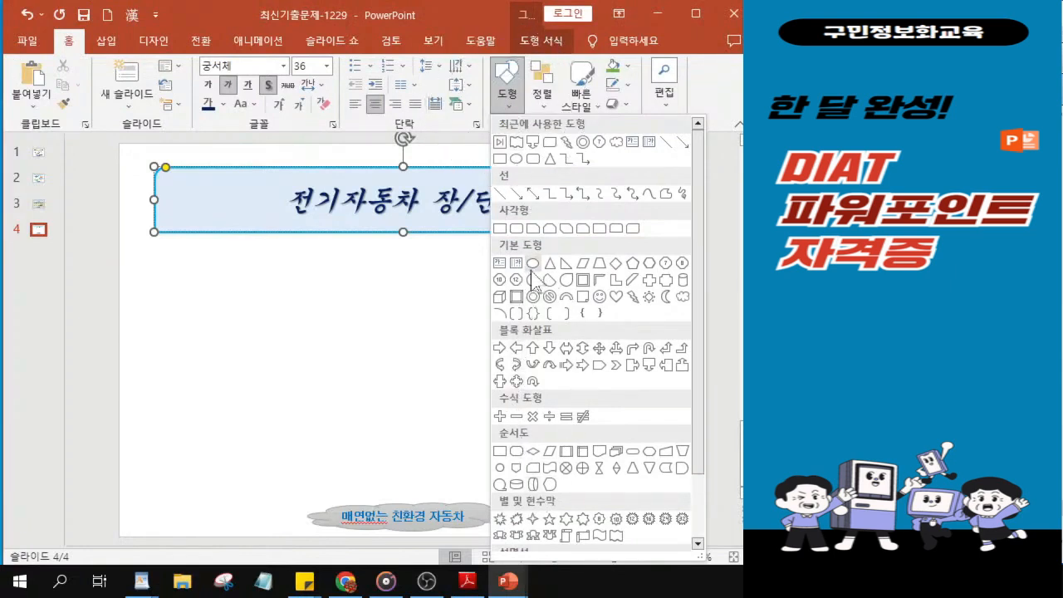
pyautogui.scroll(-1, 551, 370)
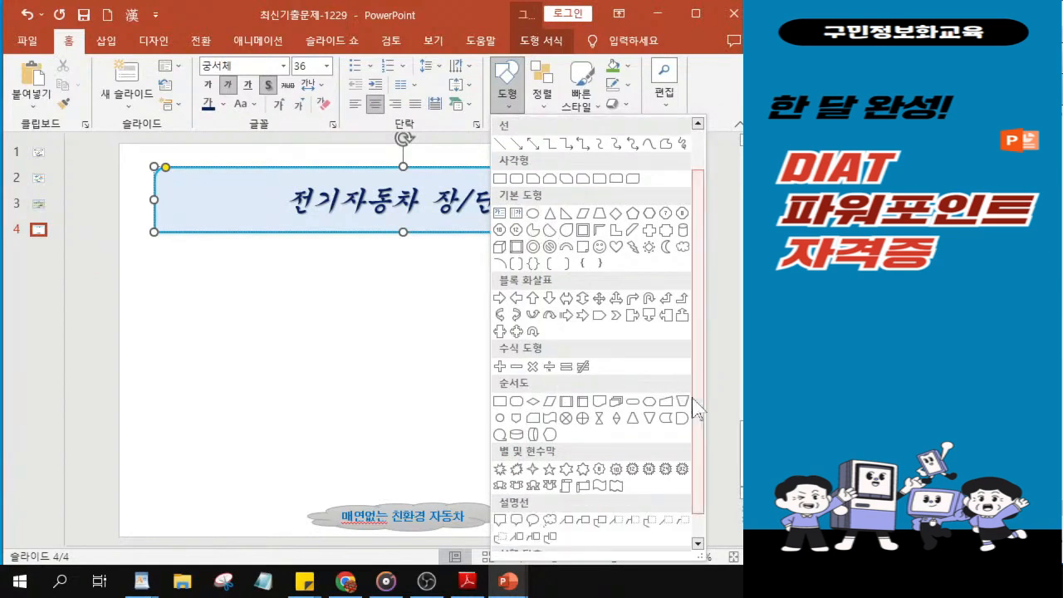
pyautogui.scroll(1, 703, 390)
pyautogui.scroll(-2, 703, 404)
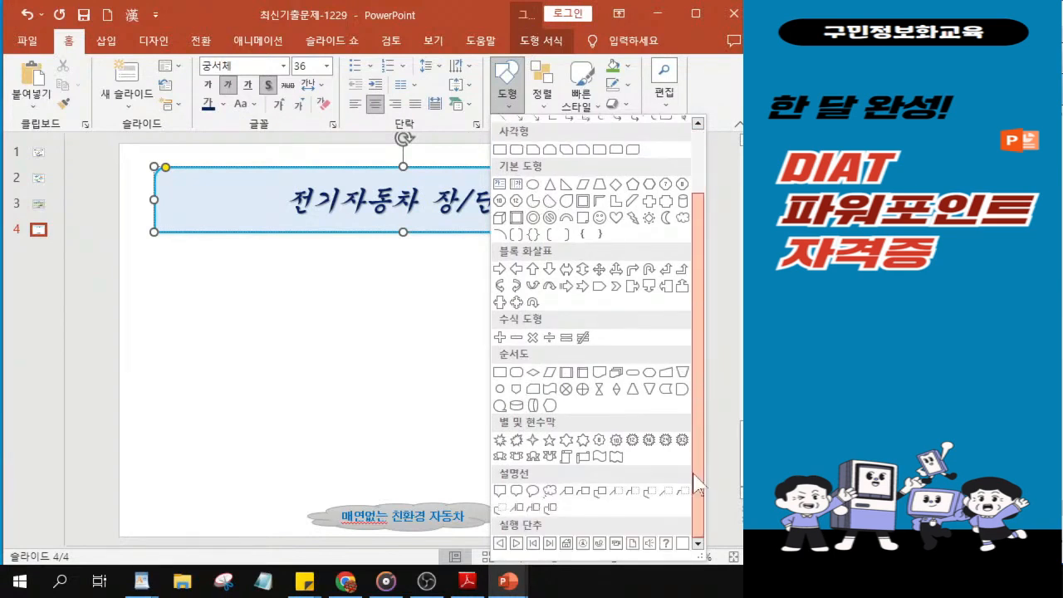
pyautogui.click(499, 497)
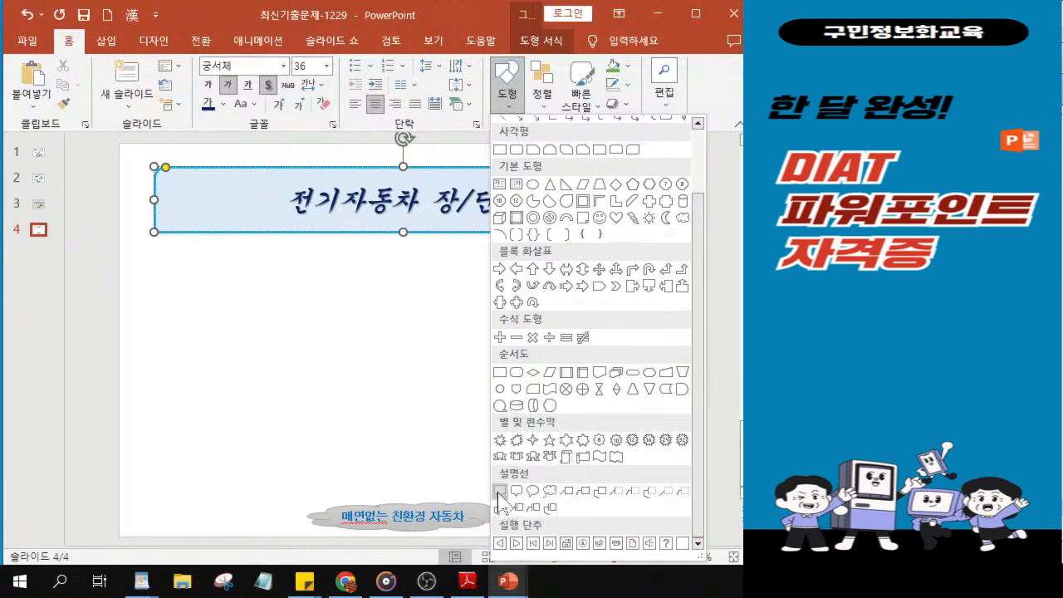
pyautogui.click(499, 497)
pyautogui.click(499, 497)
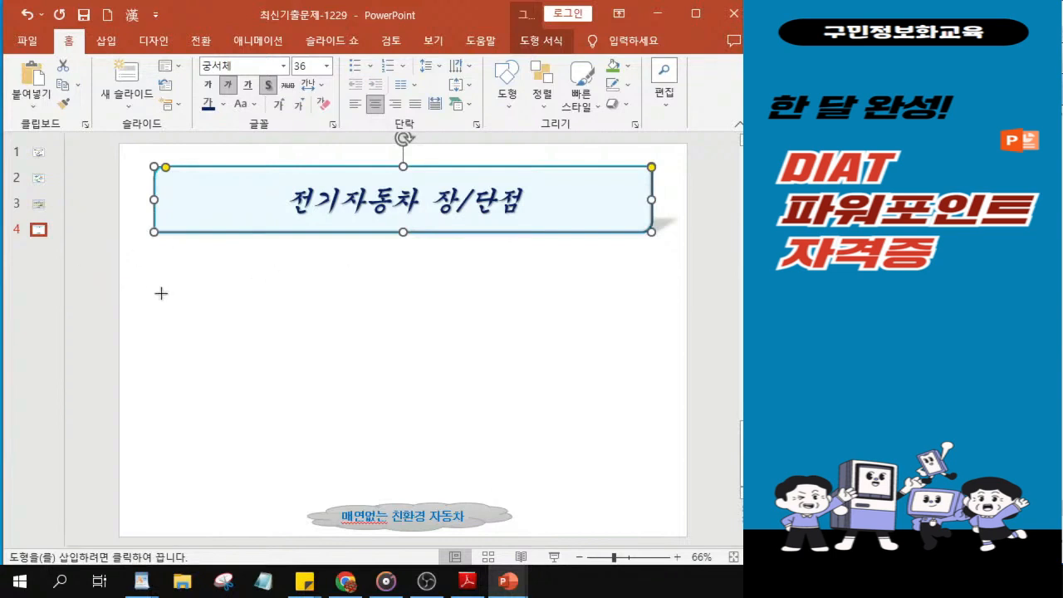
pyautogui.moveTo(157, 292)
pyautogui.mouseDown()
pyautogui.moveTo(157, 330)
pyautogui.moveTo(339, 328)
pyautogui.mouseUp()
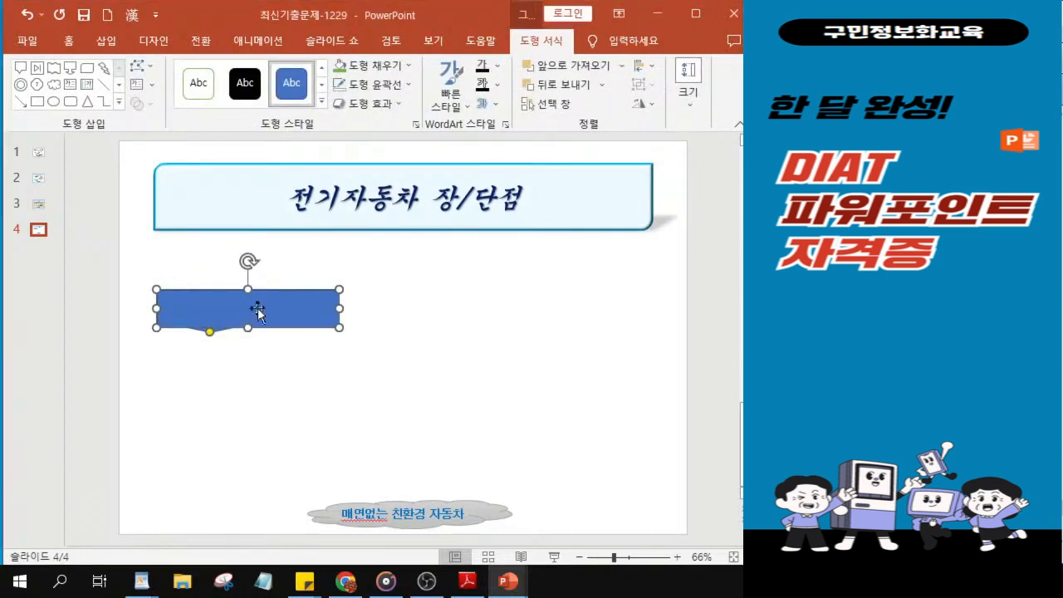
# Step: Align the callout's left edge with the title shape and widen it slightly to the right
pyautogui.moveTo(247, 327); pyautogui.dragTo(259, 305)
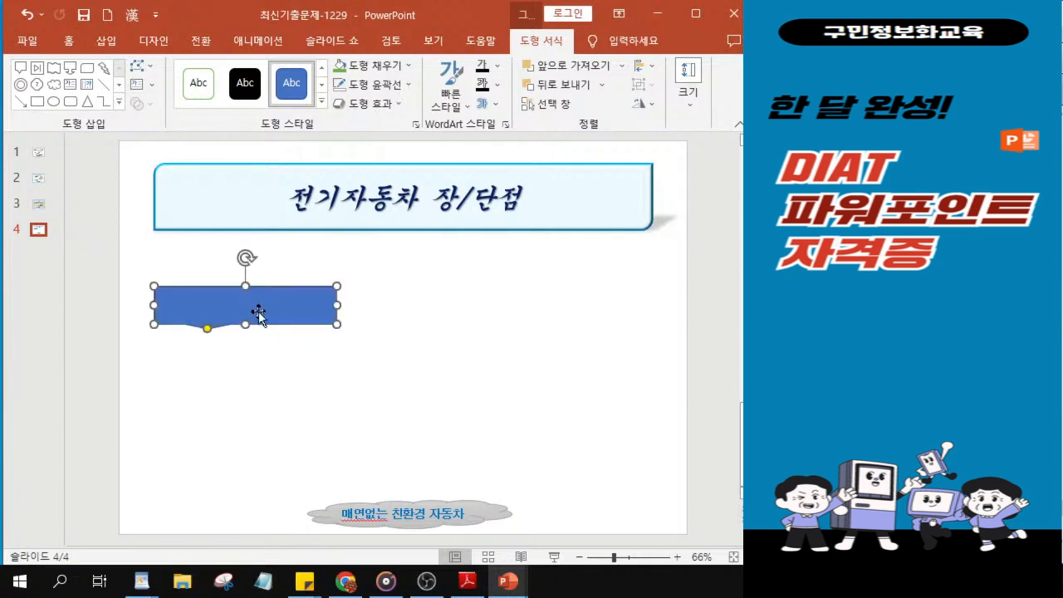
pyautogui.moveTo(336, 309); pyautogui.dragTo(345, 308)
pyautogui.click(278, 313)
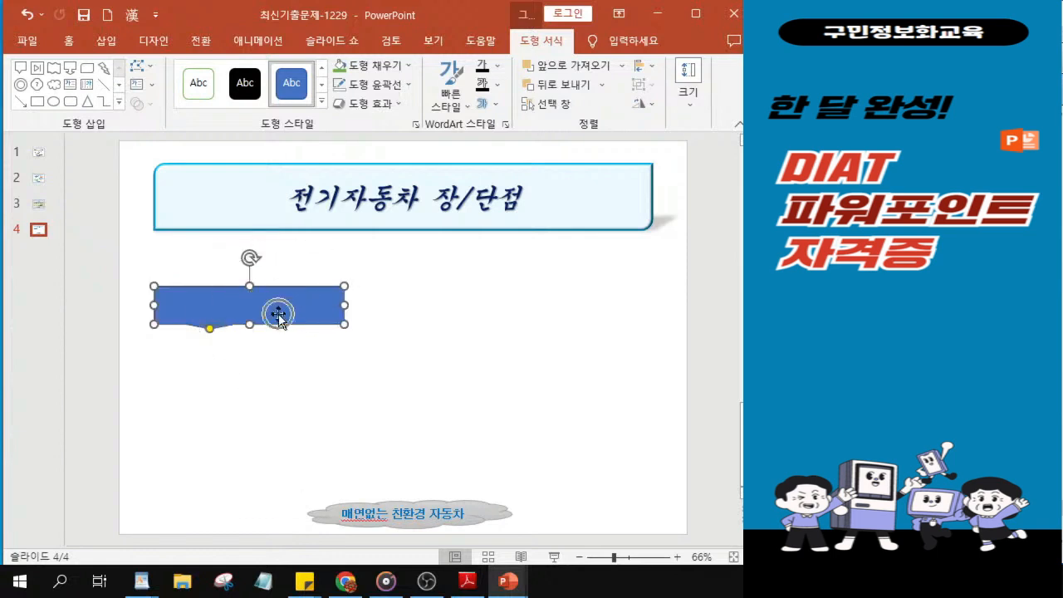
pyautogui.moveTo(348, 305); pyautogui.dragTo(352, 306)
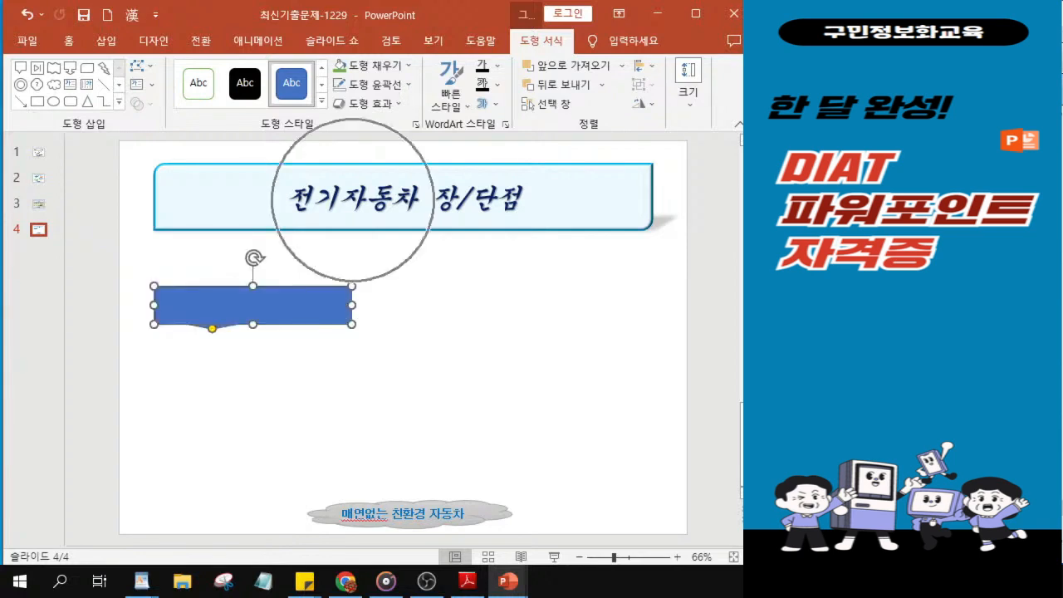
pyautogui.press('ctrl')
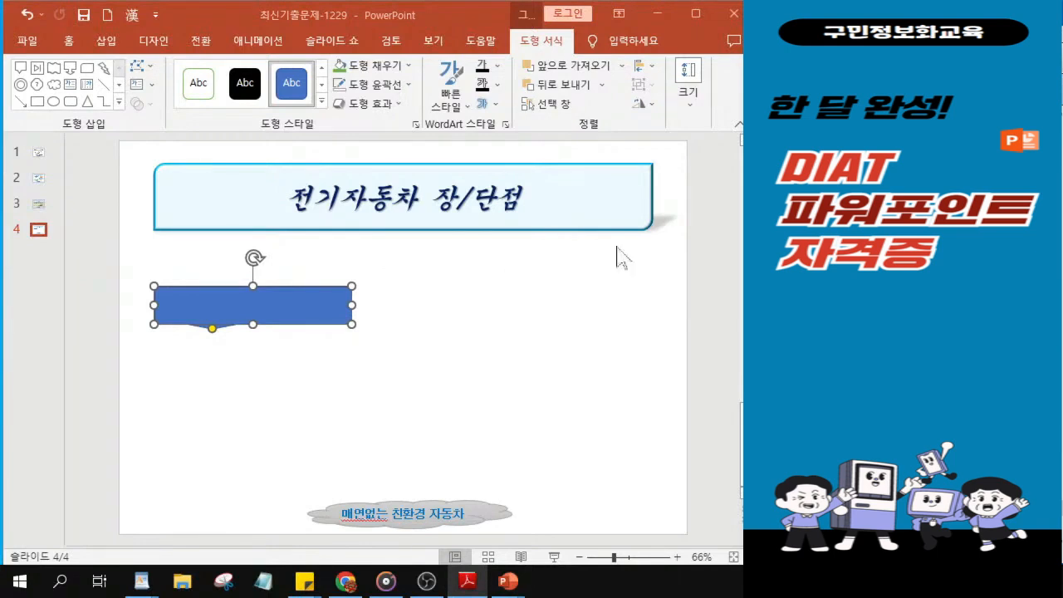
# Step: Fill the callout on slide 4 with the pale blue-and-pink mottled texture
pyautogui.click(382, 69)
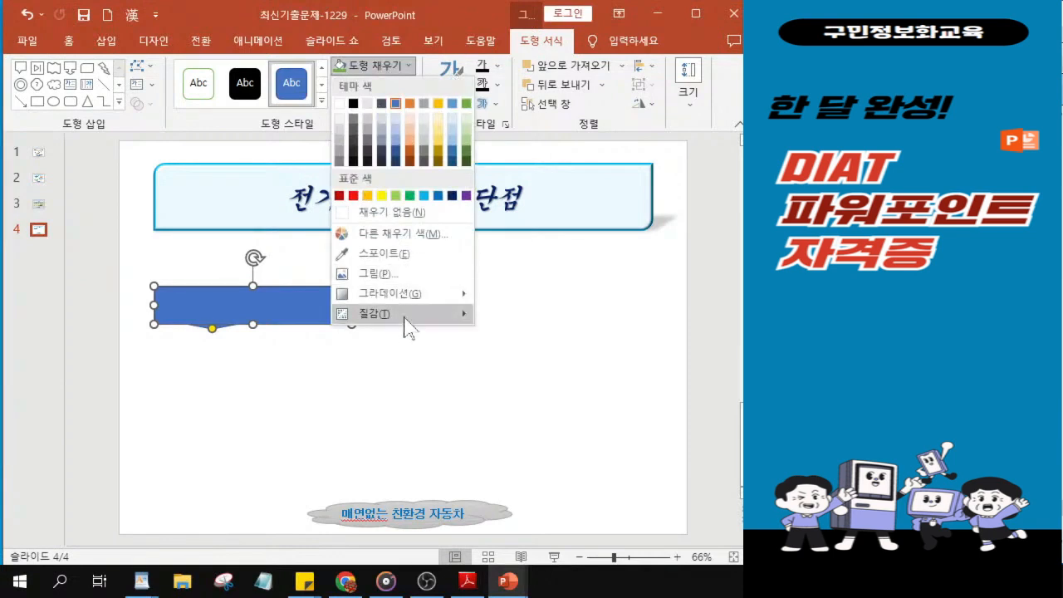
pyautogui.moveTo(406, 318)
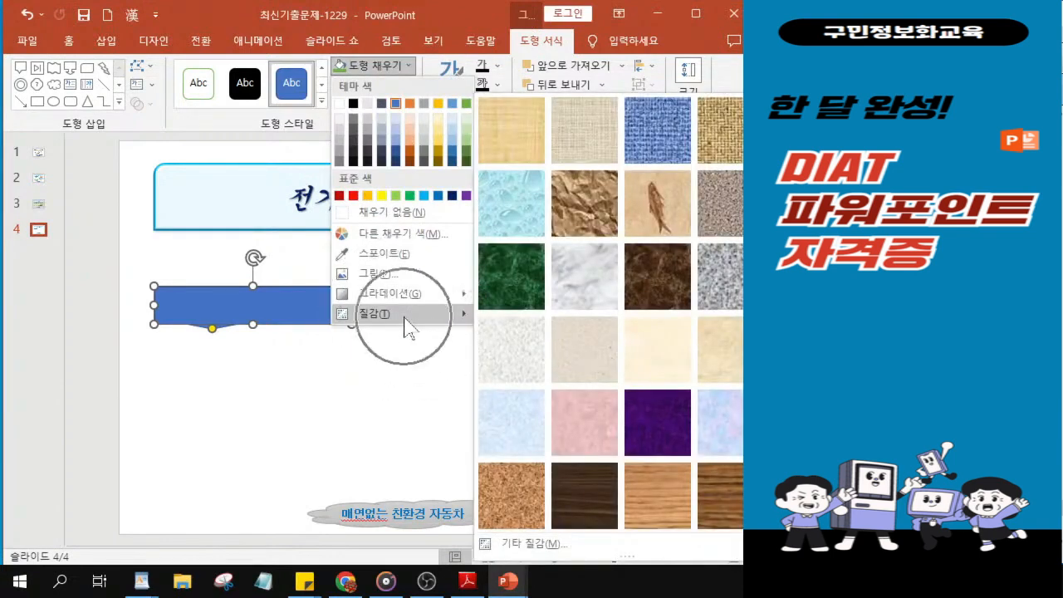
pyautogui.click(721, 426)
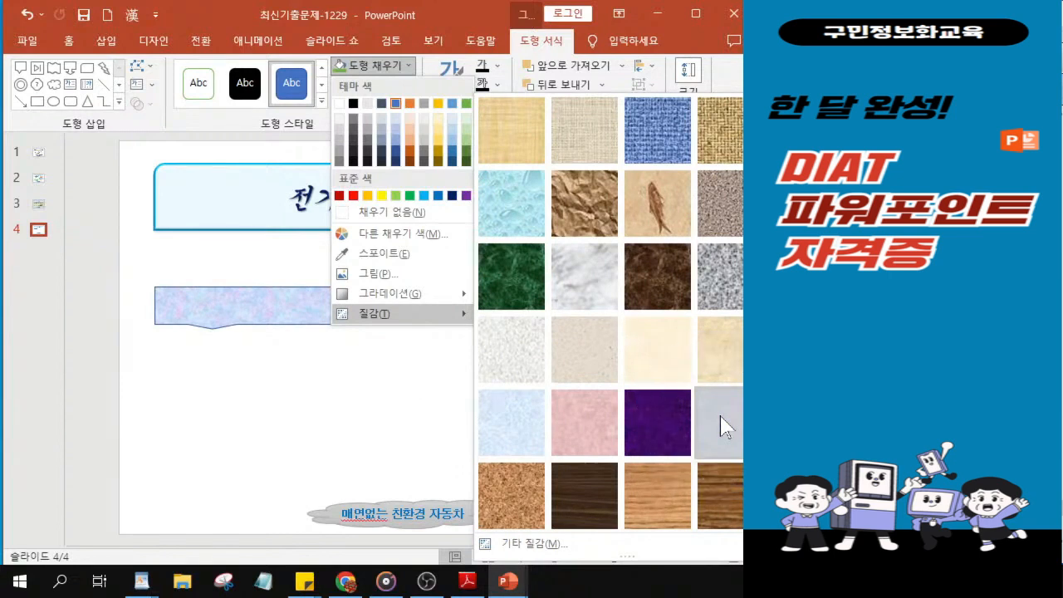
pyautogui.click(720, 417)
pyautogui.hotkey('alt', 'Tab')
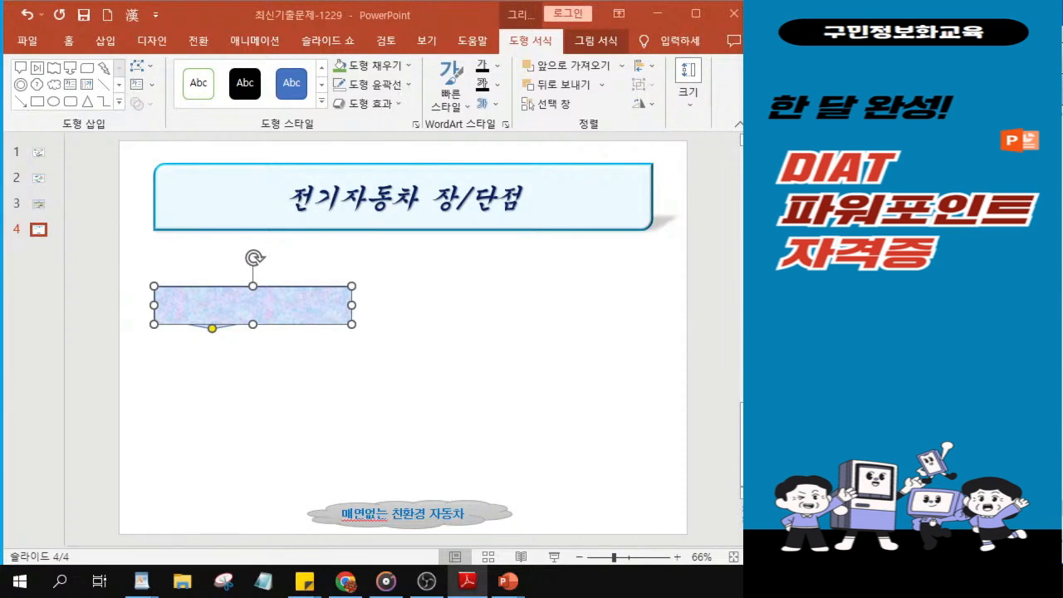
# Step: Remove the callout's outline and apply a soft, rounded 입체 효과 bevel to it
pyautogui.click(372, 86)
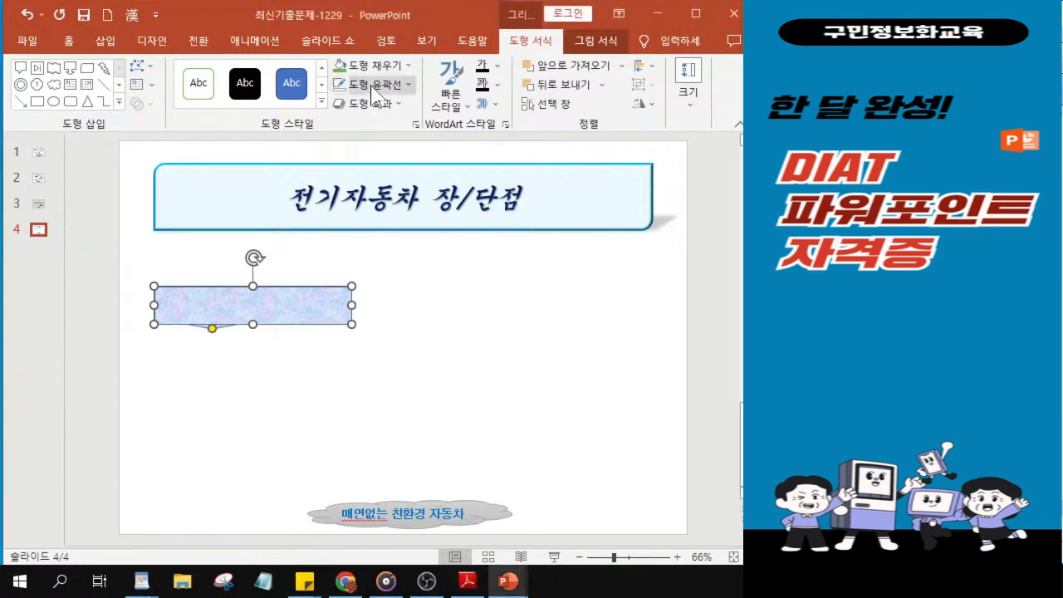
pyautogui.click(371, 85)
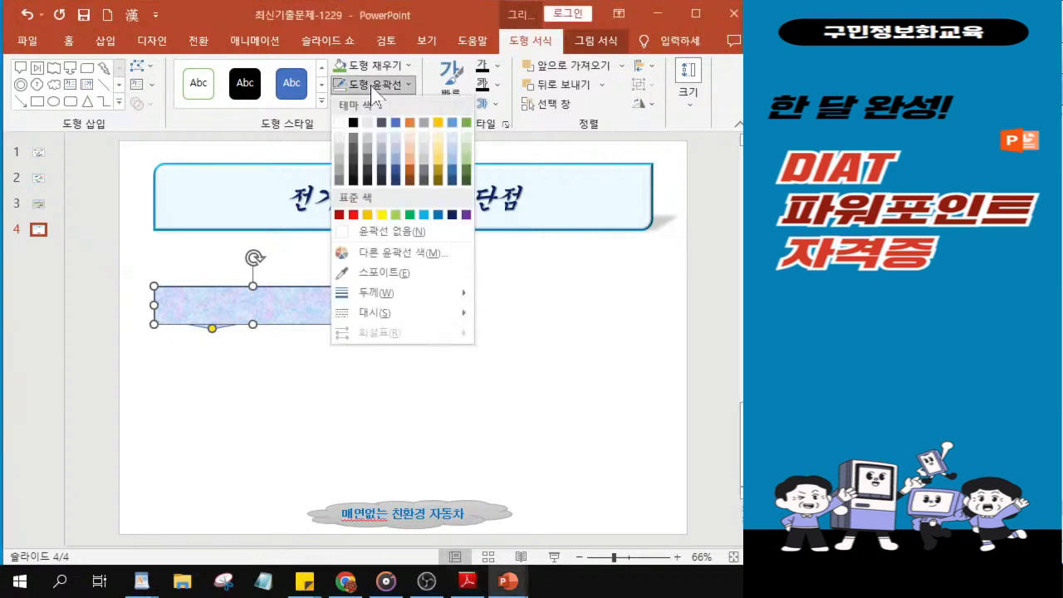
pyautogui.click(359, 233)
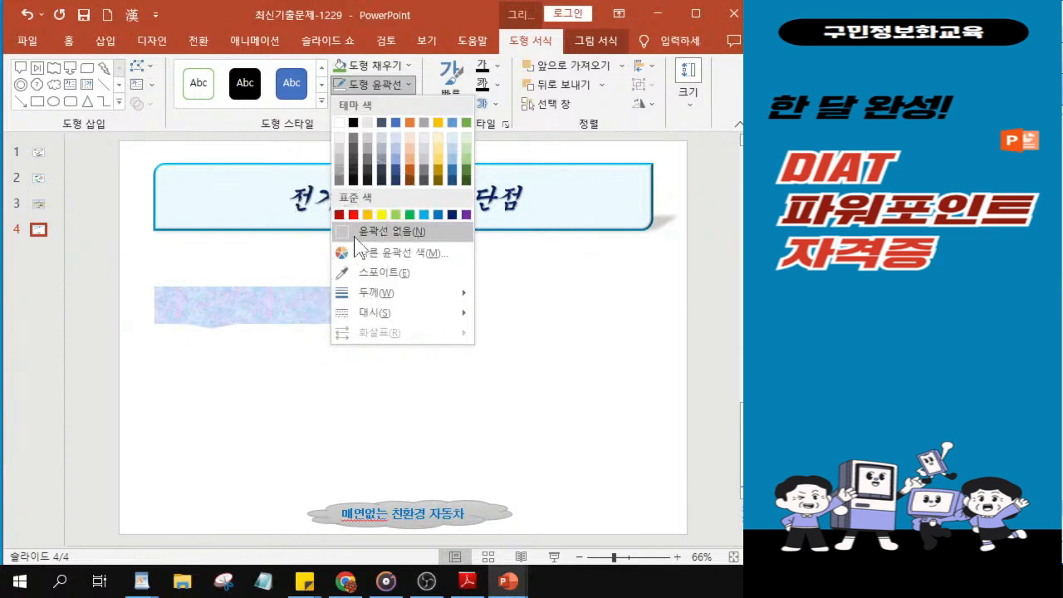
pyautogui.click(355, 235)
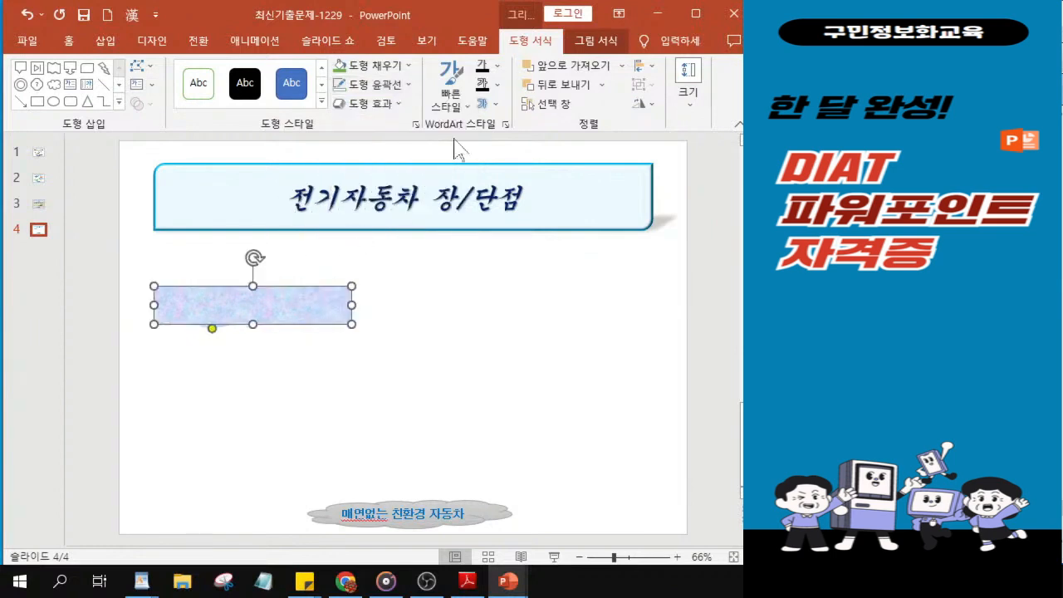
pyautogui.click(384, 113)
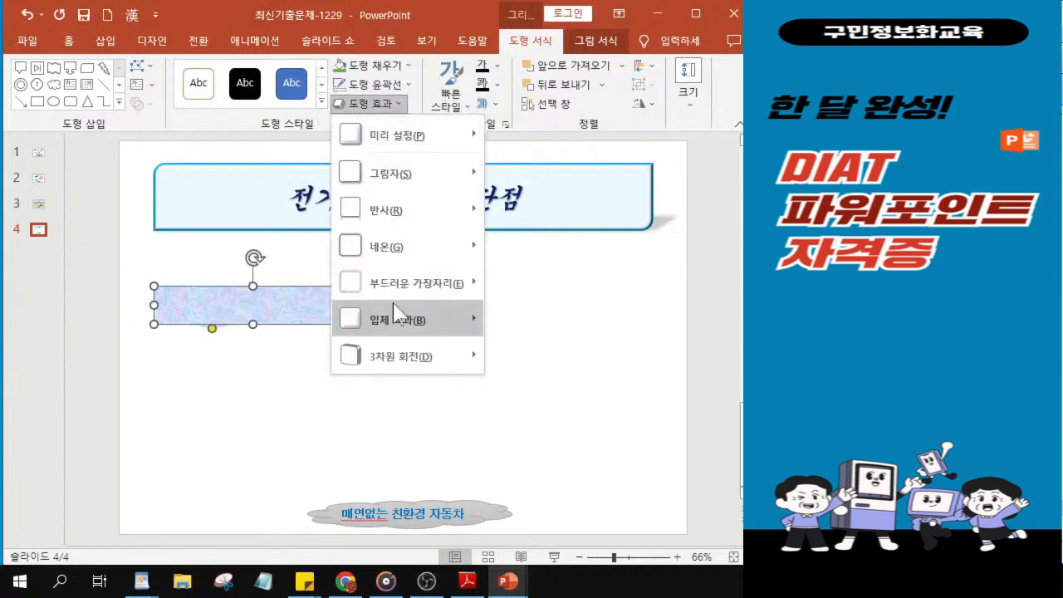
pyautogui.moveTo(397, 318)
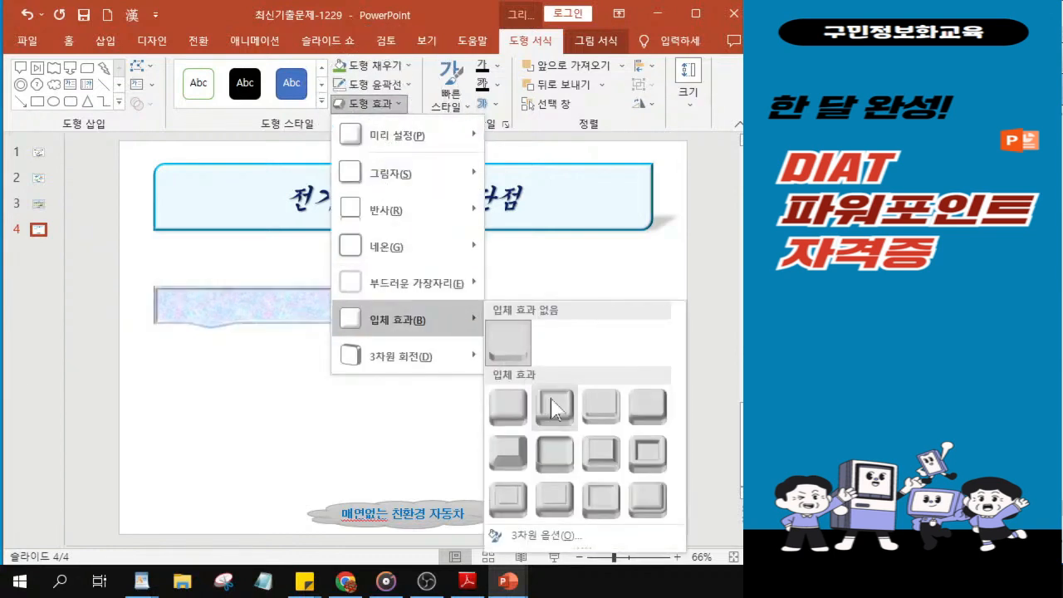
pyautogui.click(560, 467)
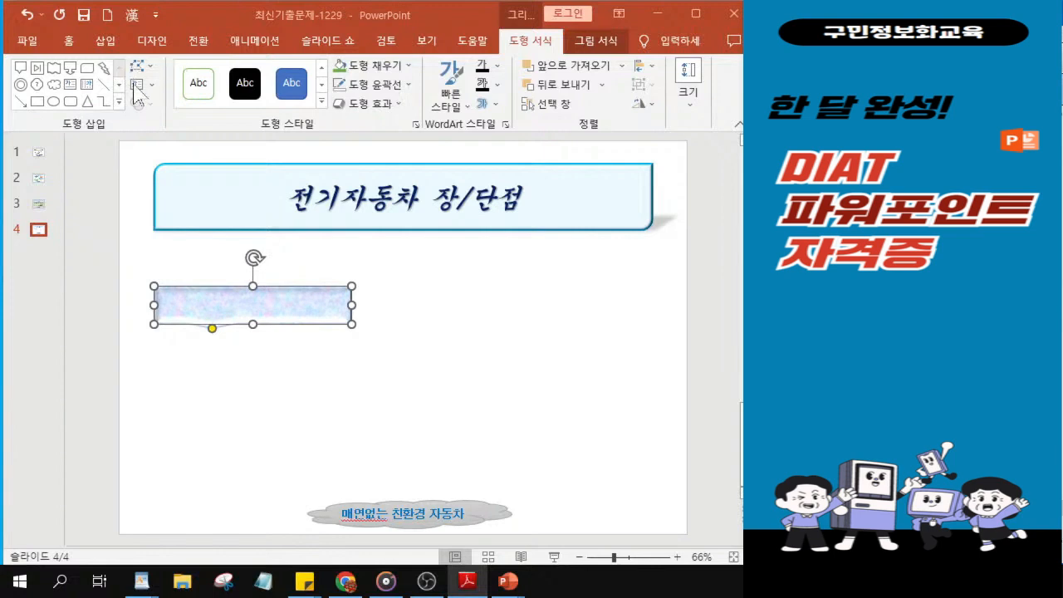
# Step: Set the callout's text font to 굴림 at size 20
pyautogui.click(69, 44)
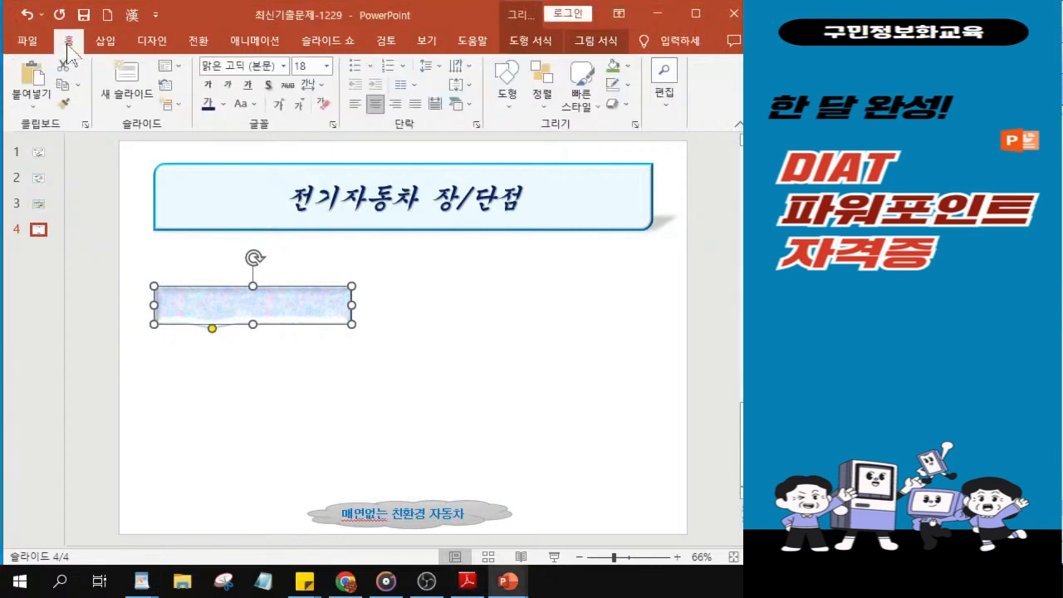
pyautogui.click(284, 66)
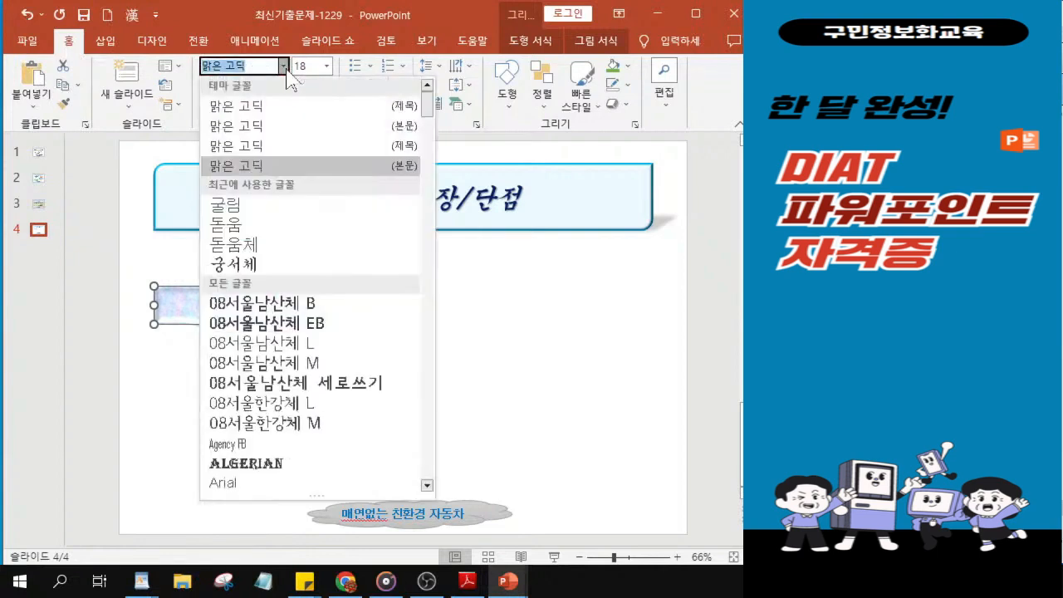
pyautogui.click(257, 209)
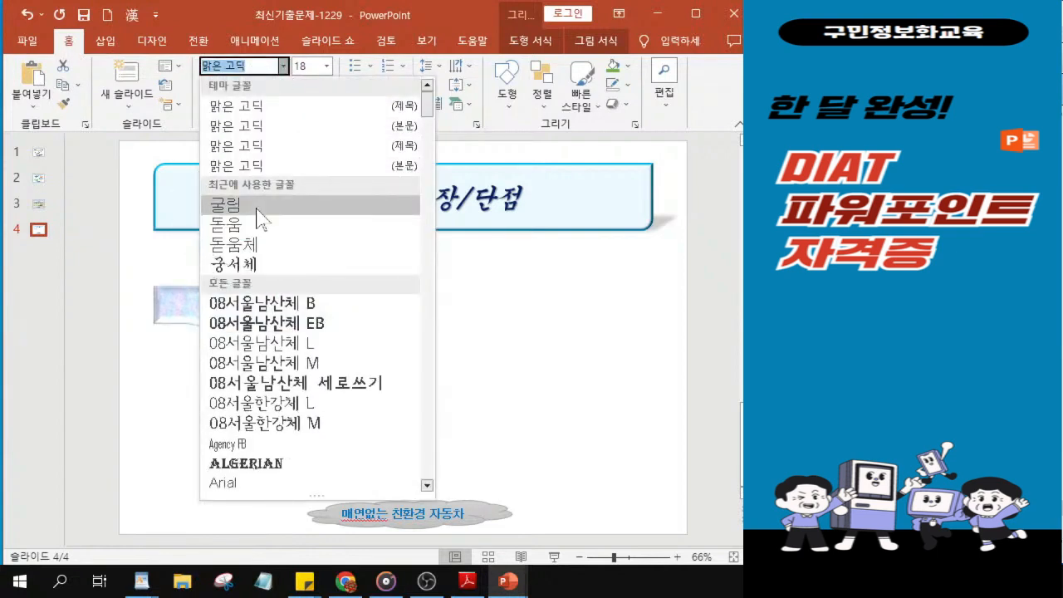
pyautogui.press('ctrl')
pyautogui.press('ctrl')
pyautogui.press('ctrl')
pyautogui.press('ctrl')
pyautogui.click(258, 205)
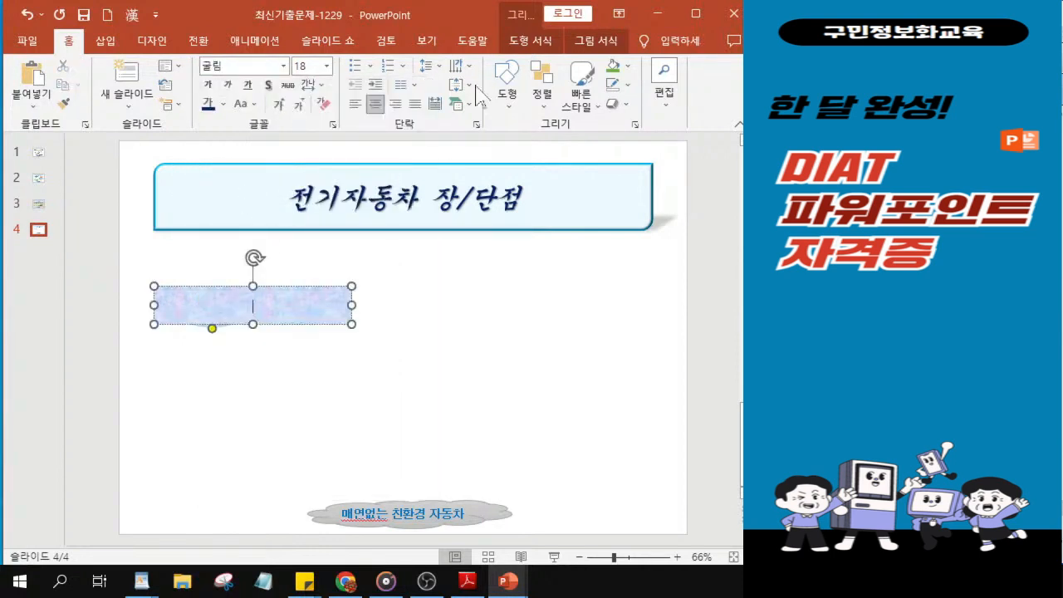
pyautogui.click(307, 66)
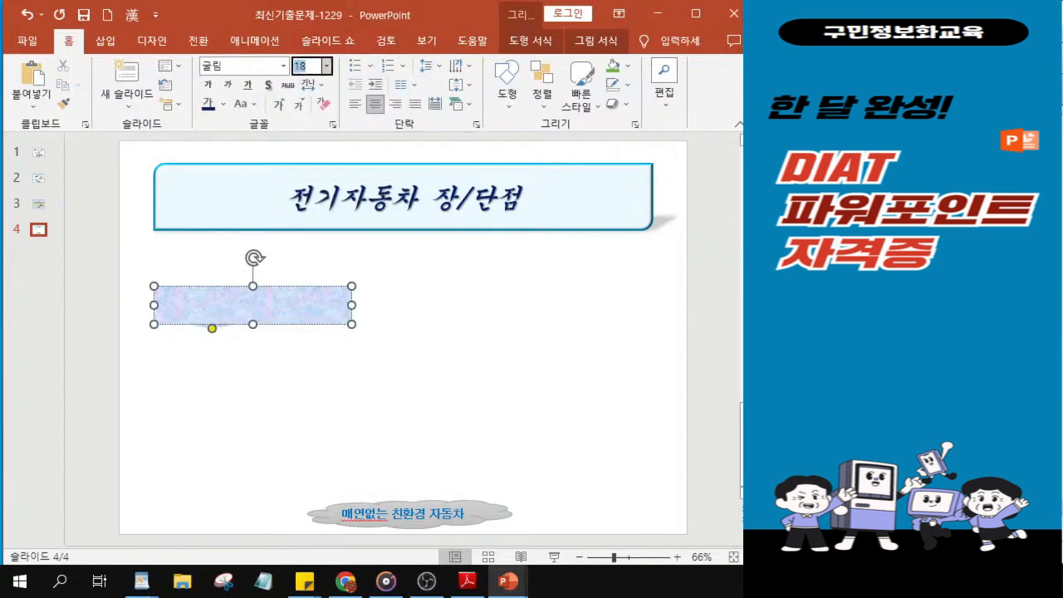
pyautogui.press('Return')
pyautogui.press('ctrl')
pyautogui.press('ctrl')
# Step: Make the callout's text bold and colour it with the standard purple
pyautogui.press('ctrl')
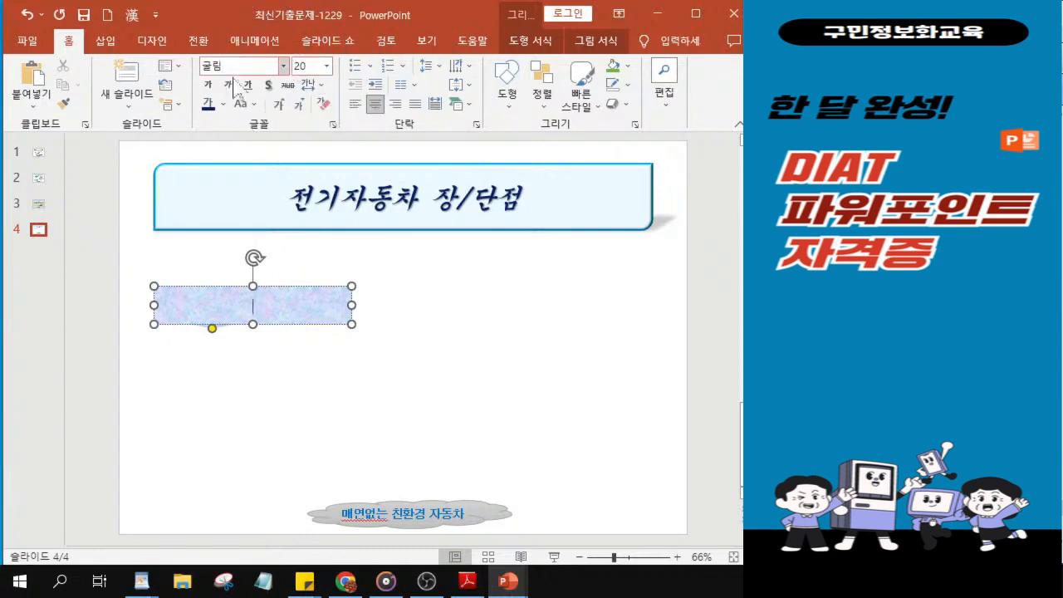
pyautogui.click(207, 87)
pyautogui.press('ctrl')
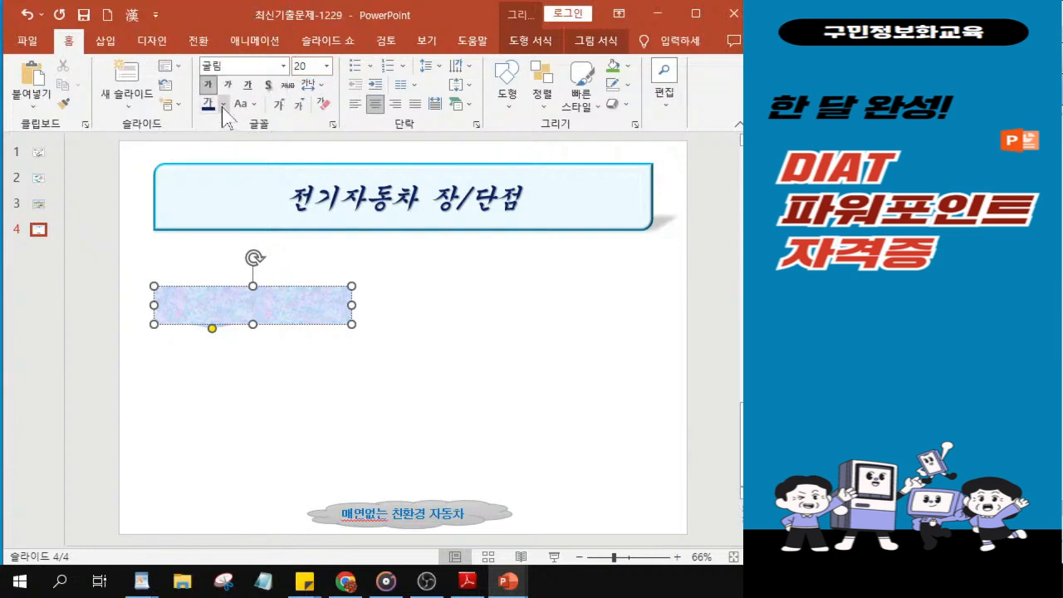
pyautogui.click(223, 105)
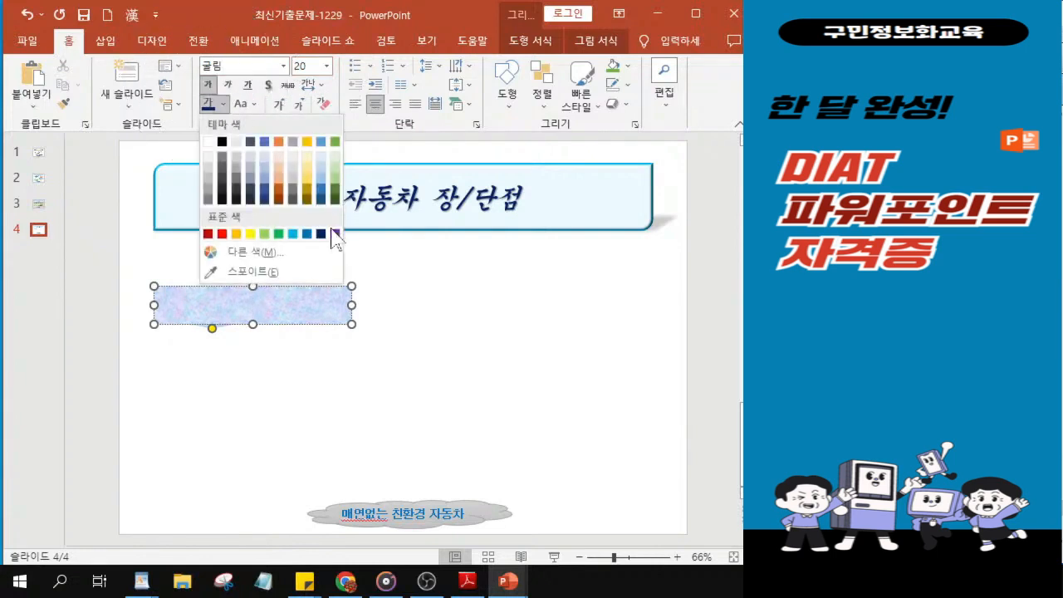
pyautogui.press('ctrl')
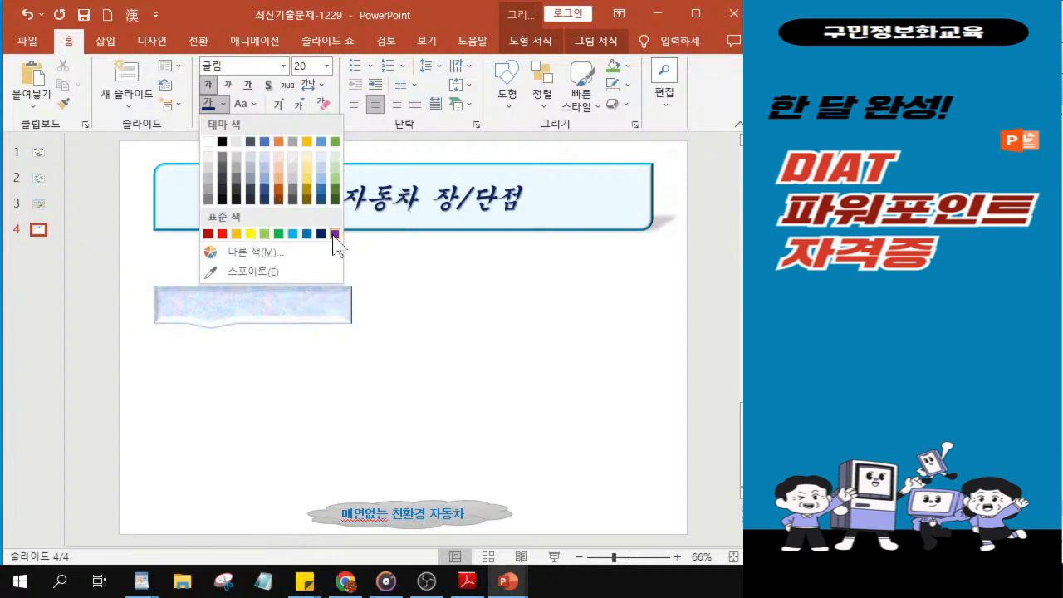
pyautogui.press('ctrl')
pyautogui.click(336, 235)
# Step: Enter the text 유지비 저렴 in the callout
pyautogui.scroll(6, 237, 316)
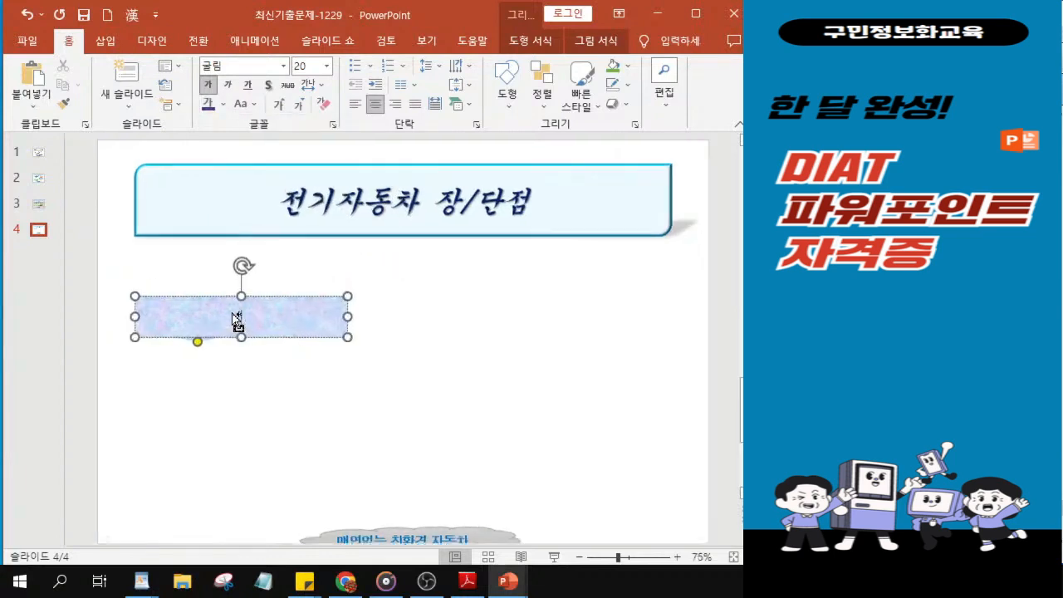
pyautogui.press('ctrl')
pyautogui.write('윷')
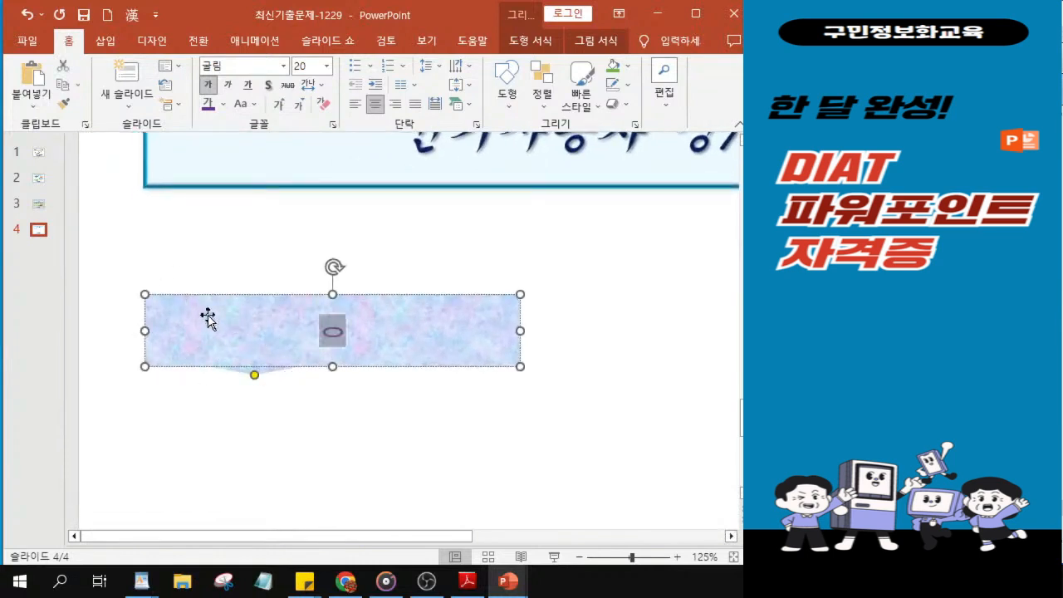
pyautogui.write('지비 저렴')
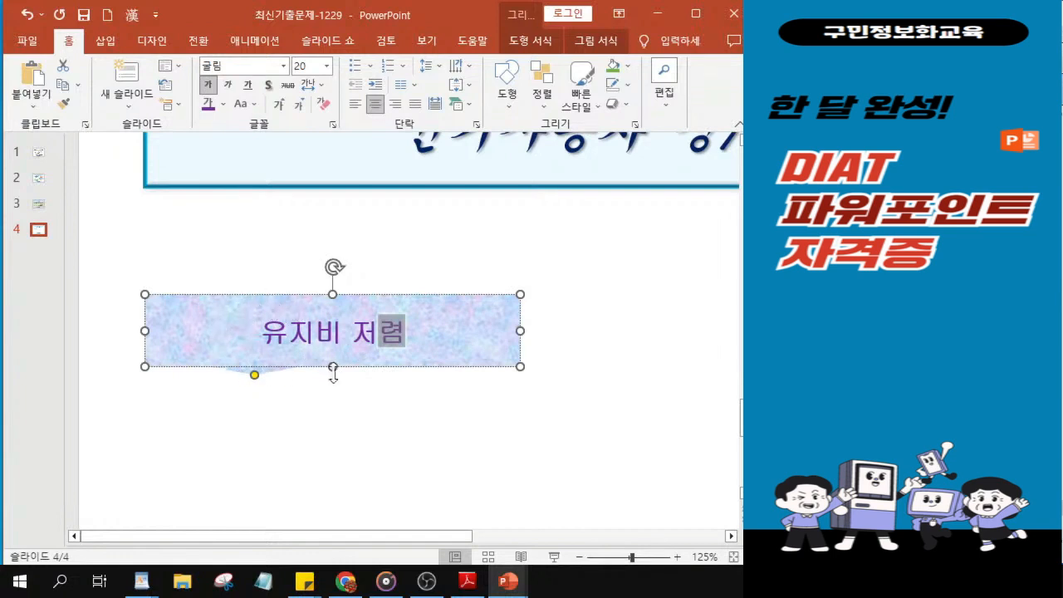
pyautogui.keyDown('ctrl'); pyautogui.scroll(-5, 331, 368); pyautogui.keyUp('ctrl')
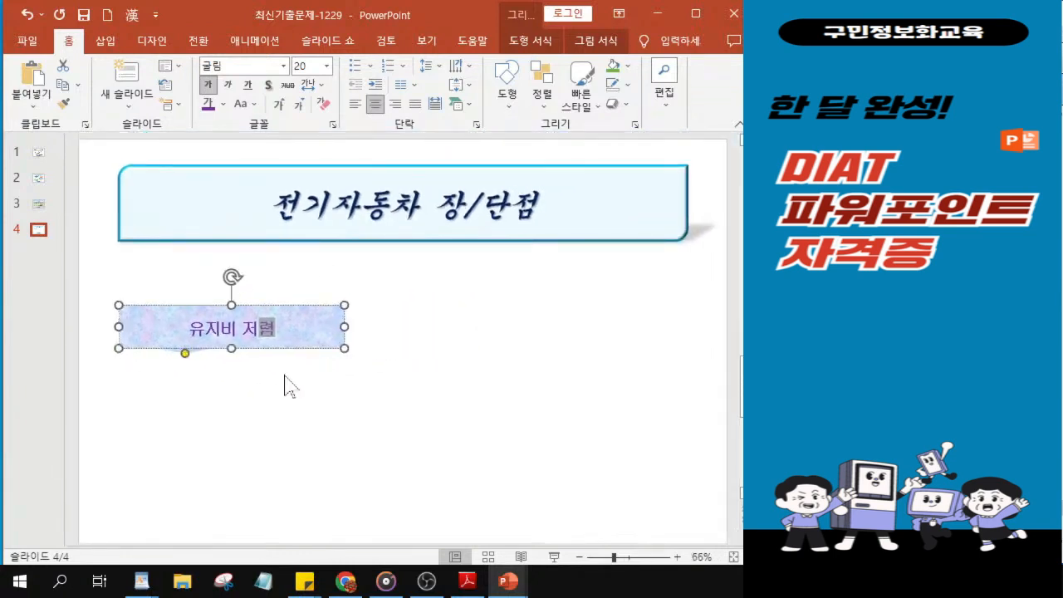
pyautogui.press('ctrl')
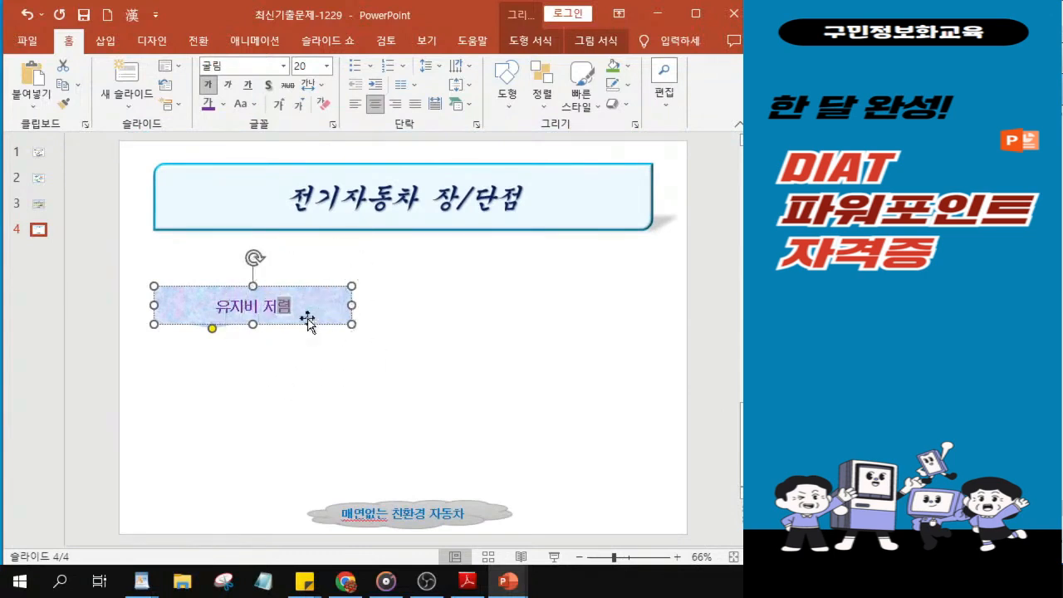
# Step: Reduce the 유지비 저렴 callout's height slightly and place two evenly spaced copies straight below it
pyautogui.click(307, 320)
pyautogui.moveTo(251, 326); pyautogui.dragTo(250, 321)
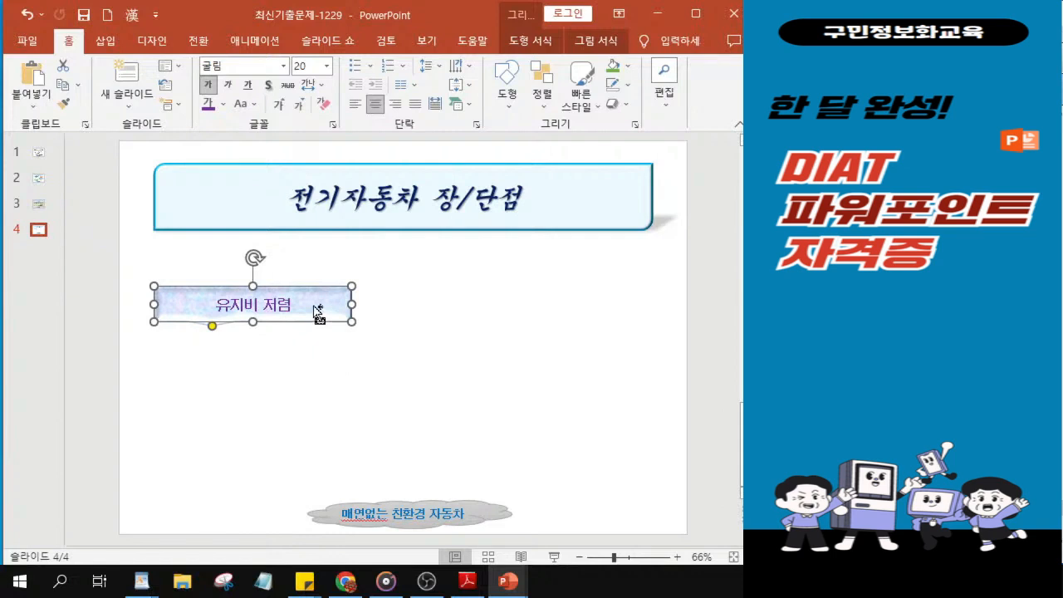
pyautogui.moveTo(316, 312); pyautogui.dragTo(322, 414)
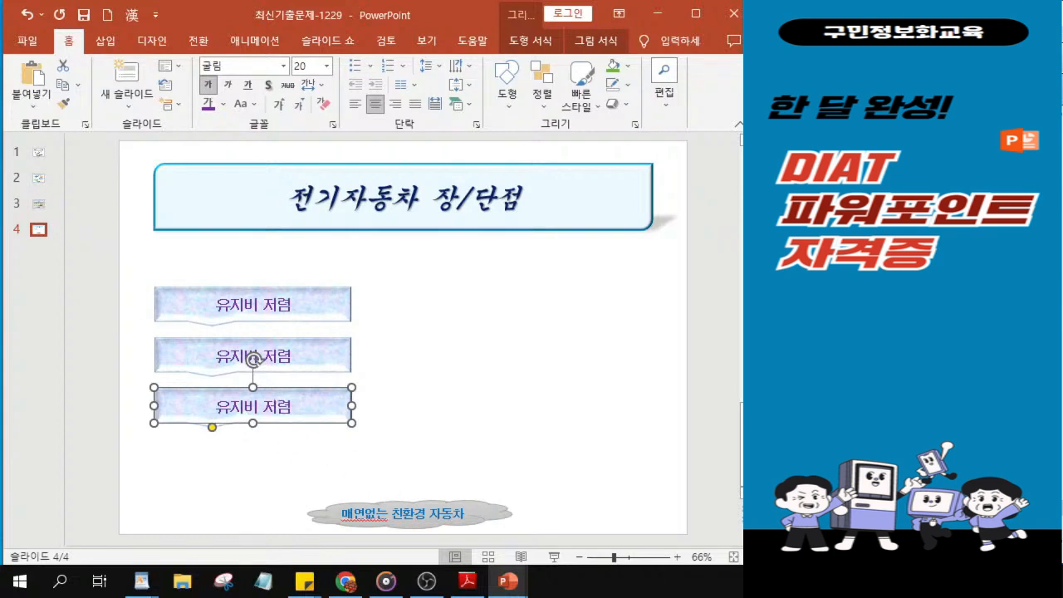
# Step: Replace the text of the middle callout with 차량 소모품의 적은 교체
pyautogui.scroll(3, 184, 362)
pyautogui.click(222, 262)
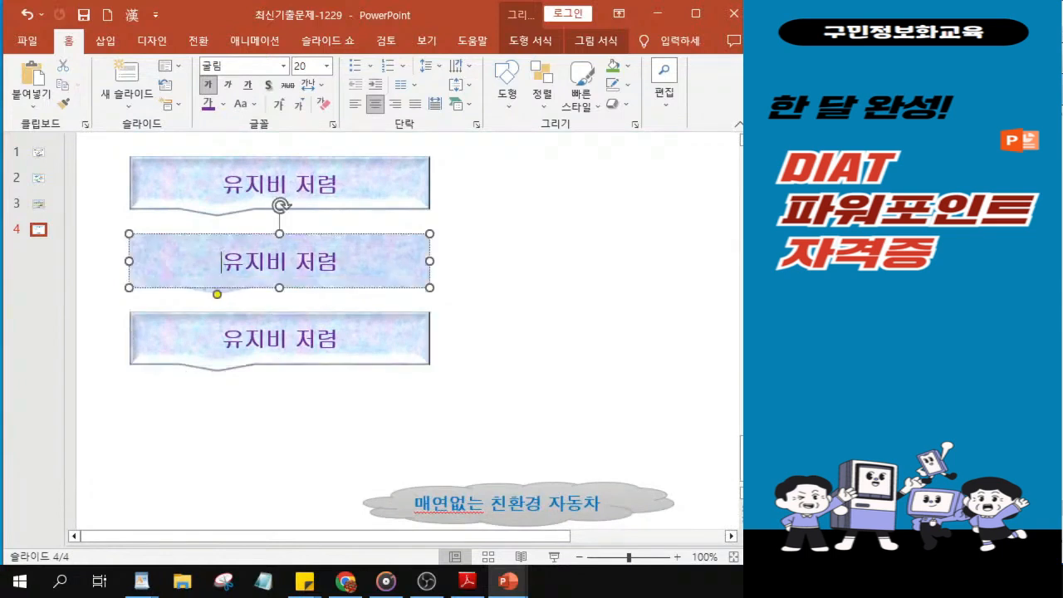
pyautogui.scroll(2, 216, 266)
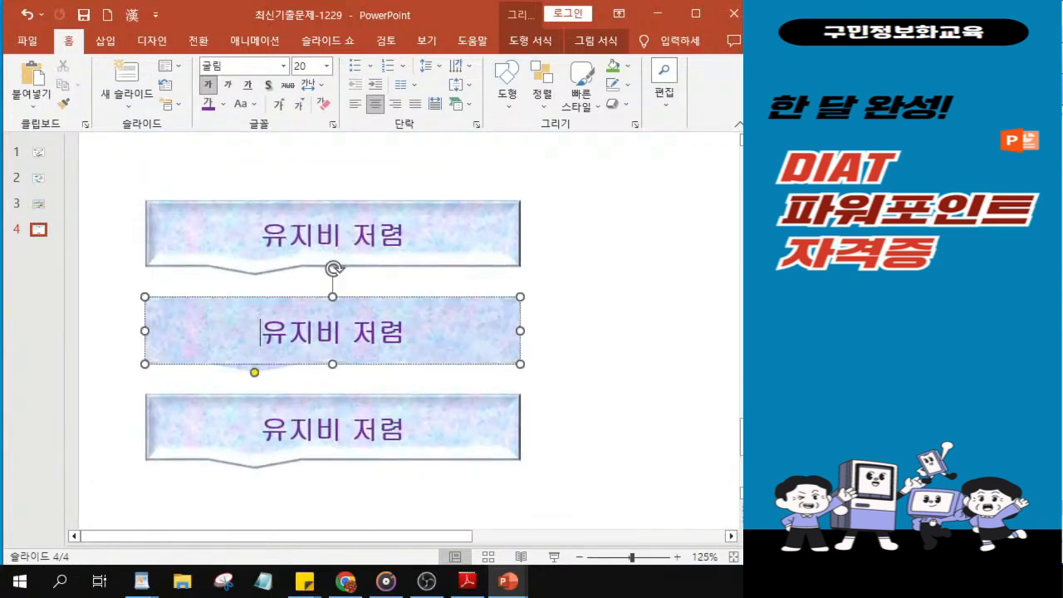
pyautogui.moveTo(258, 333)
pyautogui.mouseDown()
pyautogui.moveTo(310, 332)
pyautogui.moveTo(260, 332)
pyautogui.mouseUp()
pyautogui.click(260, 332)
pyautogui.press('Delete')
pyautogui.press('Delete')
pyautogui.press('Delete')
pyautogui.press('Delete')
pyautogui.press('Delete')
pyautogui.press('Delete')
pyautogui.write('차')
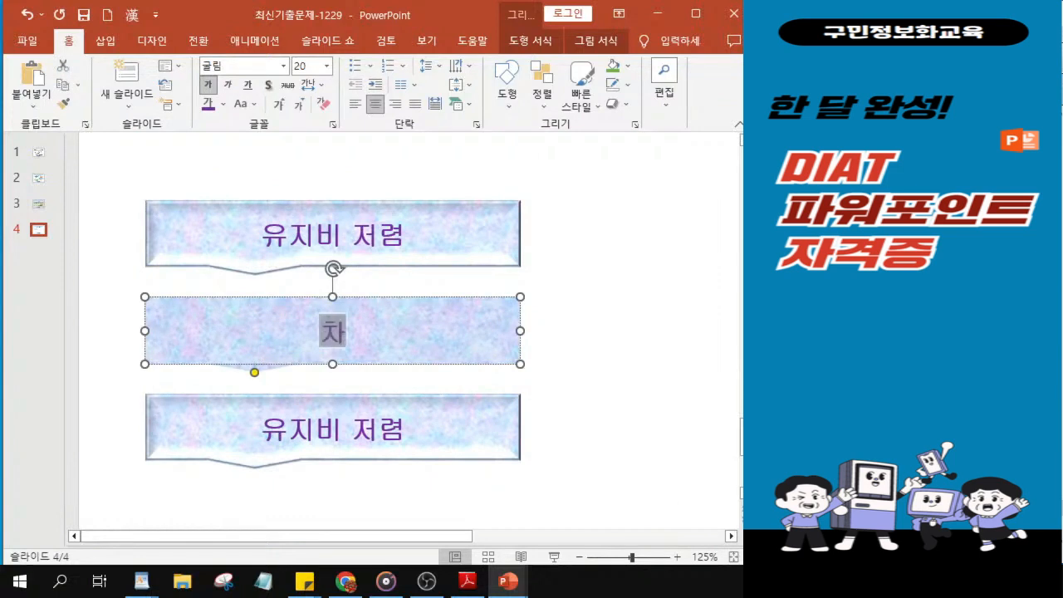
pyautogui.write('랴ㅇ 소')
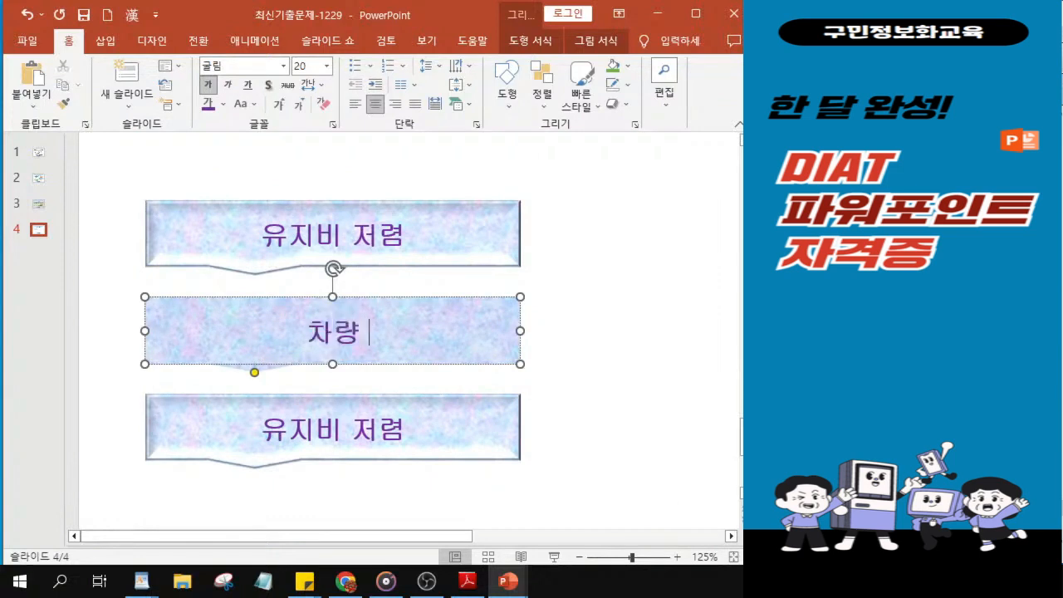
pyautogui.write('모')
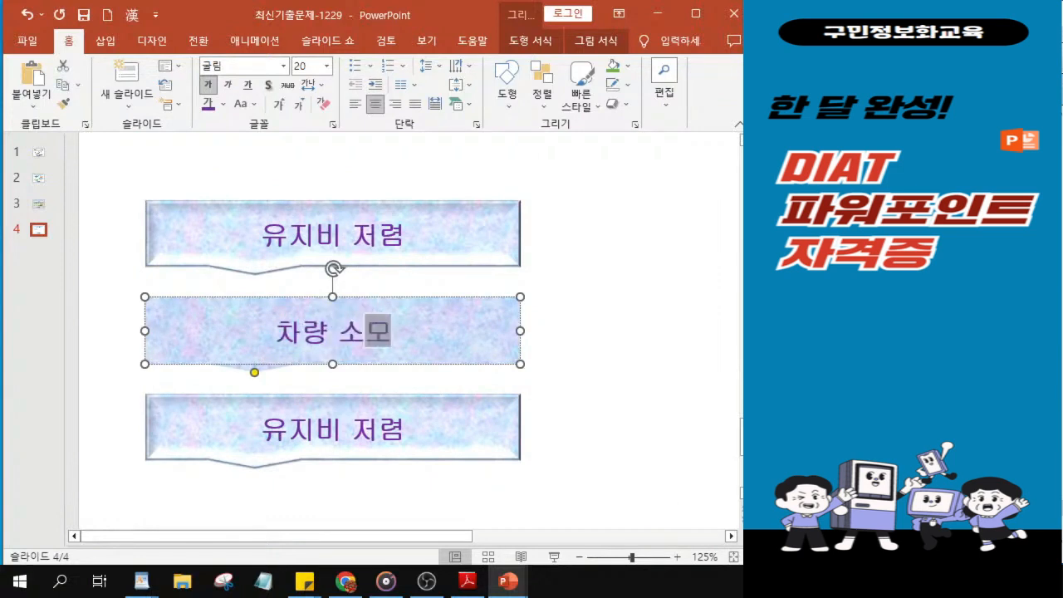
pyautogui.write('품의')
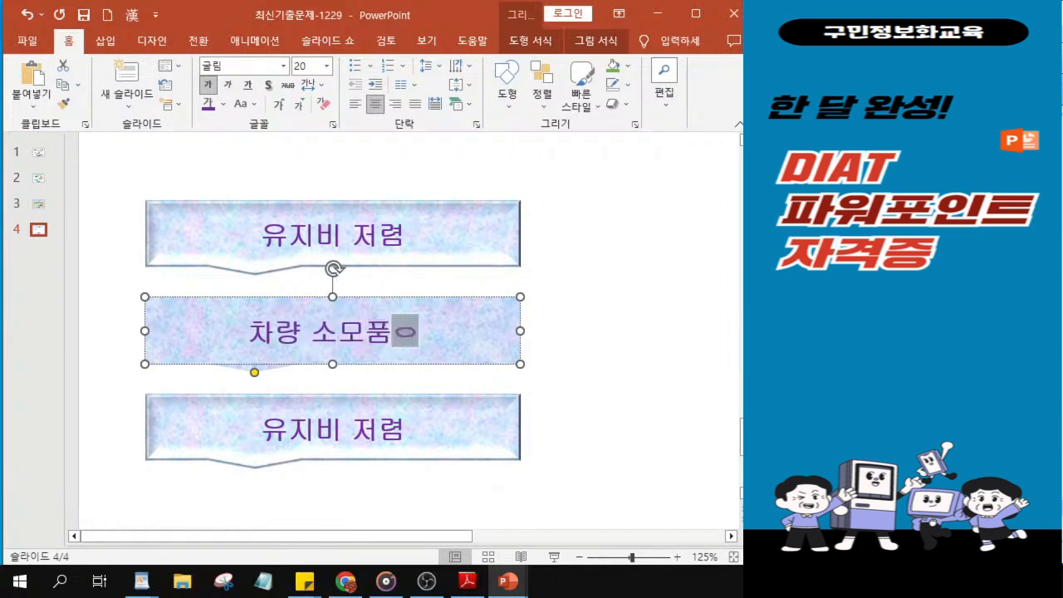
pyautogui.write(' 적')
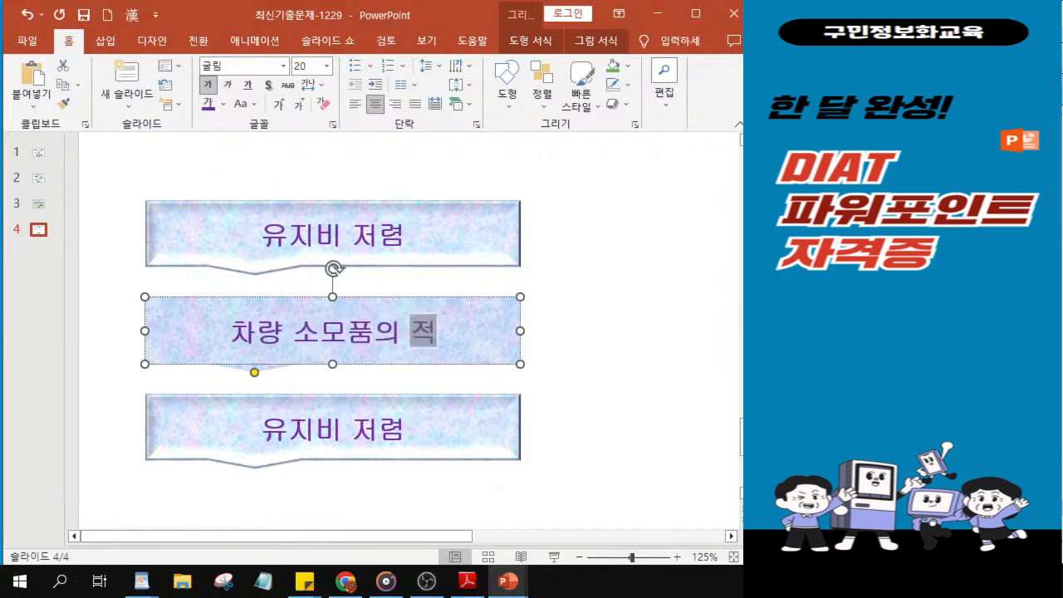
pyautogui.write('은 교체')
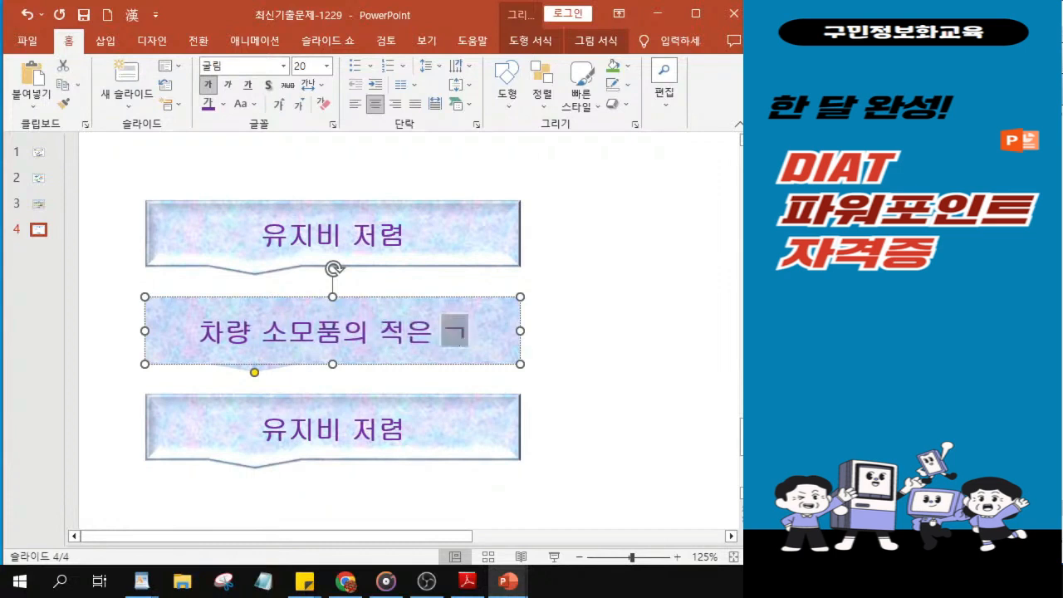
pyautogui.press('BackSpace')
pyautogui.write('ㅔ')
pyautogui.keyDown('ctrl'); pyautogui.scroll(7, 225, 363); pyautogui.keyUp('ctrl')
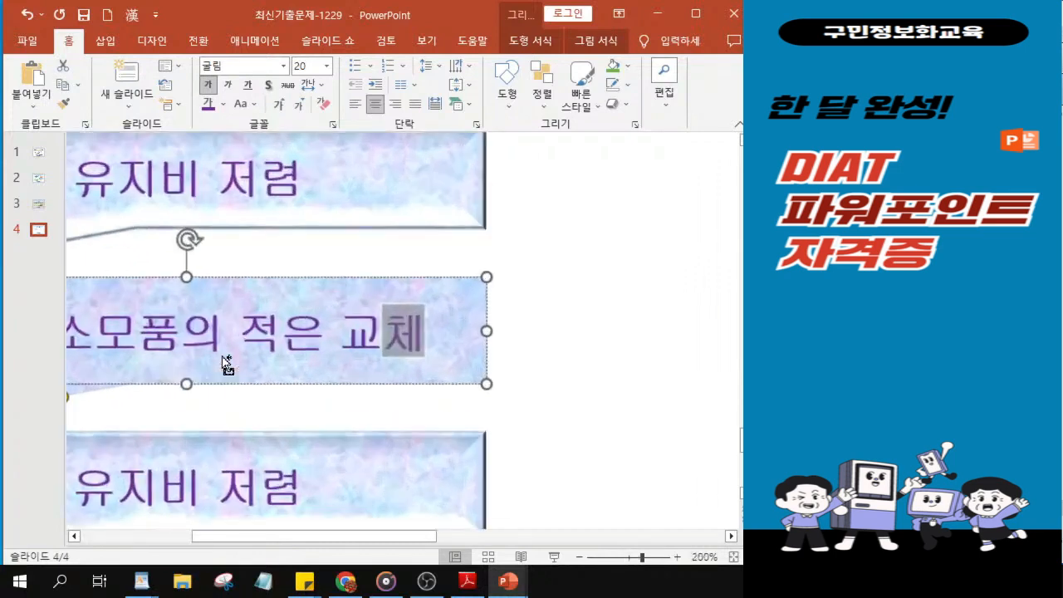
# Step: Replace the text of the lowest textured callout on slide 4 with 주행 및 대기 중 소음 감소
pyautogui.moveTo(413, 541); pyautogui.dragTo(333, 544)
pyautogui.click(285, 493)
pyautogui.scroll(-1, 322, 410)
pyautogui.scroll(3, 357, 304)
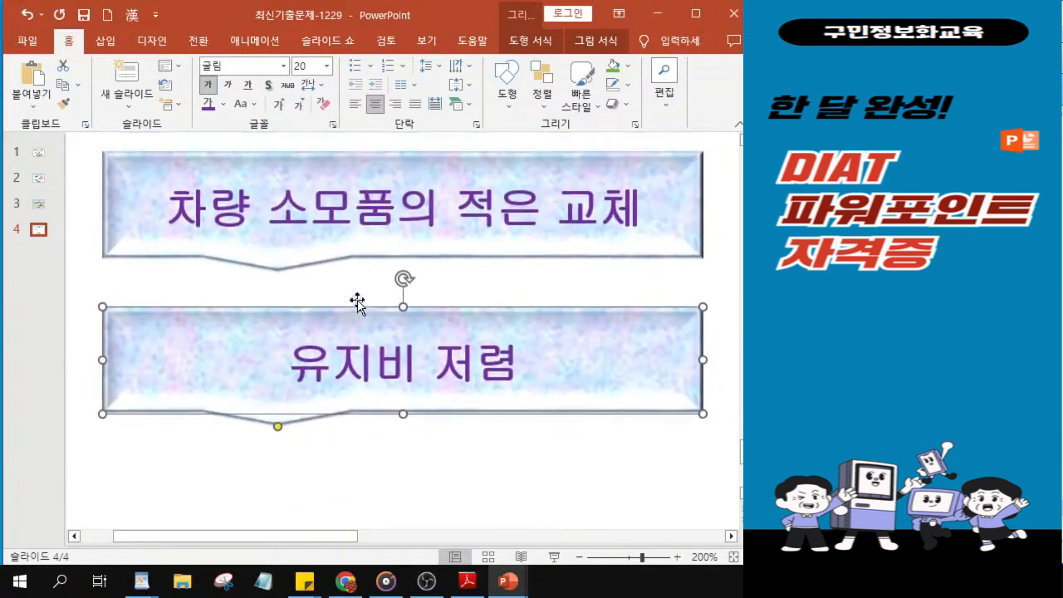
pyautogui.click(289, 413)
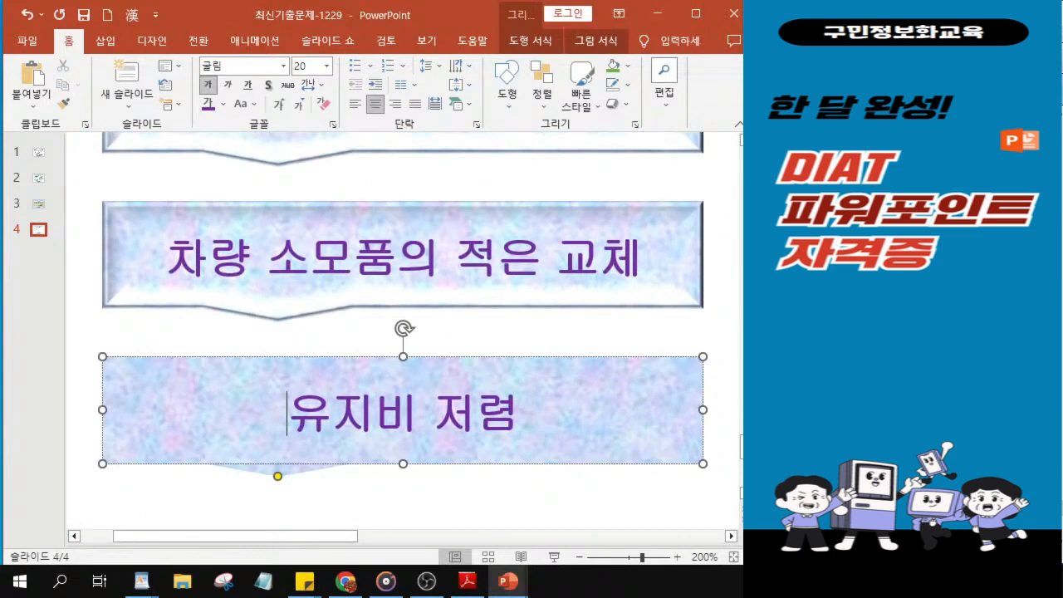
pyautogui.press('Delete')
pyautogui.press('Delete')
pyautogui.press('Delete')
pyautogui.press('Delete')
pyautogui.press('Delete')
pyautogui.press('Delete')
pyautogui.write('주행')
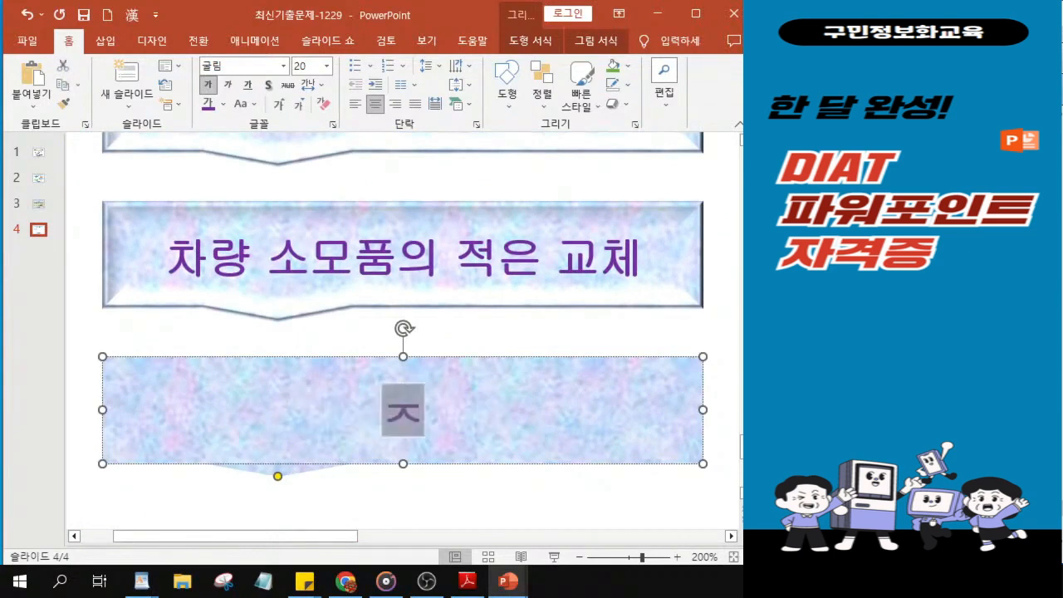
pyautogui.write(' 및')
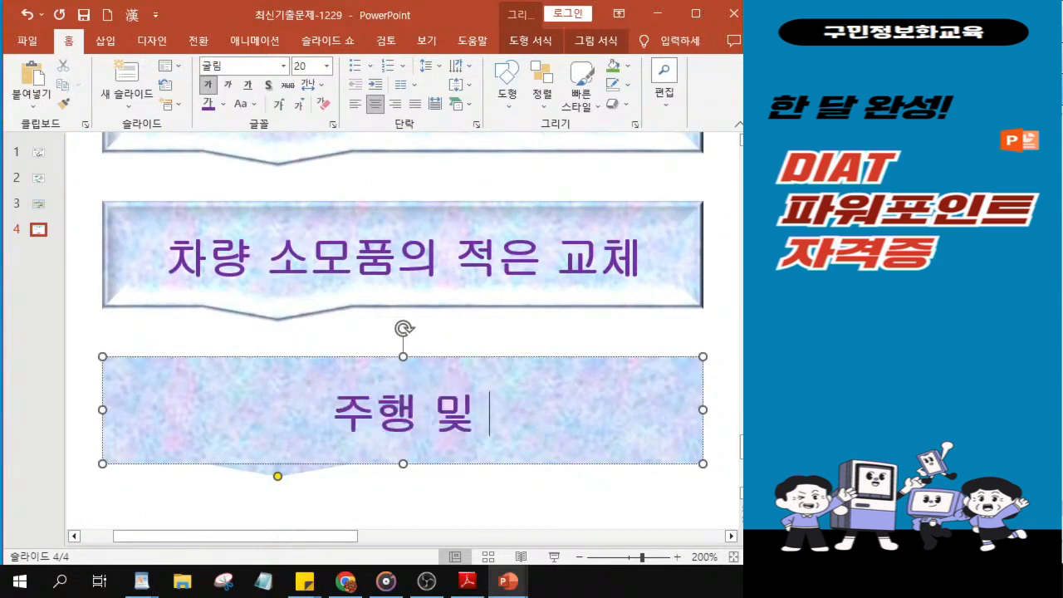
pyautogui.write(' 대')
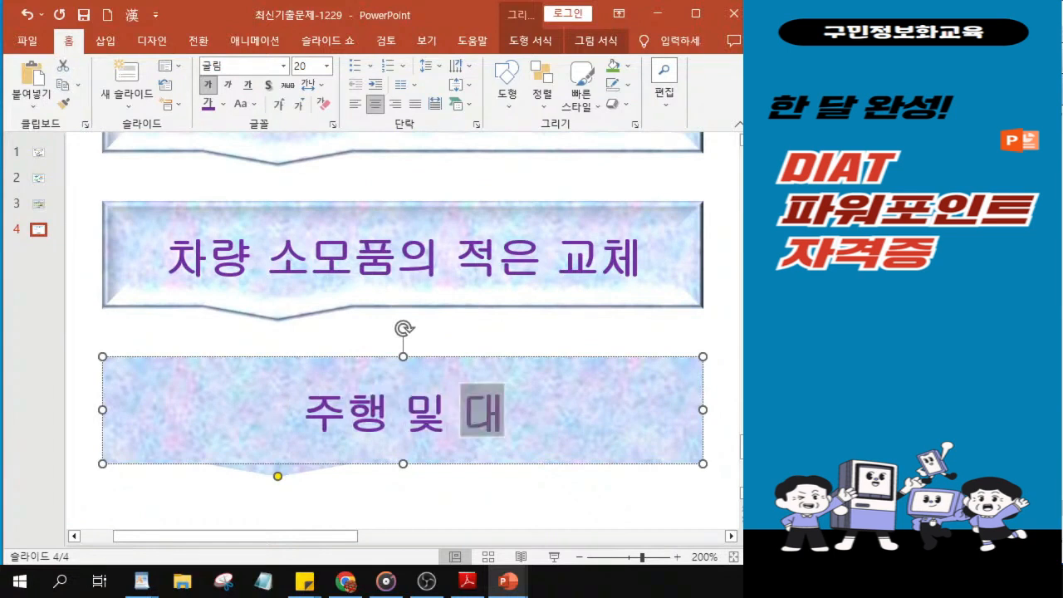
pyautogui.write('기중')
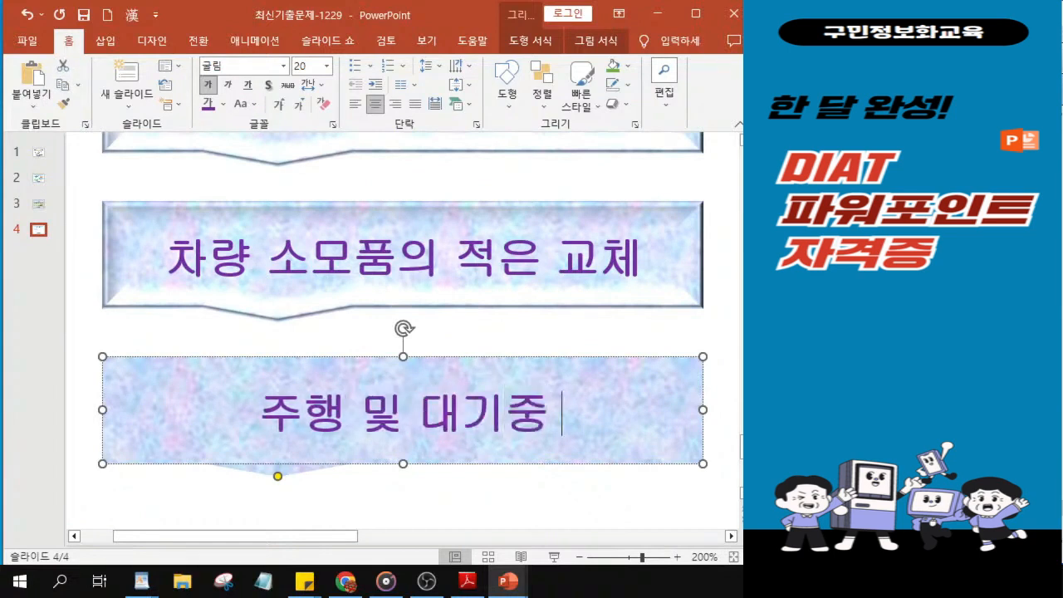
pyautogui.press('BackSpace')
pyautogui.press('End')
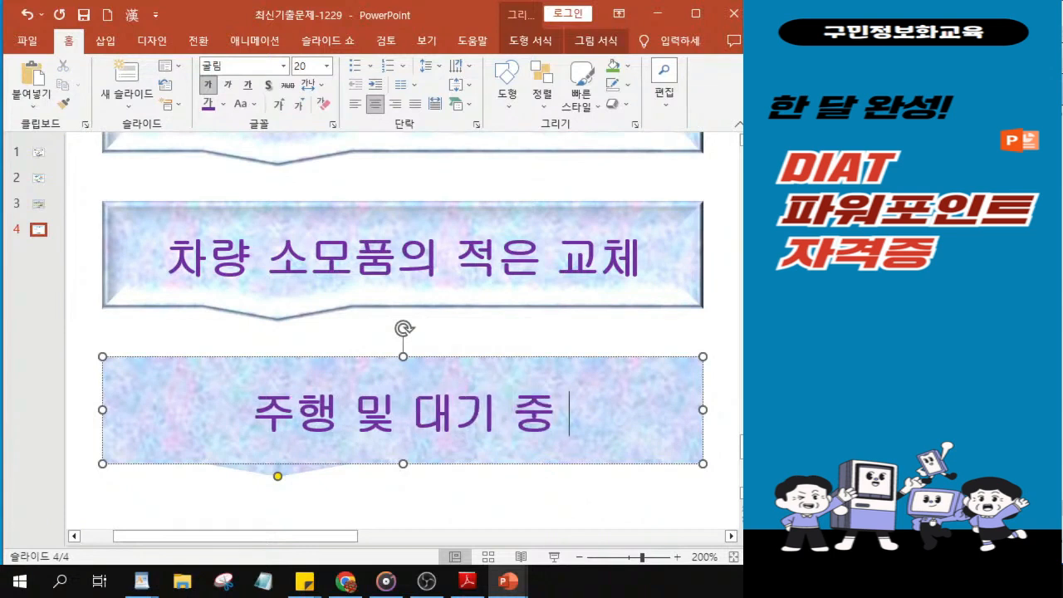
pyautogui.write('소음 감ㅅ')
pyautogui.write('ㅗ')
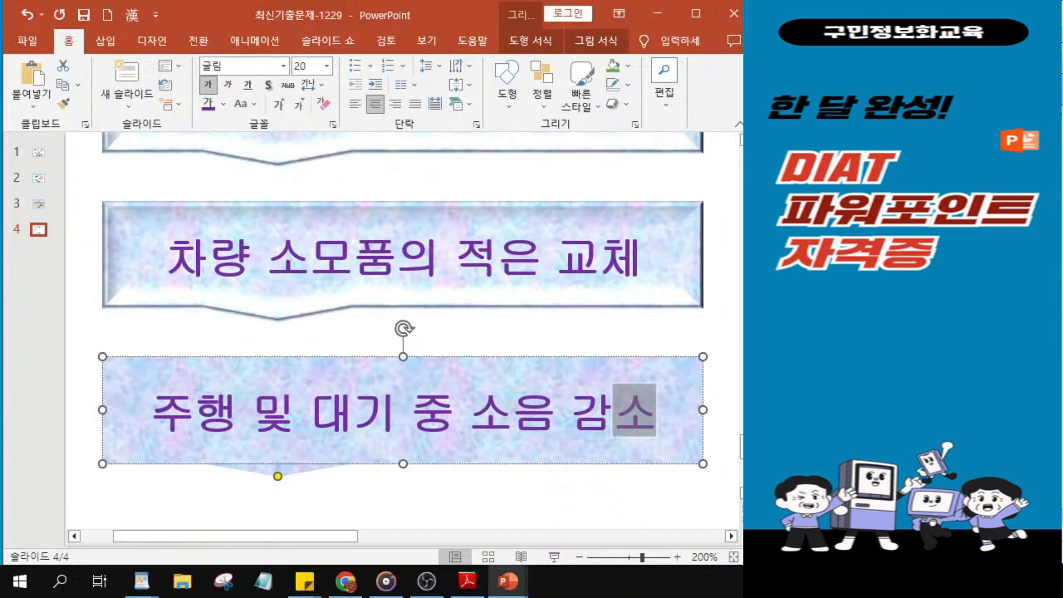
pyautogui.hotkey('alt', 'Tab')
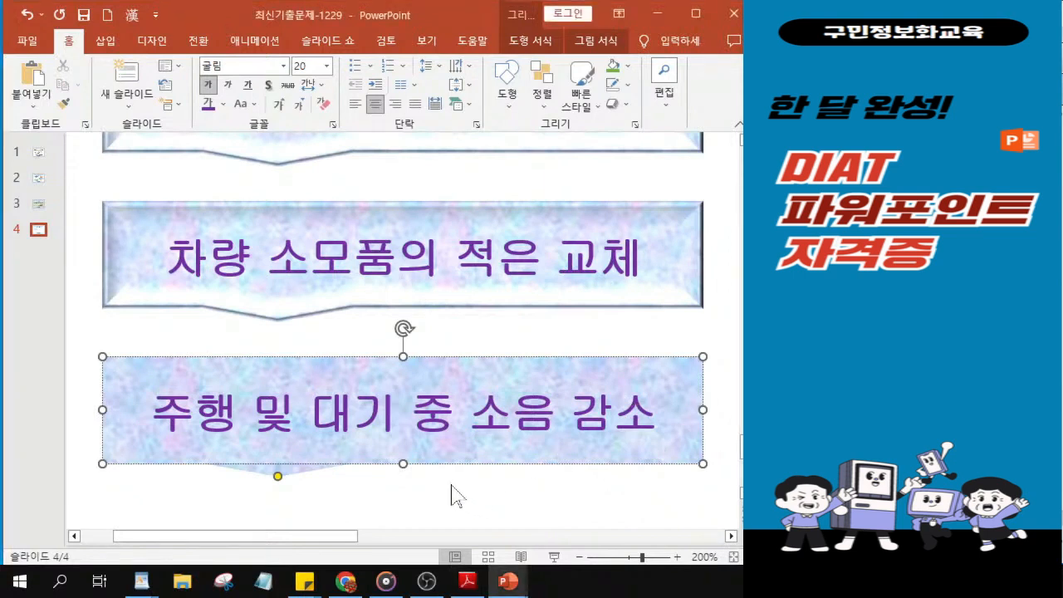
pyautogui.scroll(-5, 451, 494)
pyautogui.scroll(-5, 332, 395)
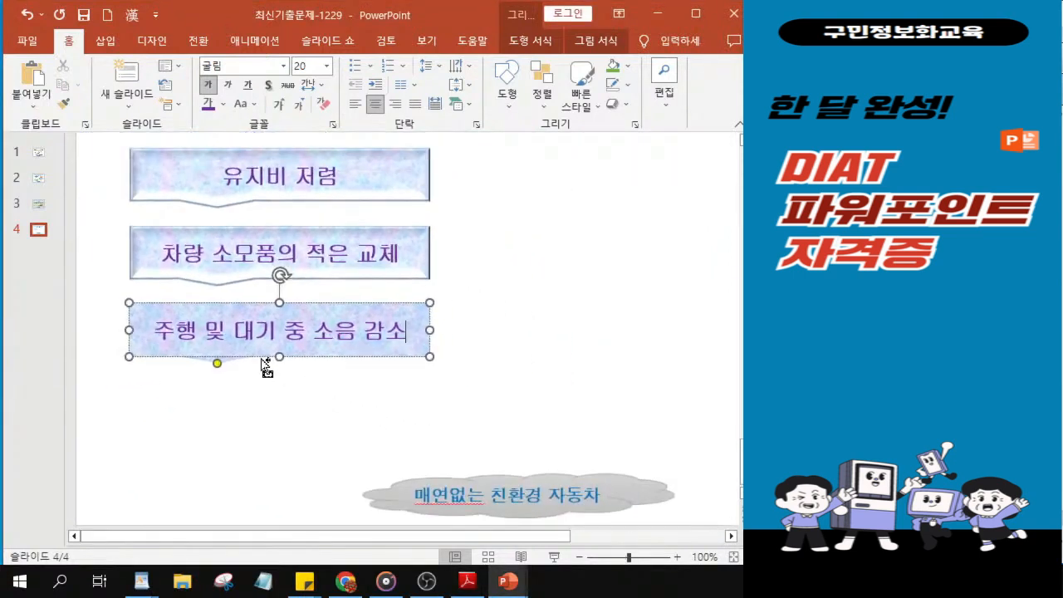
pyautogui.scroll(1, 256, 299)
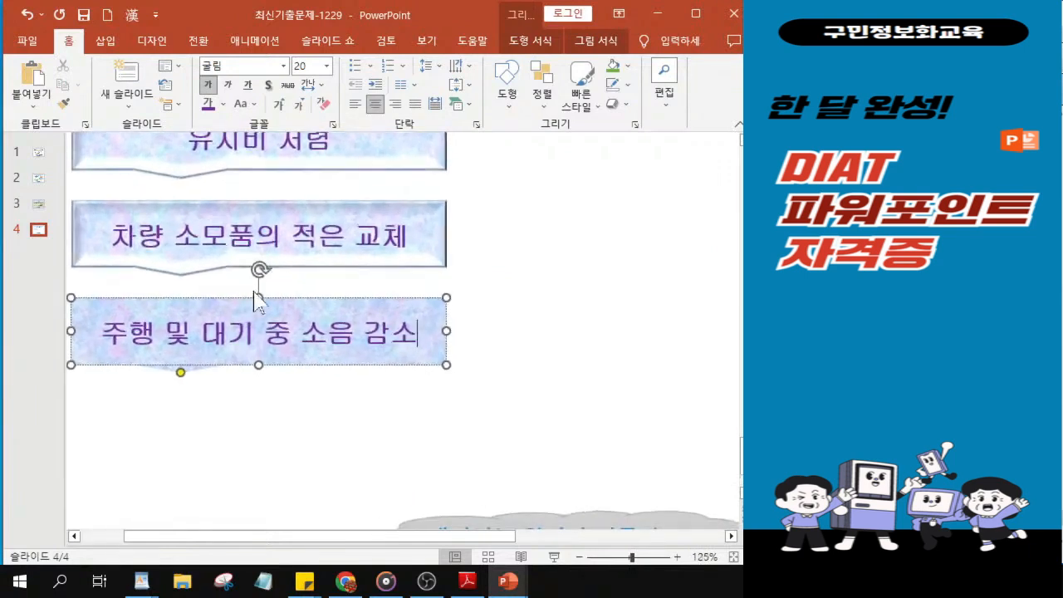
pyautogui.scroll(-5, 256, 299)
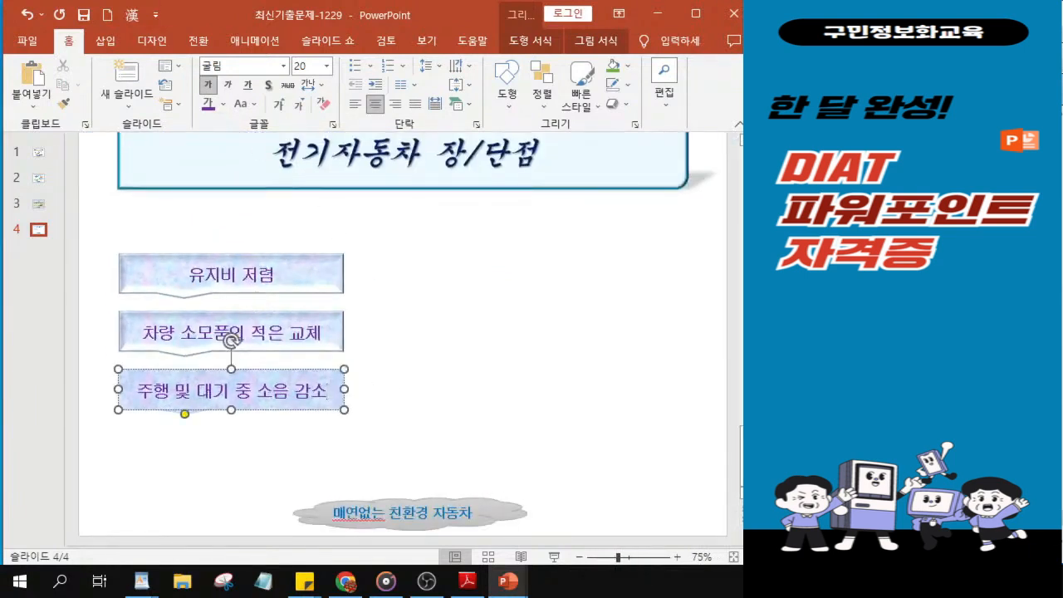
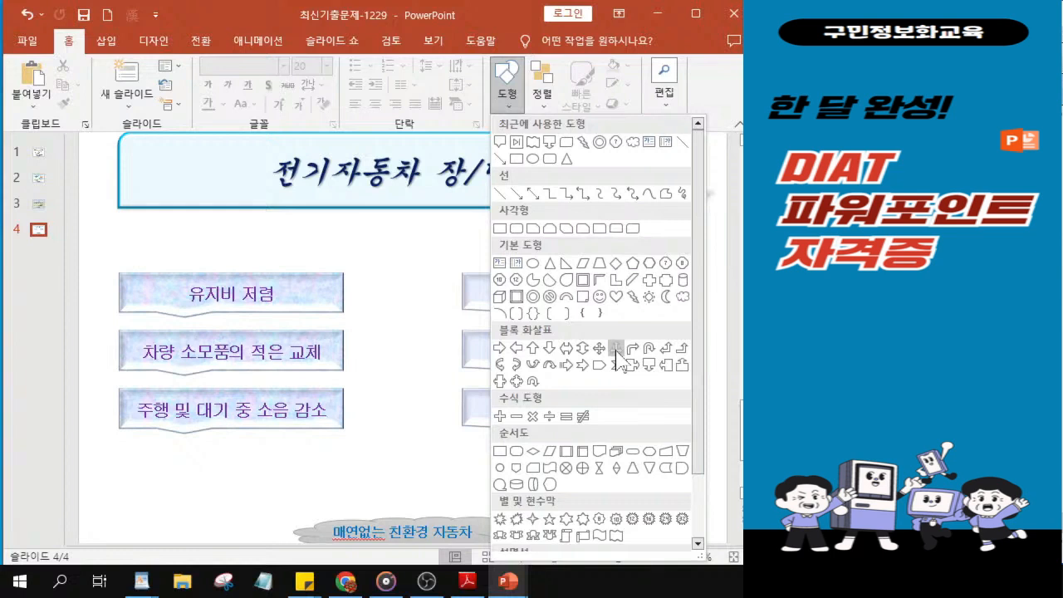
# Step: Draw a left-right-up block arrow in the gap between the two columns of callouts on slide 4
pyautogui.click(616, 349)
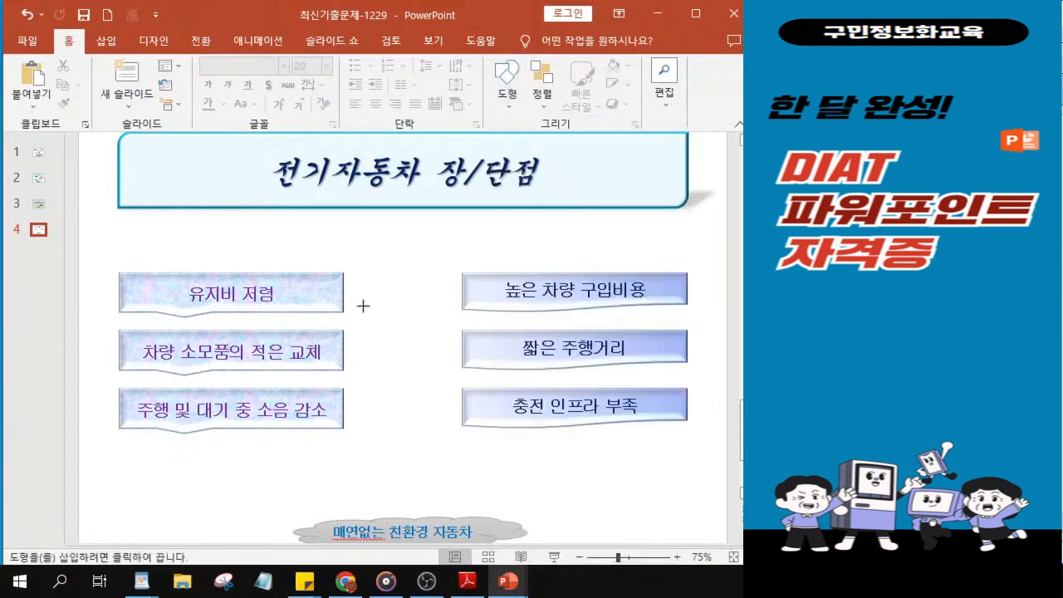
pyautogui.moveTo(359, 312); pyautogui.dragTo(456, 343)
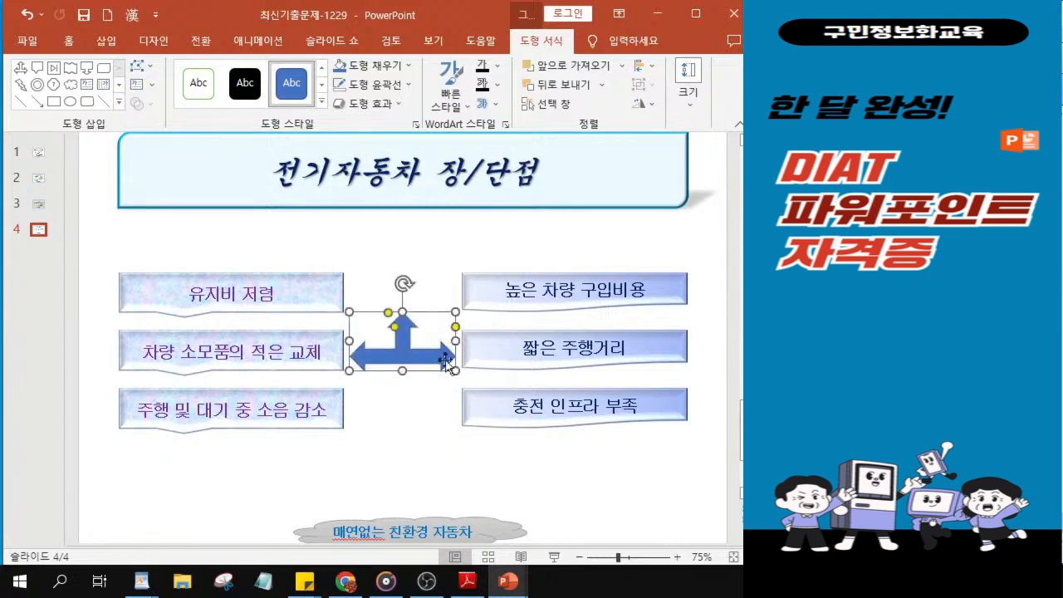
pyautogui.moveTo(408, 359); pyautogui.dragTo(410, 358)
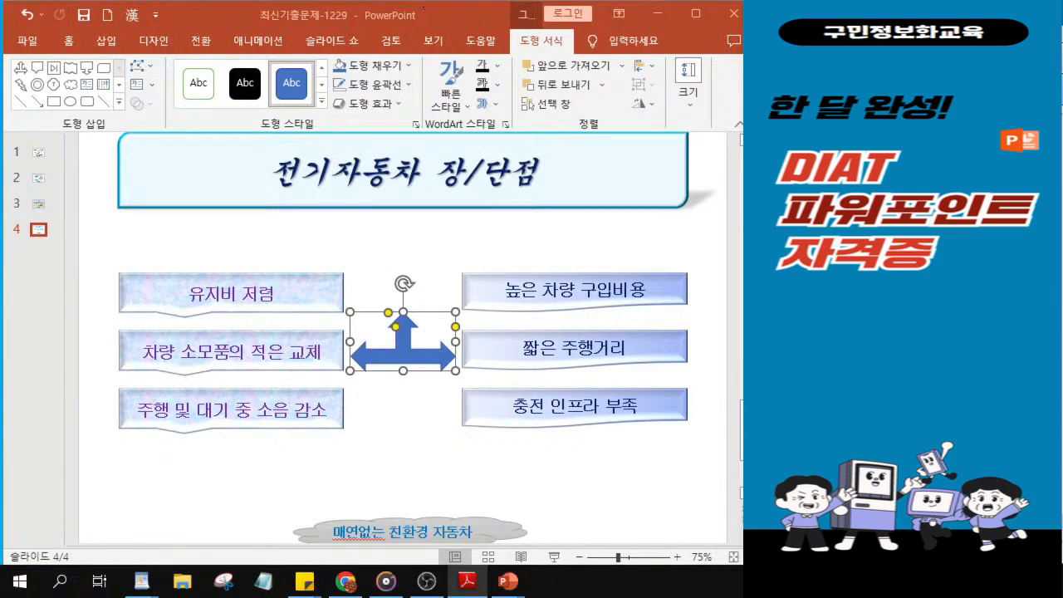
pyautogui.click(385, 365)
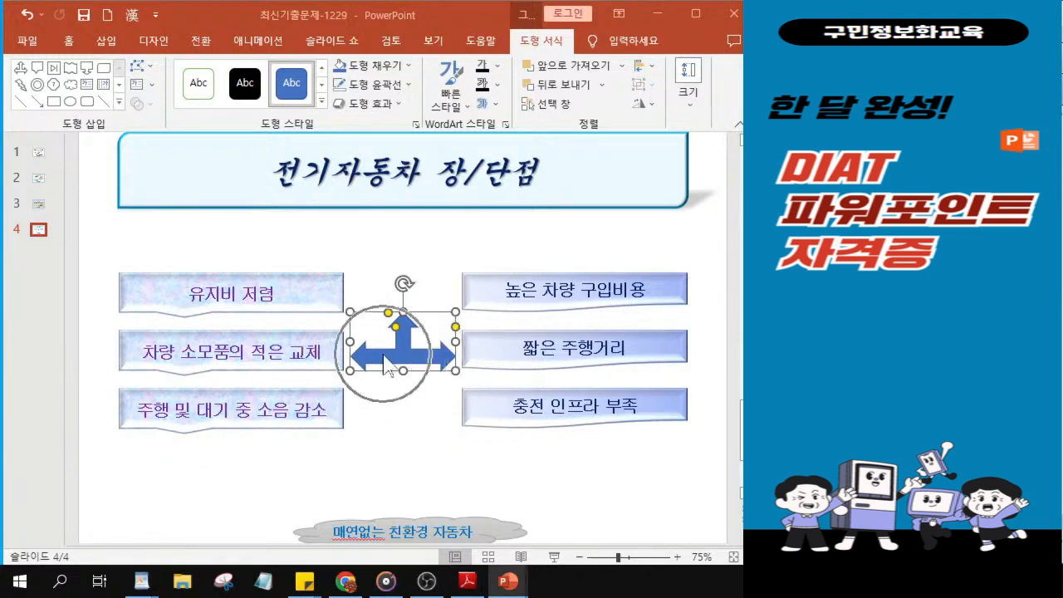
# Step: Fill the three-way arrow with standard green and apply the light linear-up gradient variation
pyautogui.click(376, 70)
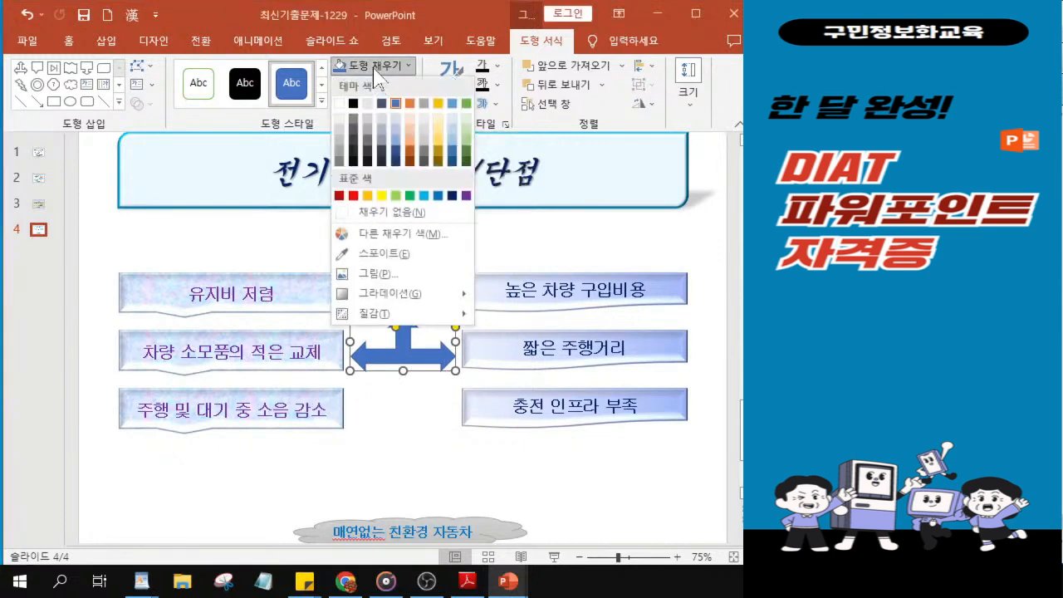
pyautogui.click(410, 196)
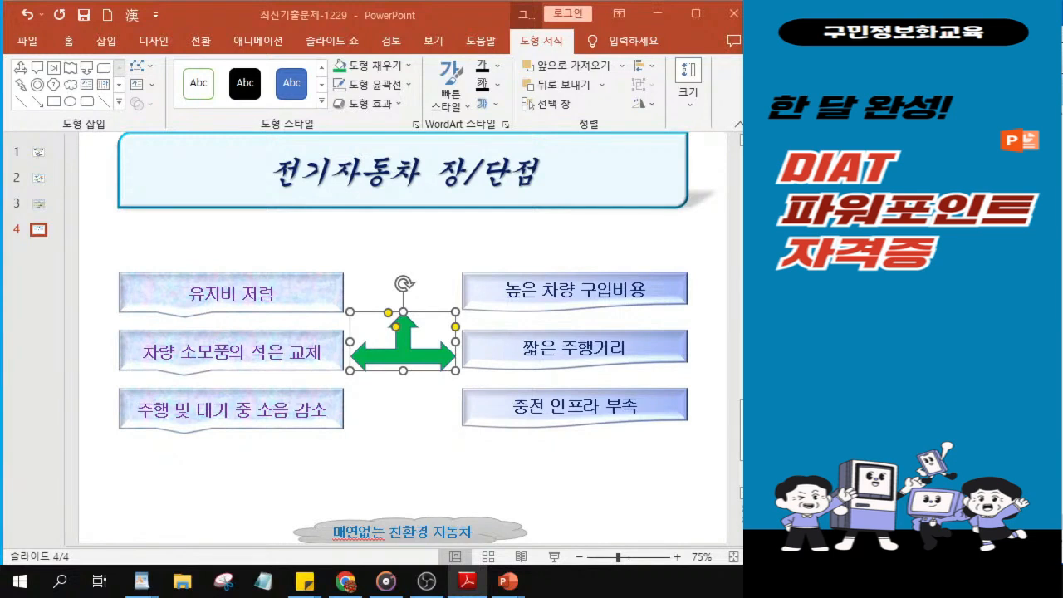
pyautogui.click(370, 68)
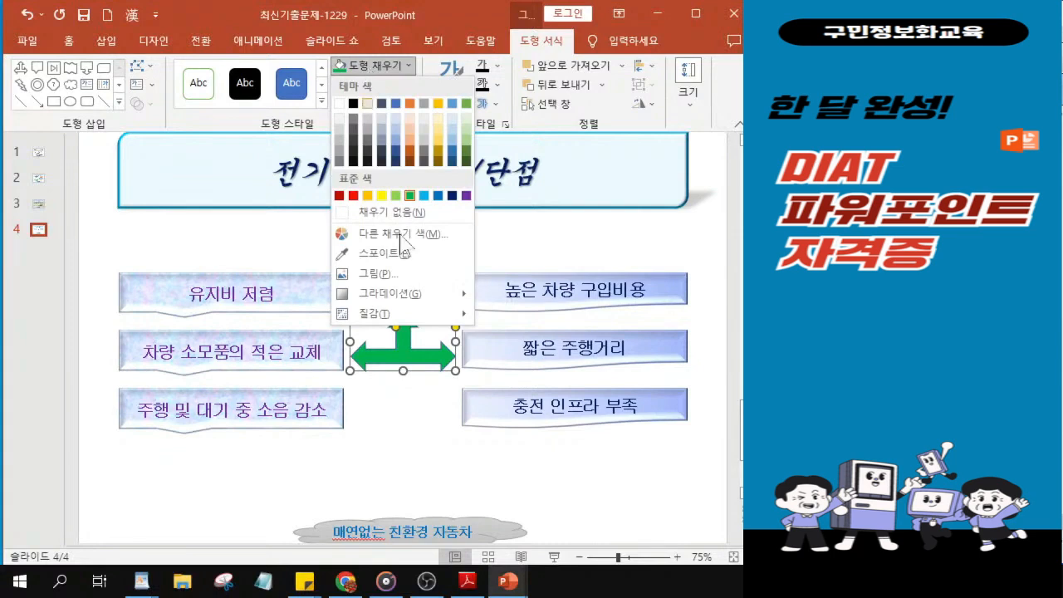
pyautogui.moveTo(418, 301)
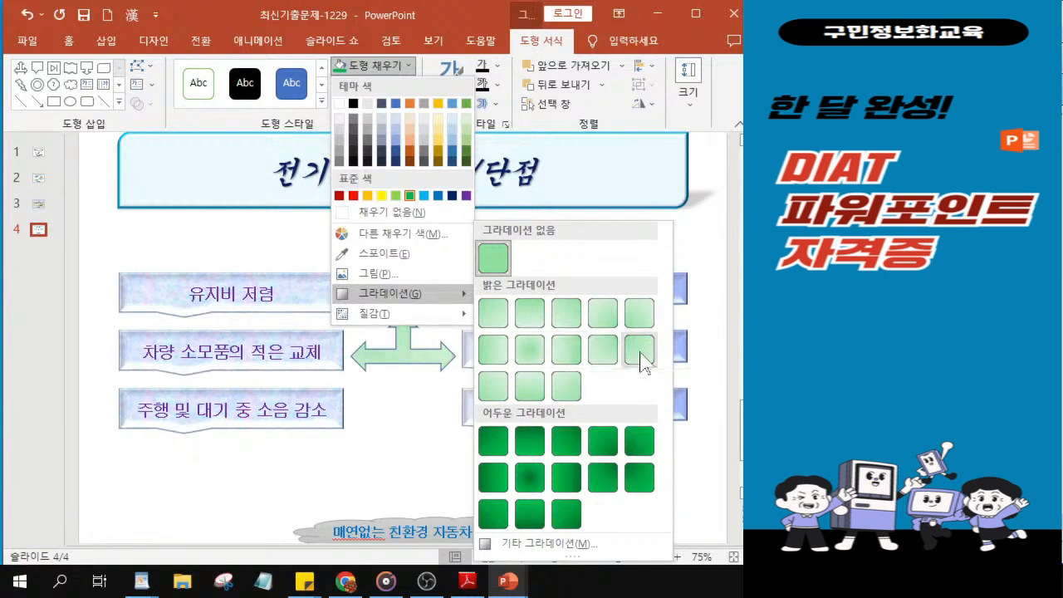
pyautogui.click(529, 388)
# Step: Remove the three-way arrow's outline and apply the first reflection variation (tight, touching)
pyautogui.click(370, 84)
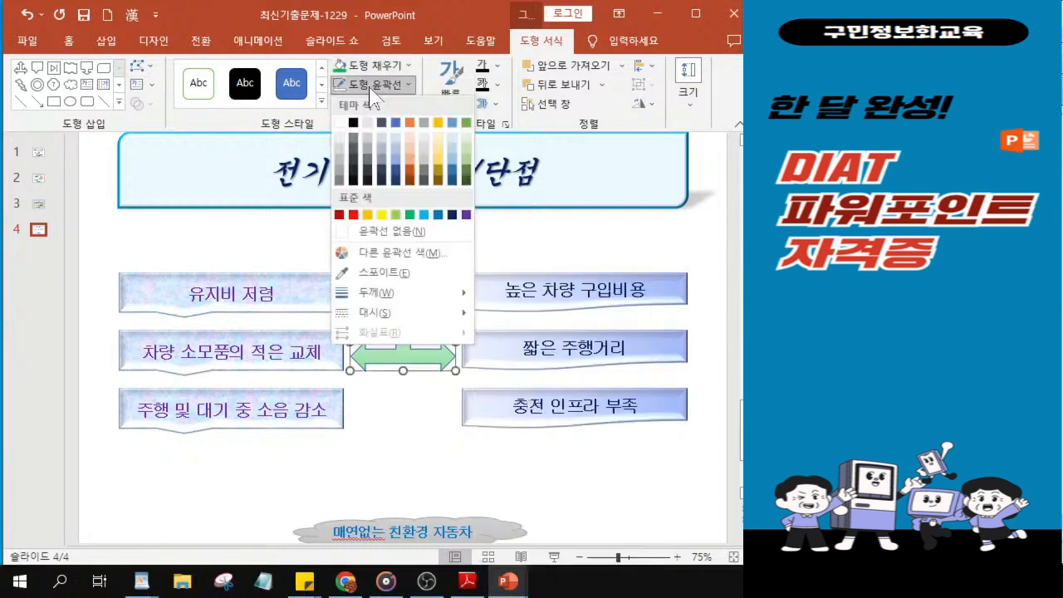
pyautogui.click(379, 236)
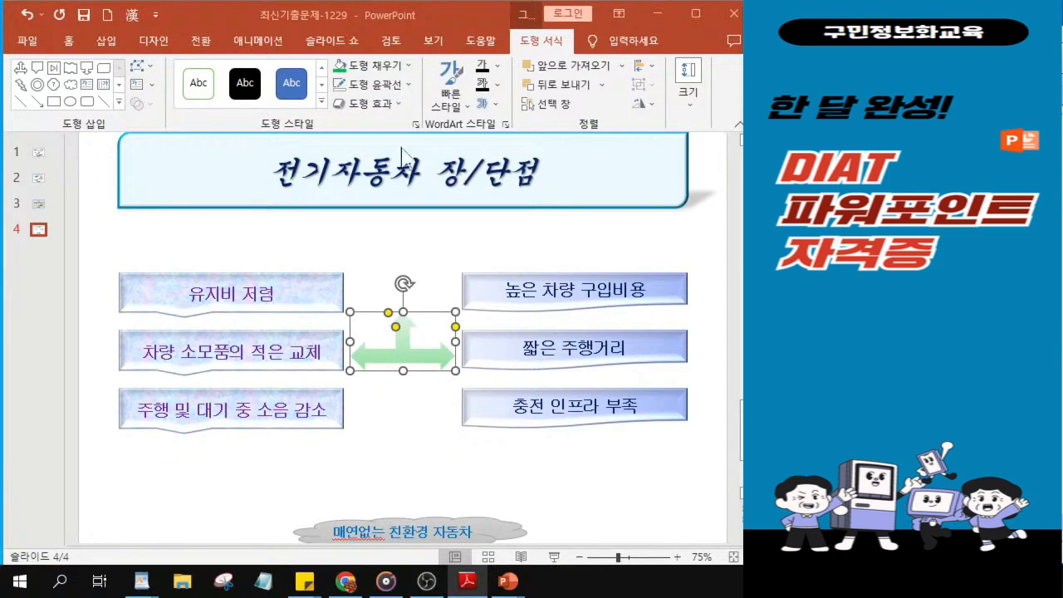
pyautogui.click(366, 106)
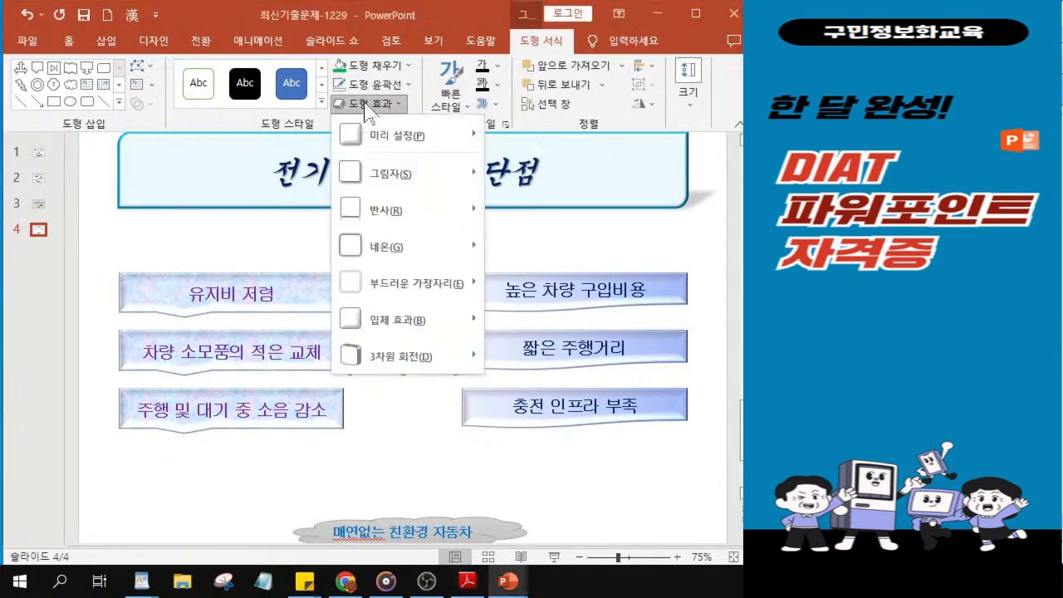
pyautogui.moveTo(391, 229)
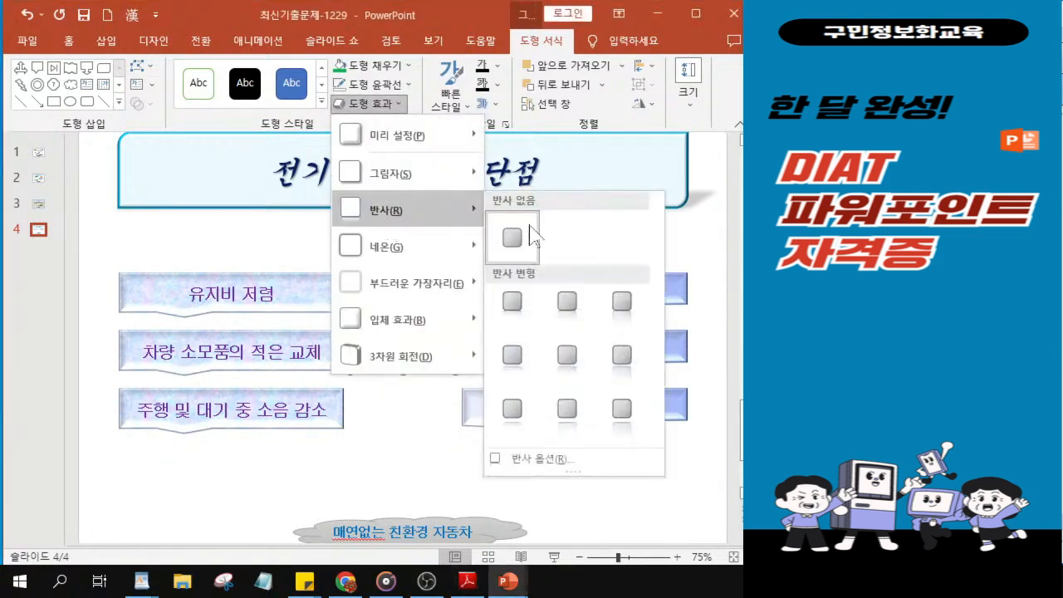
pyautogui.click(515, 306)
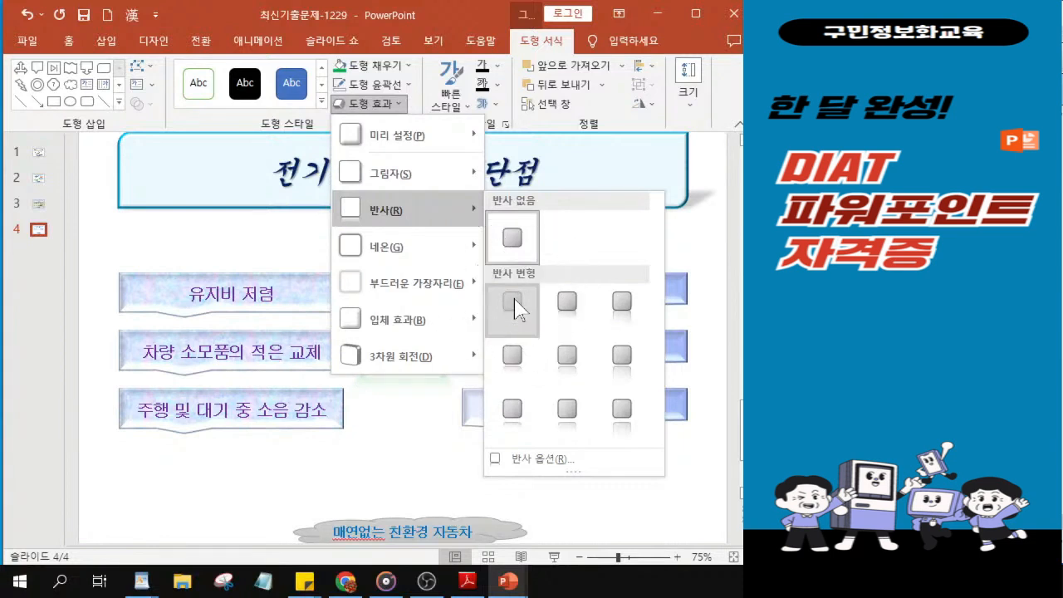
pyautogui.click(513, 305)
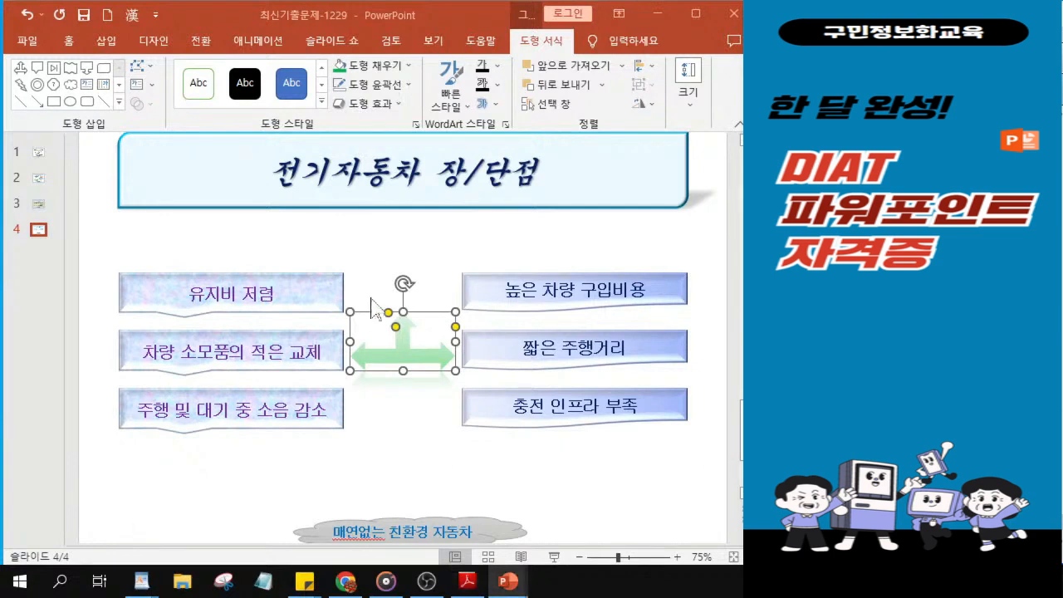
# Step: Draw a plaque shape below the green arrow, matching the arrow's width and ending just above the cloud
pyautogui.press('ctrl')
pyautogui.press('ctrl')
pyautogui.press('ctrl')
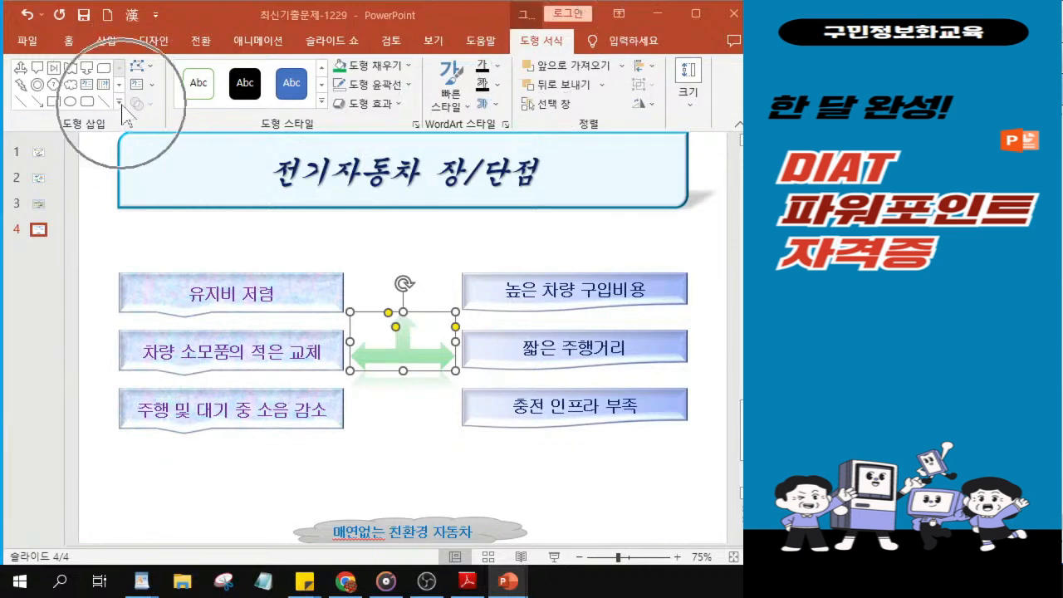
pyautogui.press('ctrl')
pyautogui.press('ctrl')
pyautogui.press('ctrl')
pyautogui.press('ctrl')
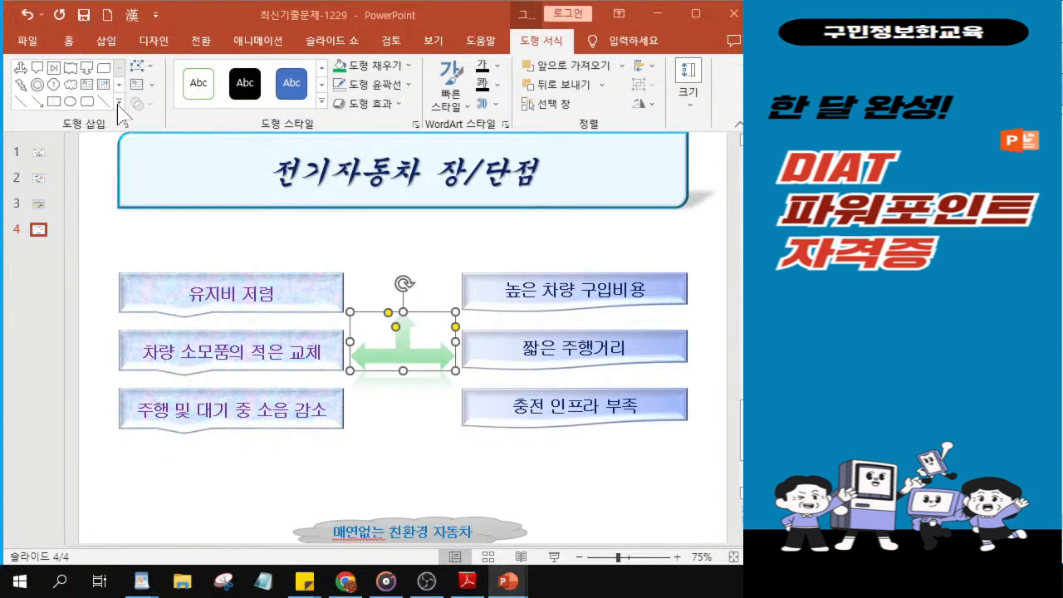
pyautogui.click(119, 103)
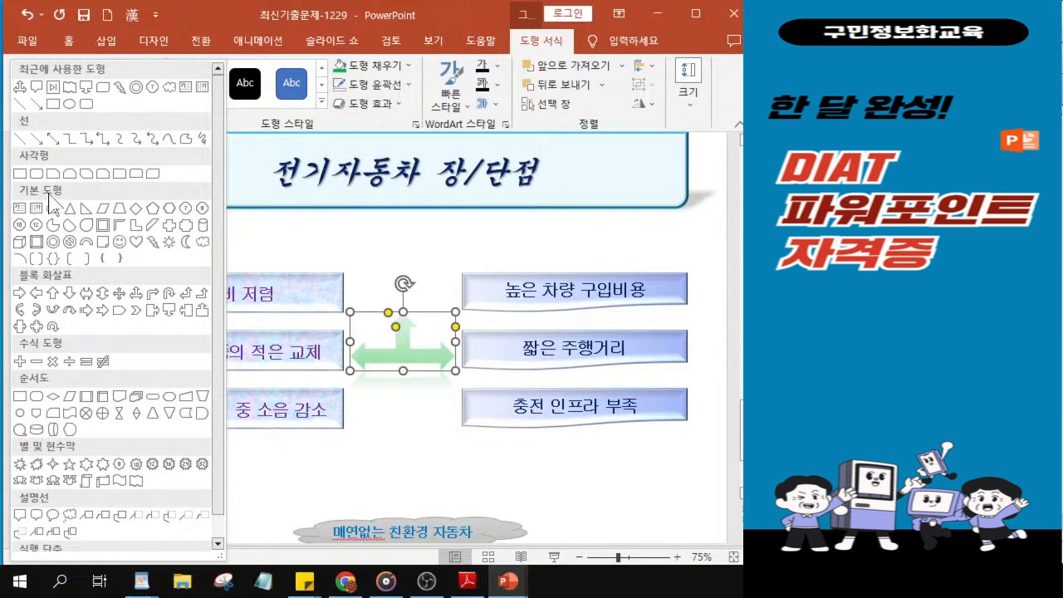
pyautogui.click(185, 226)
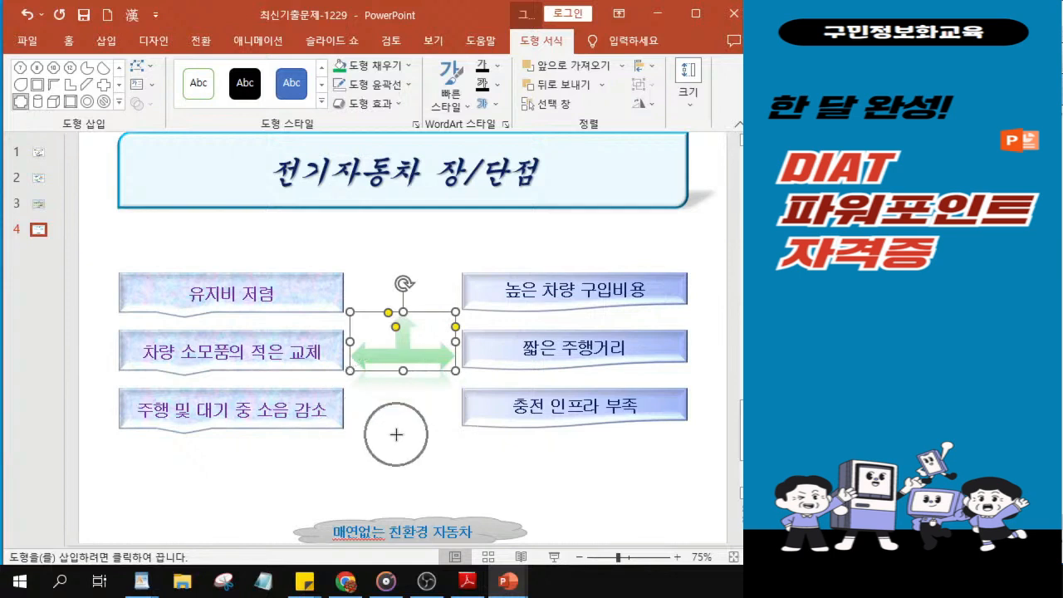
pyautogui.moveTo(351, 408); pyautogui.dragTo(455, 511)
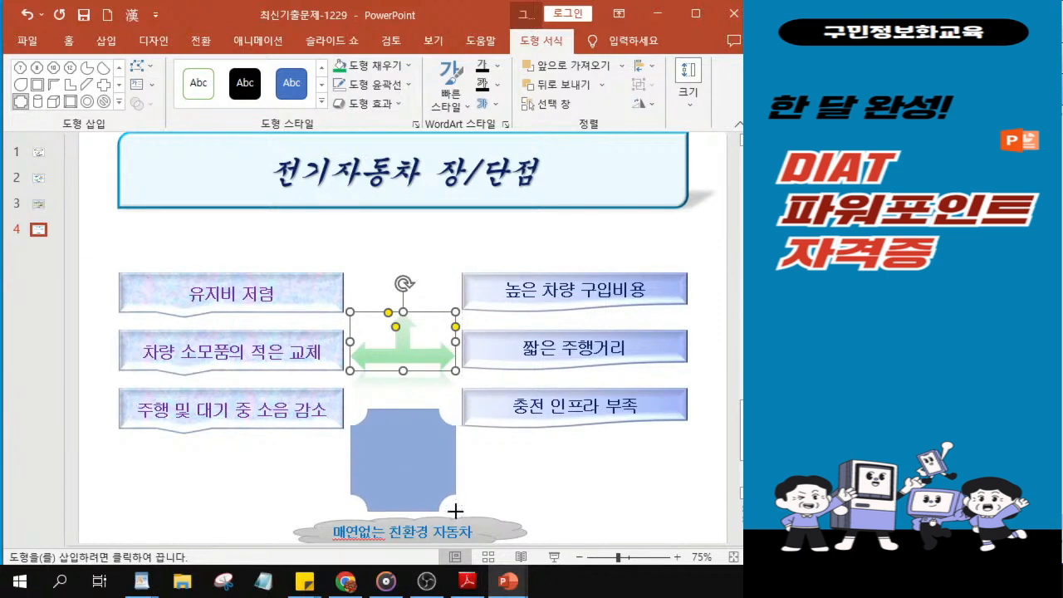
pyautogui.moveTo(455, 511); pyautogui.dragTo(455, 511)
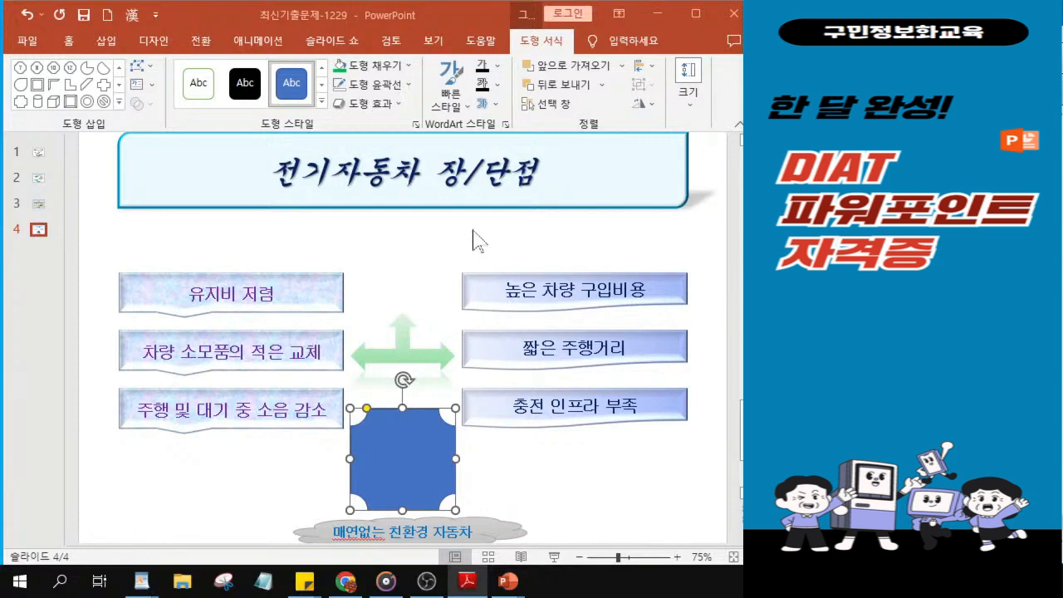
# Step: Fill the plaque shape with the picture file 그림3 from the exam folder
pyautogui.click(399, 67)
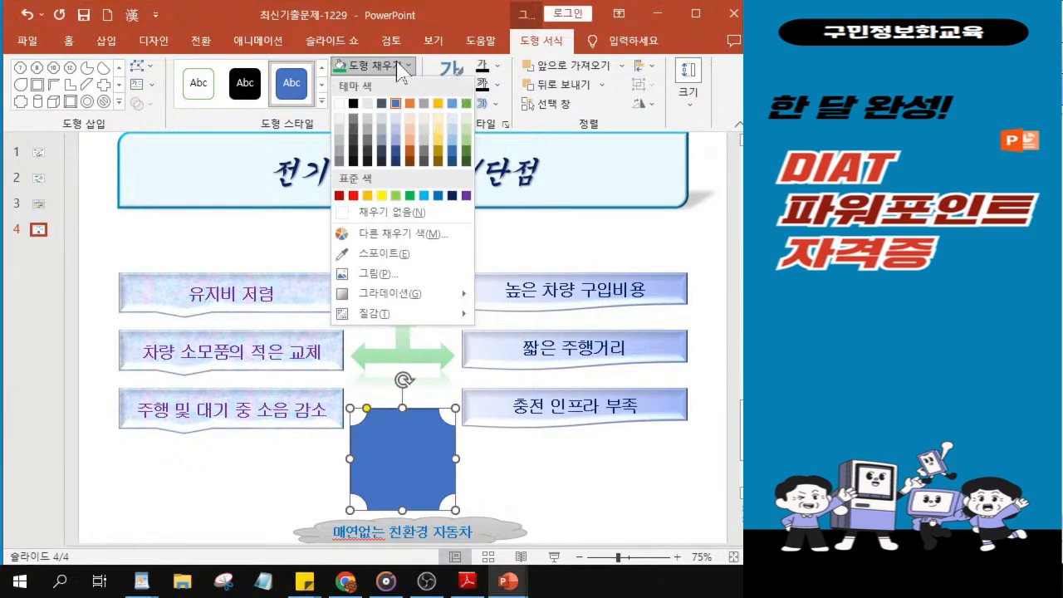
pyautogui.press('ctrl')
pyautogui.press('ctrl')
pyautogui.press('ctrl')
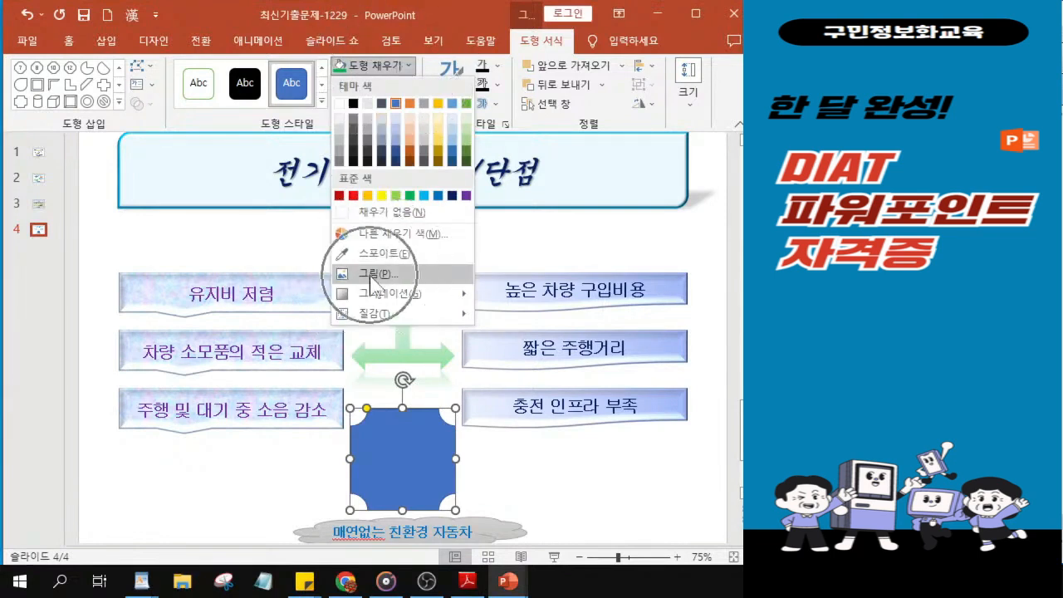
pyautogui.click(376, 283)
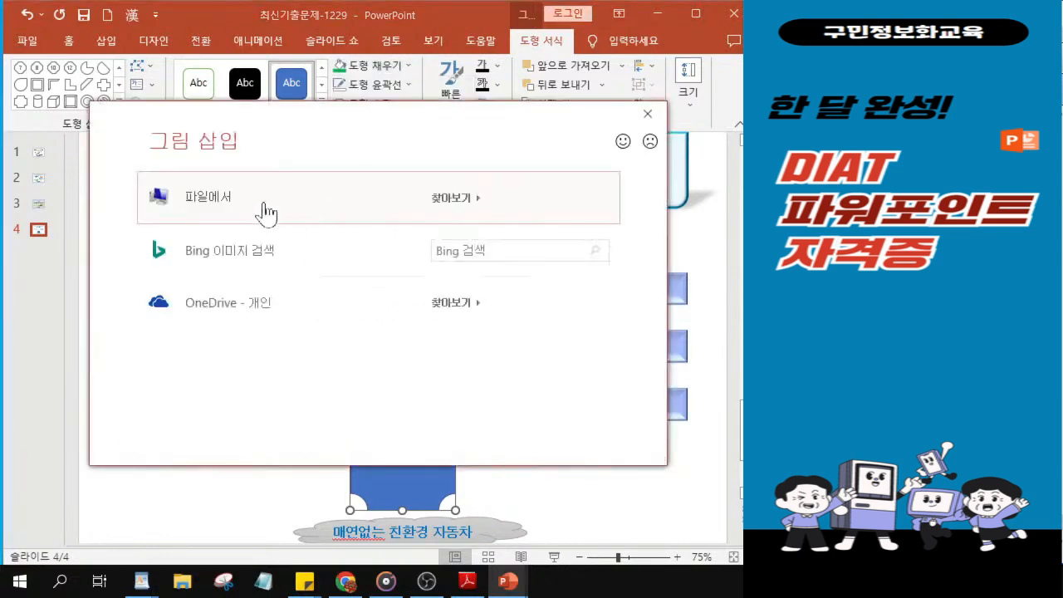
pyautogui.press('ctrl')
pyautogui.press('ctrl')
pyautogui.press('ctrl')
pyautogui.press('ctrl')
pyautogui.press('ctrl')
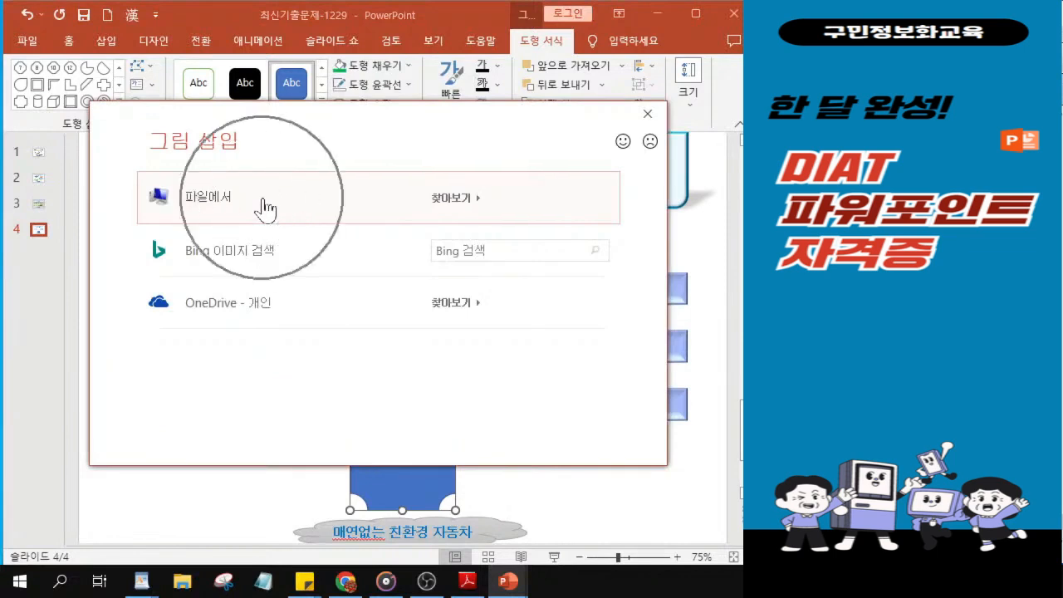
pyautogui.press('ctrl')
pyautogui.press('ctrl')
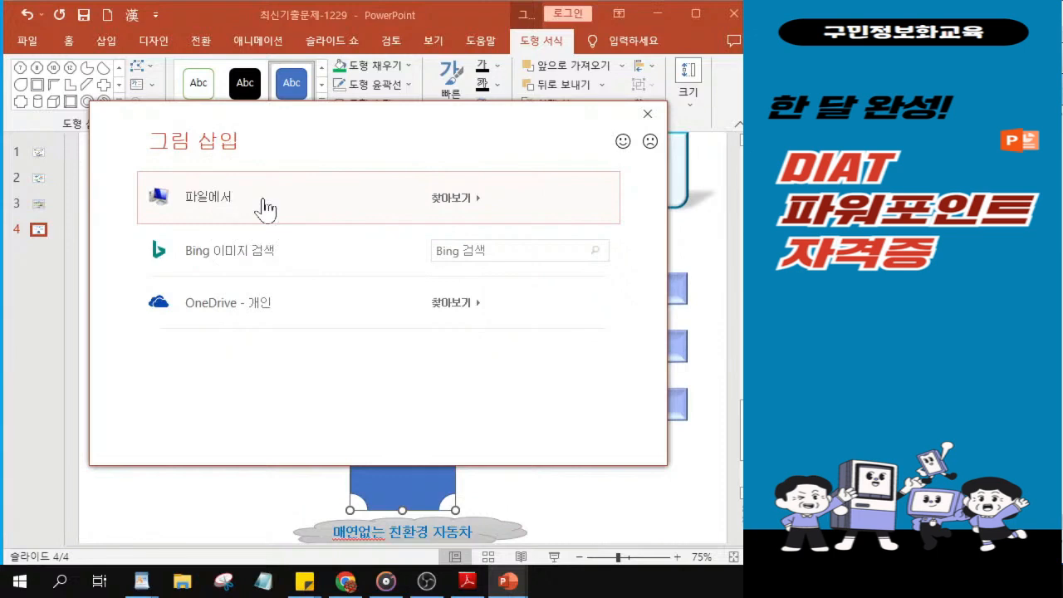
pyautogui.click(264, 210)
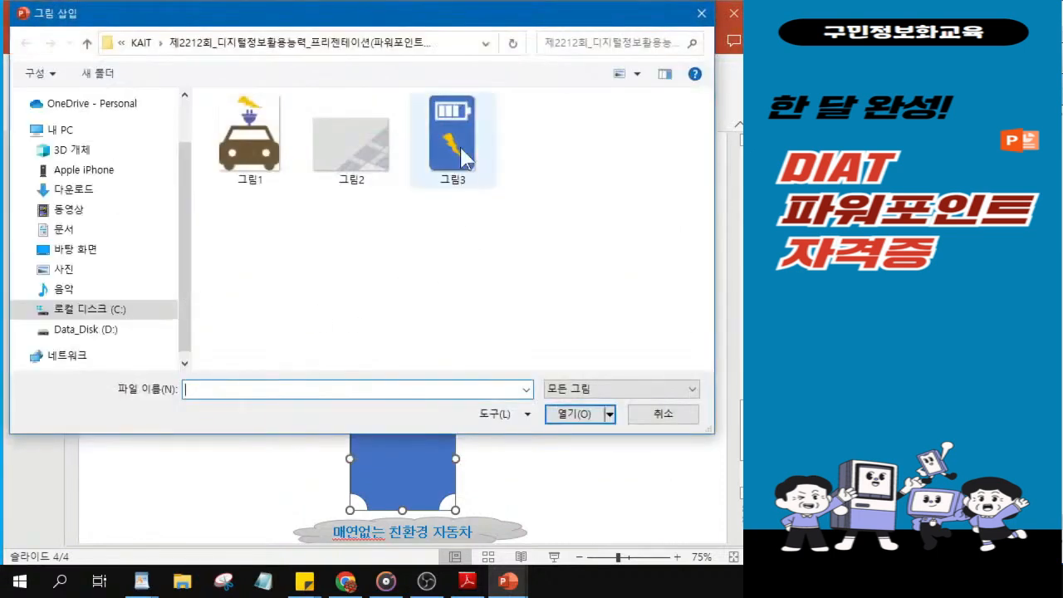
pyautogui.press('ctrl')
pyautogui.click(464, 158)
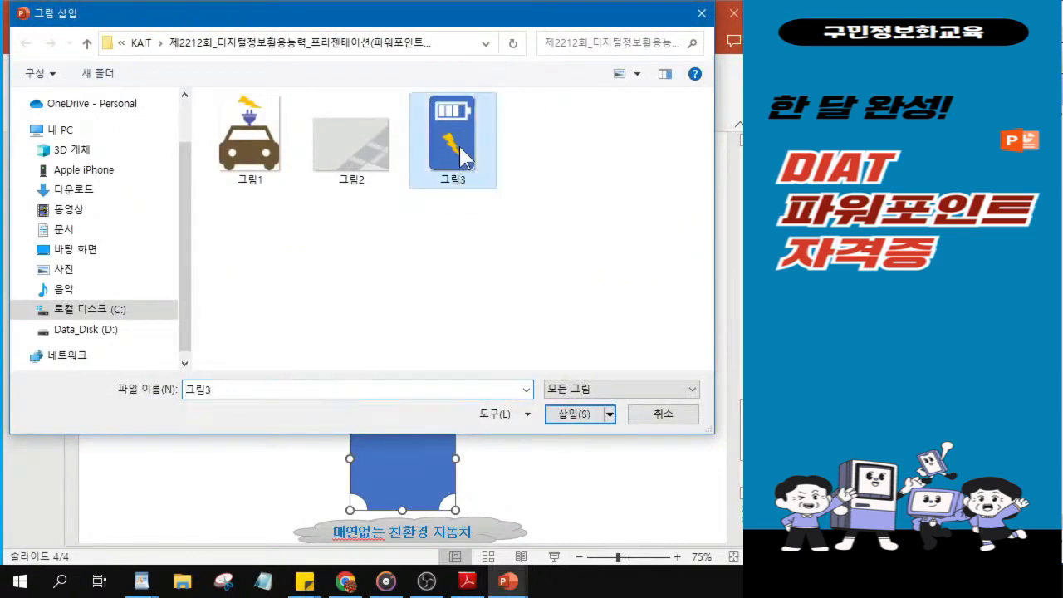
pyautogui.press('ctrl')
pyautogui.click(571, 420)
pyautogui.press('ctrl')
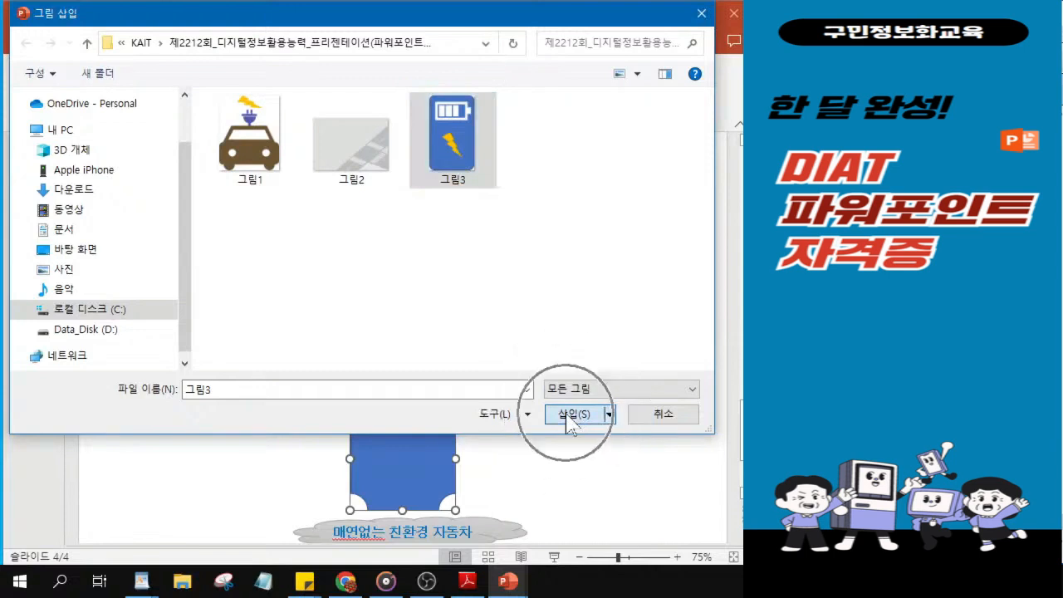
pyautogui.click(571, 413)
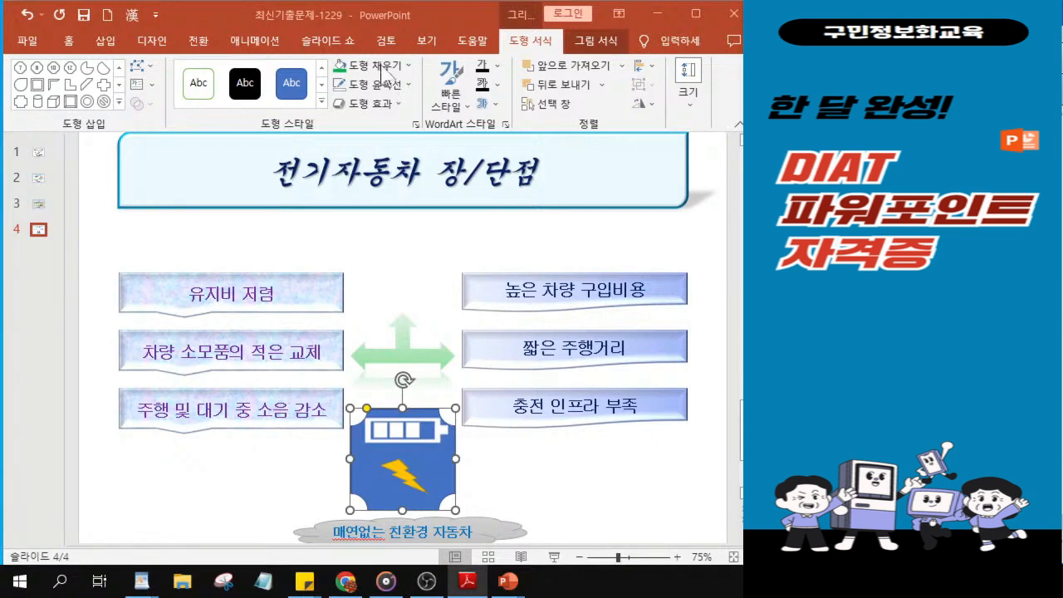
# Step: Give the picture-filled plaque a standard yellow outline 2 pt wide
pyautogui.click(383, 89)
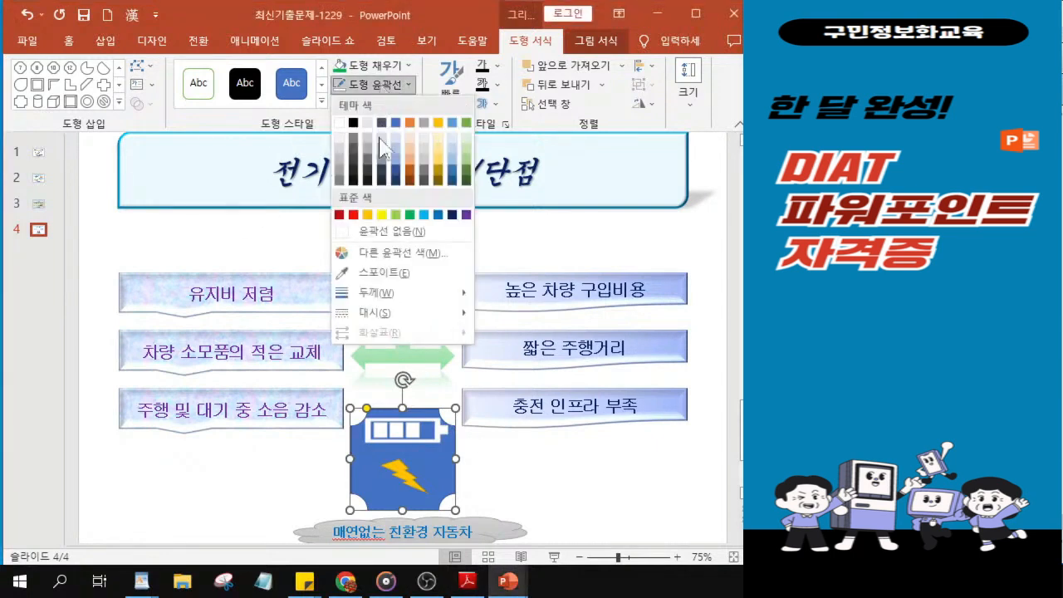
pyautogui.click(382, 215)
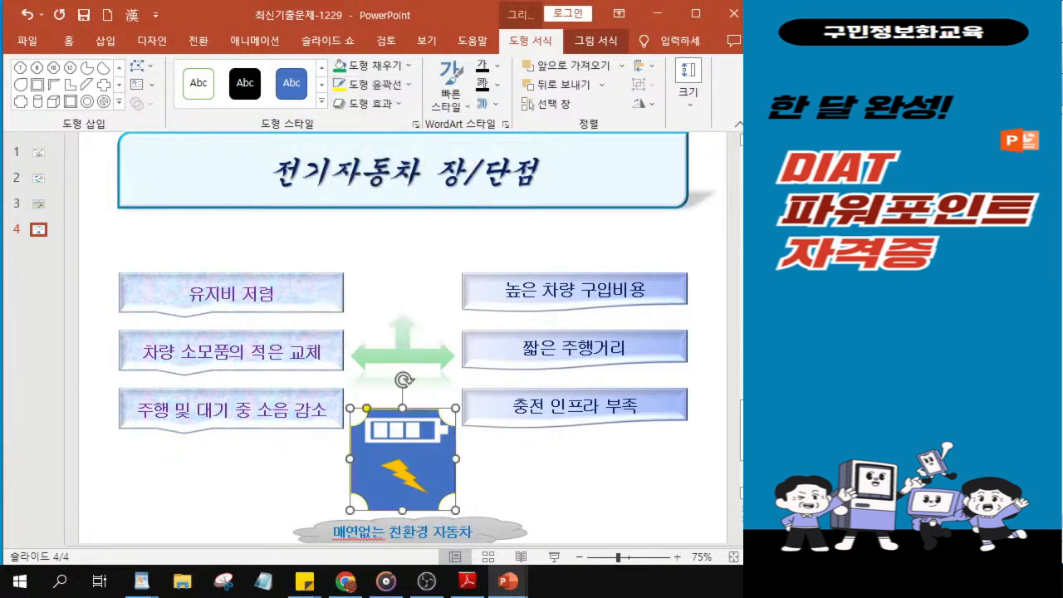
pyautogui.click(380, 88)
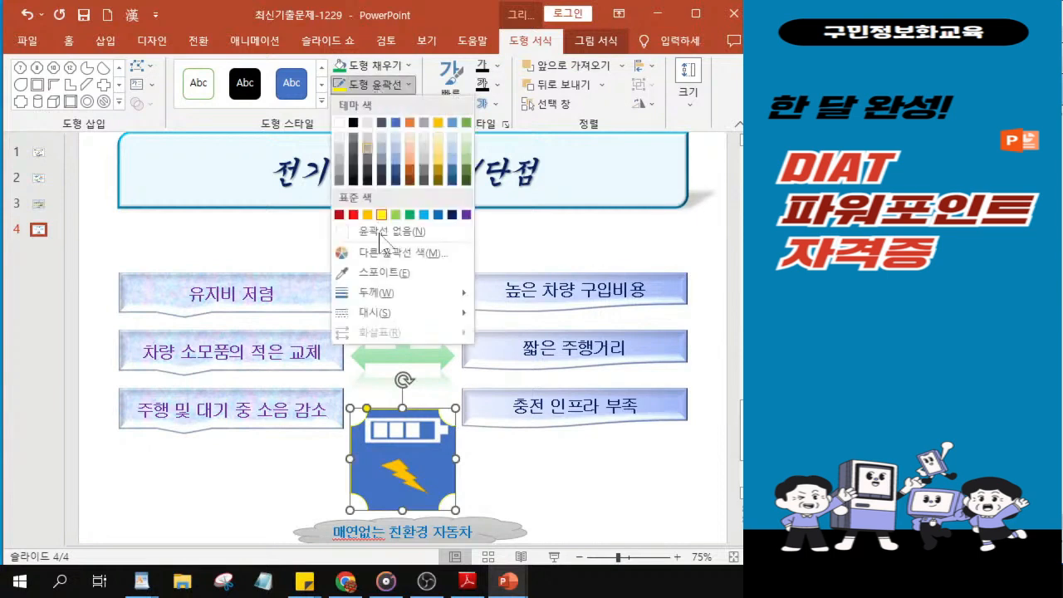
pyautogui.moveTo(410, 300)
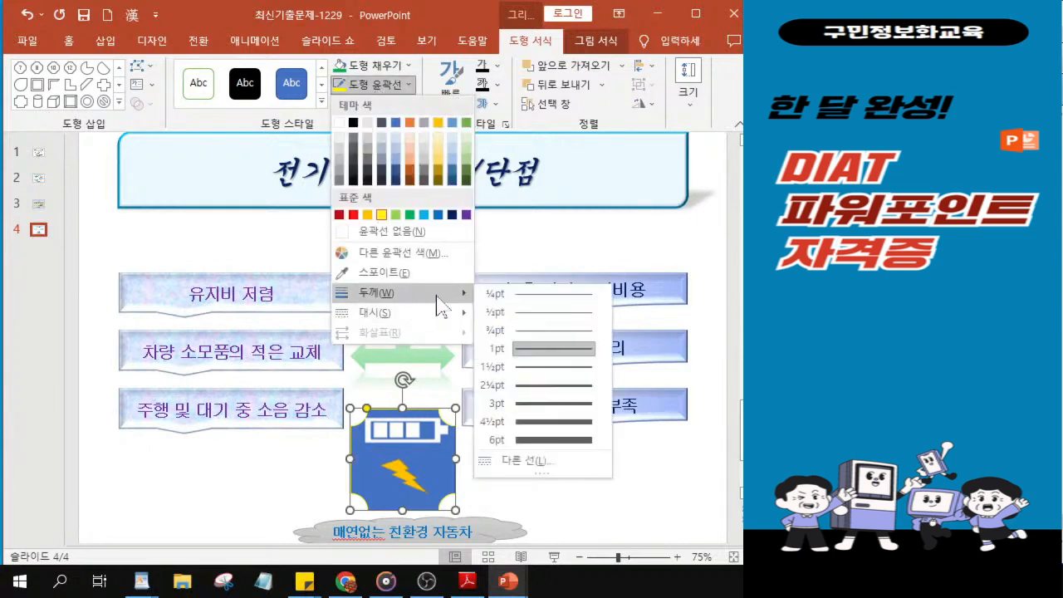
pyautogui.click(536, 462)
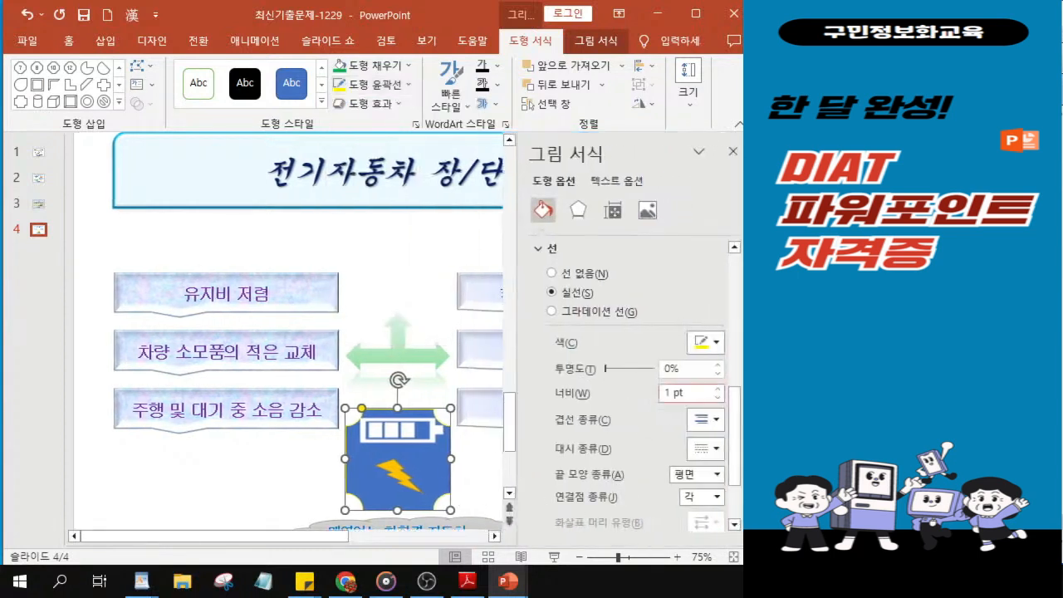
pyautogui.click(665, 393)
pyautogui.press('Delete')
pyautogui.write('2')
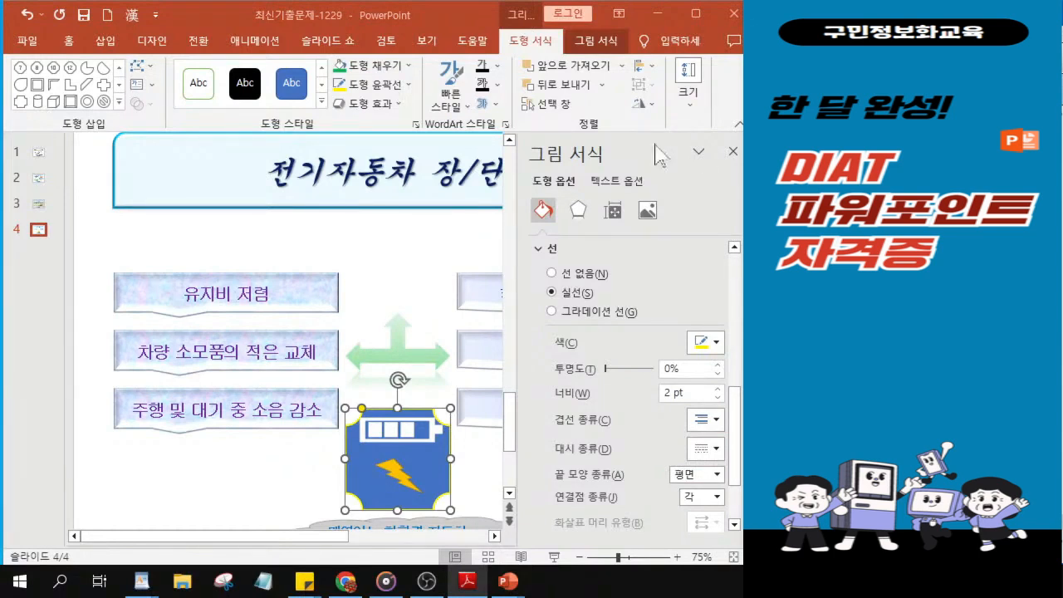
# Step: Apply the outer shadow preset offset to the bottom to the picture-filled plaque and close the picture formatting settings
pyautogui.click(578, 214)
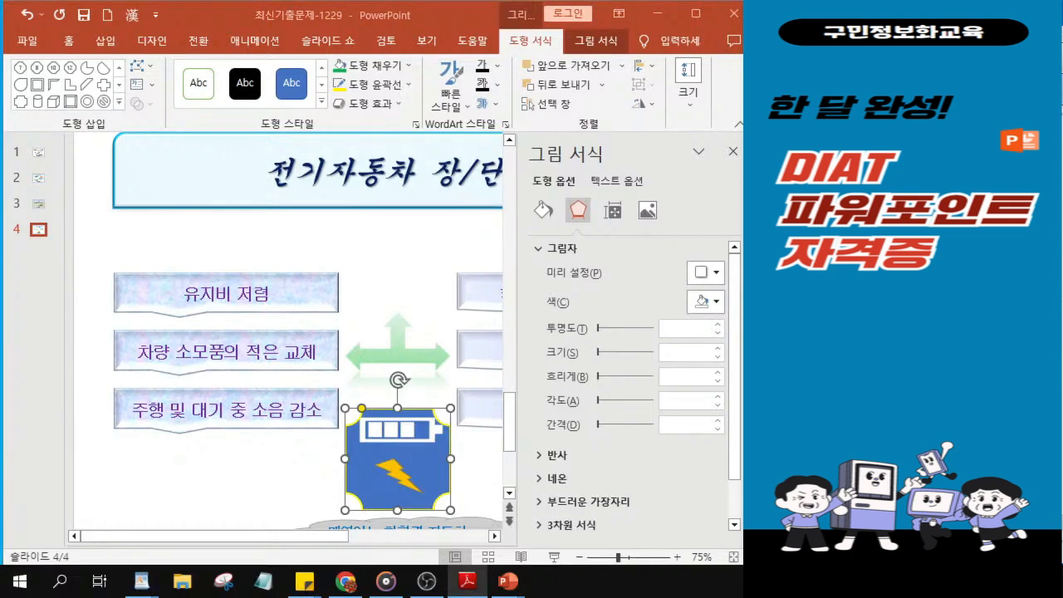
pyautogui.click(702, 273)
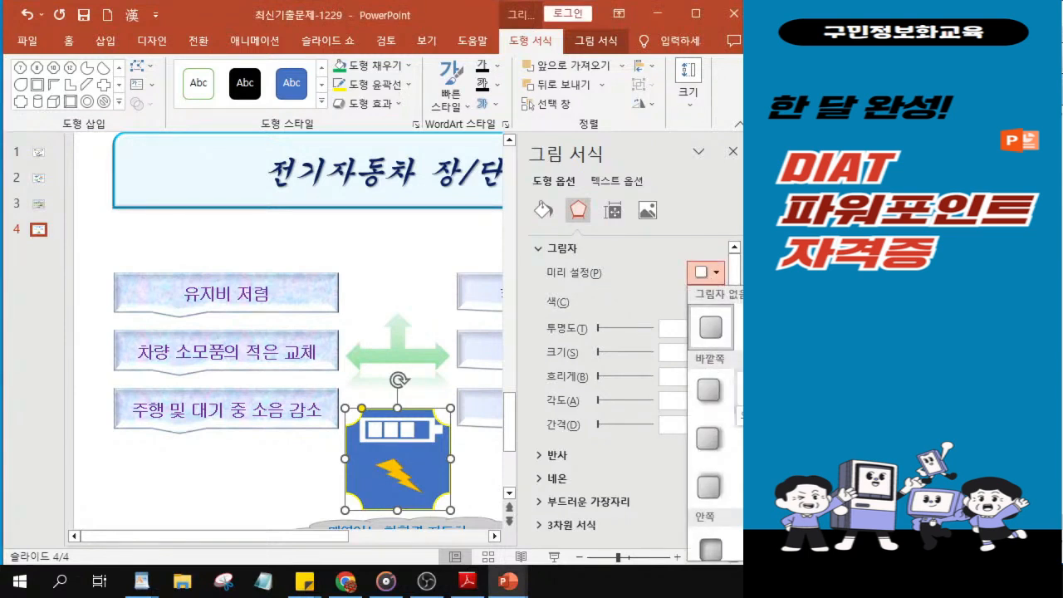
pyautogui.press('ctrl')
pyautogui.press('ctrl')
pyautogui.press('ctrl')
pyautogui.press('ctrl')
pyautogui.press('ctrl')
pyautogui.click(754, 392)
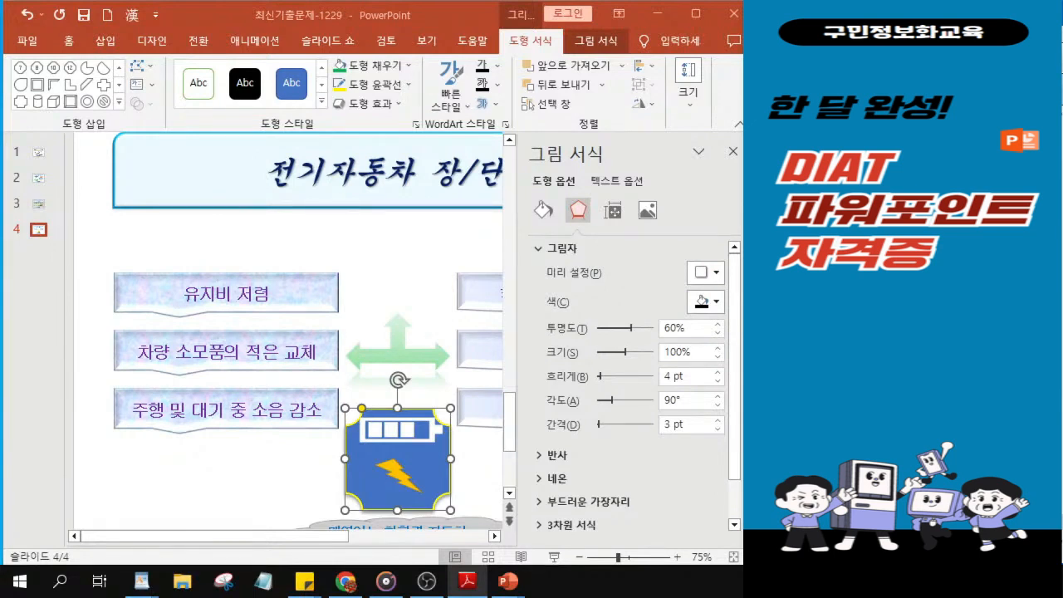
pyautogui.click(733, 153)
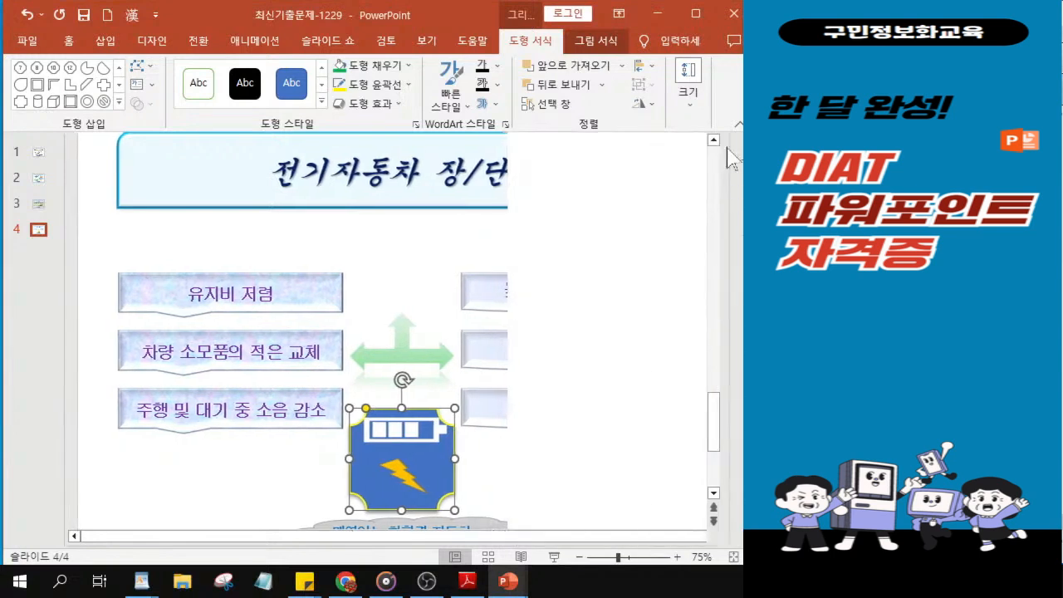
# Step: Insert a WordArt on slide 4 using the orange-filled, outlined style, third in the first row of styles
pyautogui.click(103, 42)
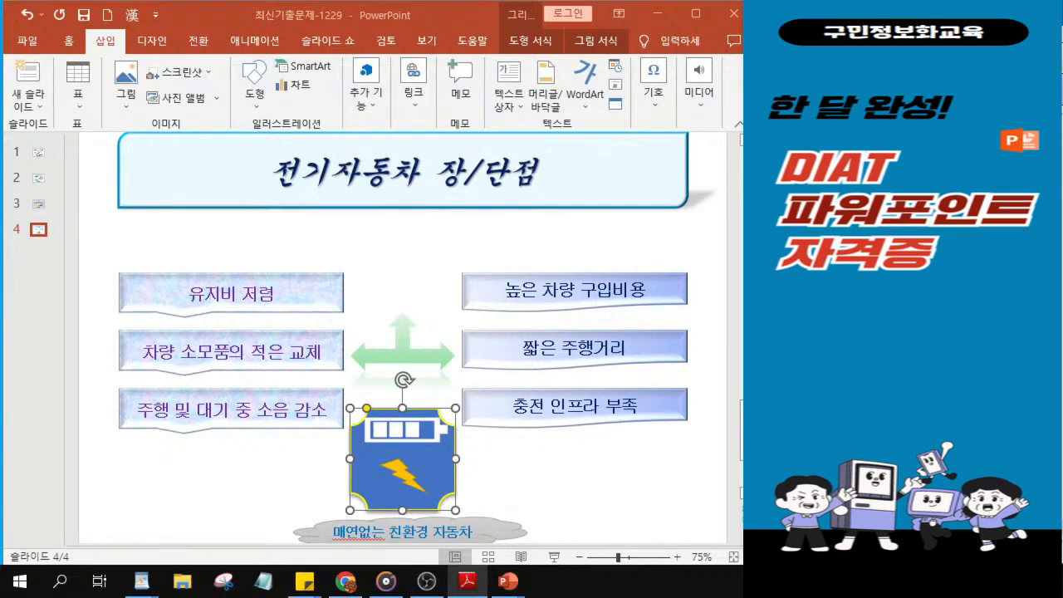
pyautogui.click(584, 103)
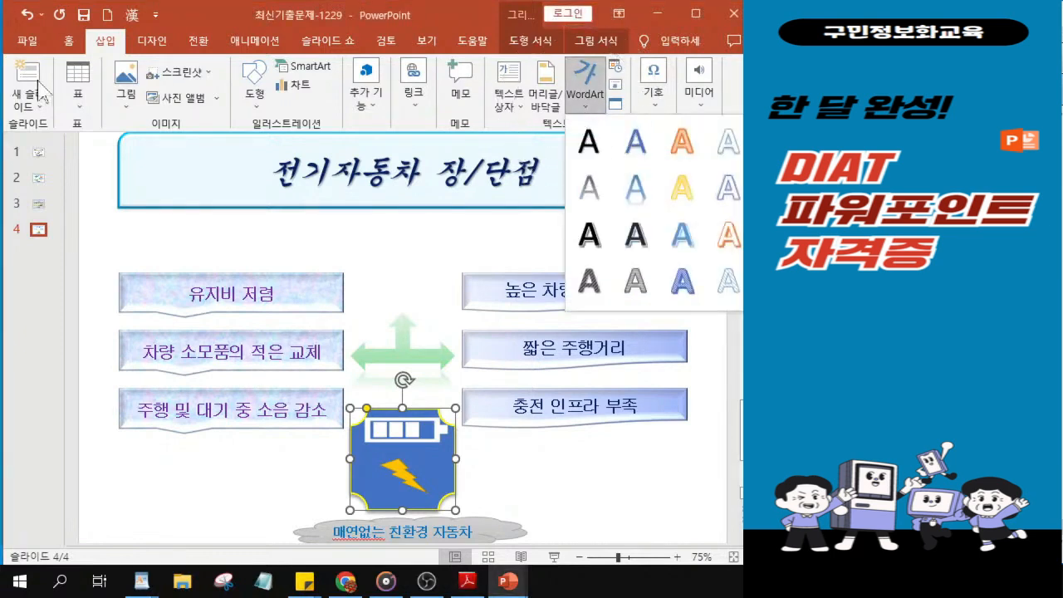
pyautogui.click(588, 108)
pyautogui.click(590, 110)
pyautogui.click(690, 151)
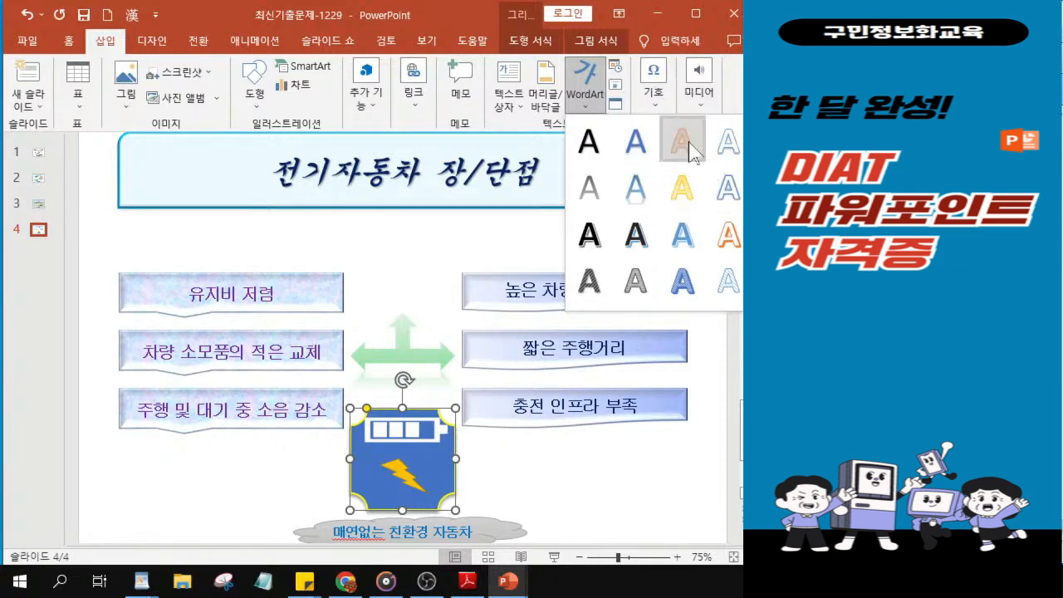
pyautogui.click(691, 150)
pyautogui.click(691, 151)
pyautogui.click(691, 150)
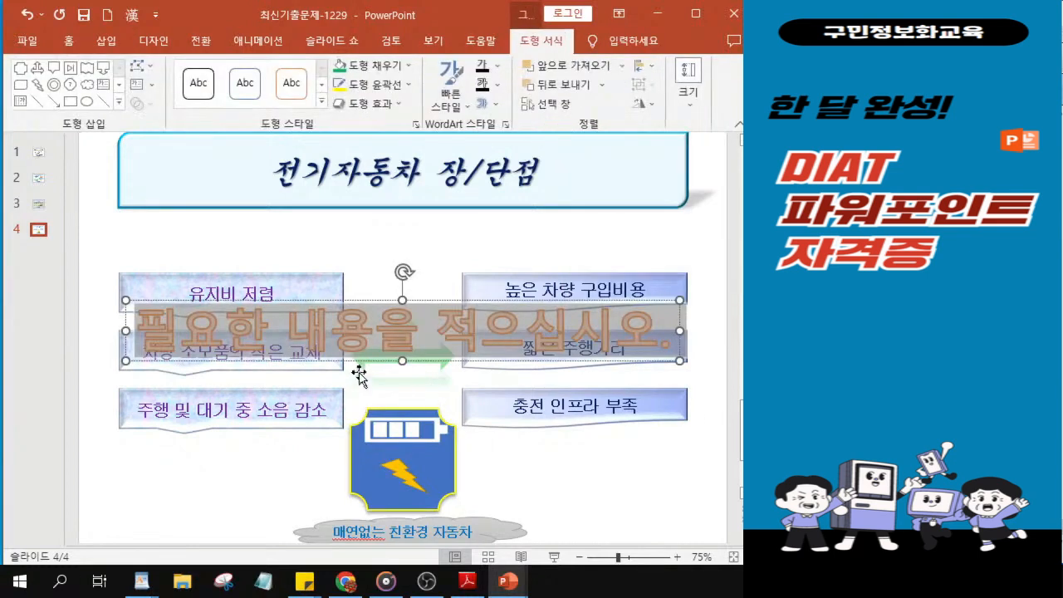
# Step: Enter "미래는 전기자동차의 시대" as the WordArt text
pyautogui.write('미래')
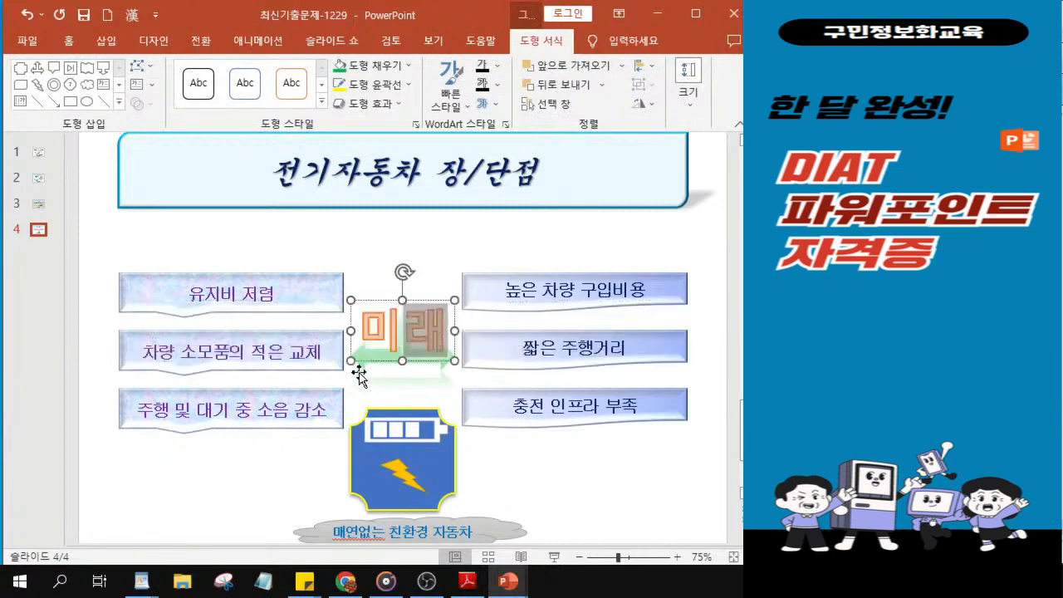
pyautogui.write('는 전기')
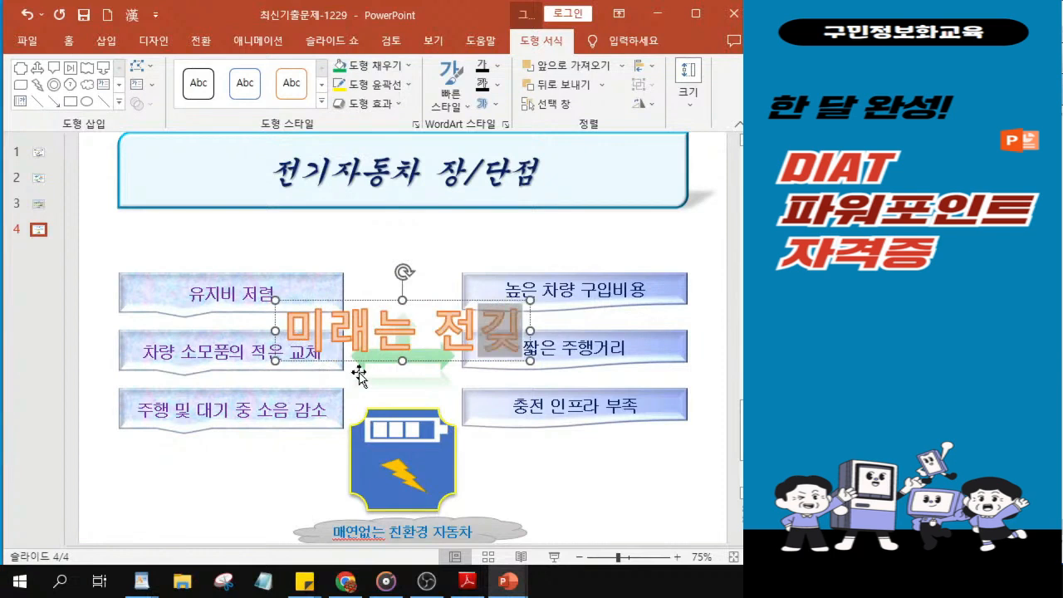
pyautogui.write('자동창')
pyautogui.write('의 시대')
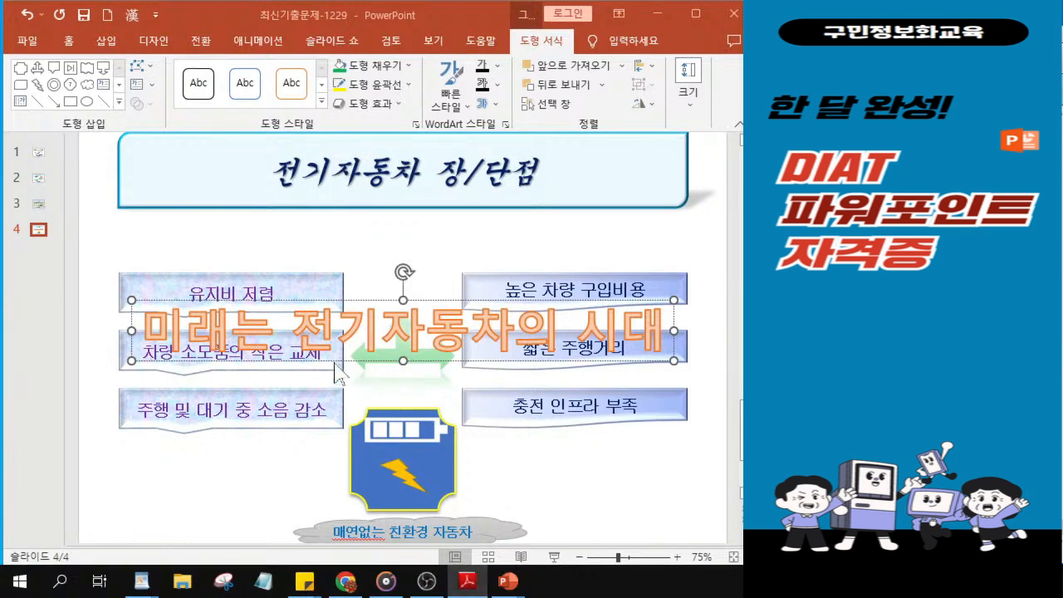
# Step: Move the WordArt up between the slide title and the text boxes, centred horizontally, and select it as a whole object
pyautogui.moveTo(357, 361); pyautogui.dragTo(366, 273)
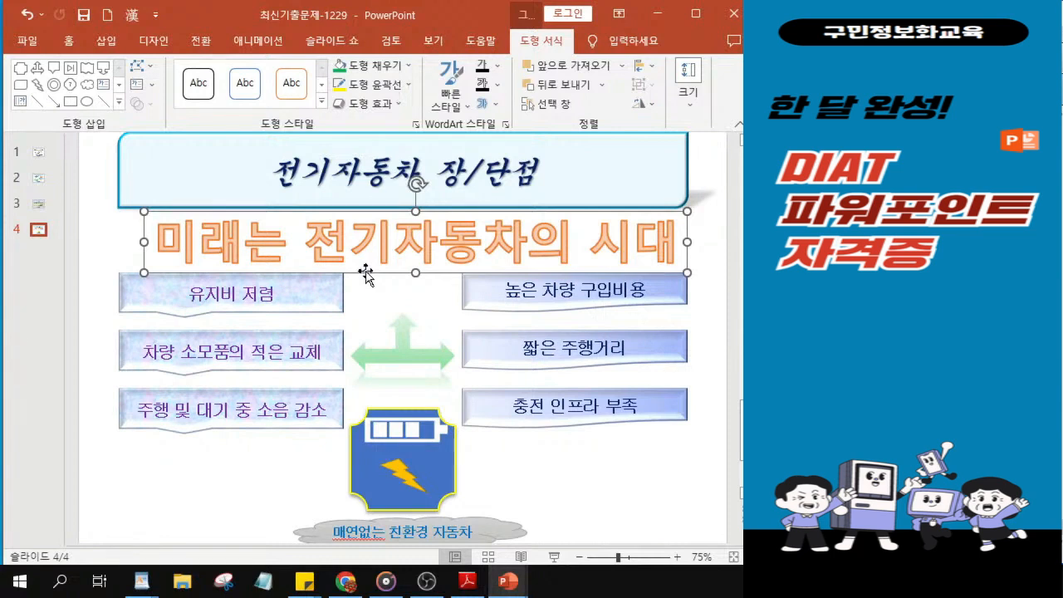
pyautogui.moveTo(366, 275); pyautogui.dragTo(363, 276)
pyautogui.click(368, 264)
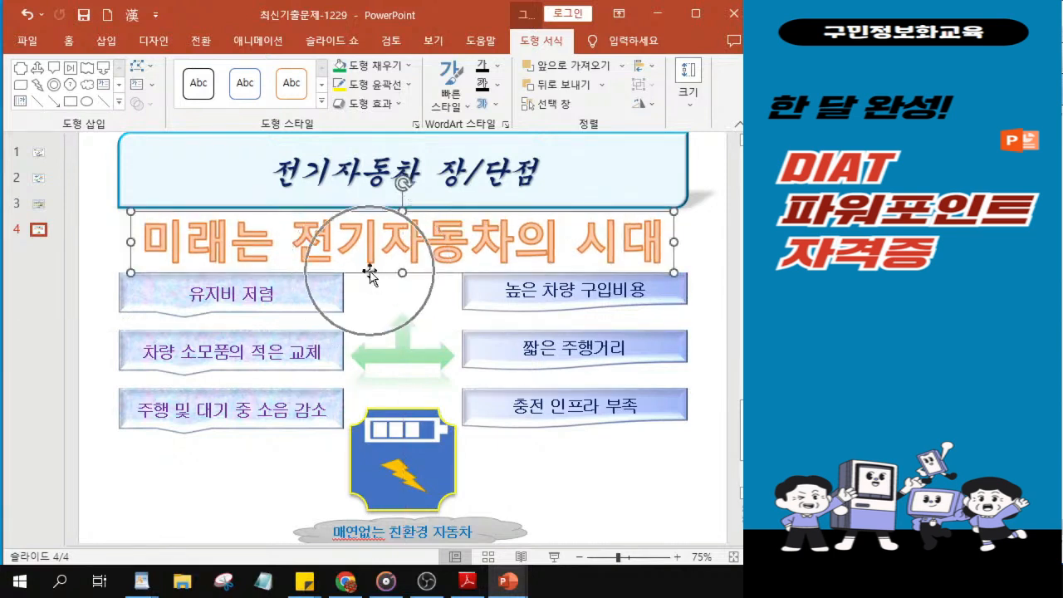
pyautogui.click(370, 273)
pyautogui.click(370, 273)
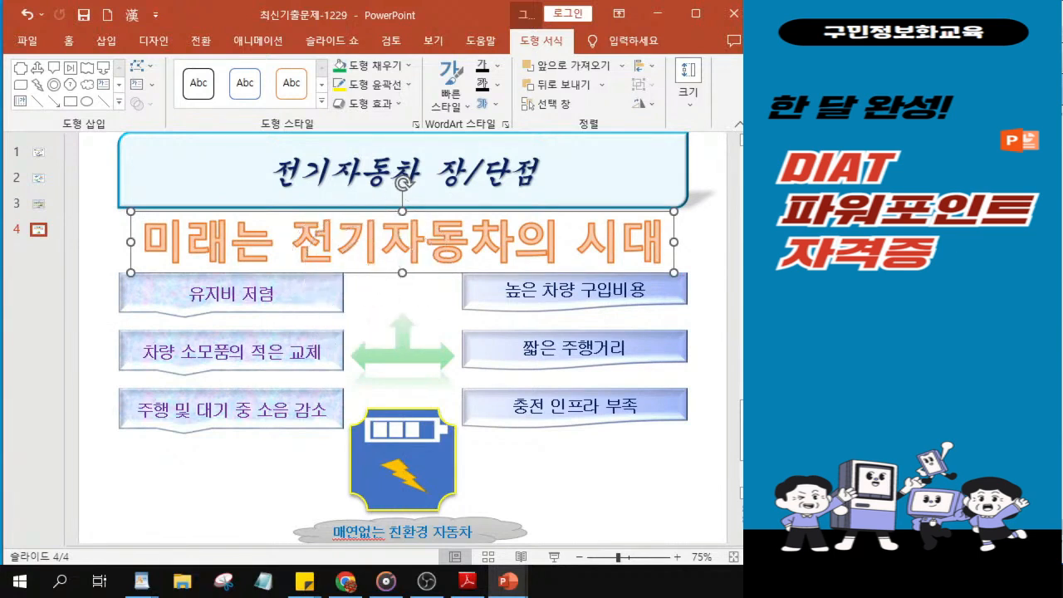
pyautogui.click(339, 273)
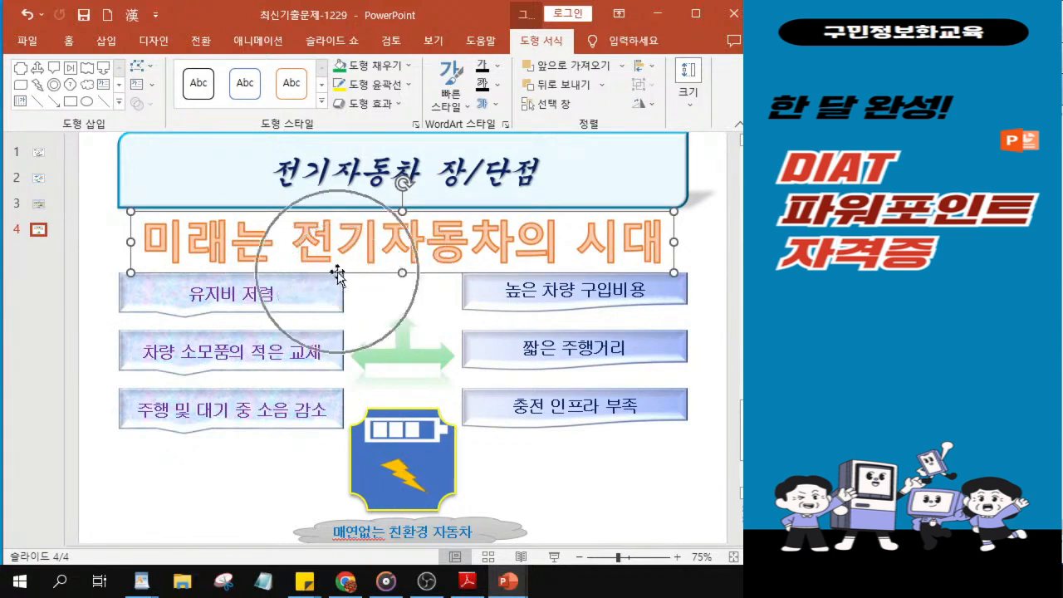
pyautogui.click(376, 273)
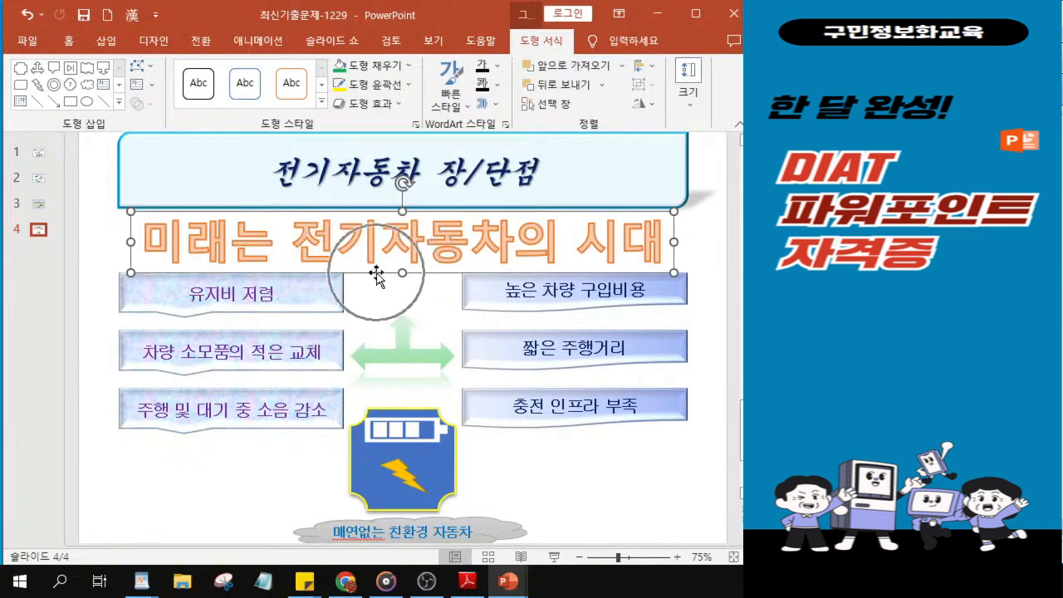
# Step: Set the WordArt's font to 궁서체
pyautogui.click(70, 43)
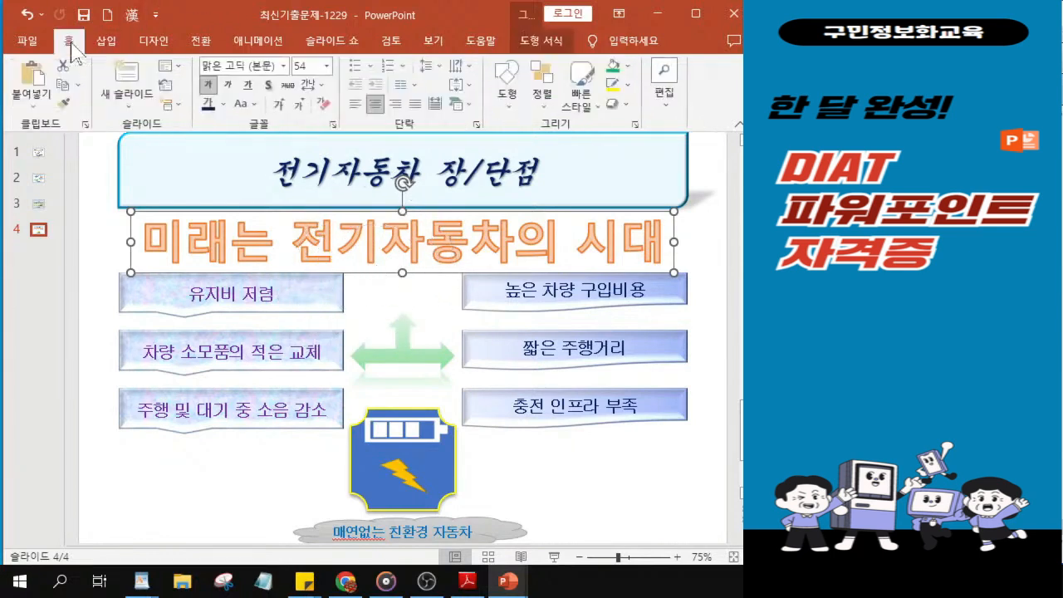
pyautogui.click(284, 67)
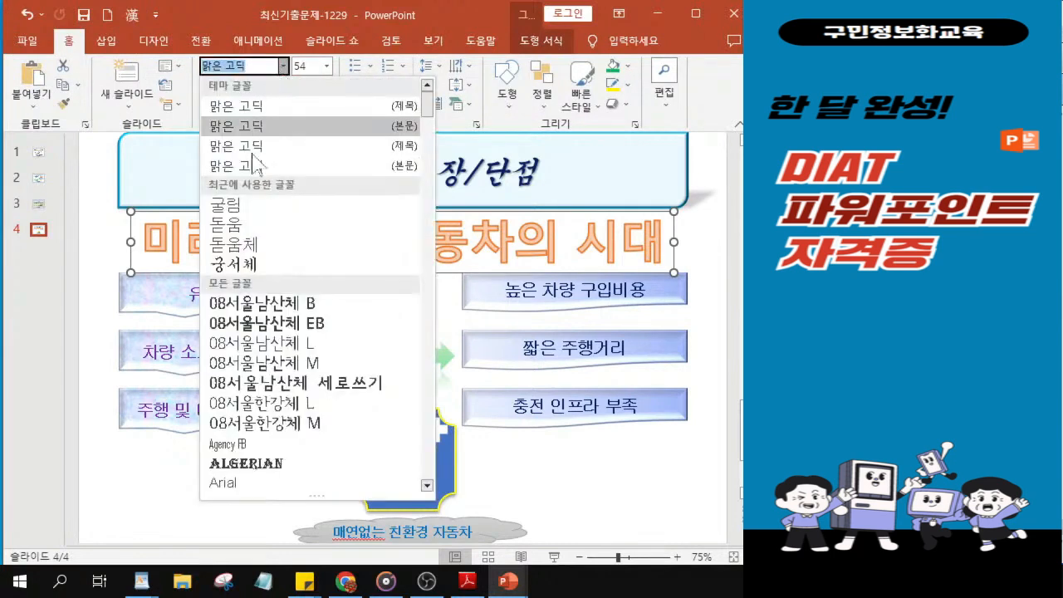
pyautogui.click(251, 267)
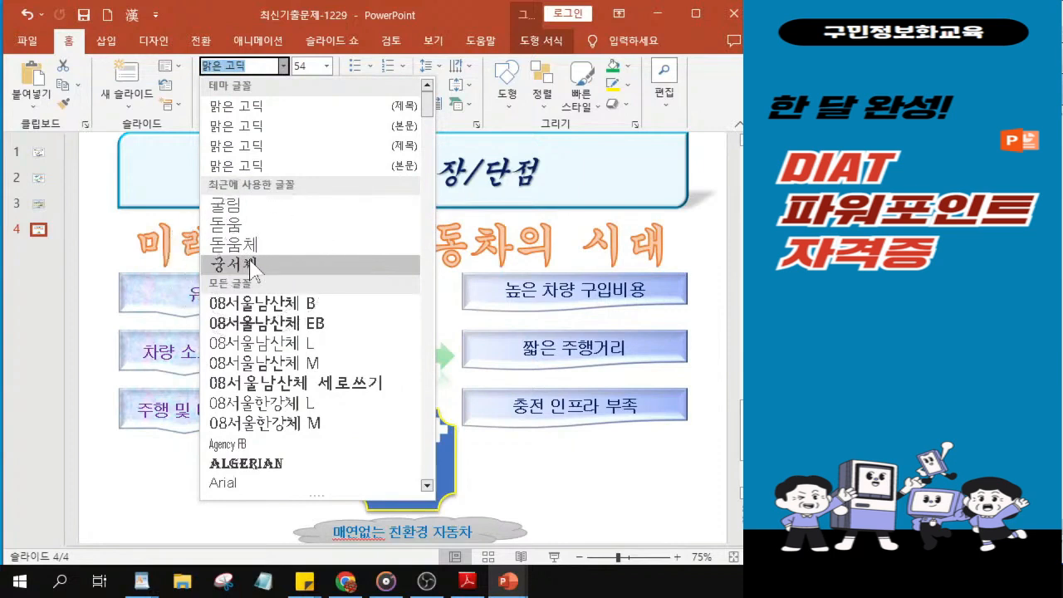
pyautogui.click(251, 268)
pyautogui.click(251, 268)
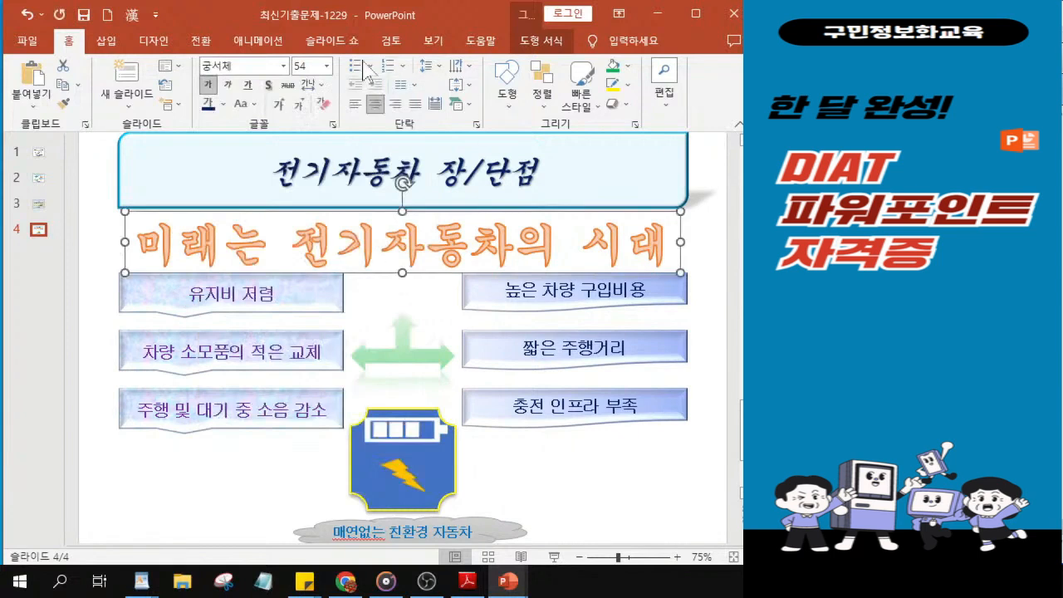
# Step: Set the WordArt's font size to 30 and lower it slightly into the gap between the title and the text boxes
pyautogui.click(308, 66)
pyautogui.write('30')
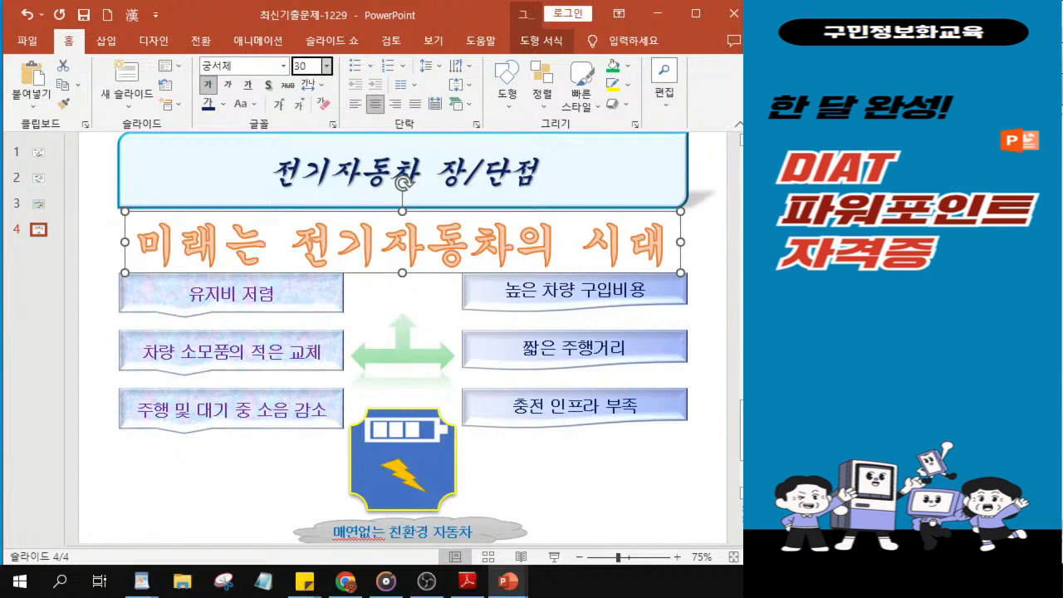
pyautogui.press('Return')
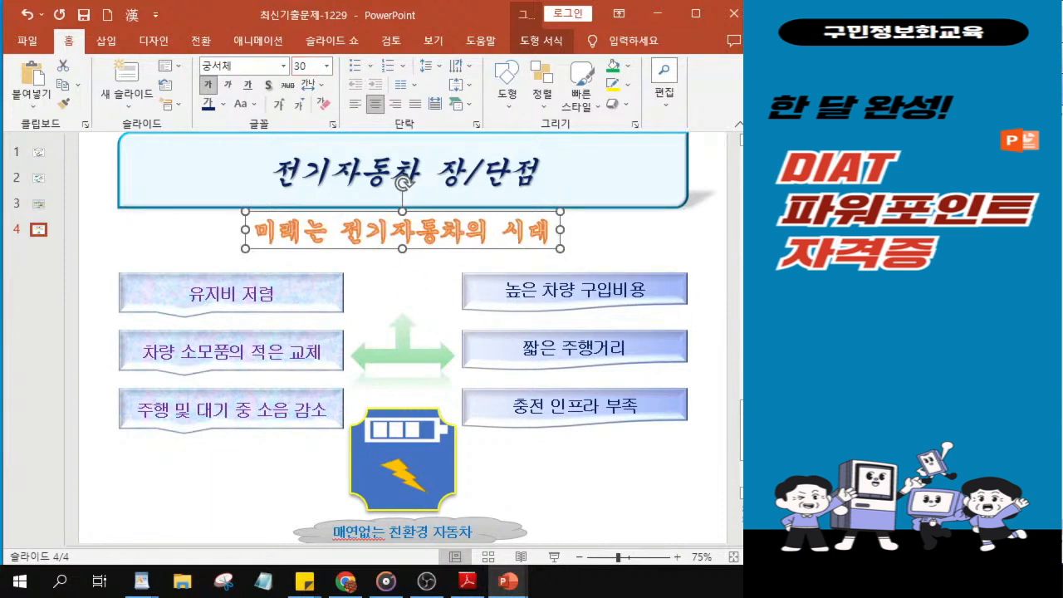
pyautogui.moveTo(381, 247); pyautogui.dragTo(380, 258)
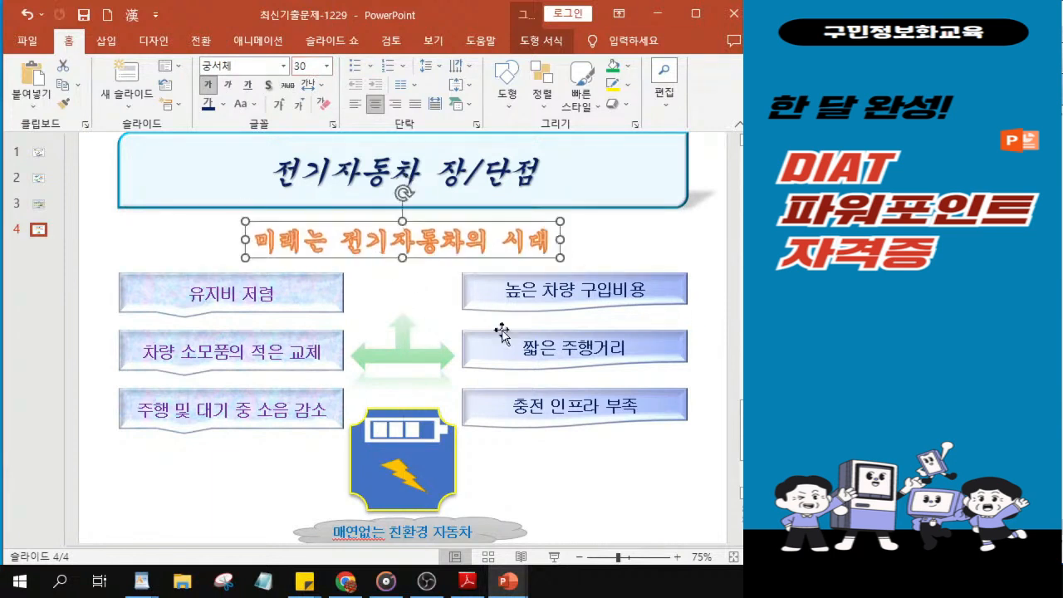
pyautogui.hotkey('ctrl', 'z')
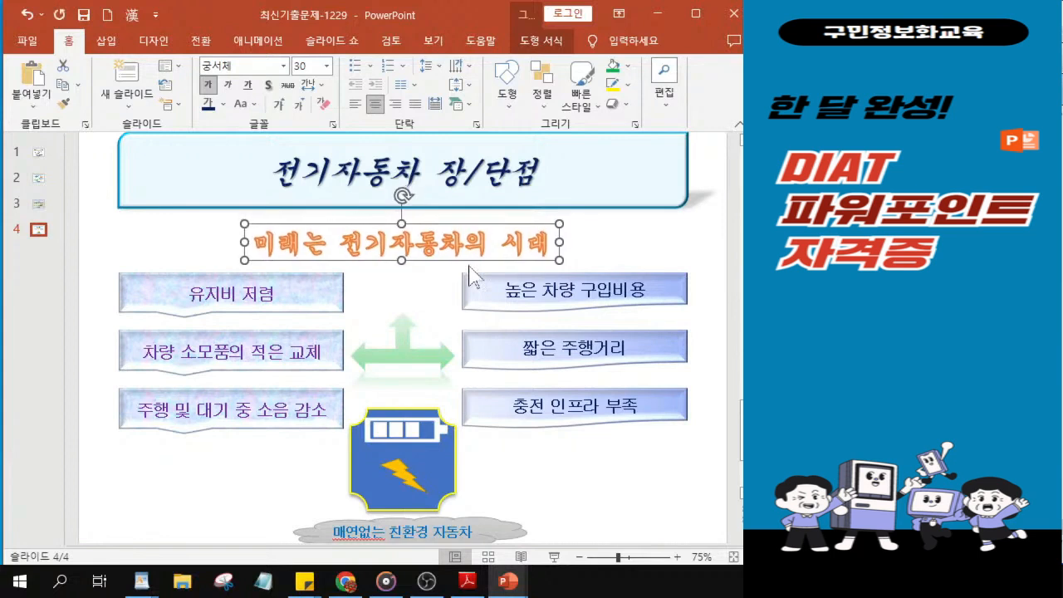